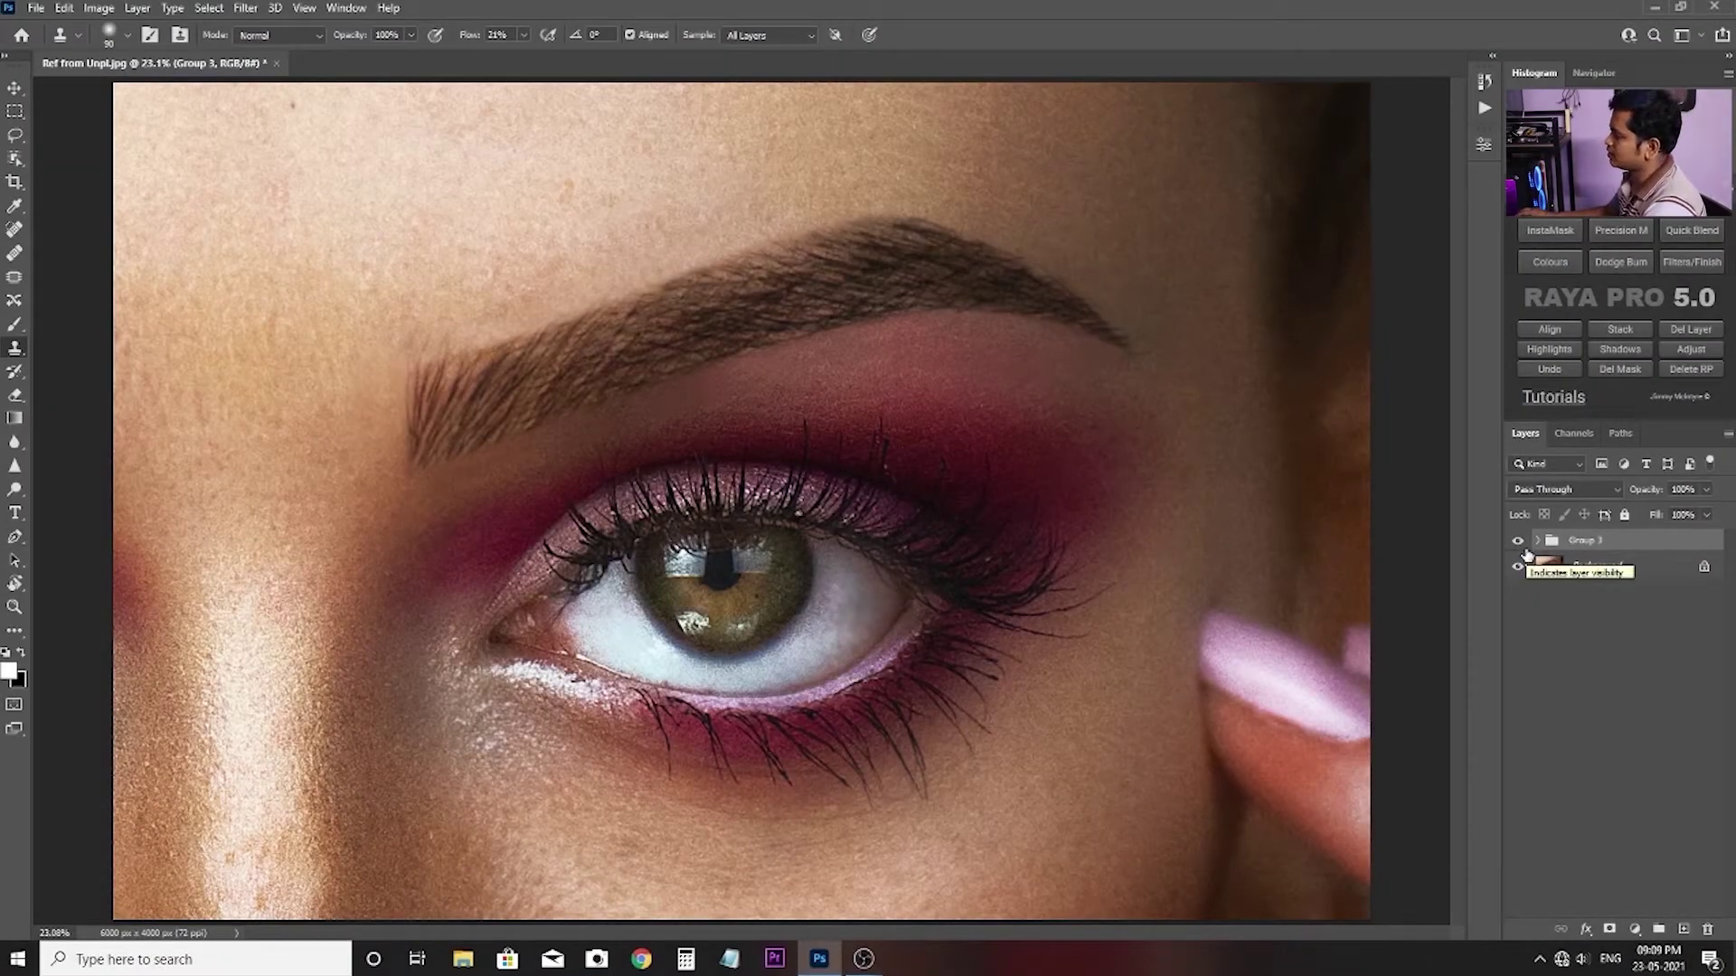
Compare the photo with Group 3 hidden, delete Group 3, and duplicate the Background layer.
left_click(1518, 542)
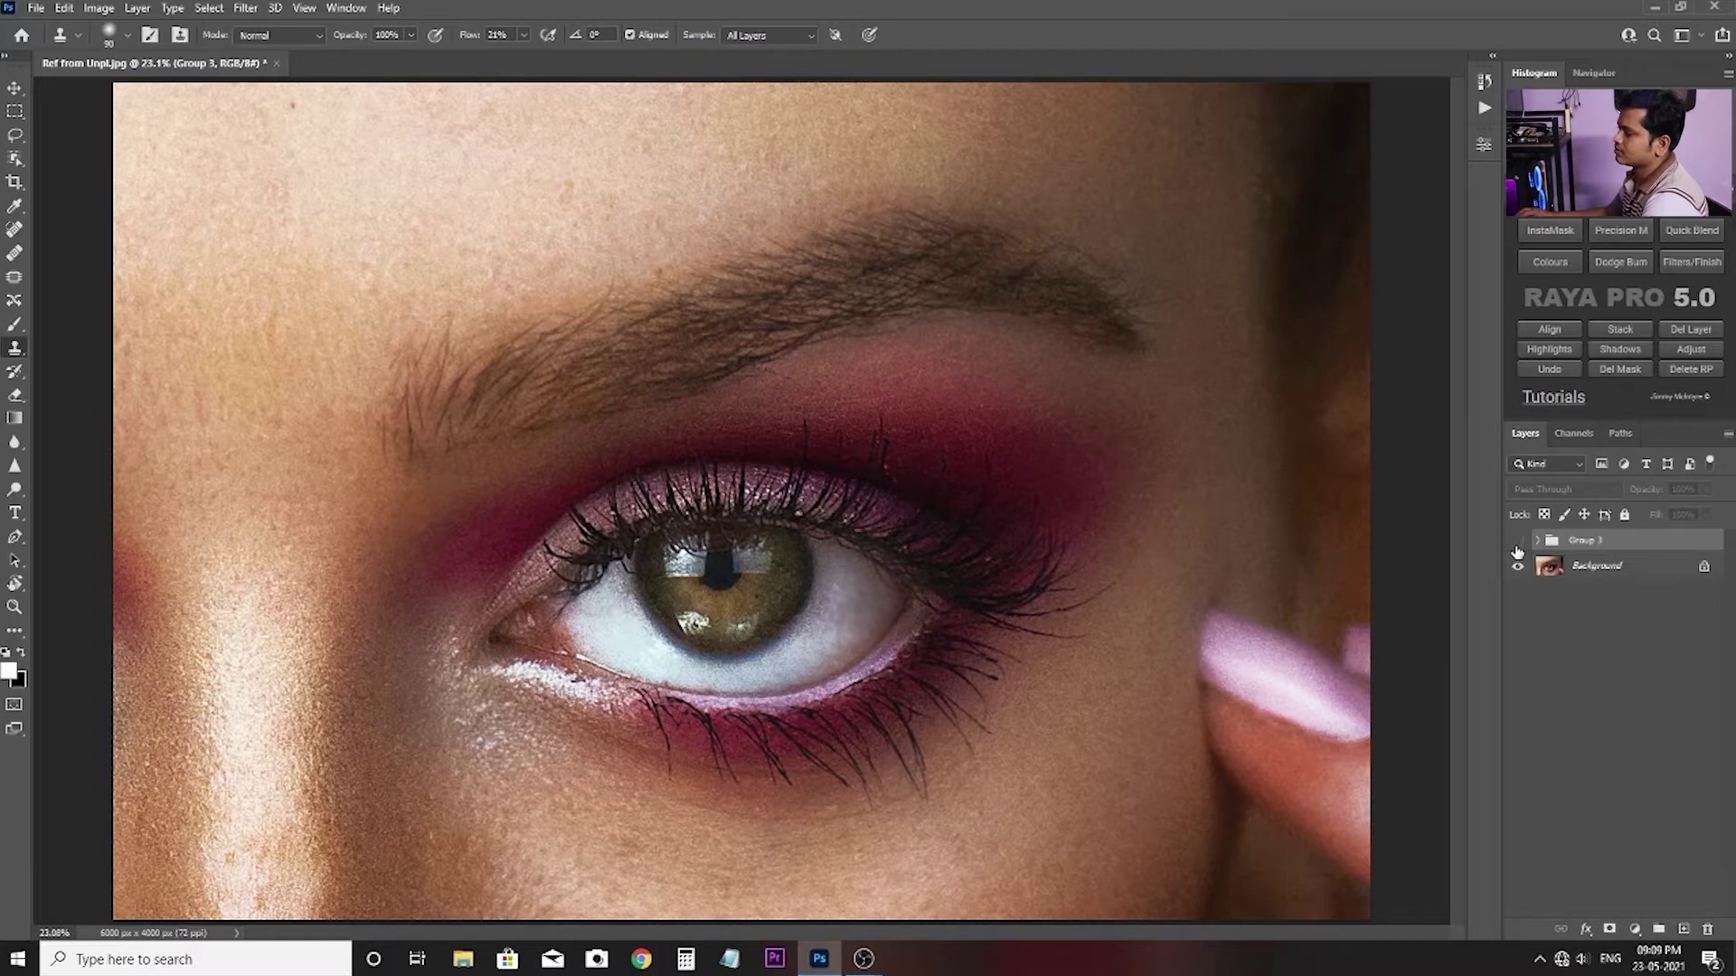
left_click(1518, 543)
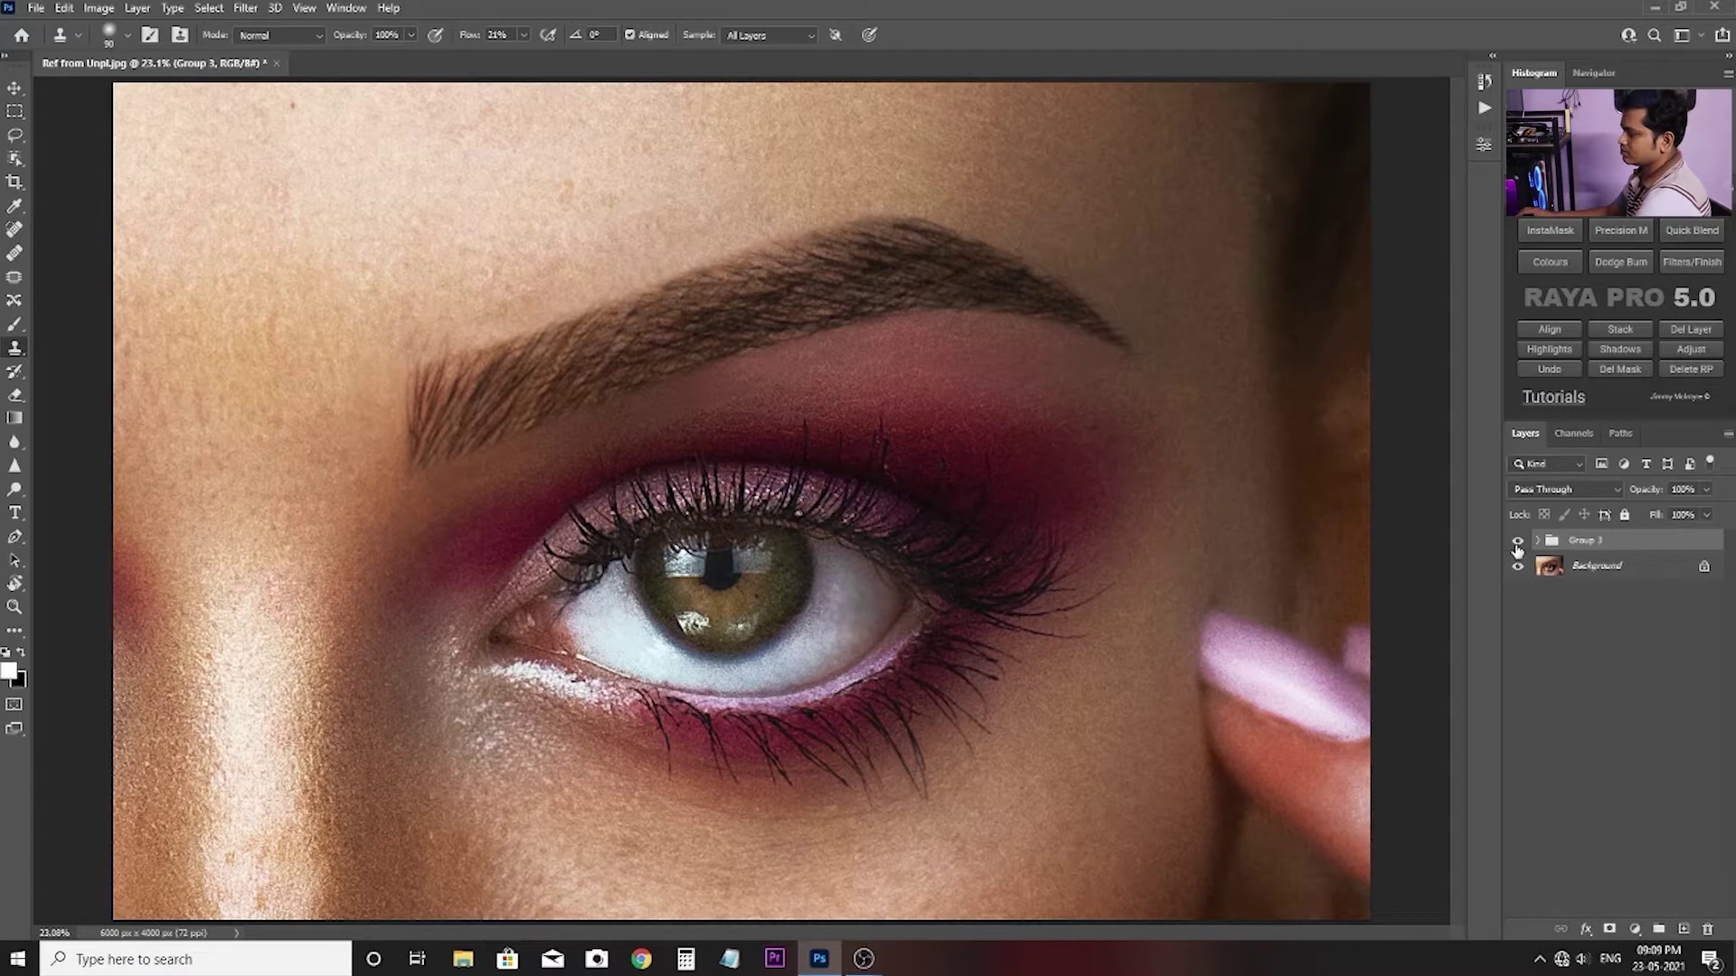
key("Delete")
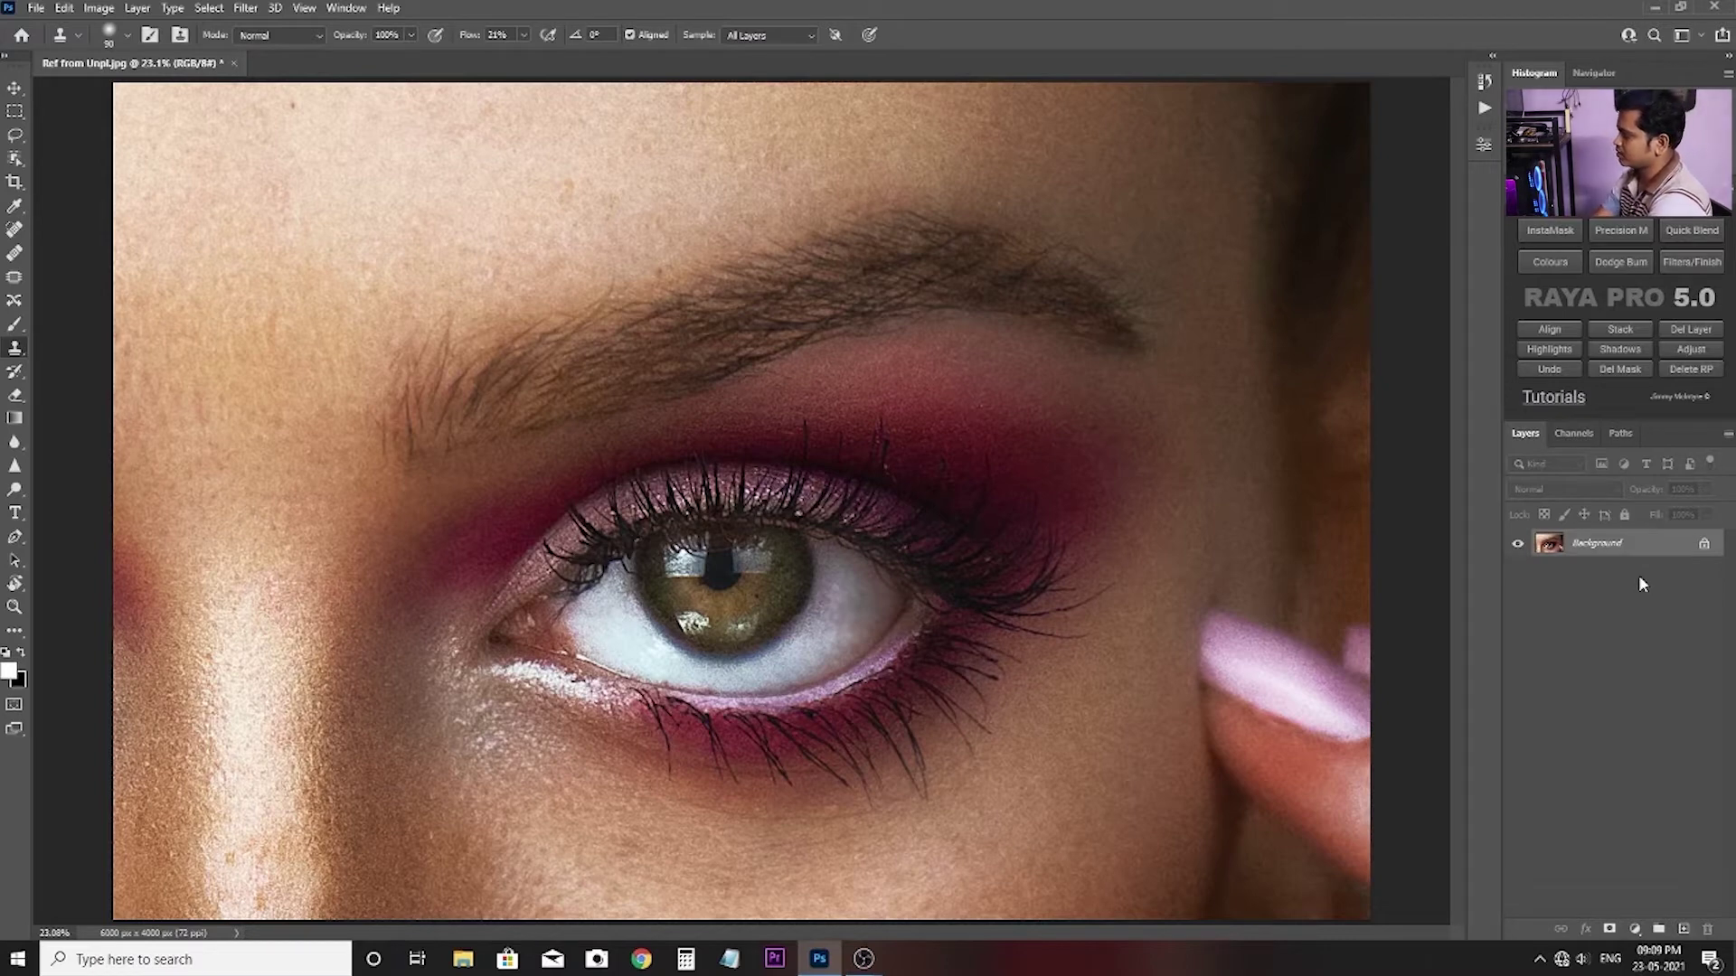
key("ctrl+j")
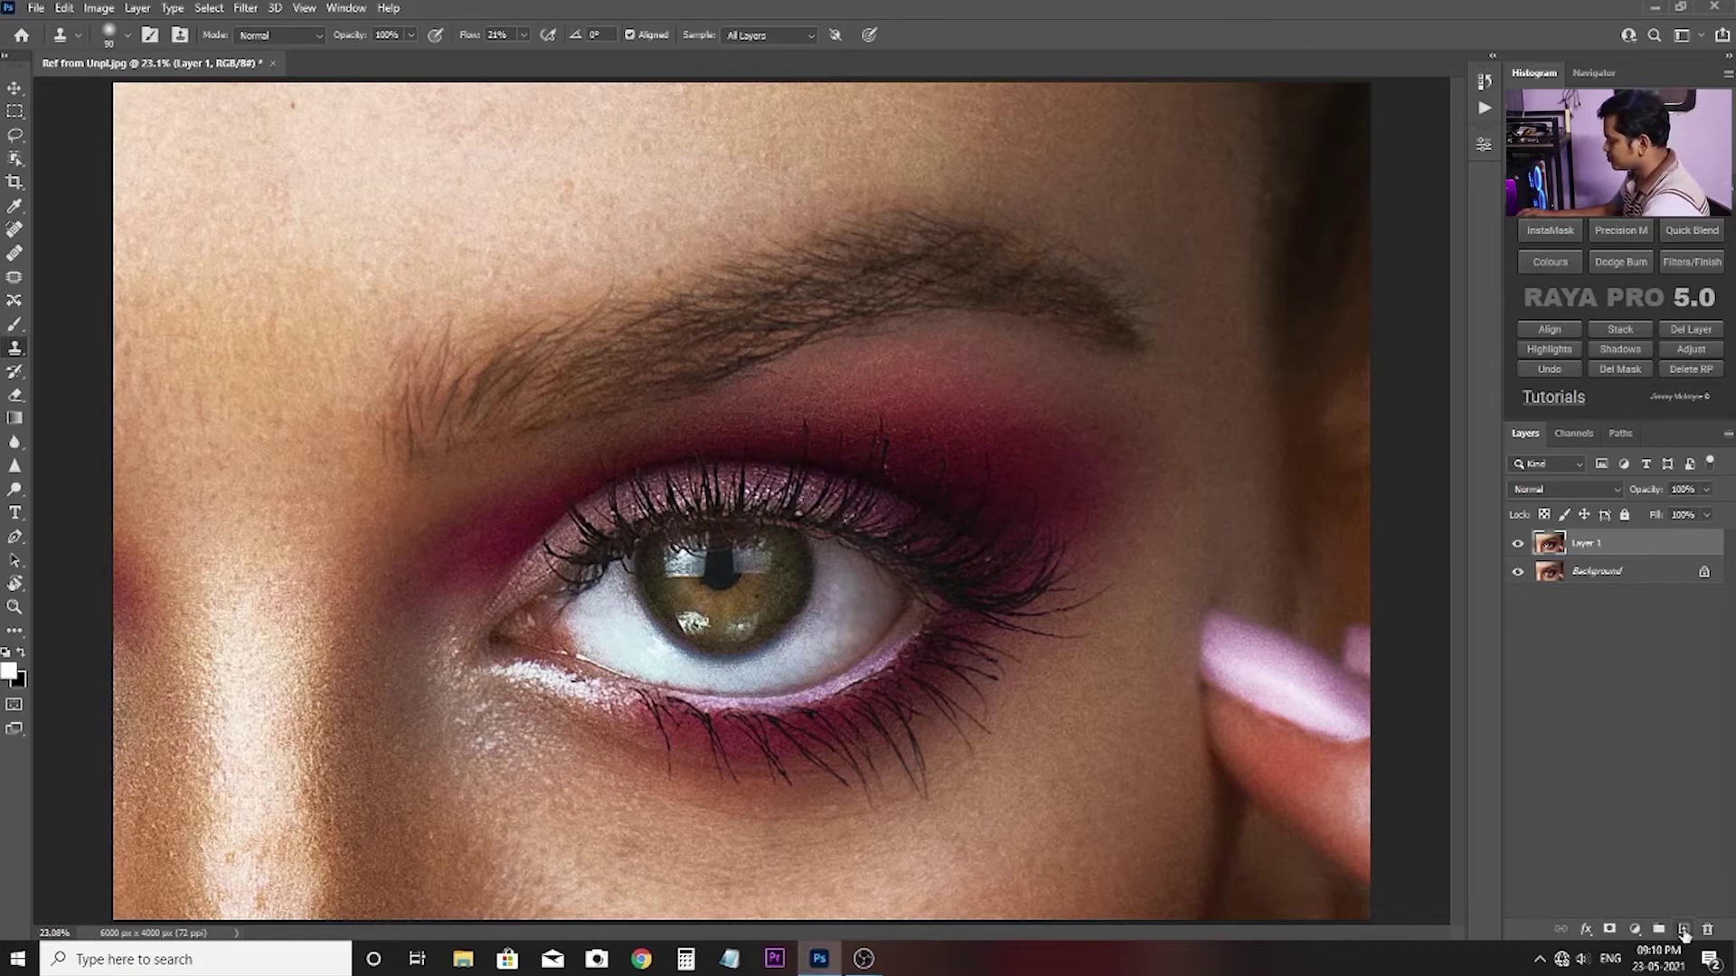
Add an empty Layer 2 above the Background copy.
left_click(1683, 930)
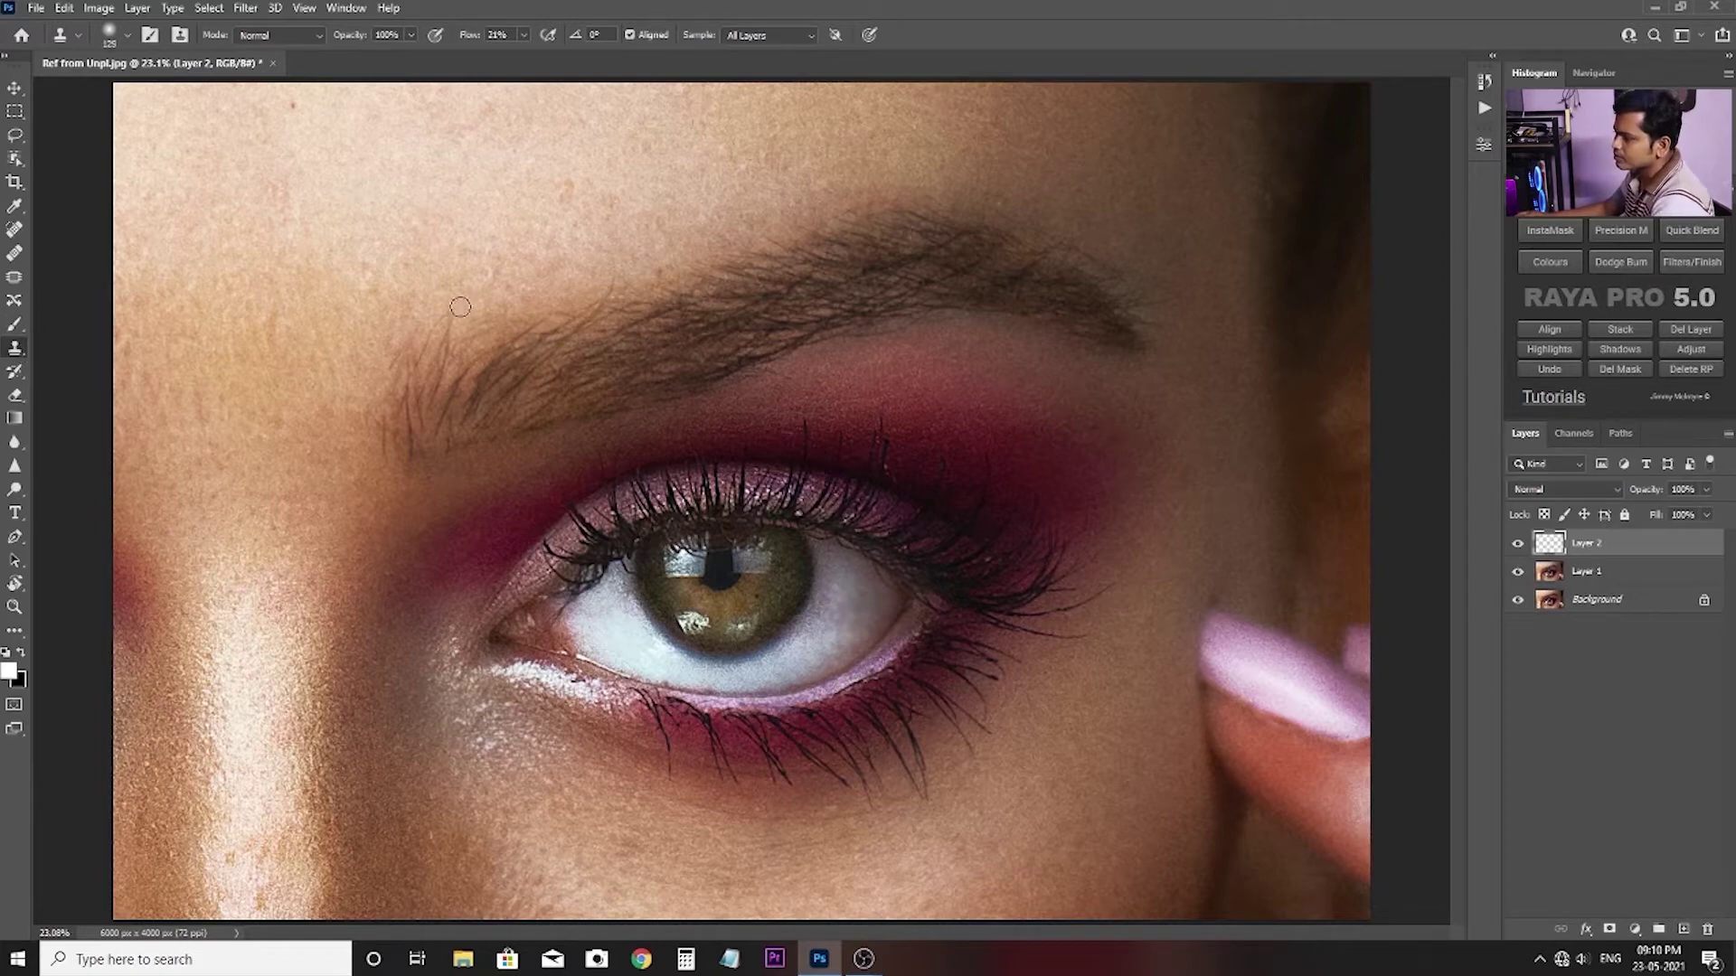
Clone clean skin over stray hairs along the eyebrow's left edge and underside.
left_click(430, 306, "alt")
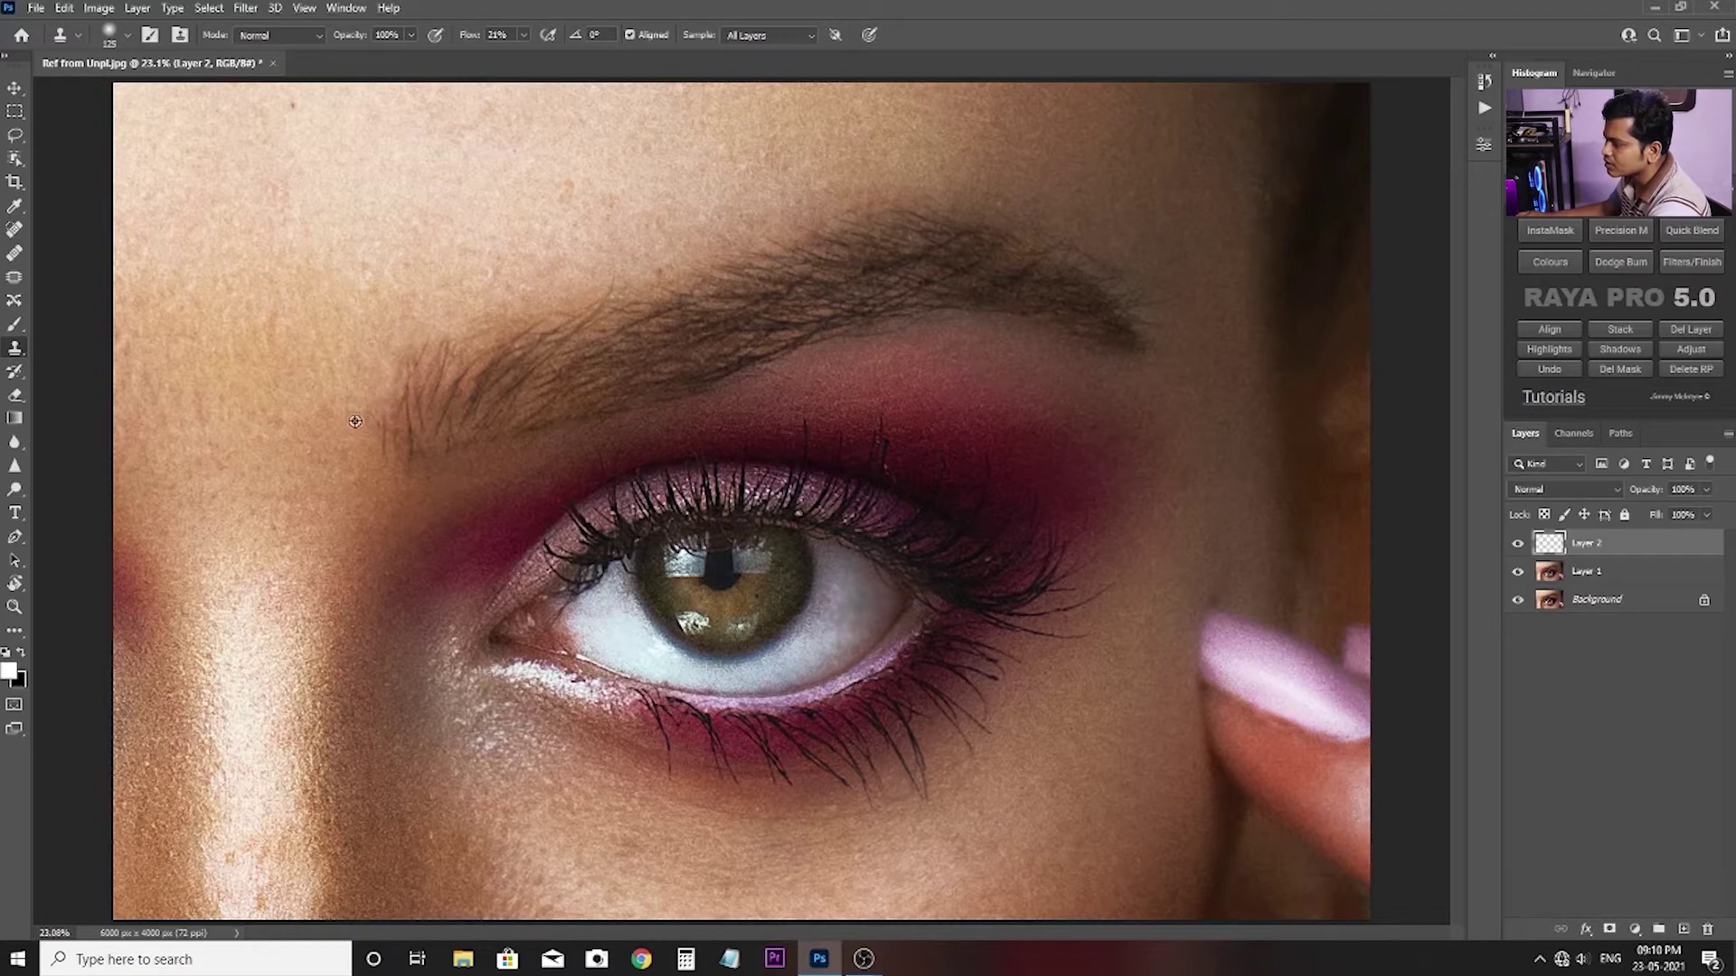
left_click(372, 422)
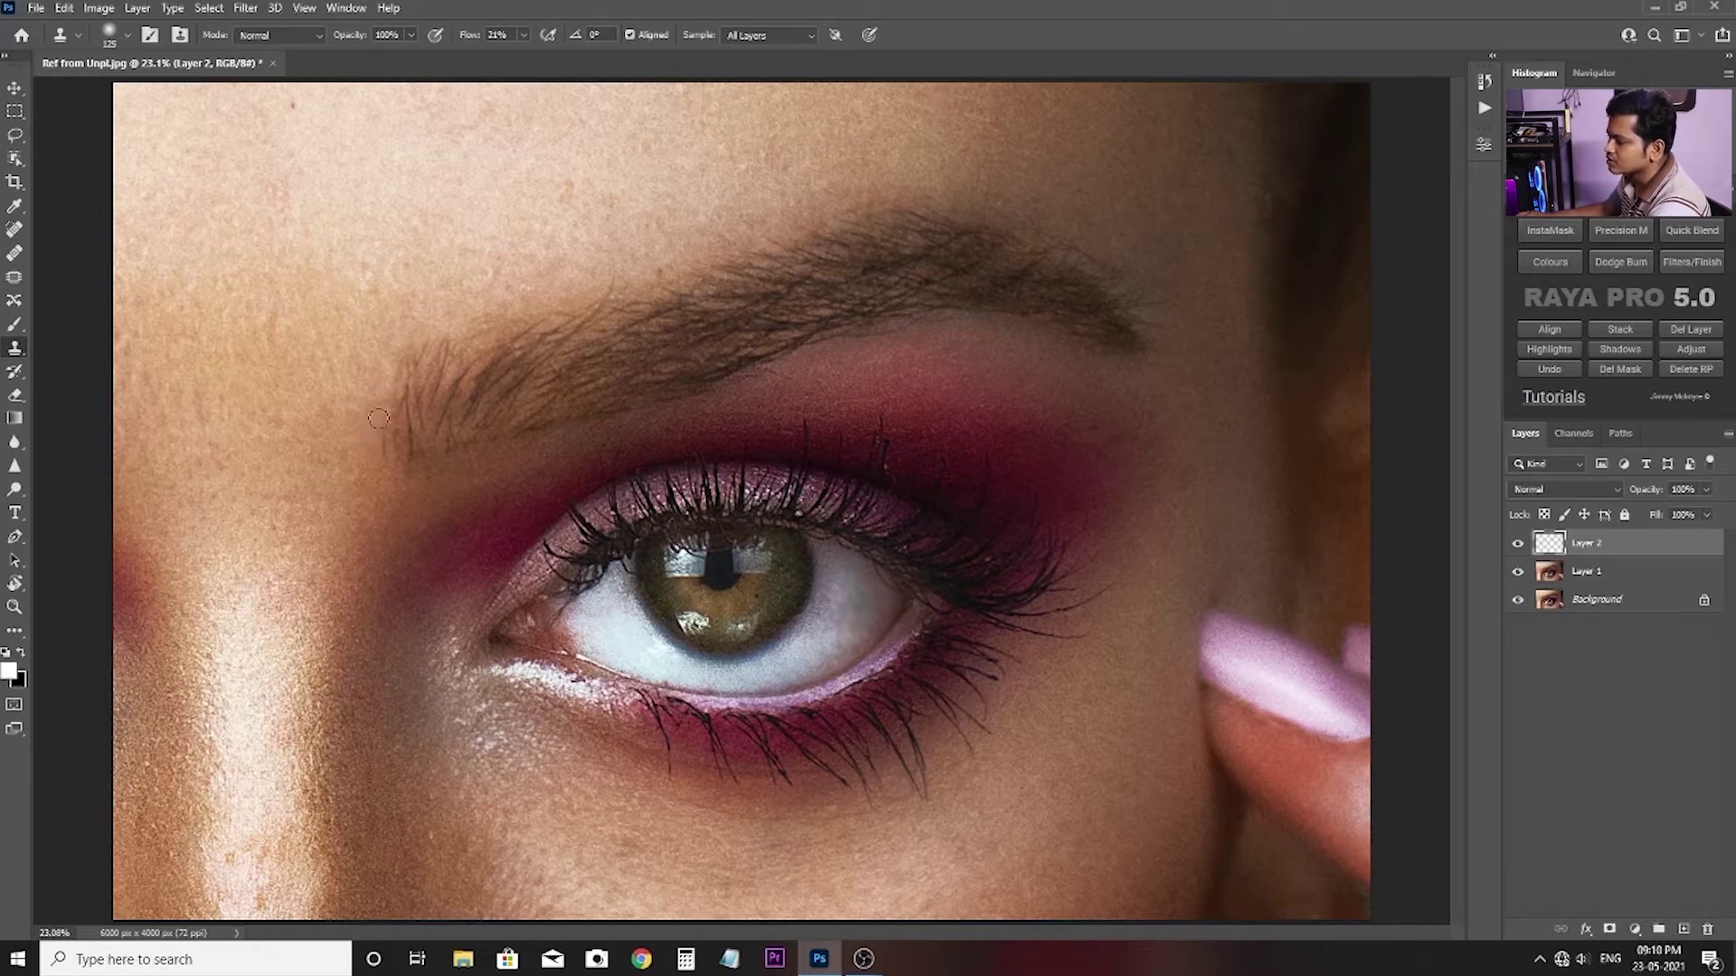
left_click(376, 418)
left_click_drag(380, 413, 379, 457)
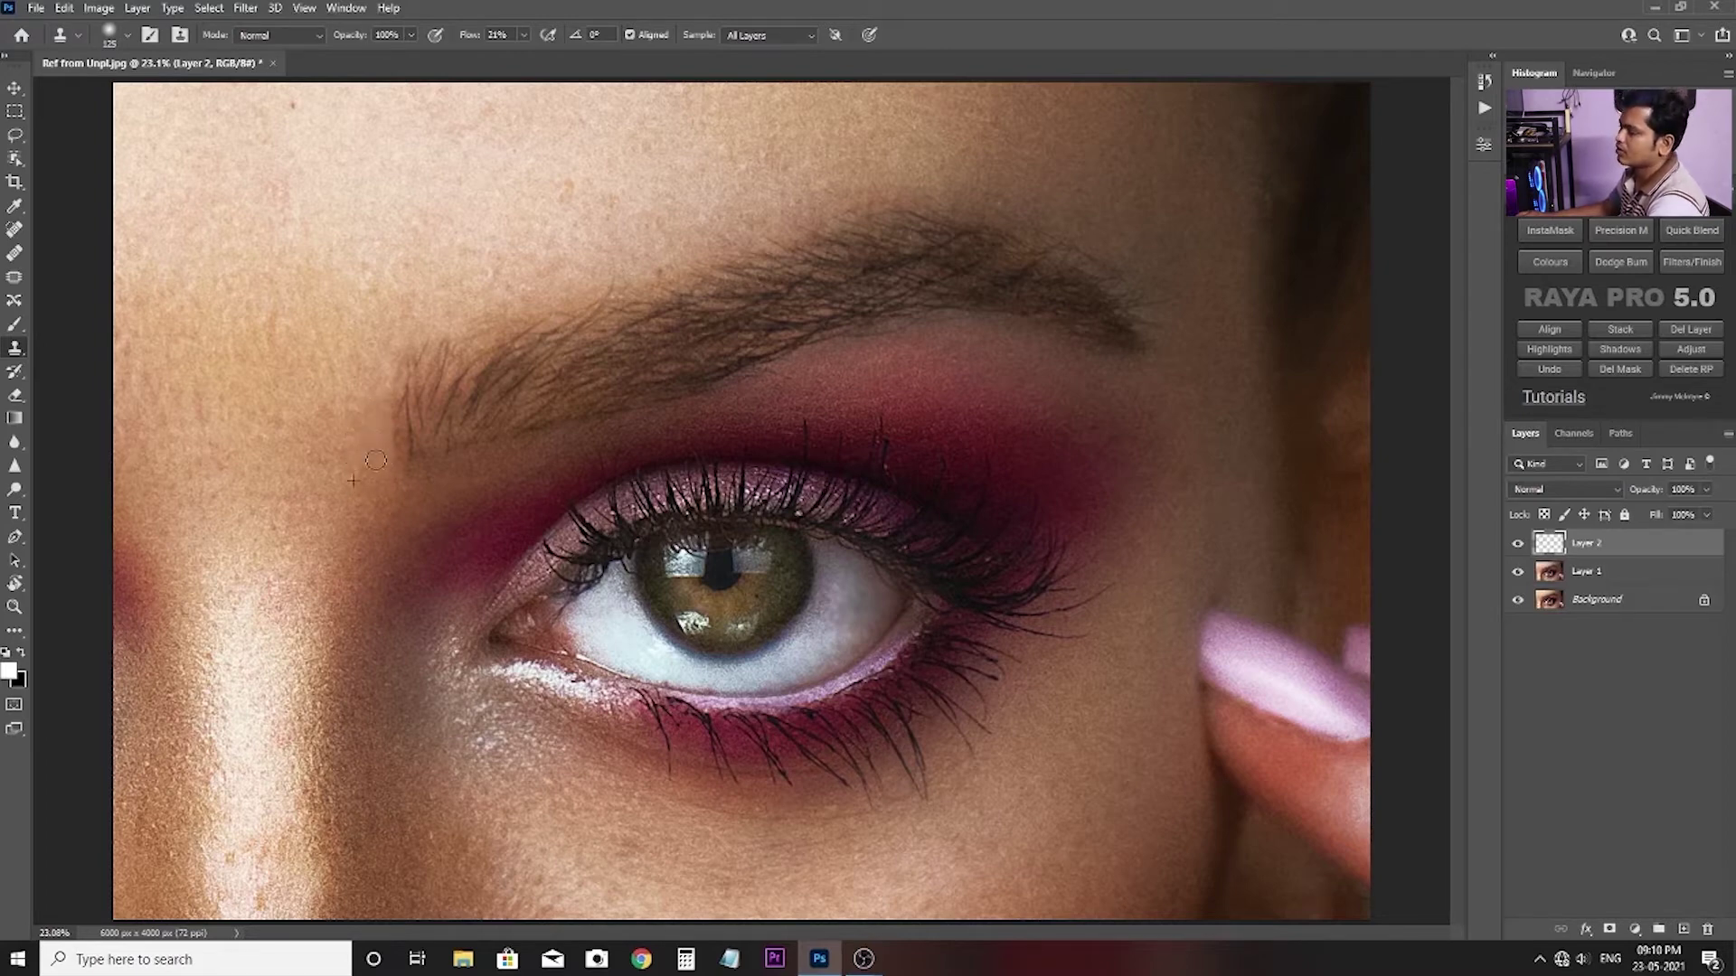
left_click(361, 430, "alt")
left_click(384, 406)
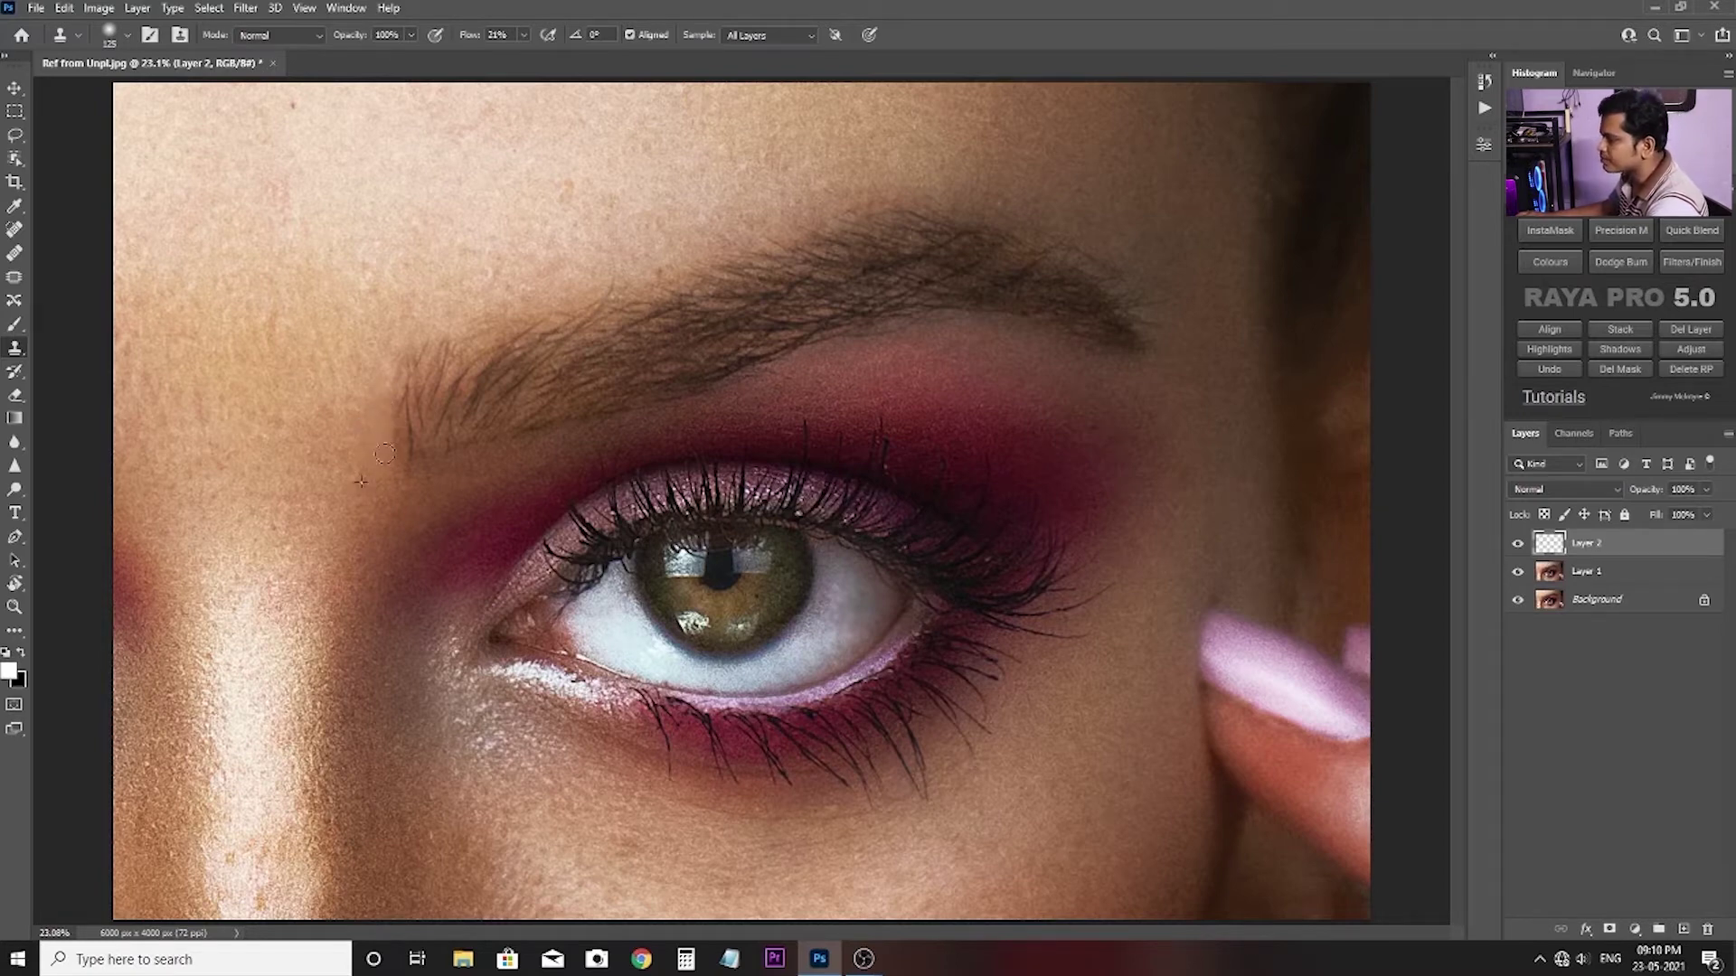
left_click_drag(386, 424, 385, 461)
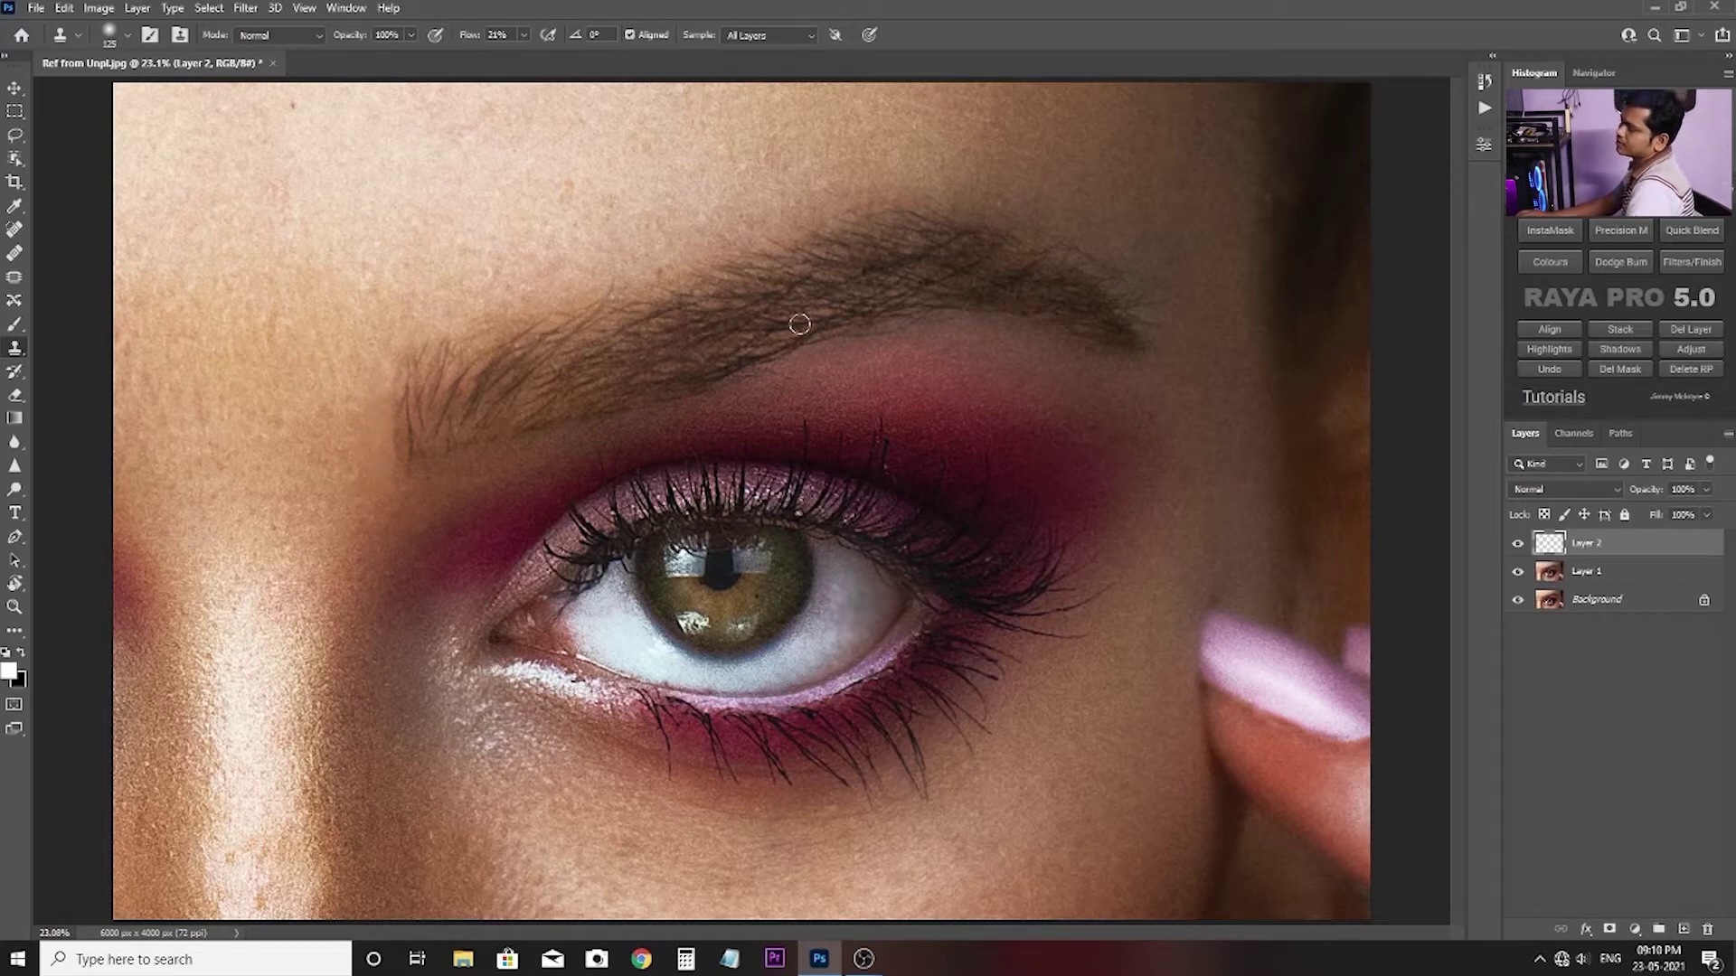
At 52% flow, clone skin between brow and eyelid and along the brow tail, then add a new layer.
key("ctrl+plus")
key("ctrl+plus")
key("shift+5")
key("shift+2")
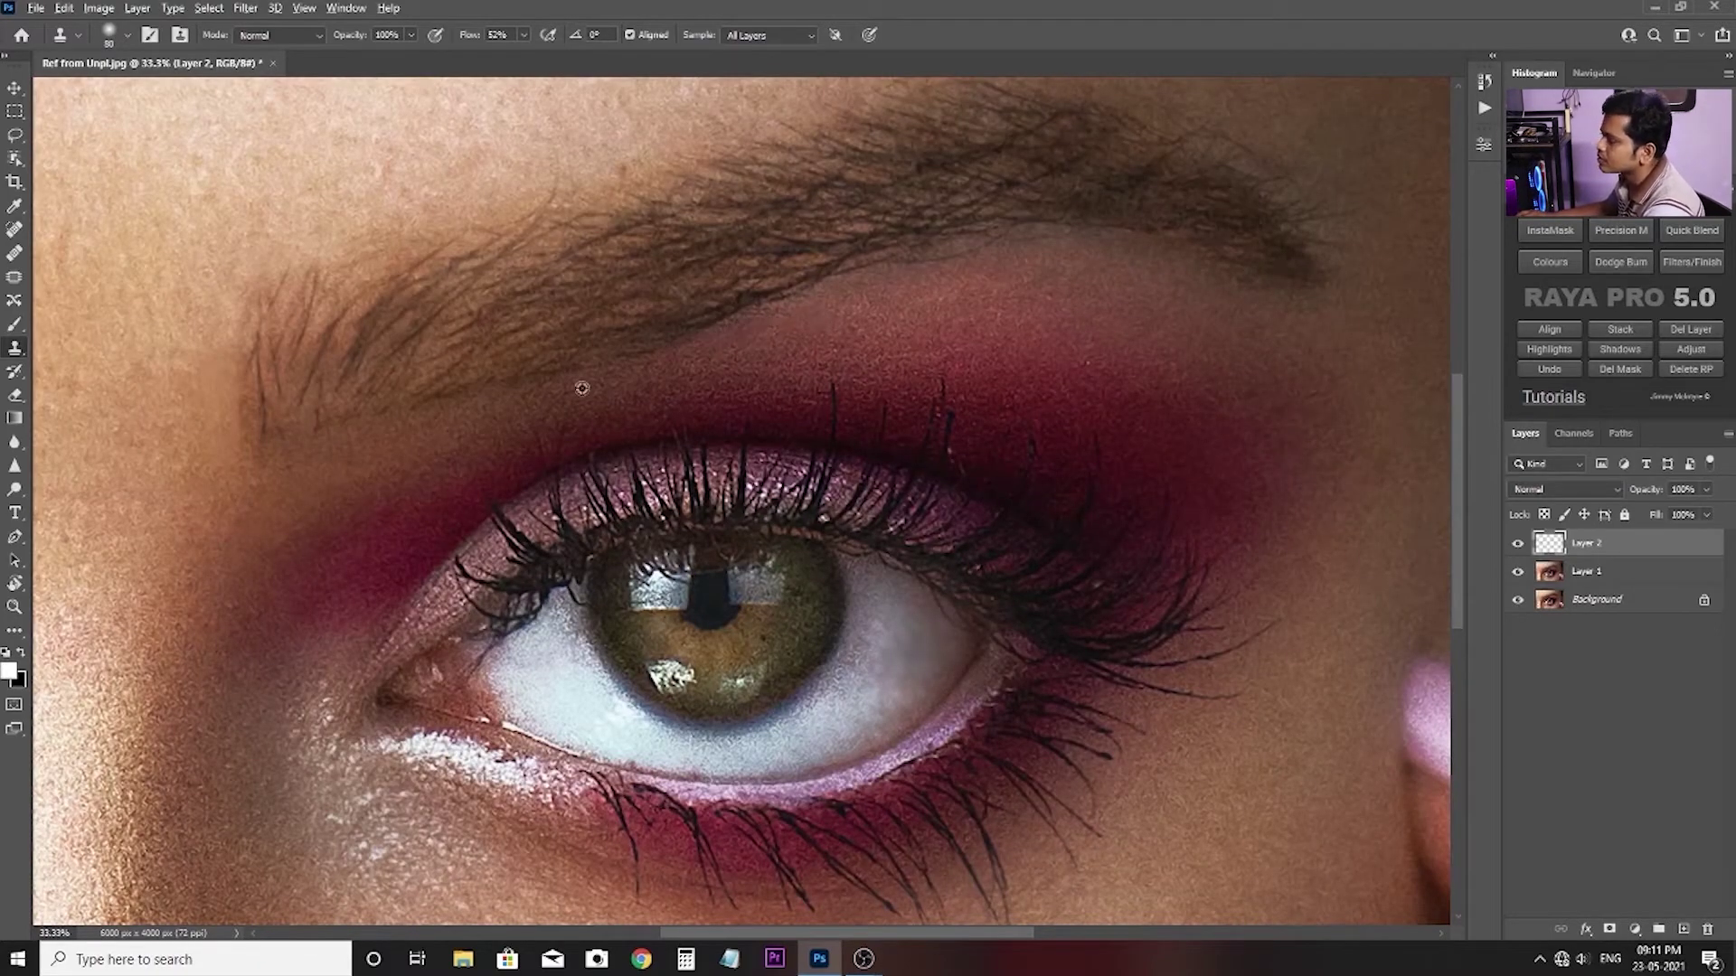
left_click_drag(667, 361, 654, 357)
key("ctrl+0")
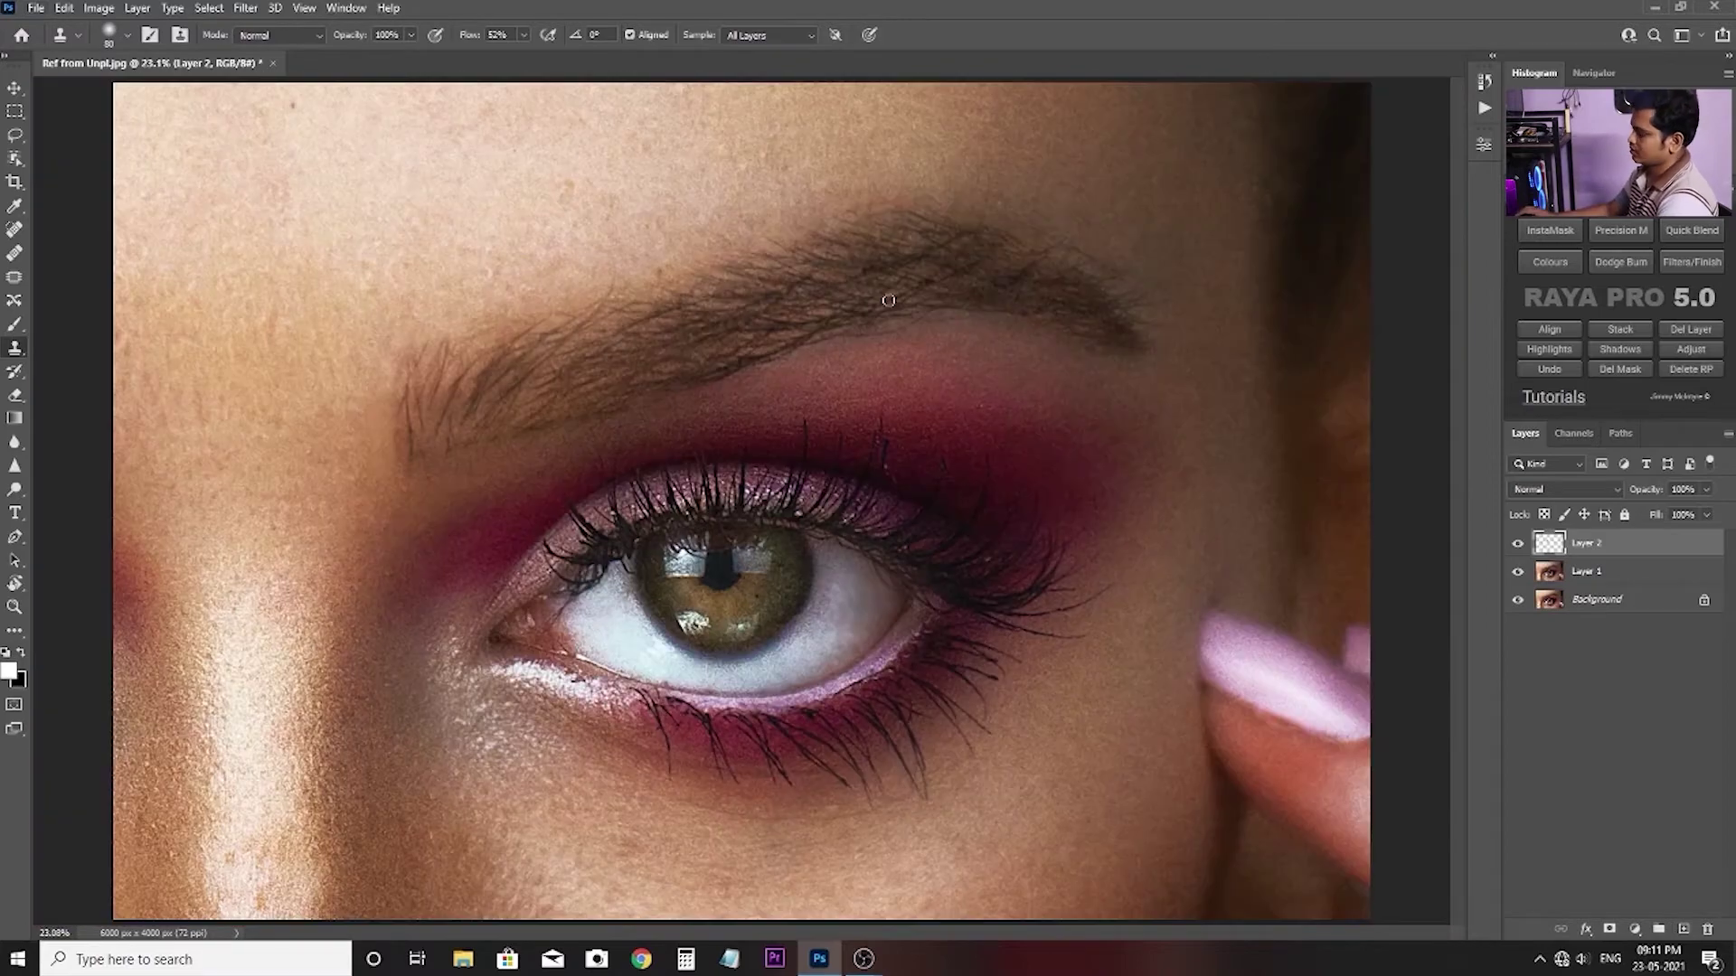
key("ctrl+plus")
key("ctrl+plus")
key("ctrl+plus")
key("ctrl+minus")
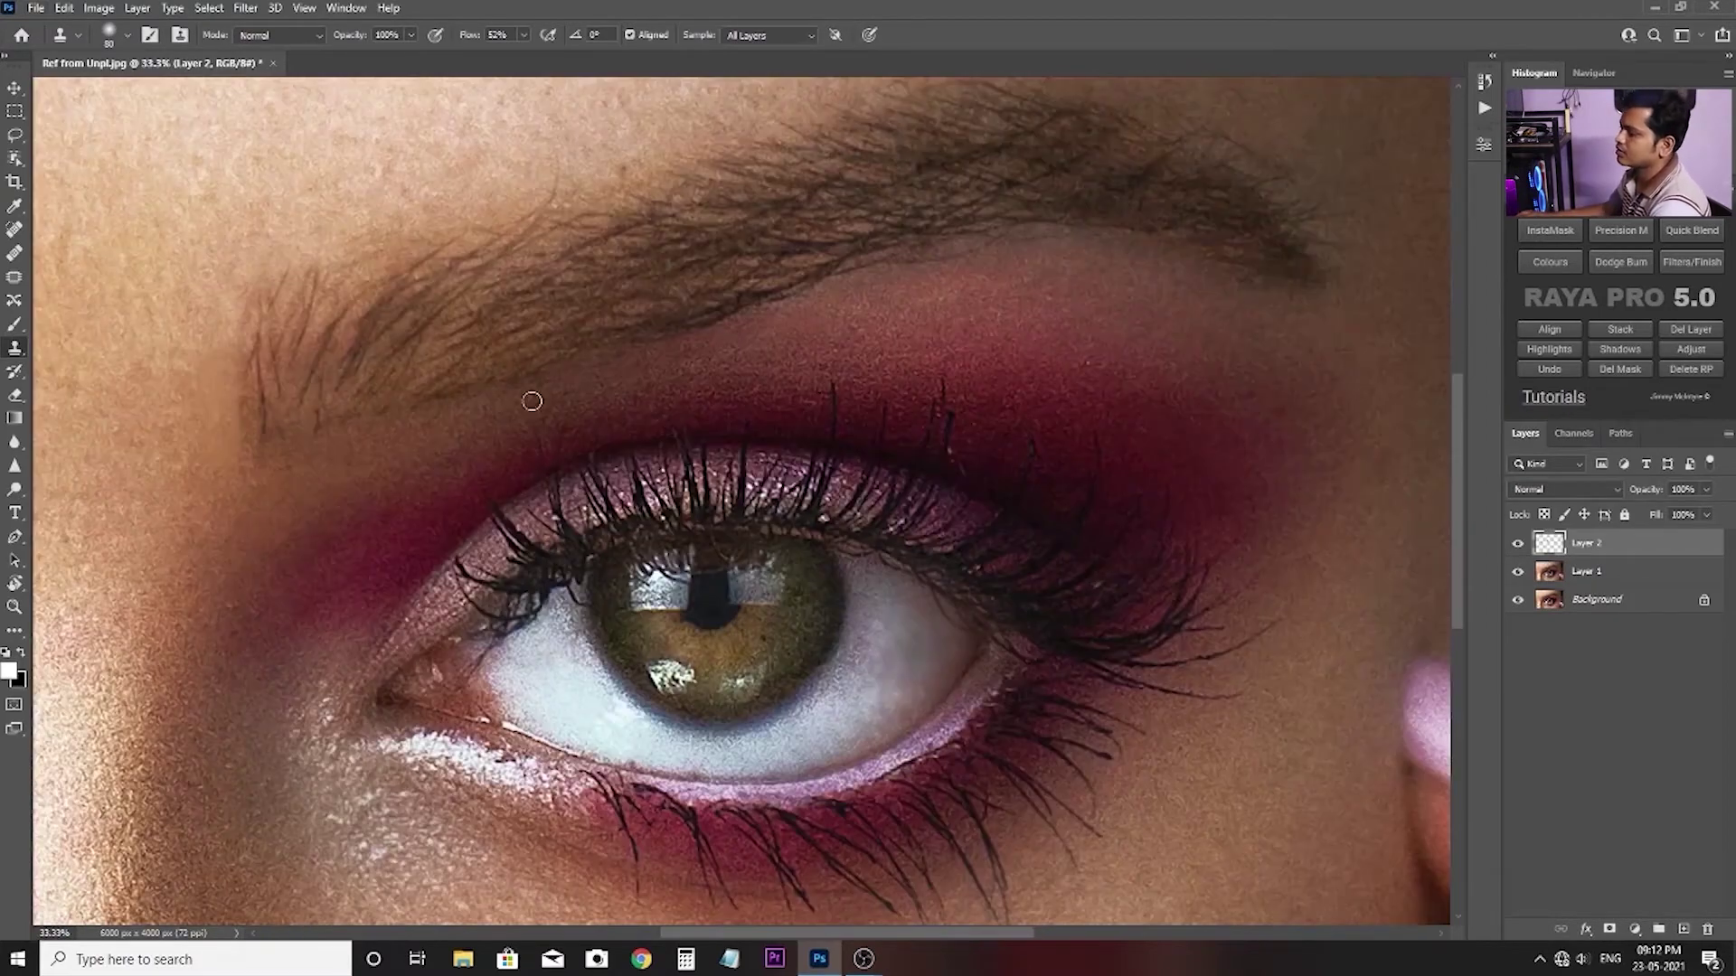
scroll(904, 298, "right", 2)
left_click_drag(1130, 202, 1164, 277)
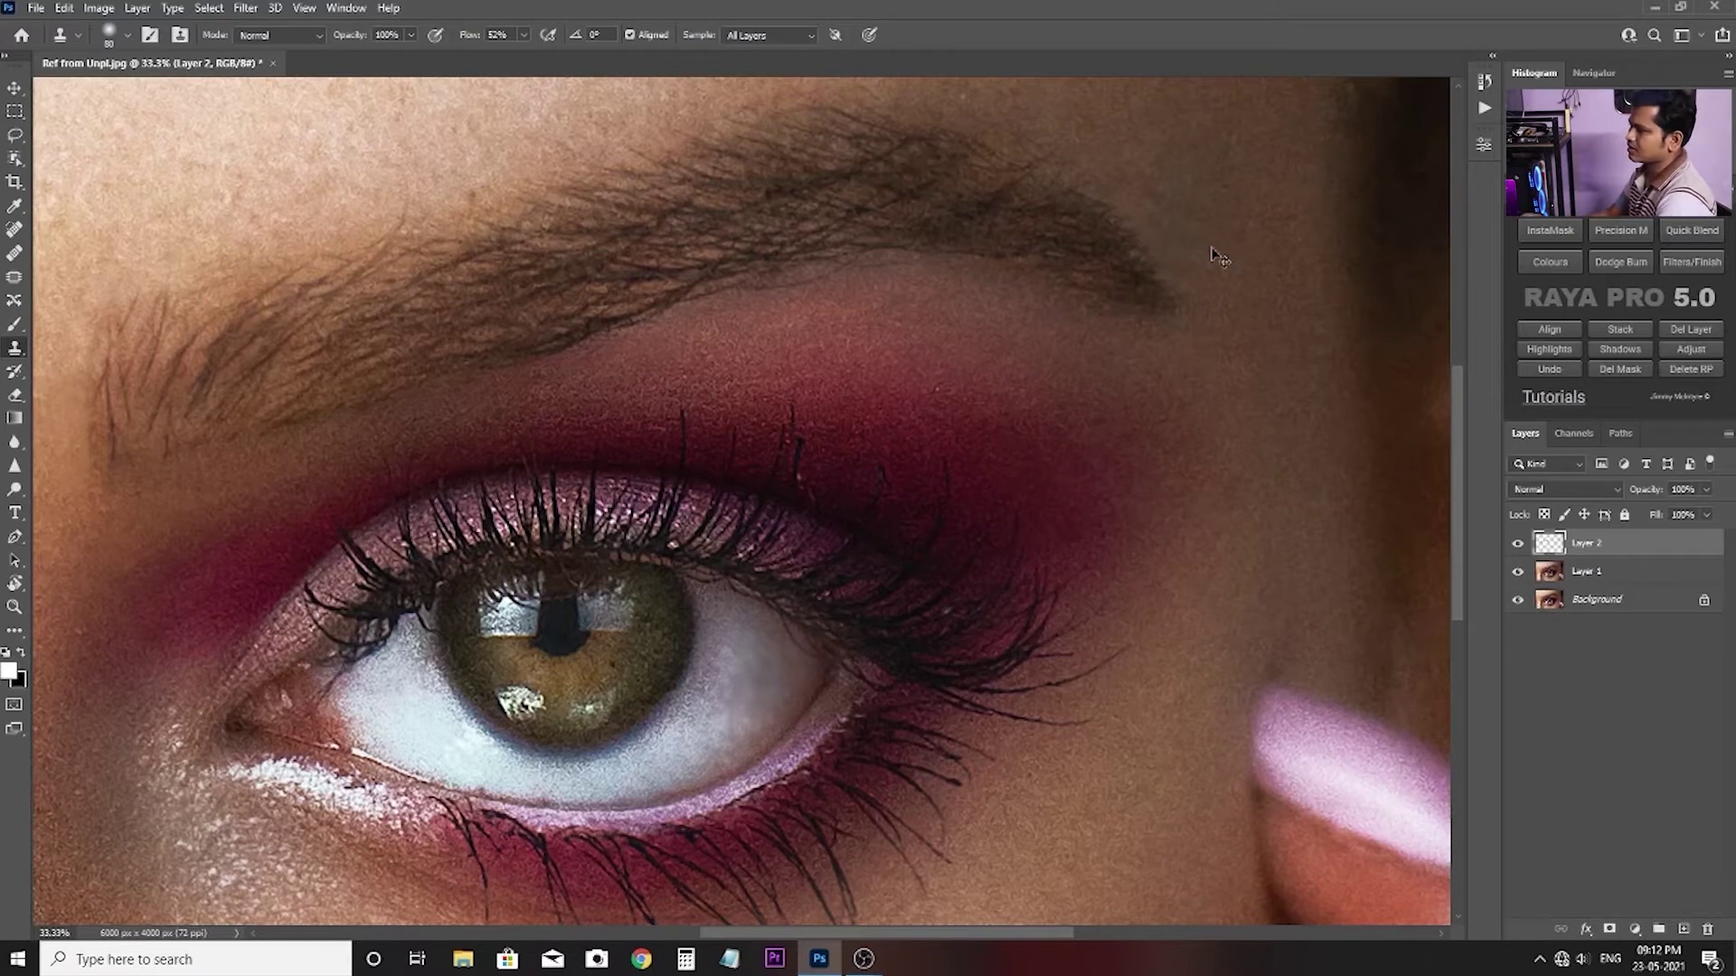
key("ctrl+0")
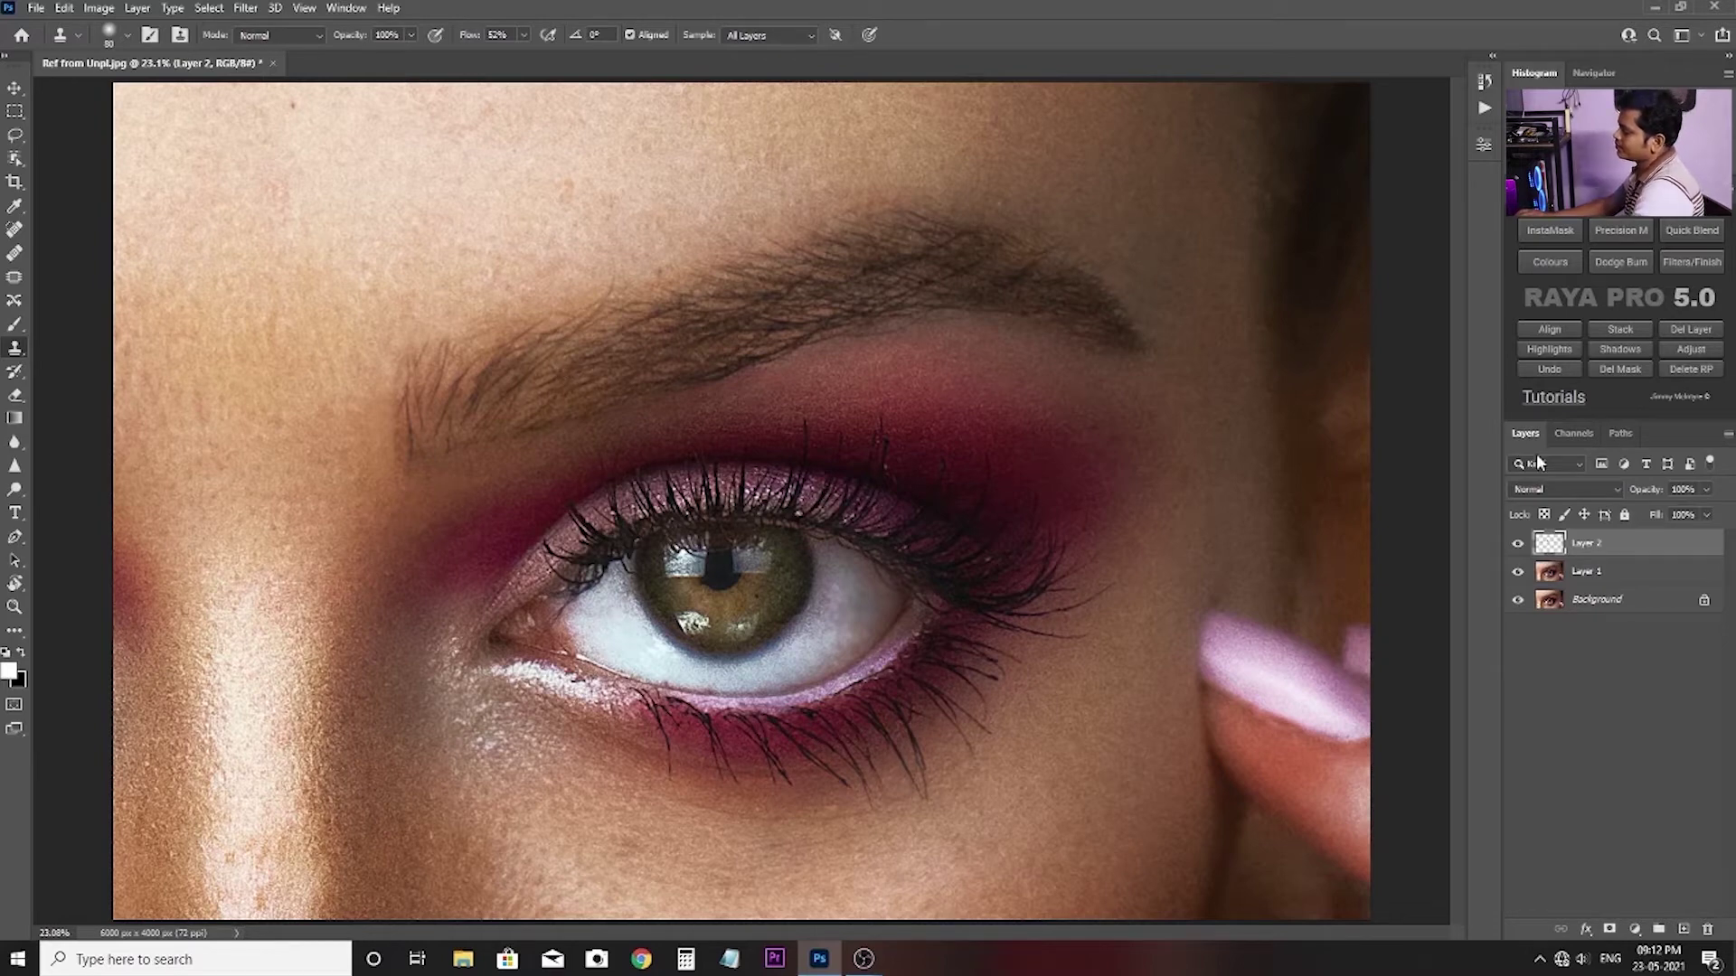
left_click(1683, 929)
Rename the new top layer 'Hair'.
double_click(1587, 543)
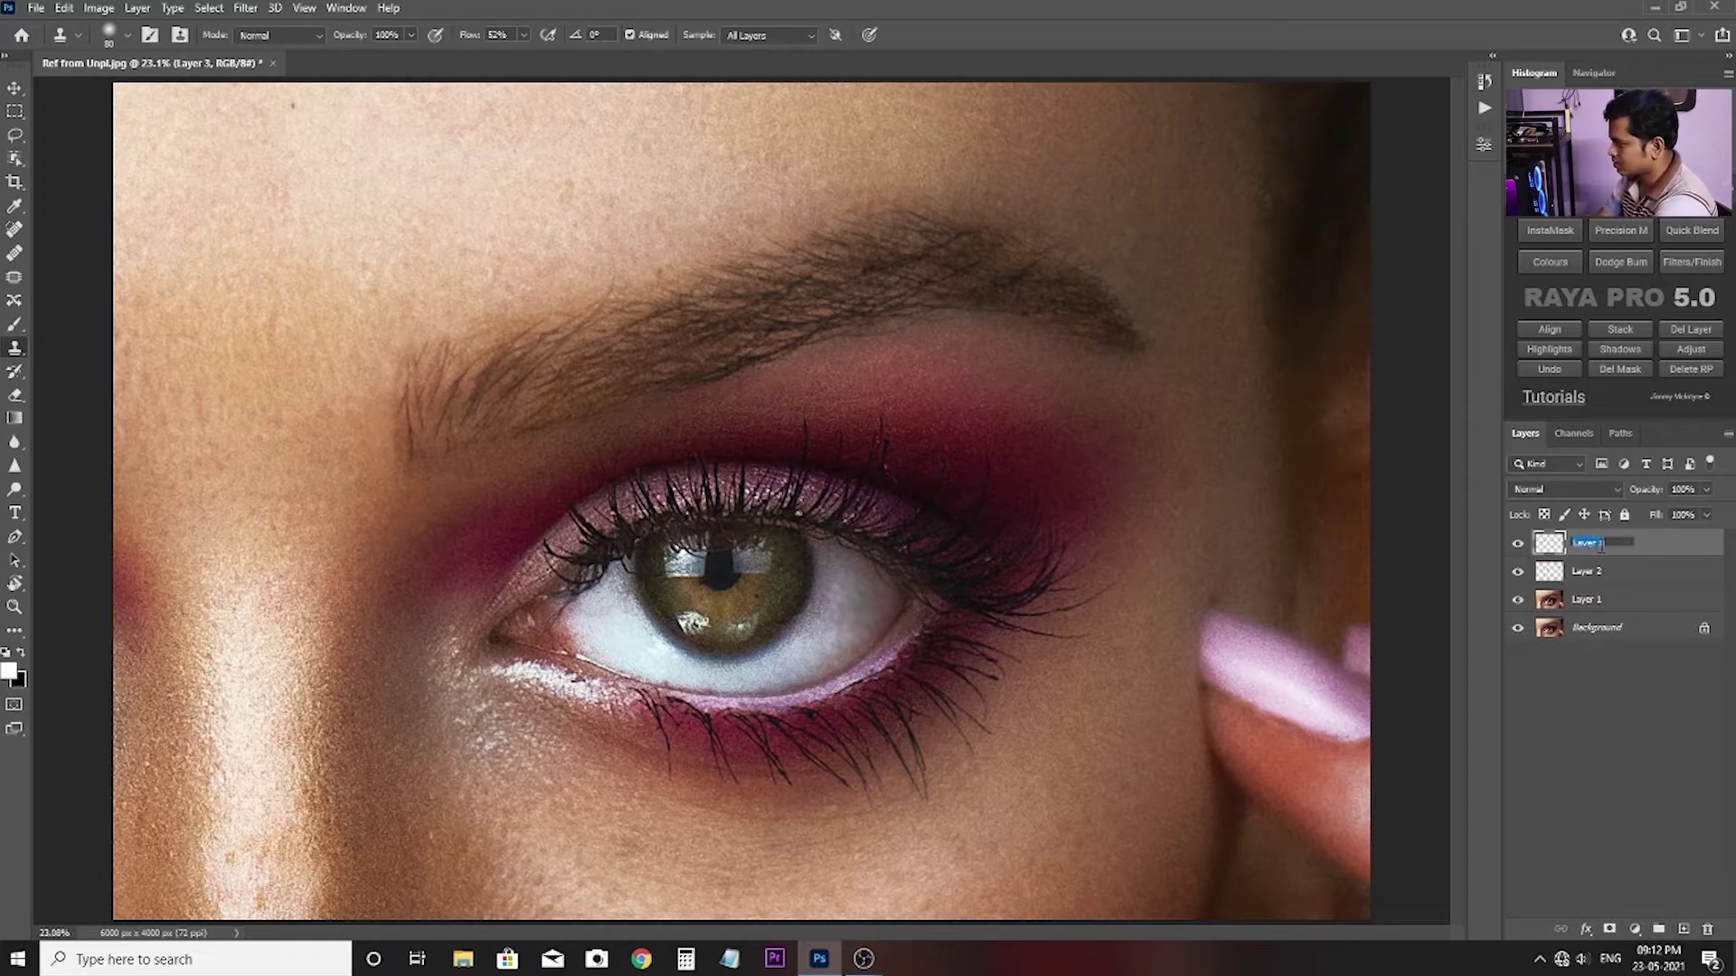
type("H")
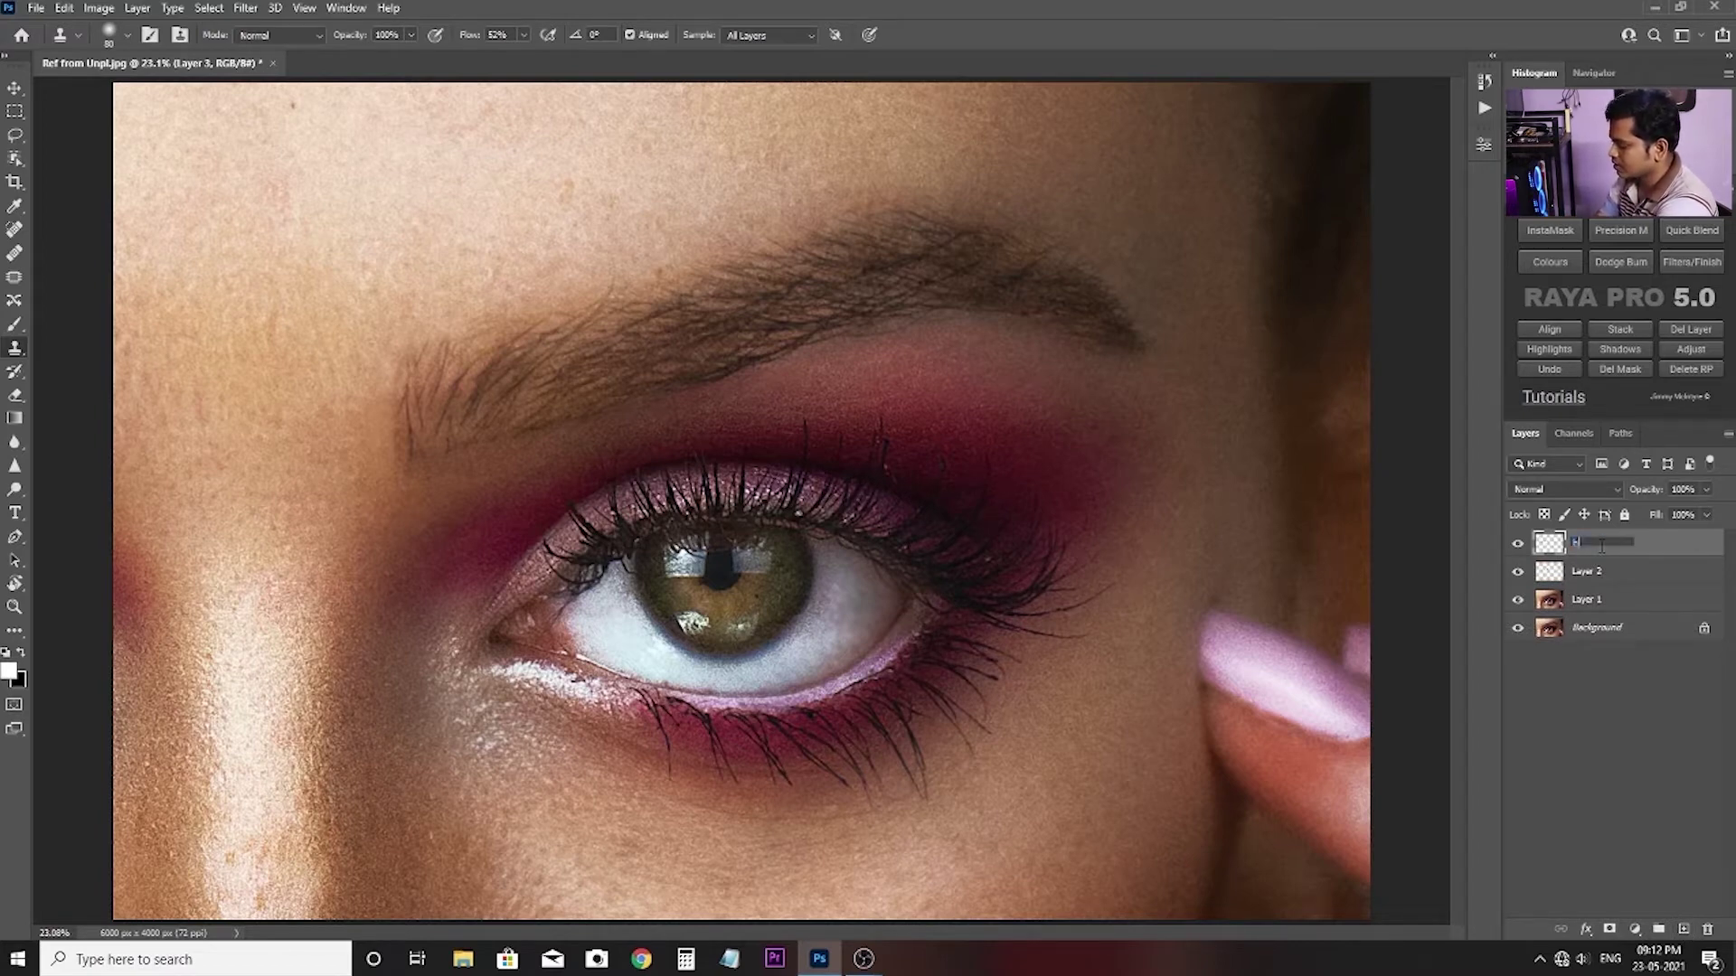
type("air")
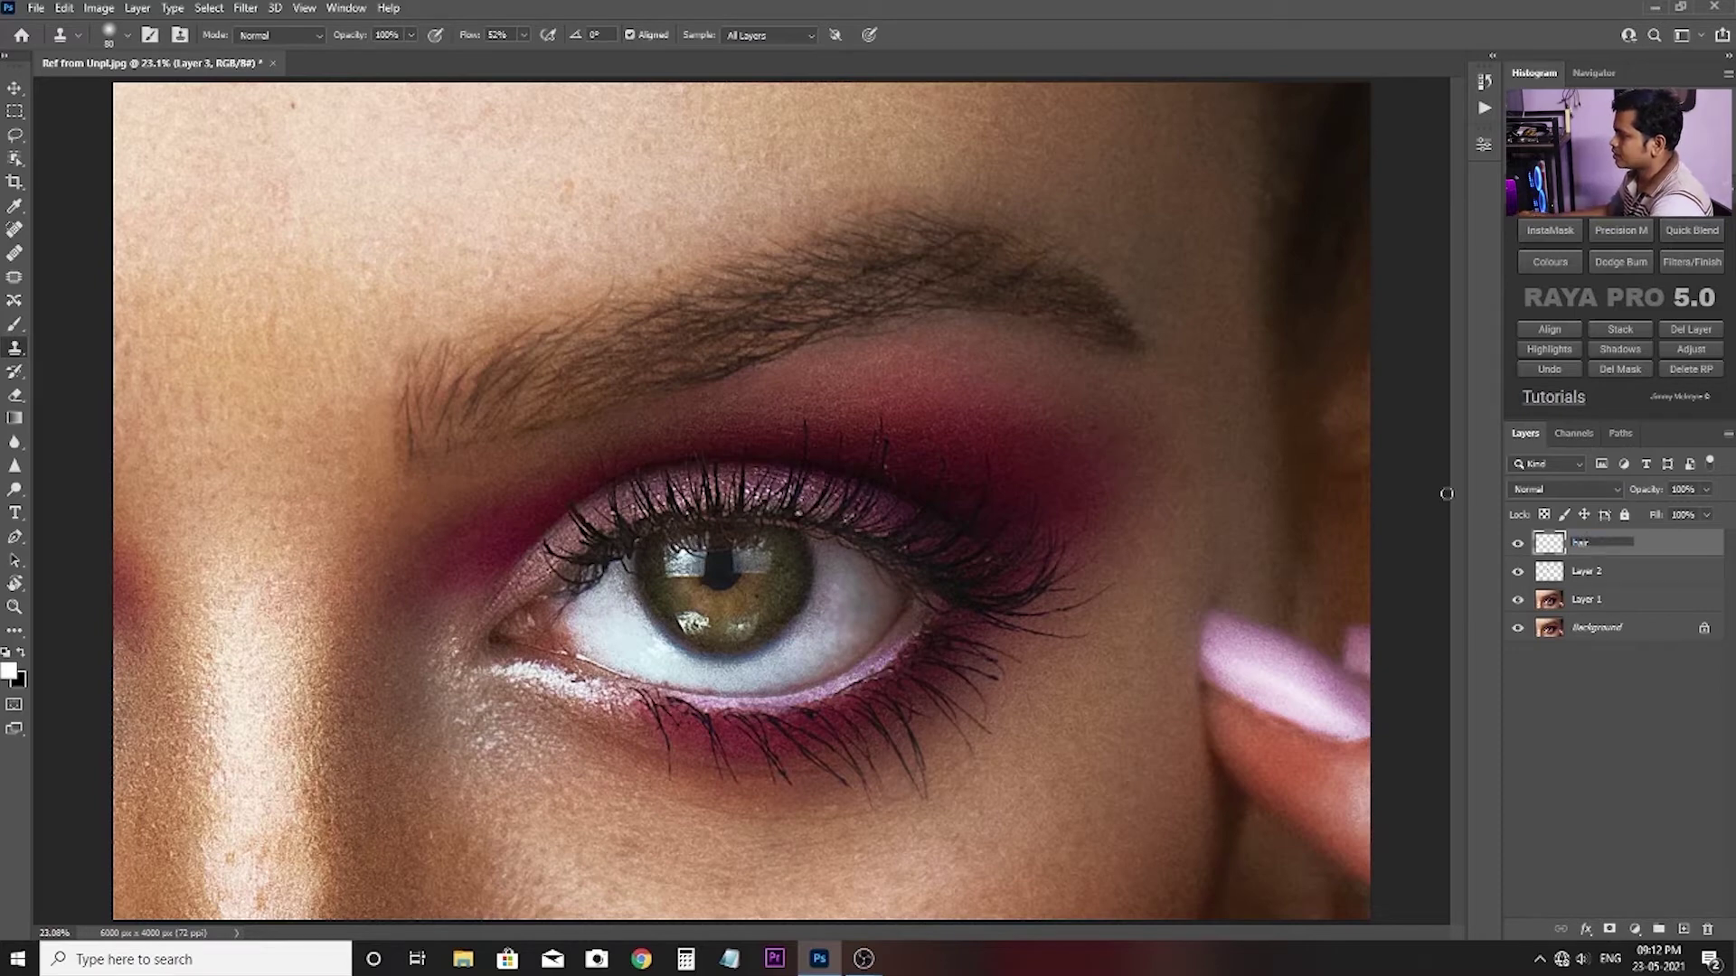
key("Return")
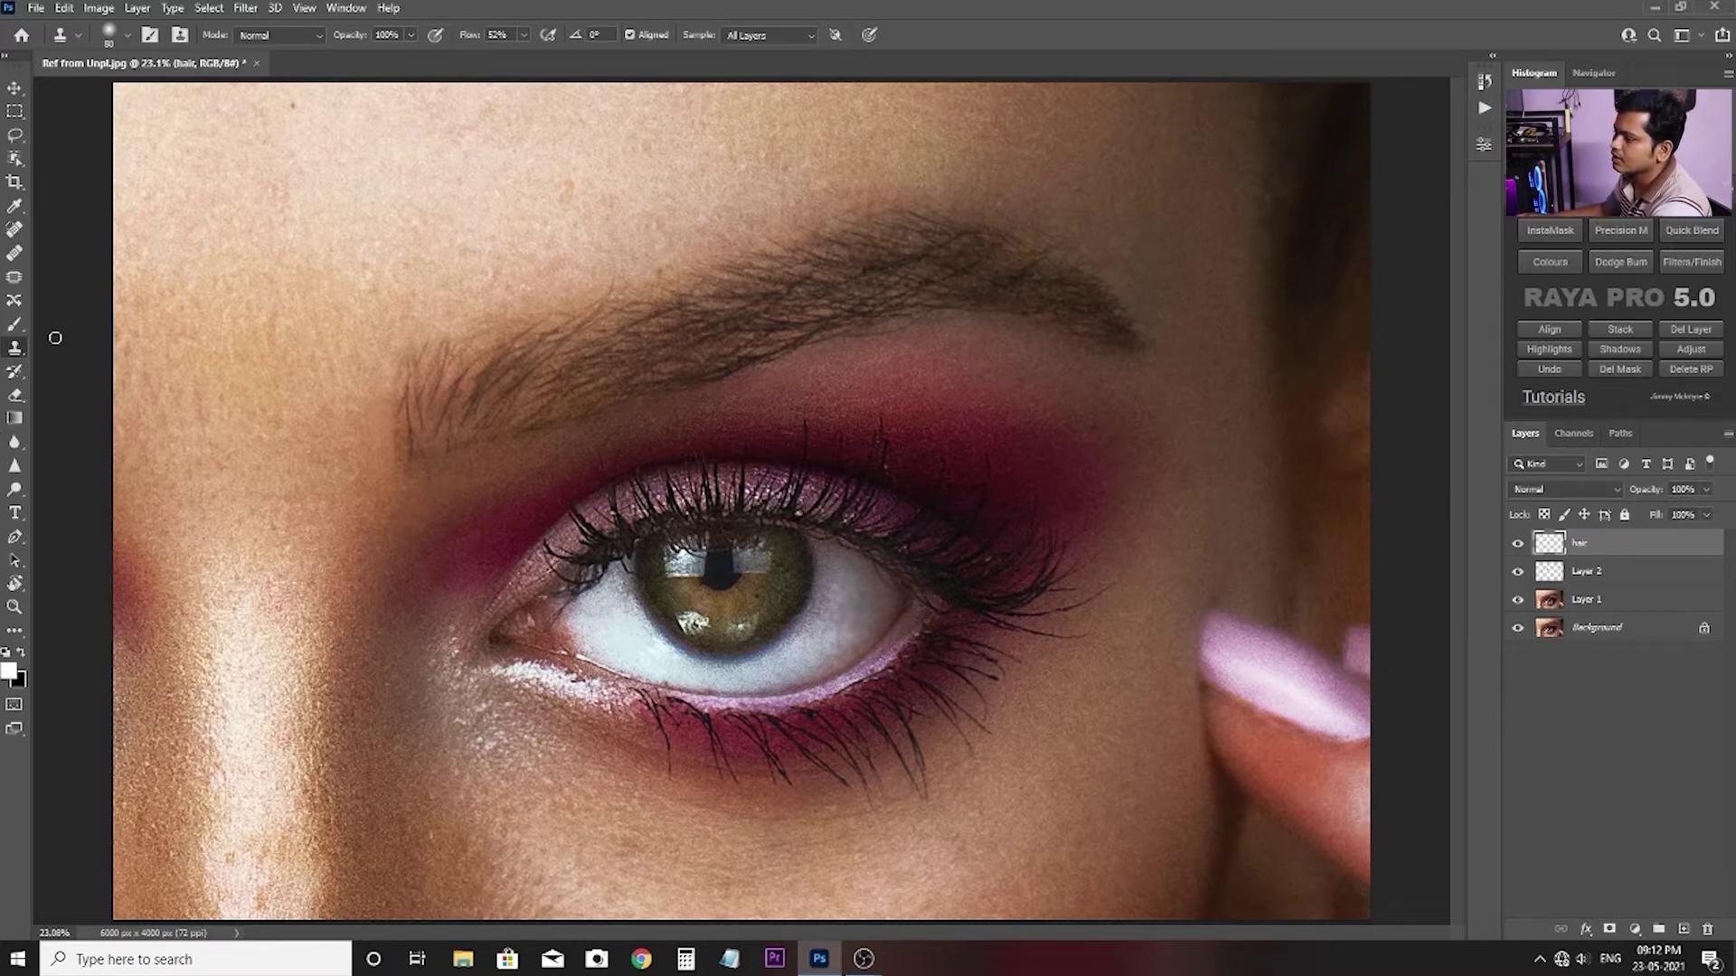
Select a recently used brush with 91% hardness and resize it to about 70.
left_click(14, 324)
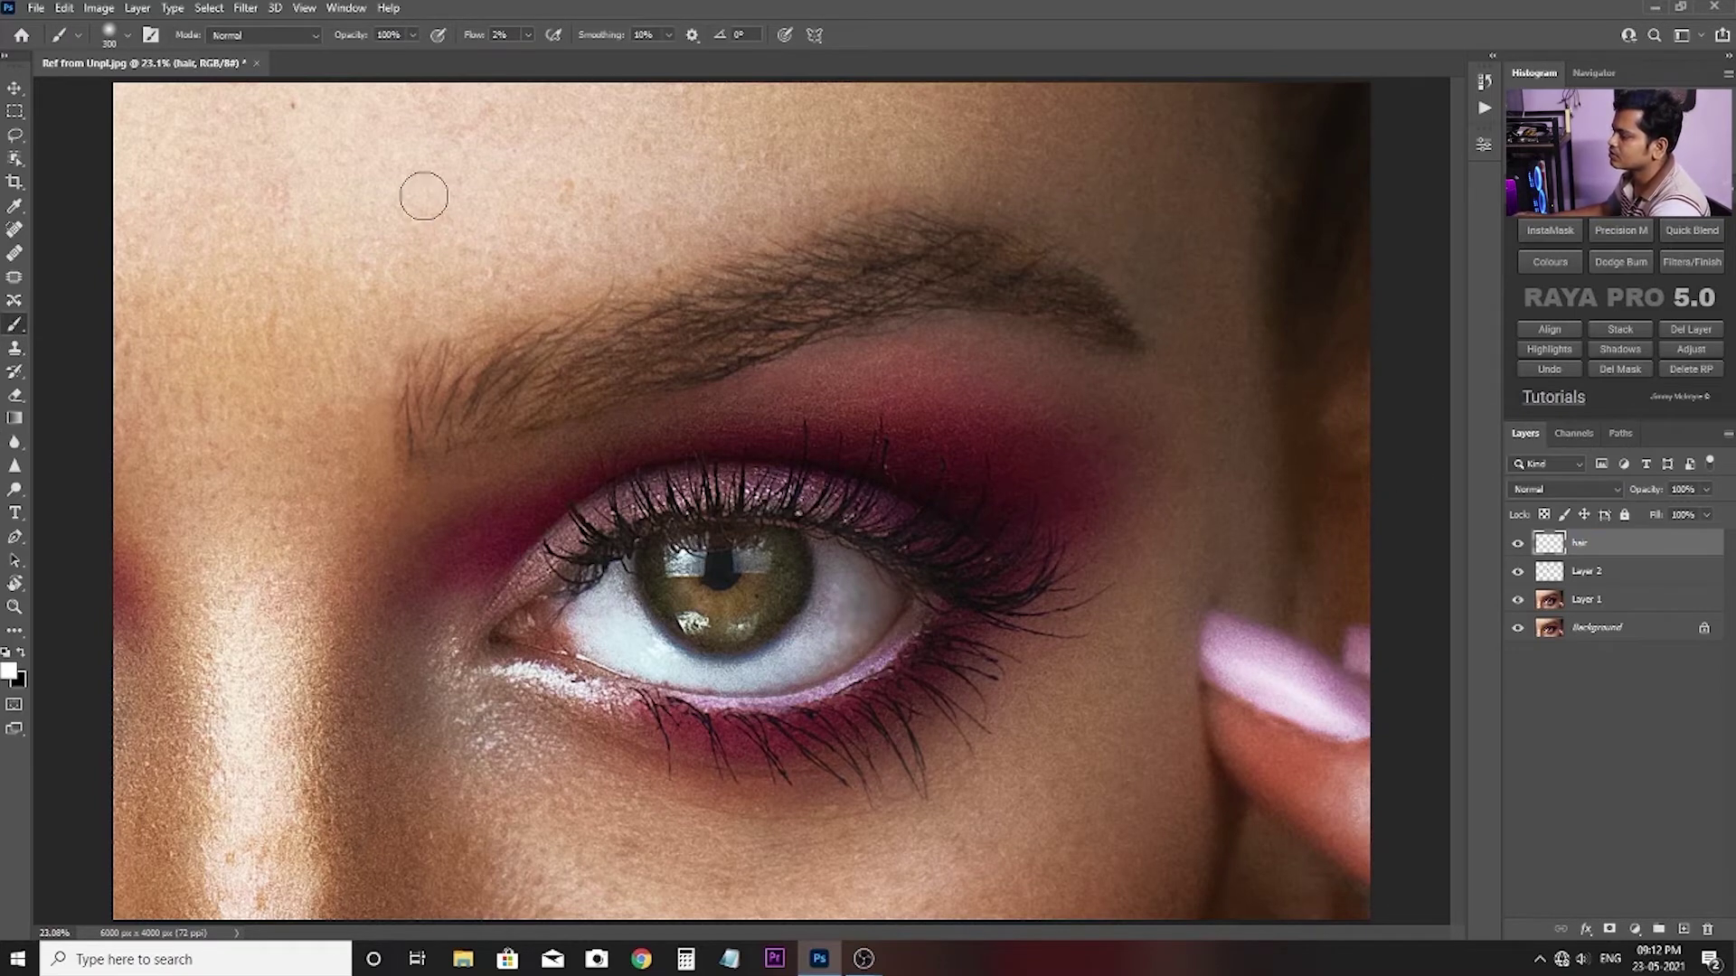
right_click(424, 196)
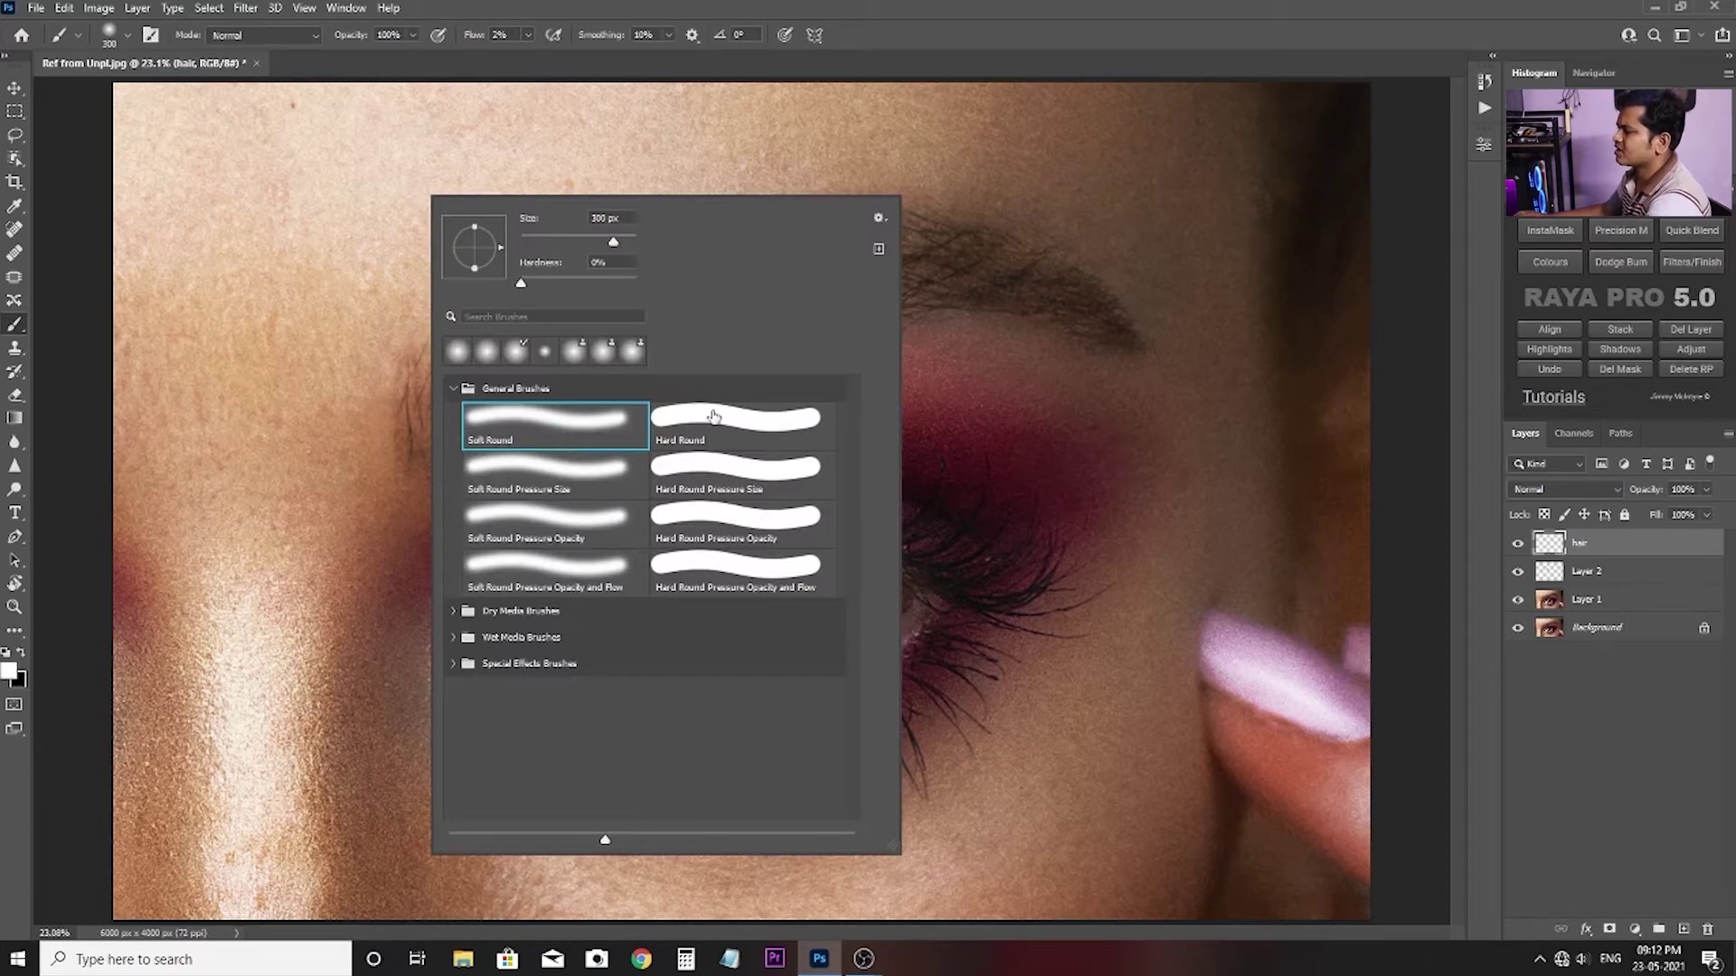
left_click(554, 433)
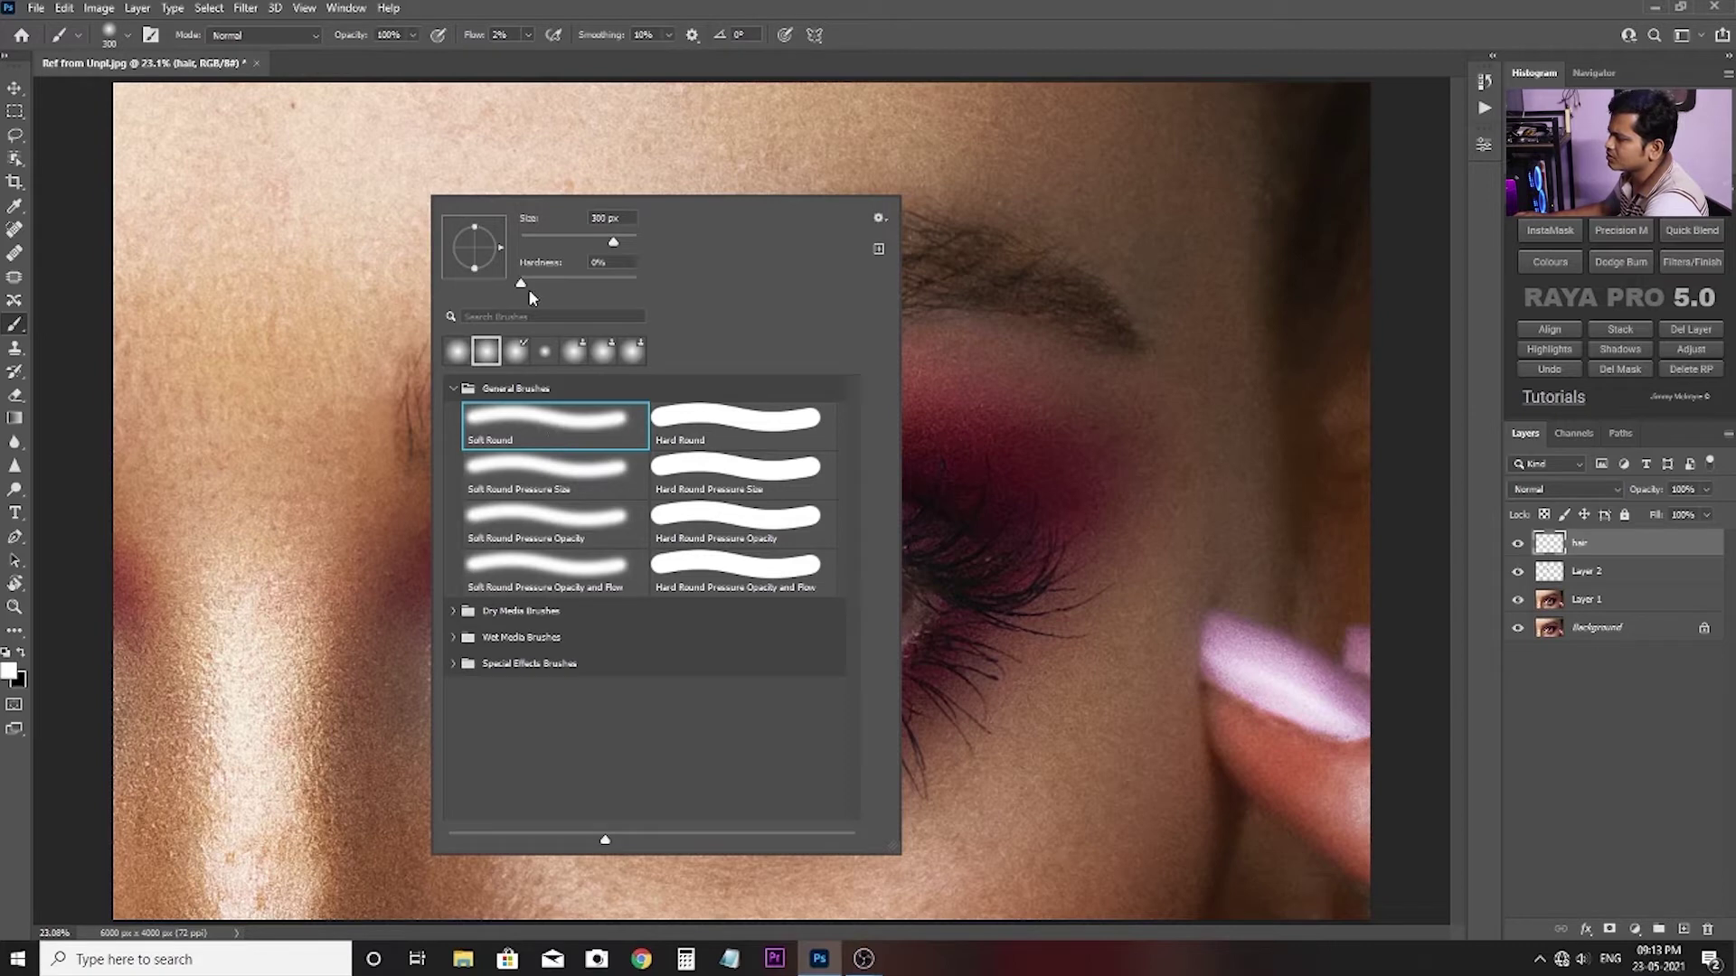
left_click_drag(520, 283, 625, 284)
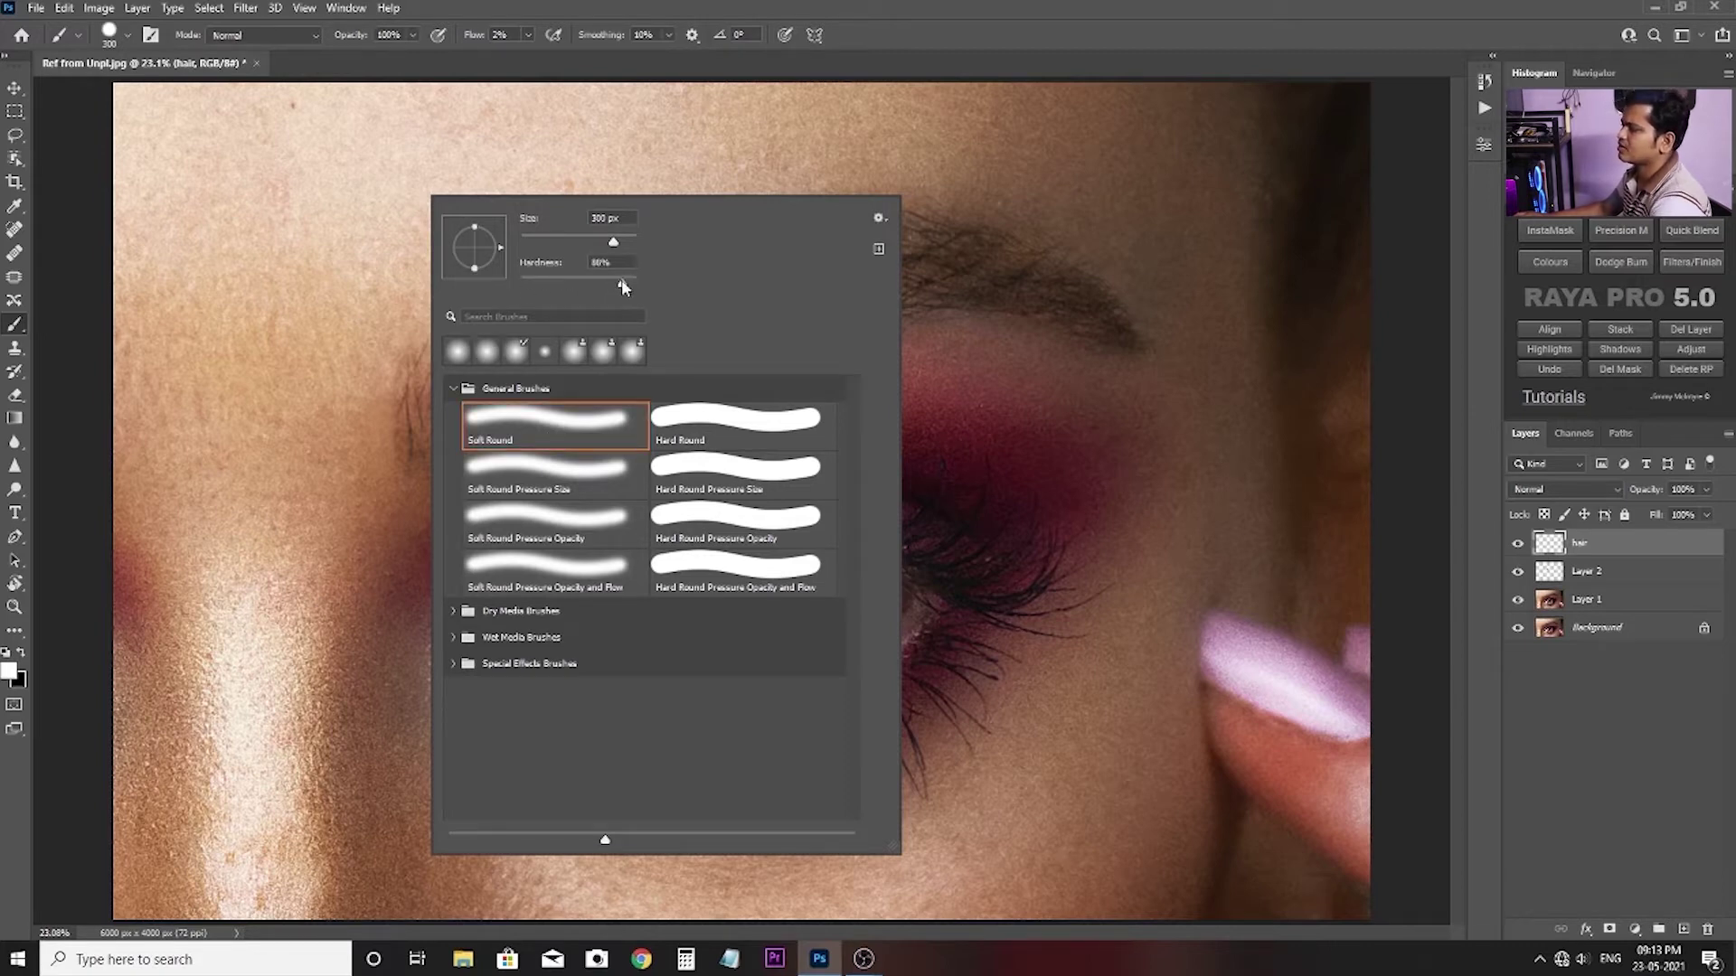
double_click(600, 262)
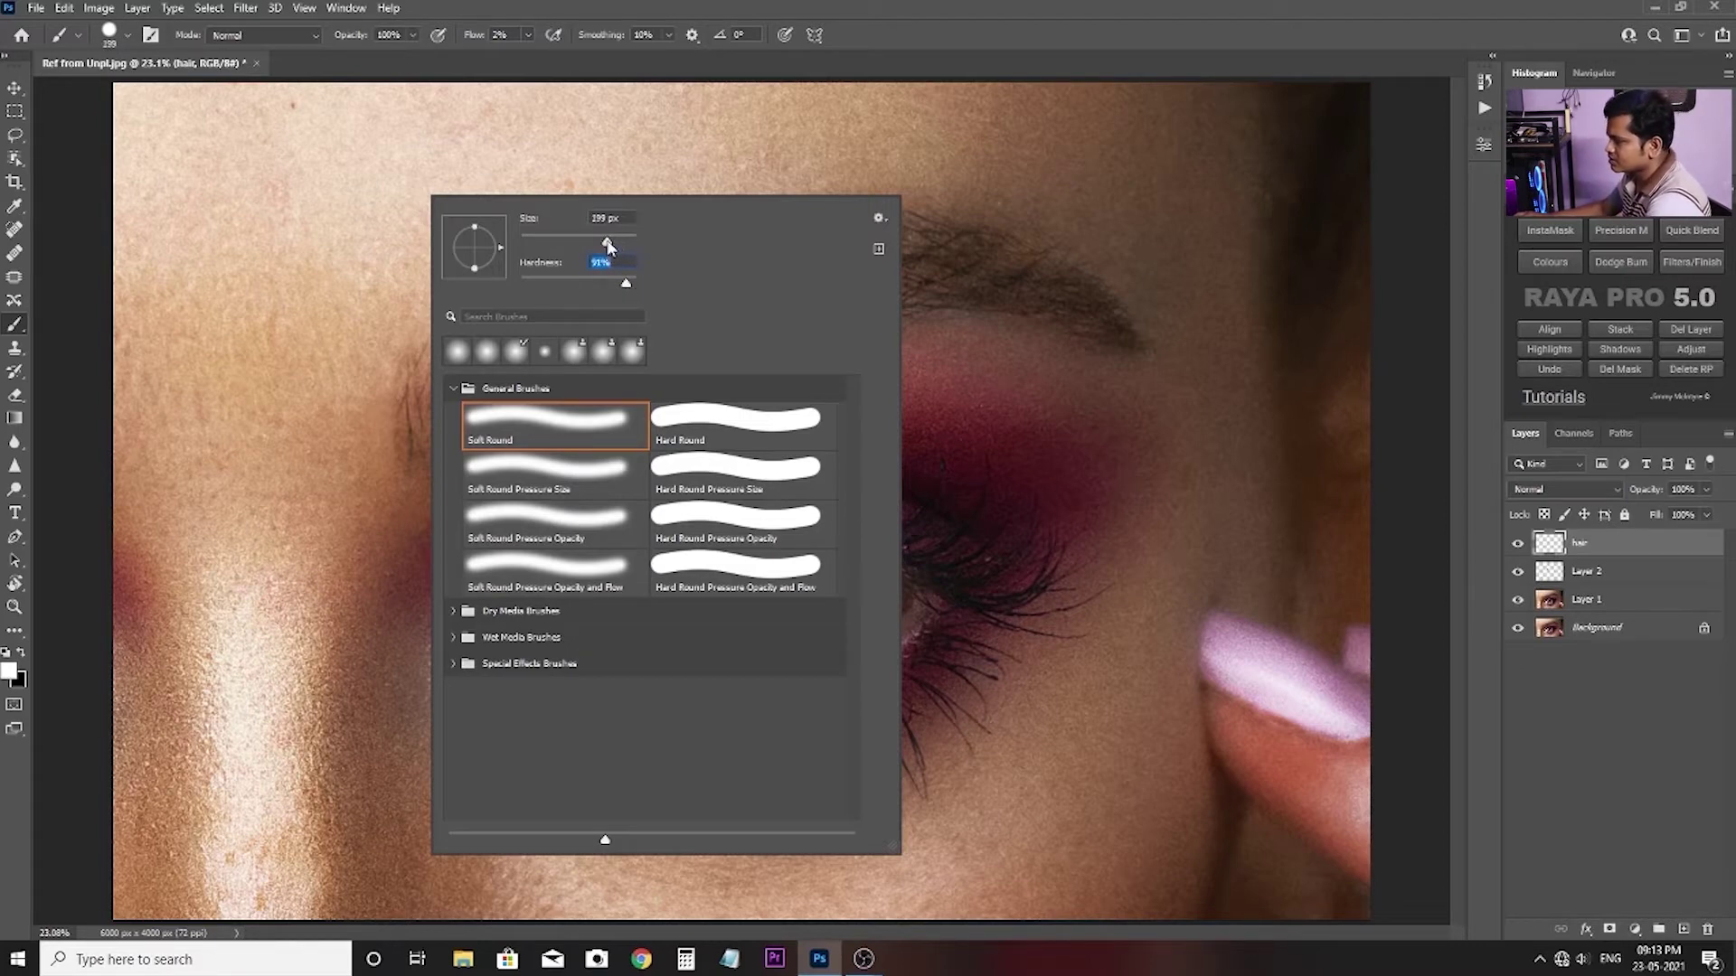
left_click_drag(614, 244, 533, 242)
key("Tab")
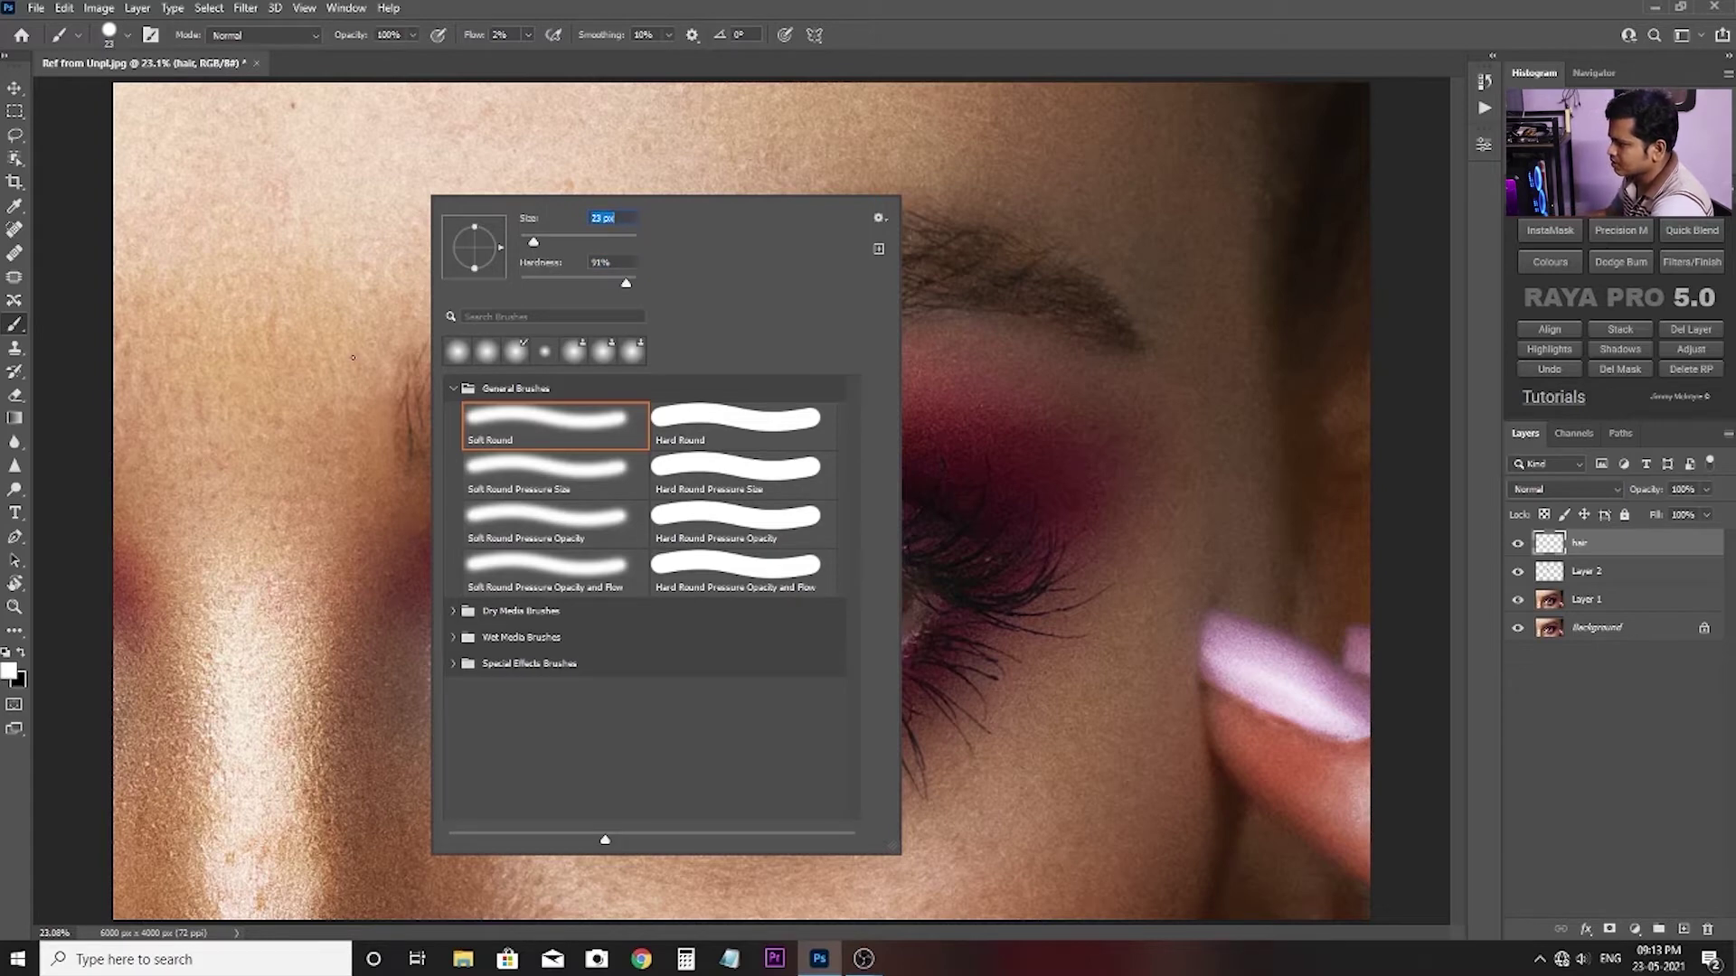
key("Return")
key("bracketright")
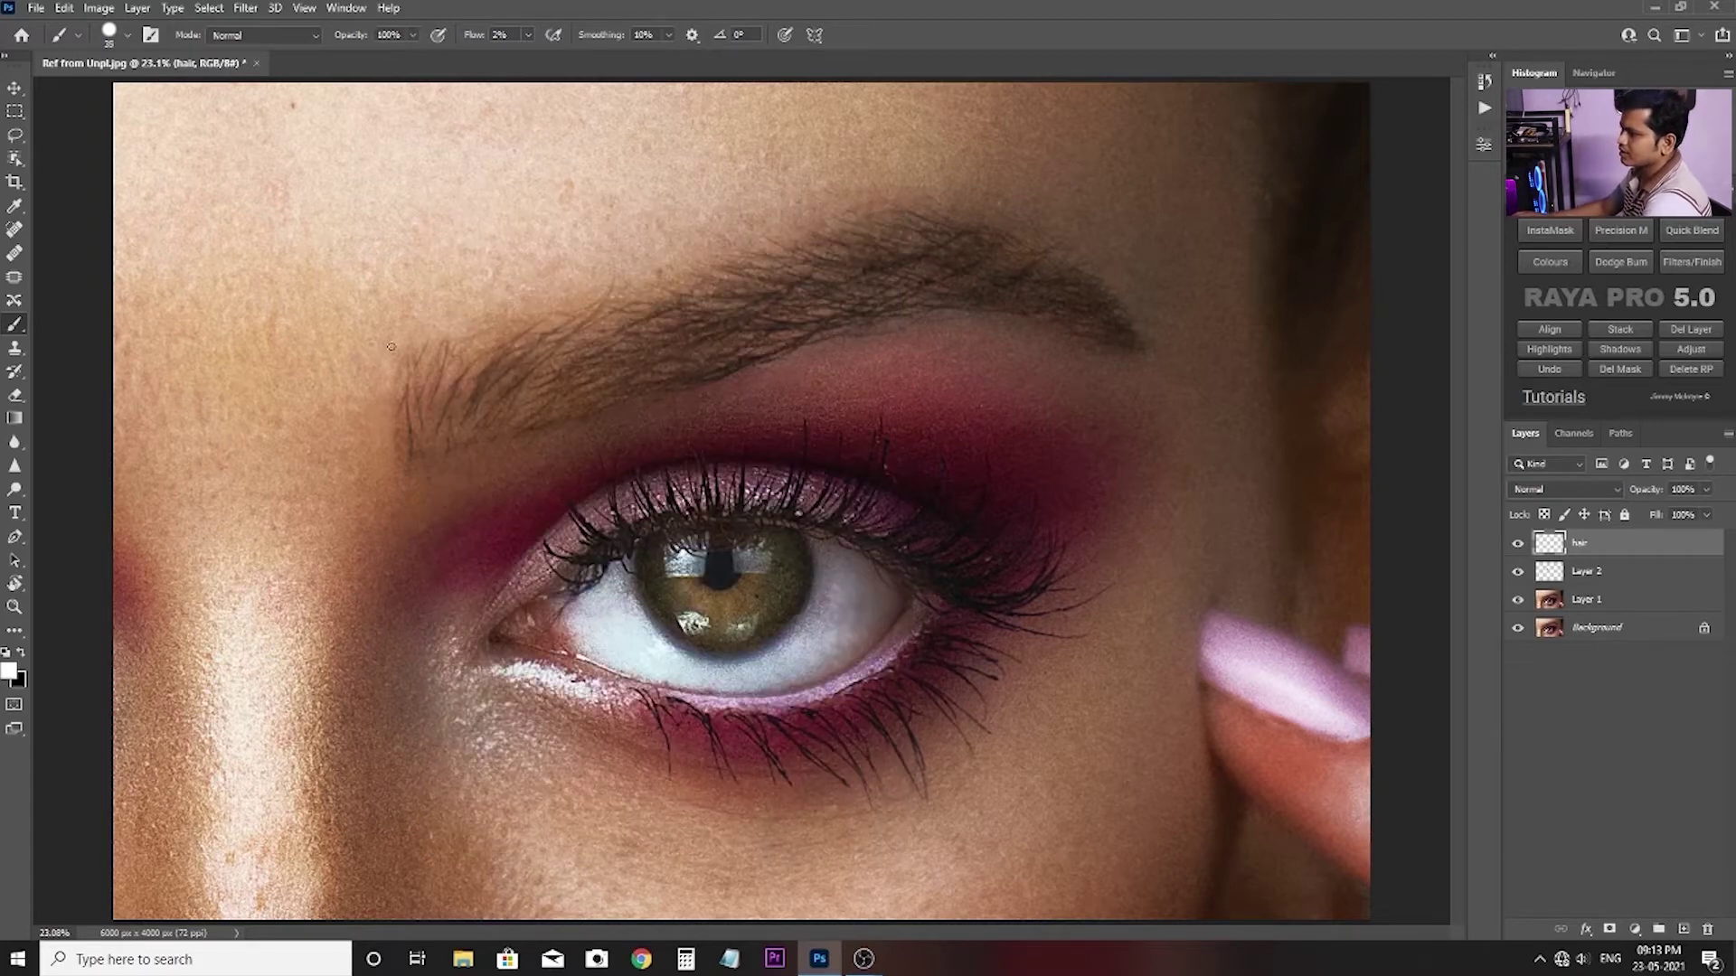
key("bracketright")
key("bracketright")
key("bracketright")
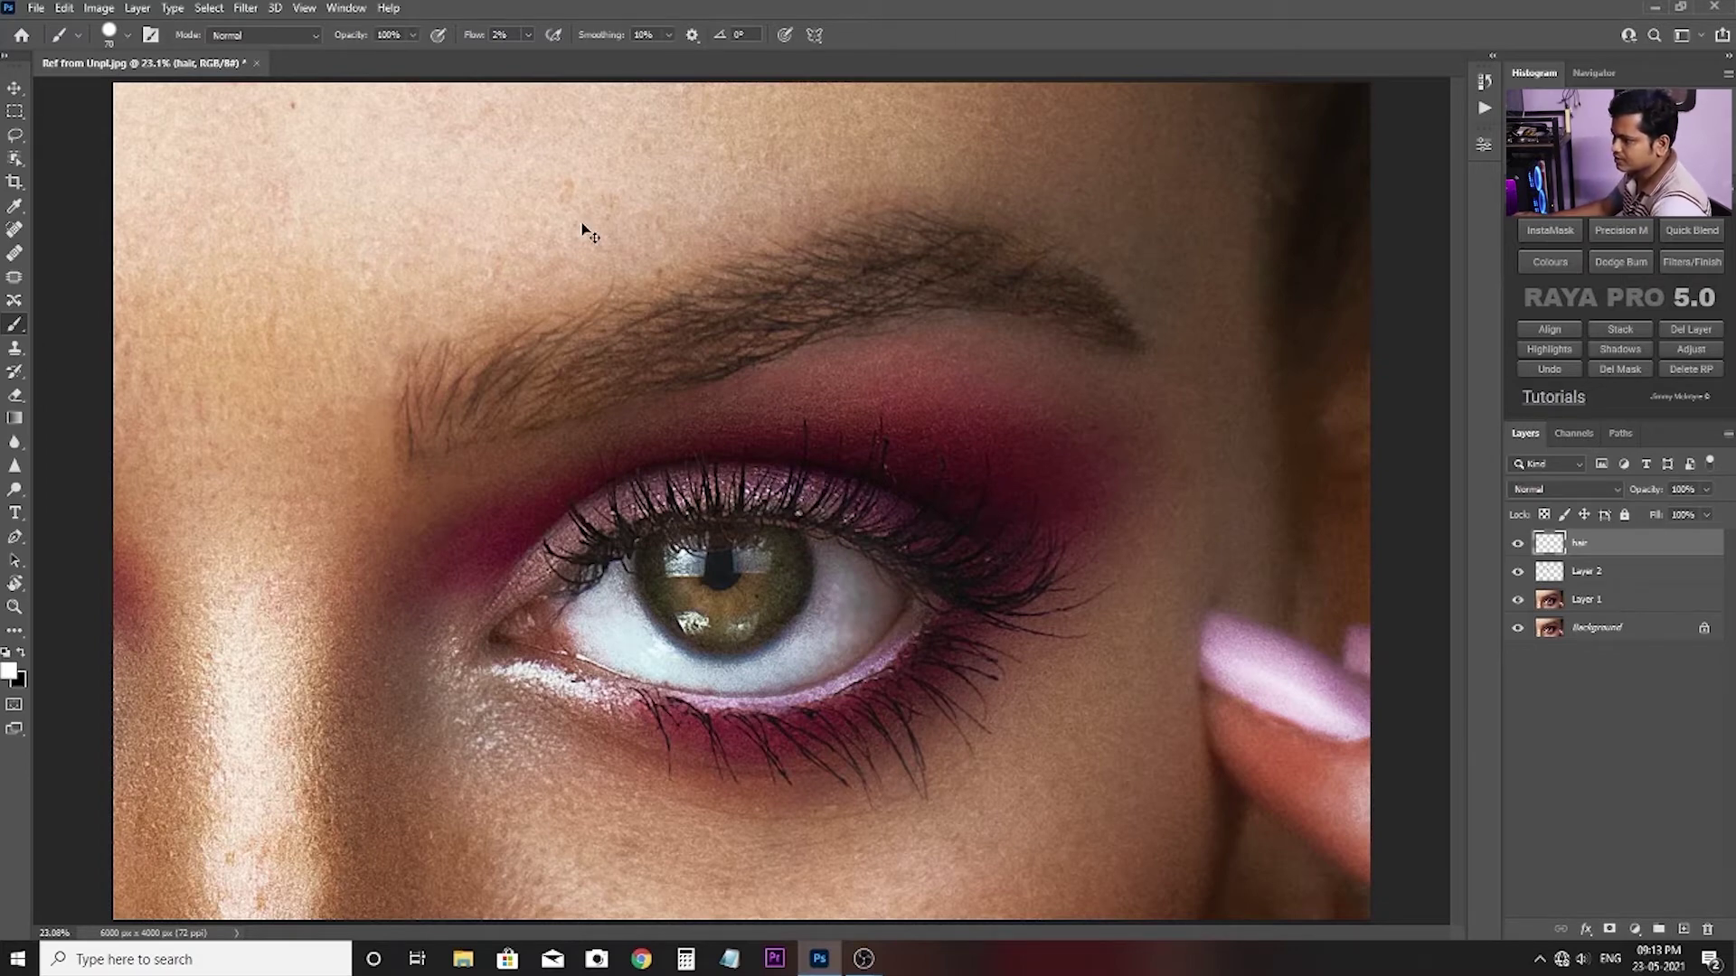
Make black the painting colour and flow 100%, undoing the trial strokes on the forehead.
key("x")
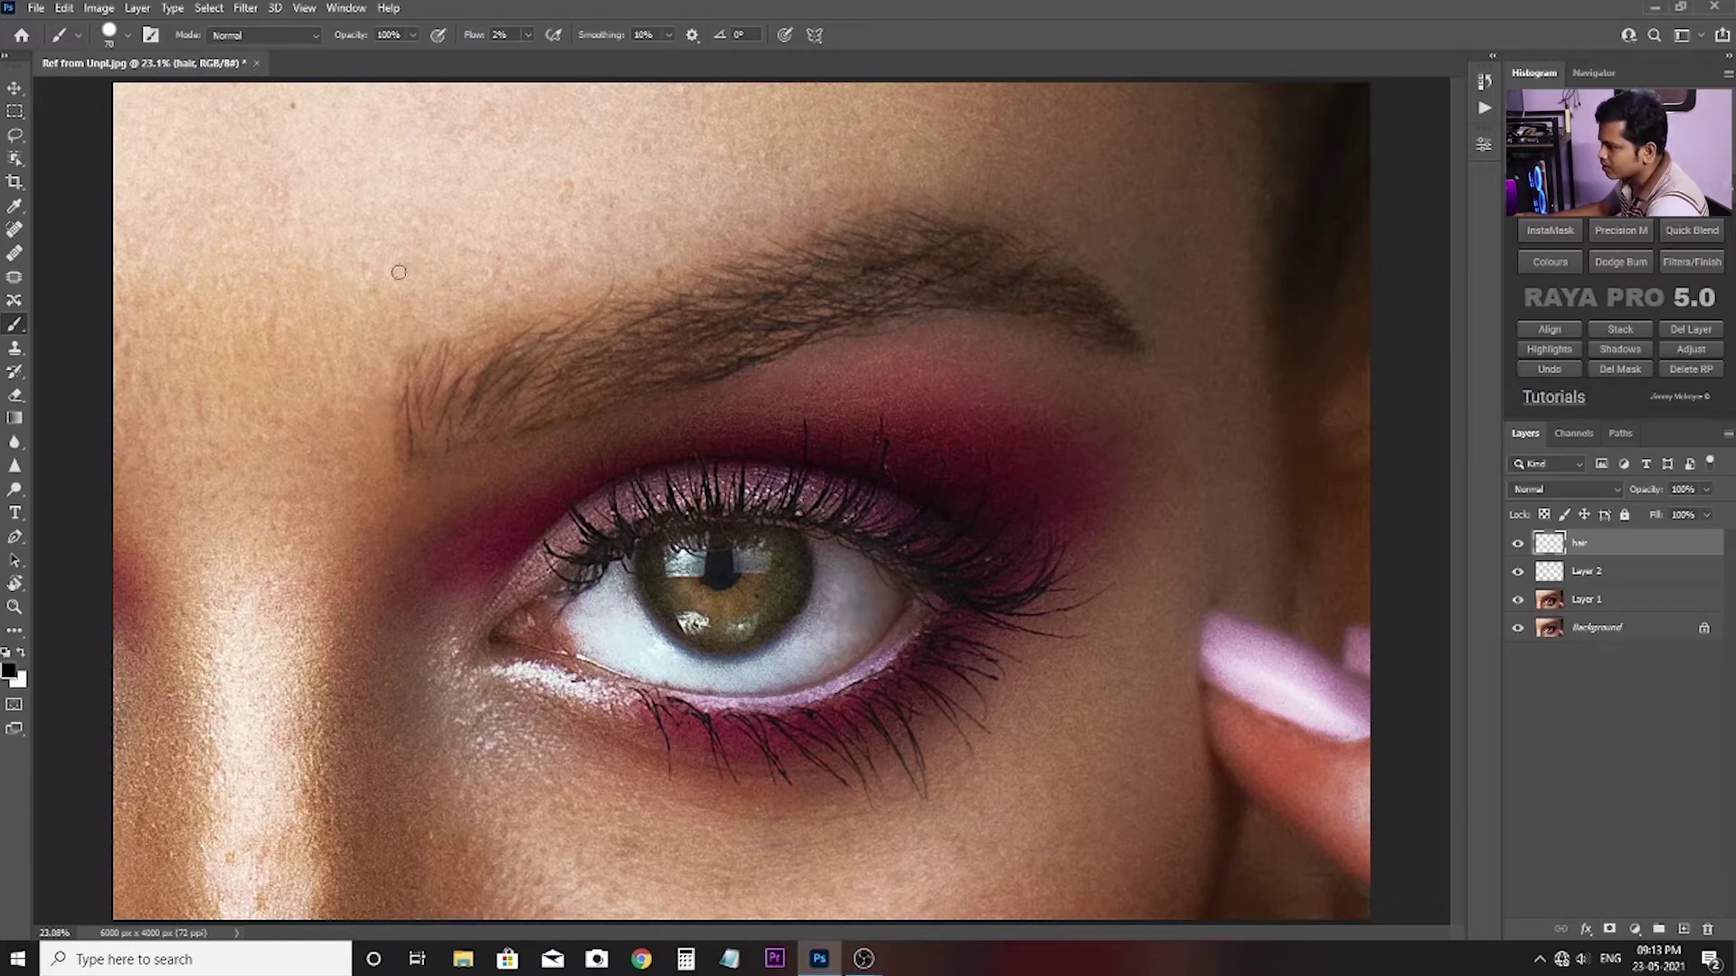
left_click_drag(373, 301, 543, 185)
key("ctrl+z")
left_click(528, 35)
left_click_drag(528, 60, 694, 44)
left_click(413, 295)
left_click(579, 195, "shift")
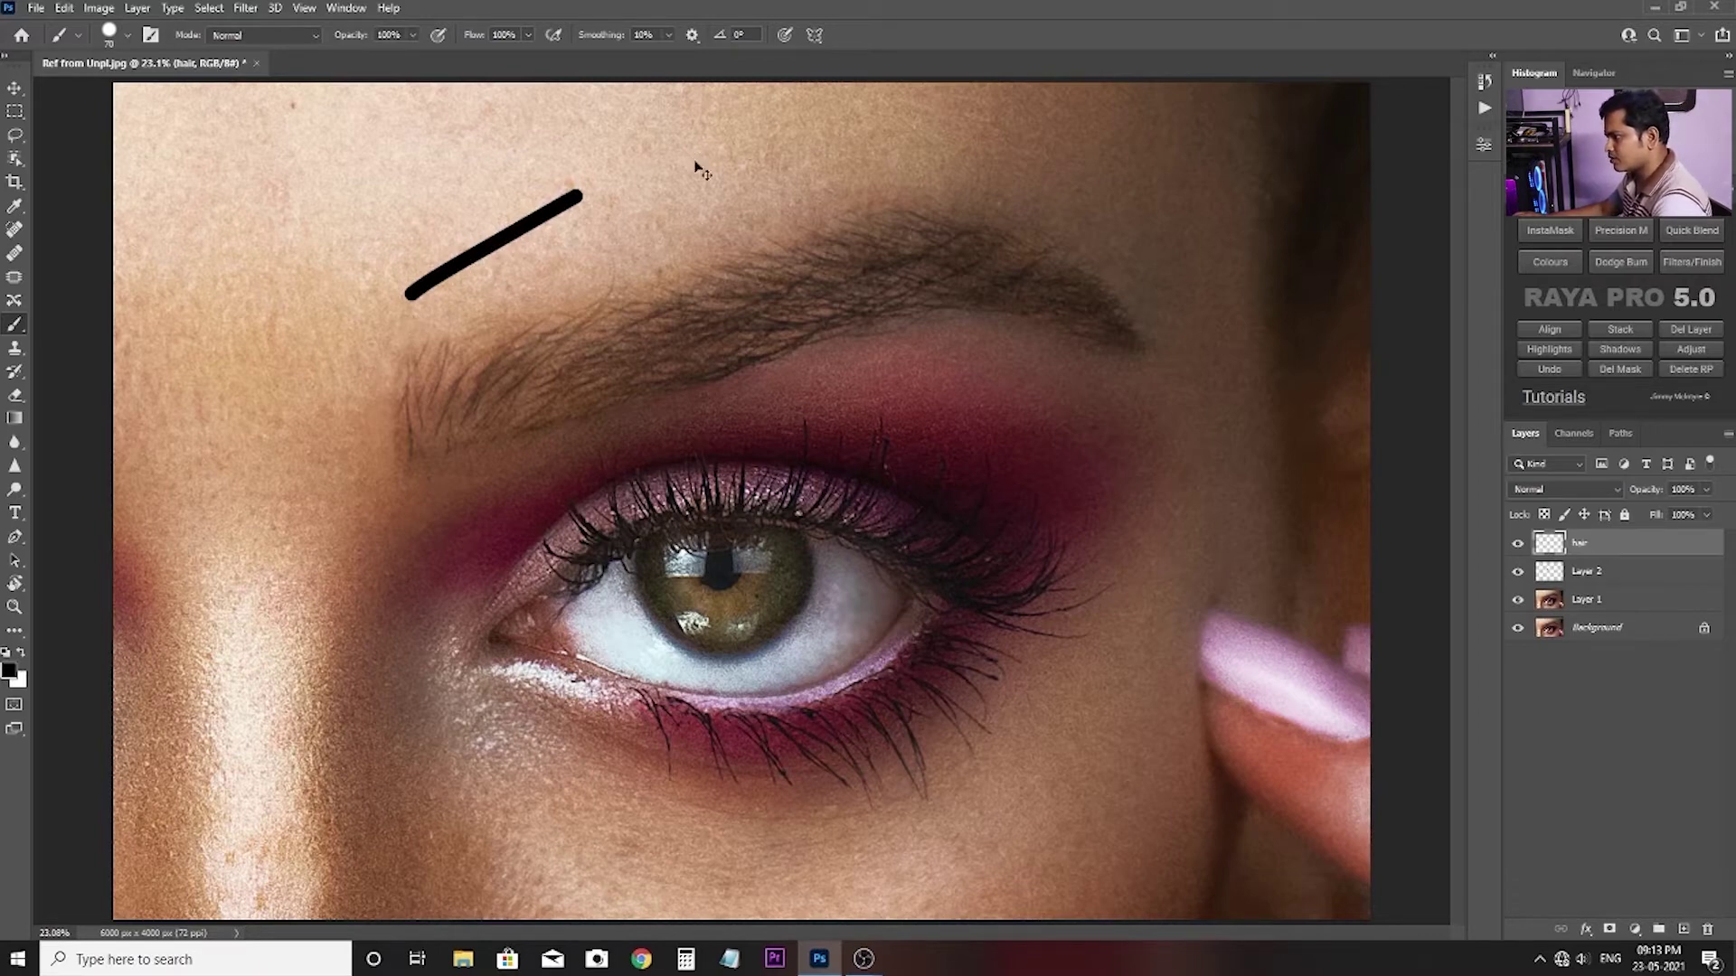
key("ctrl+z")
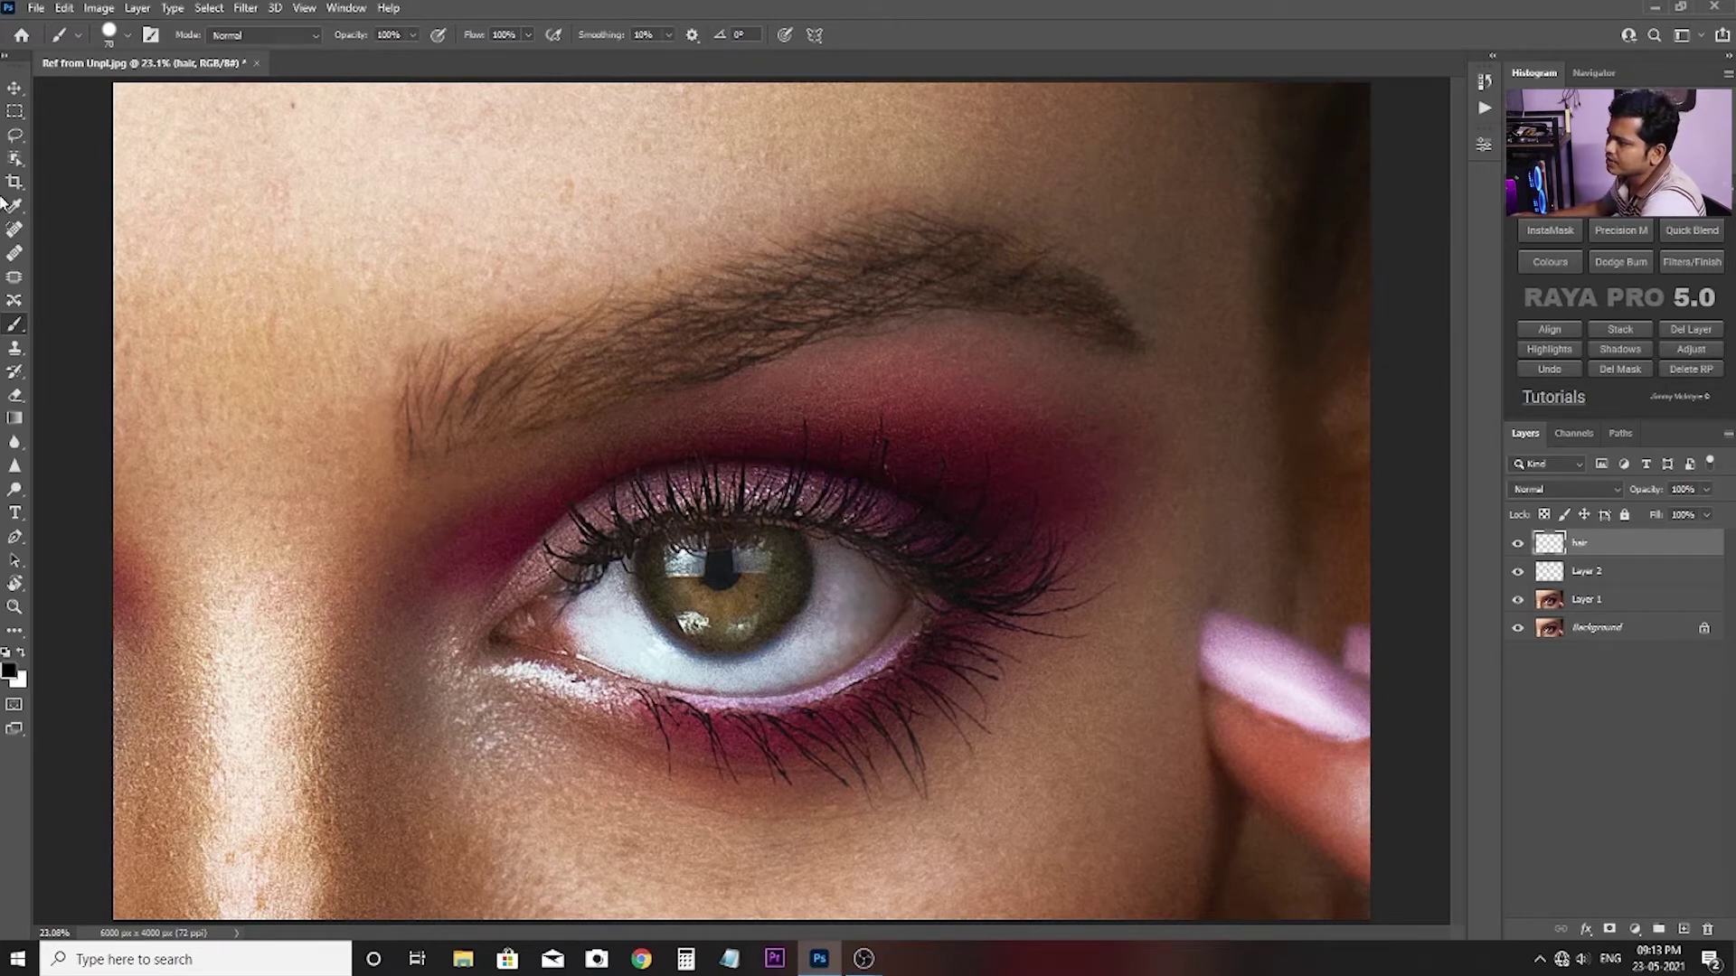
left_click(155, 35)
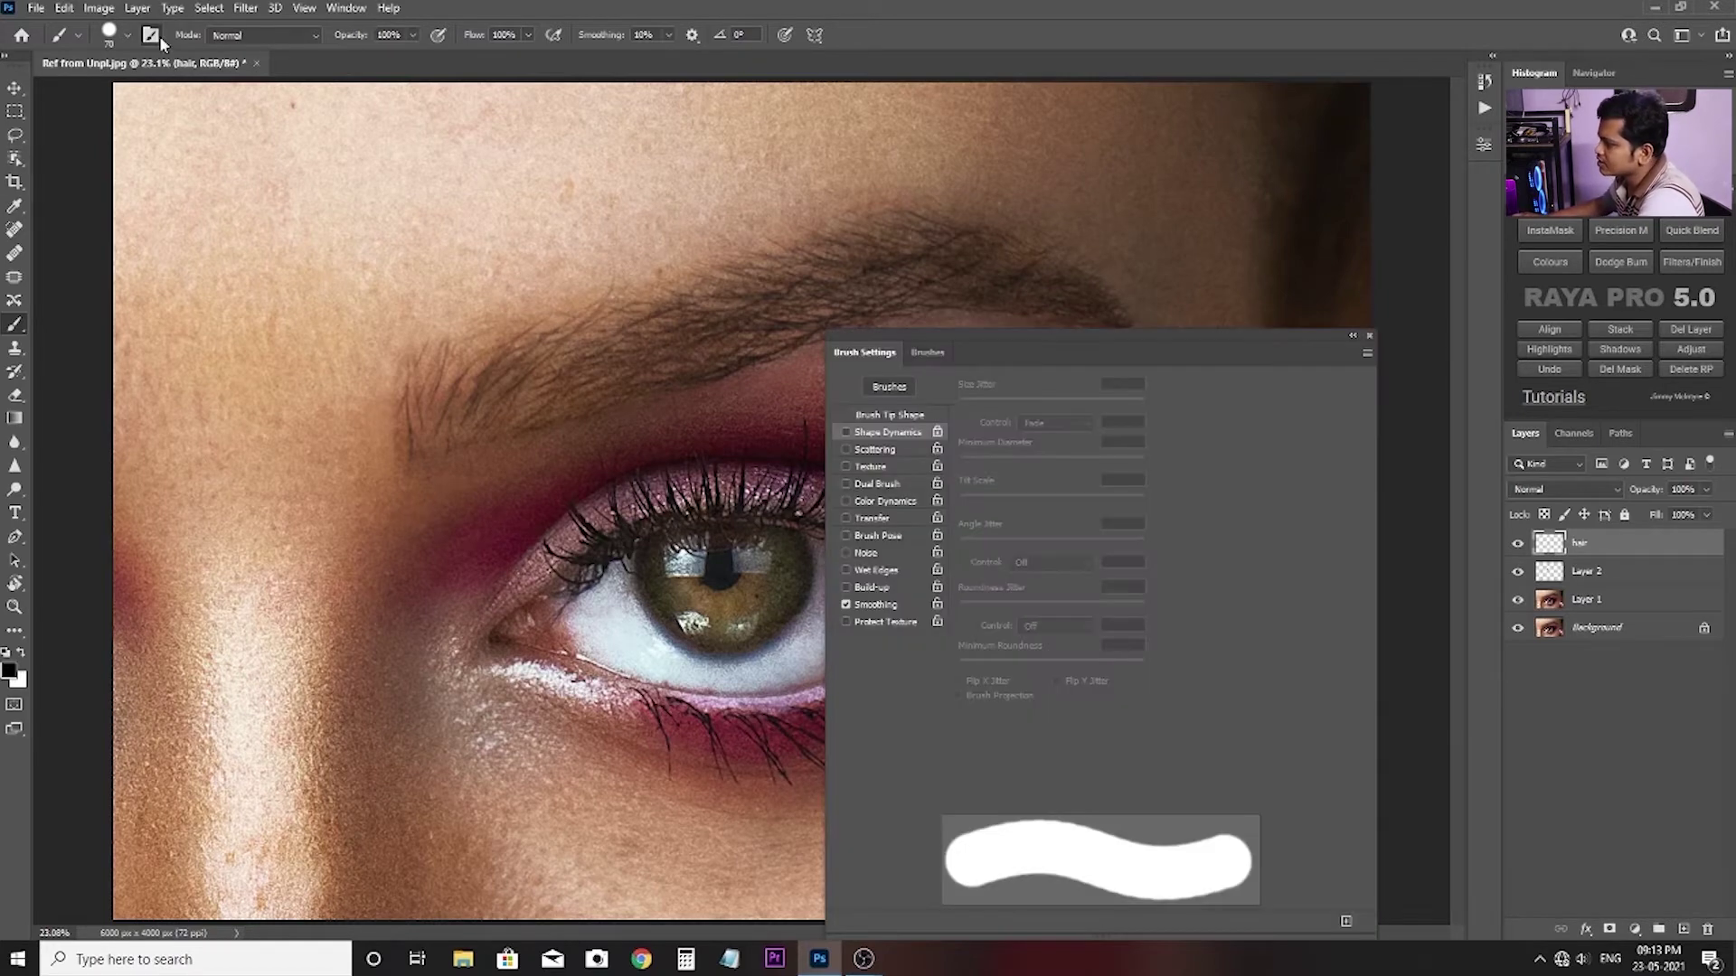
Enable Shape Dynamics with size control set to Fade, then undo two trial taper strokes.
left_click(847, 433)
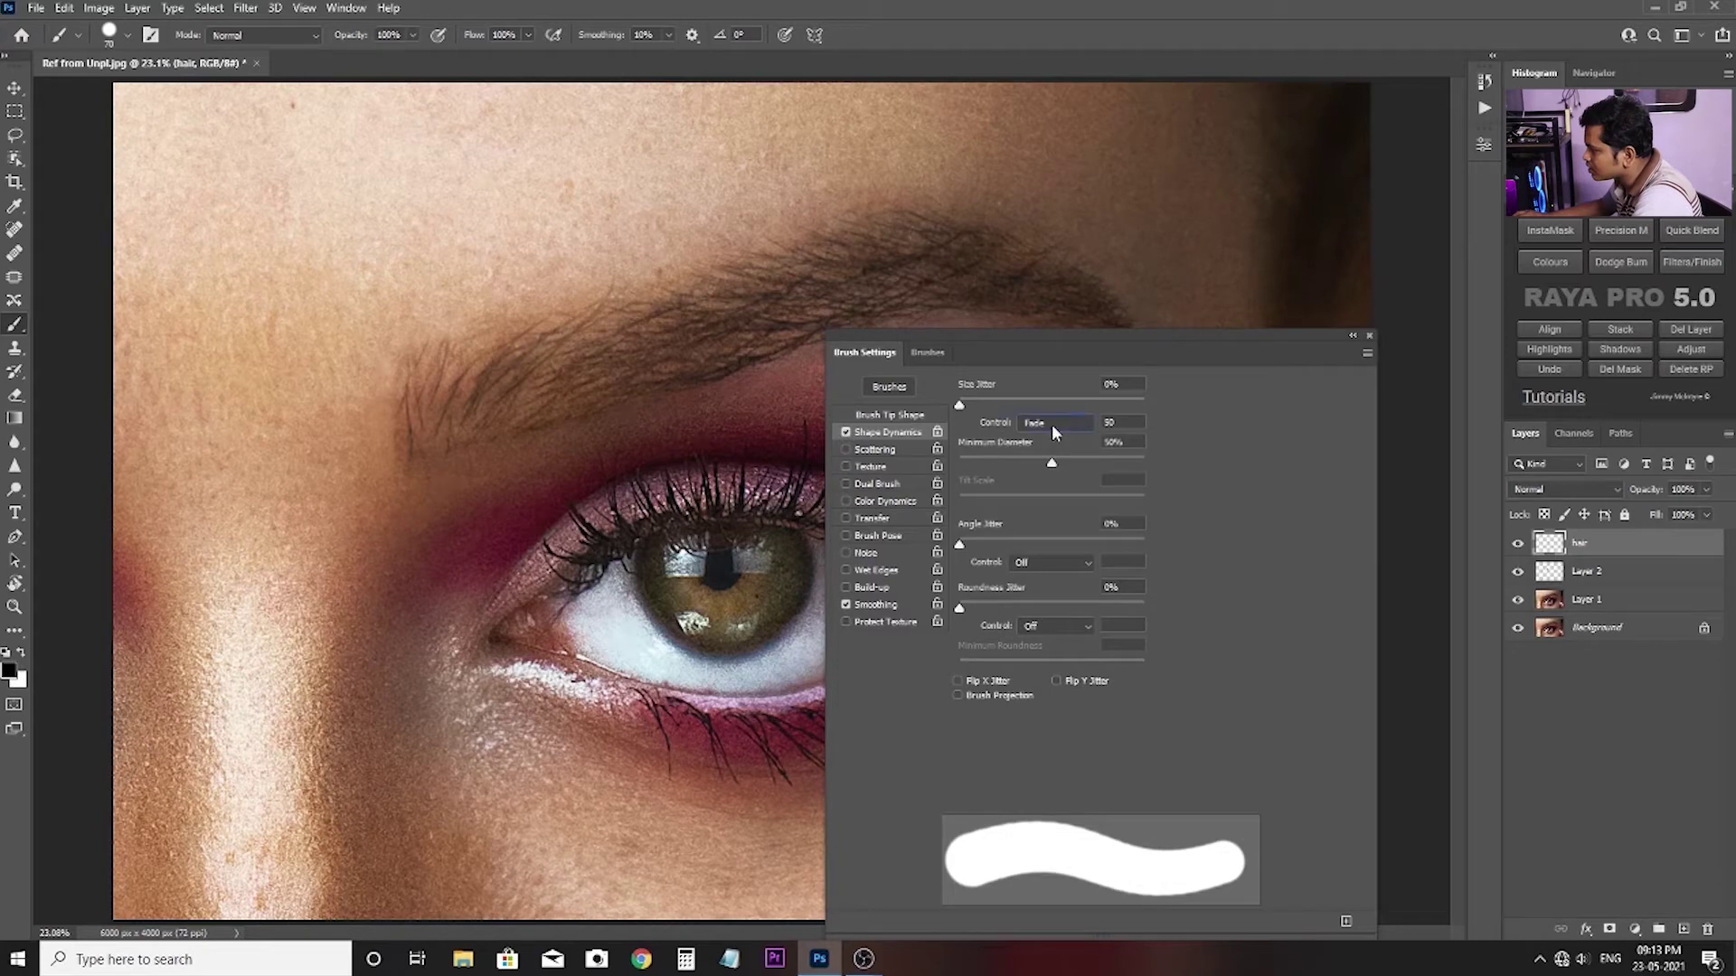
left_click(1051, 424)
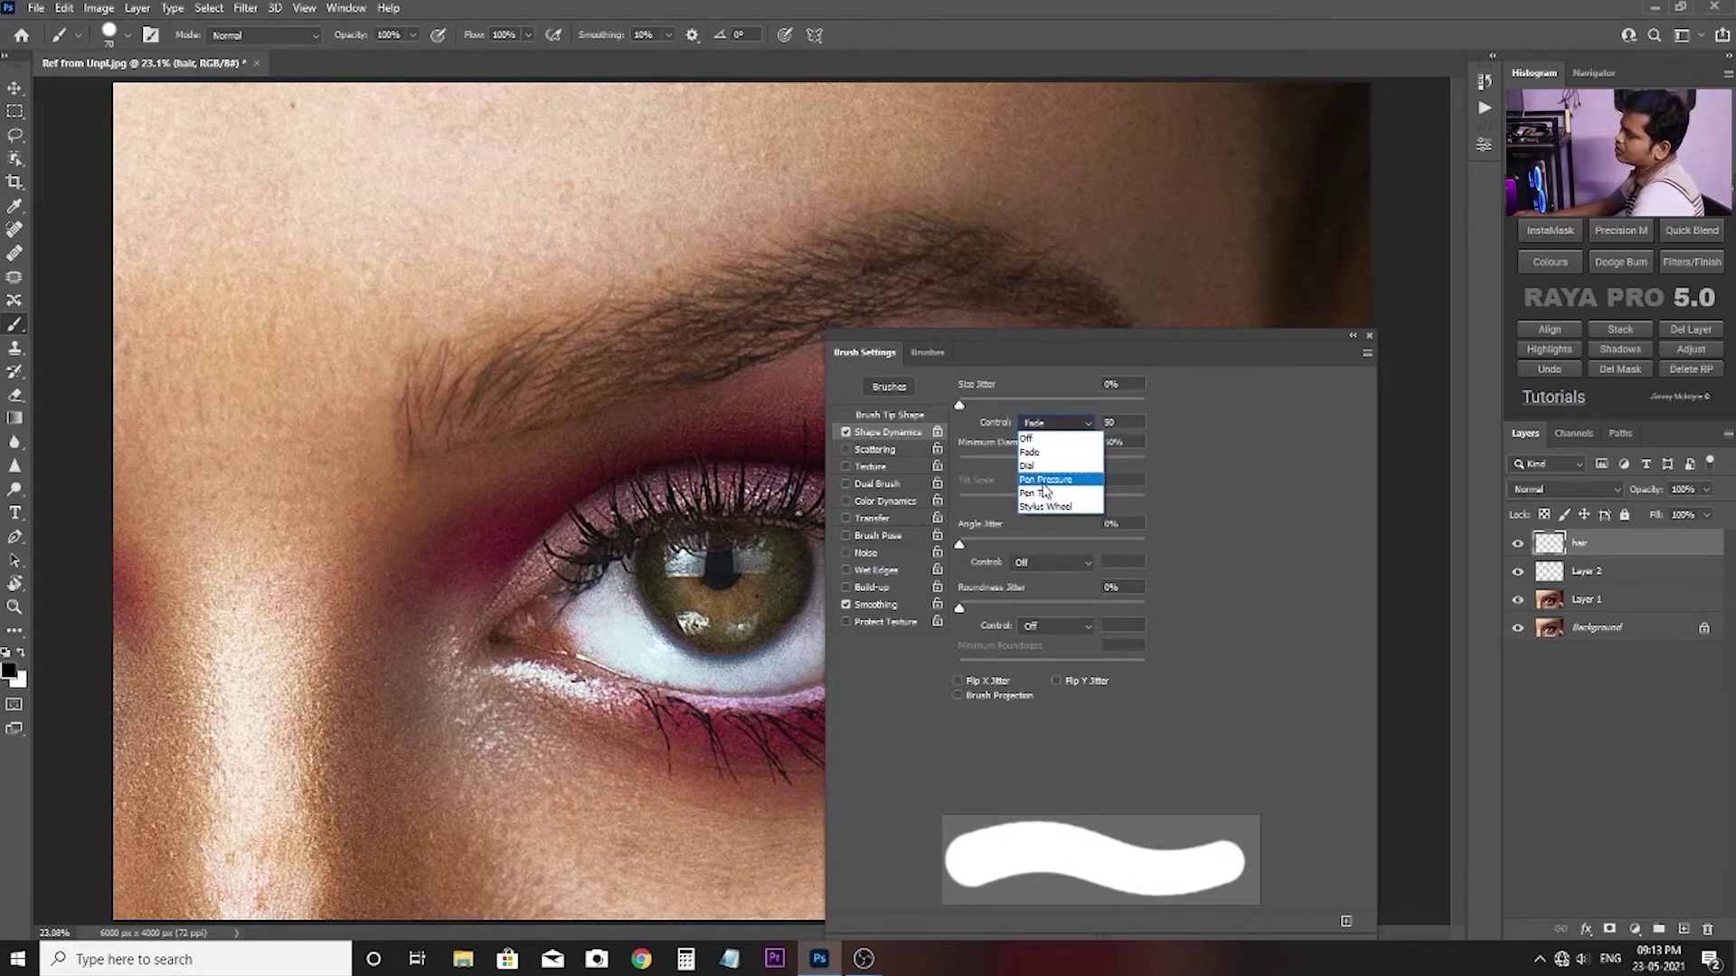
left_click(1043, 480)
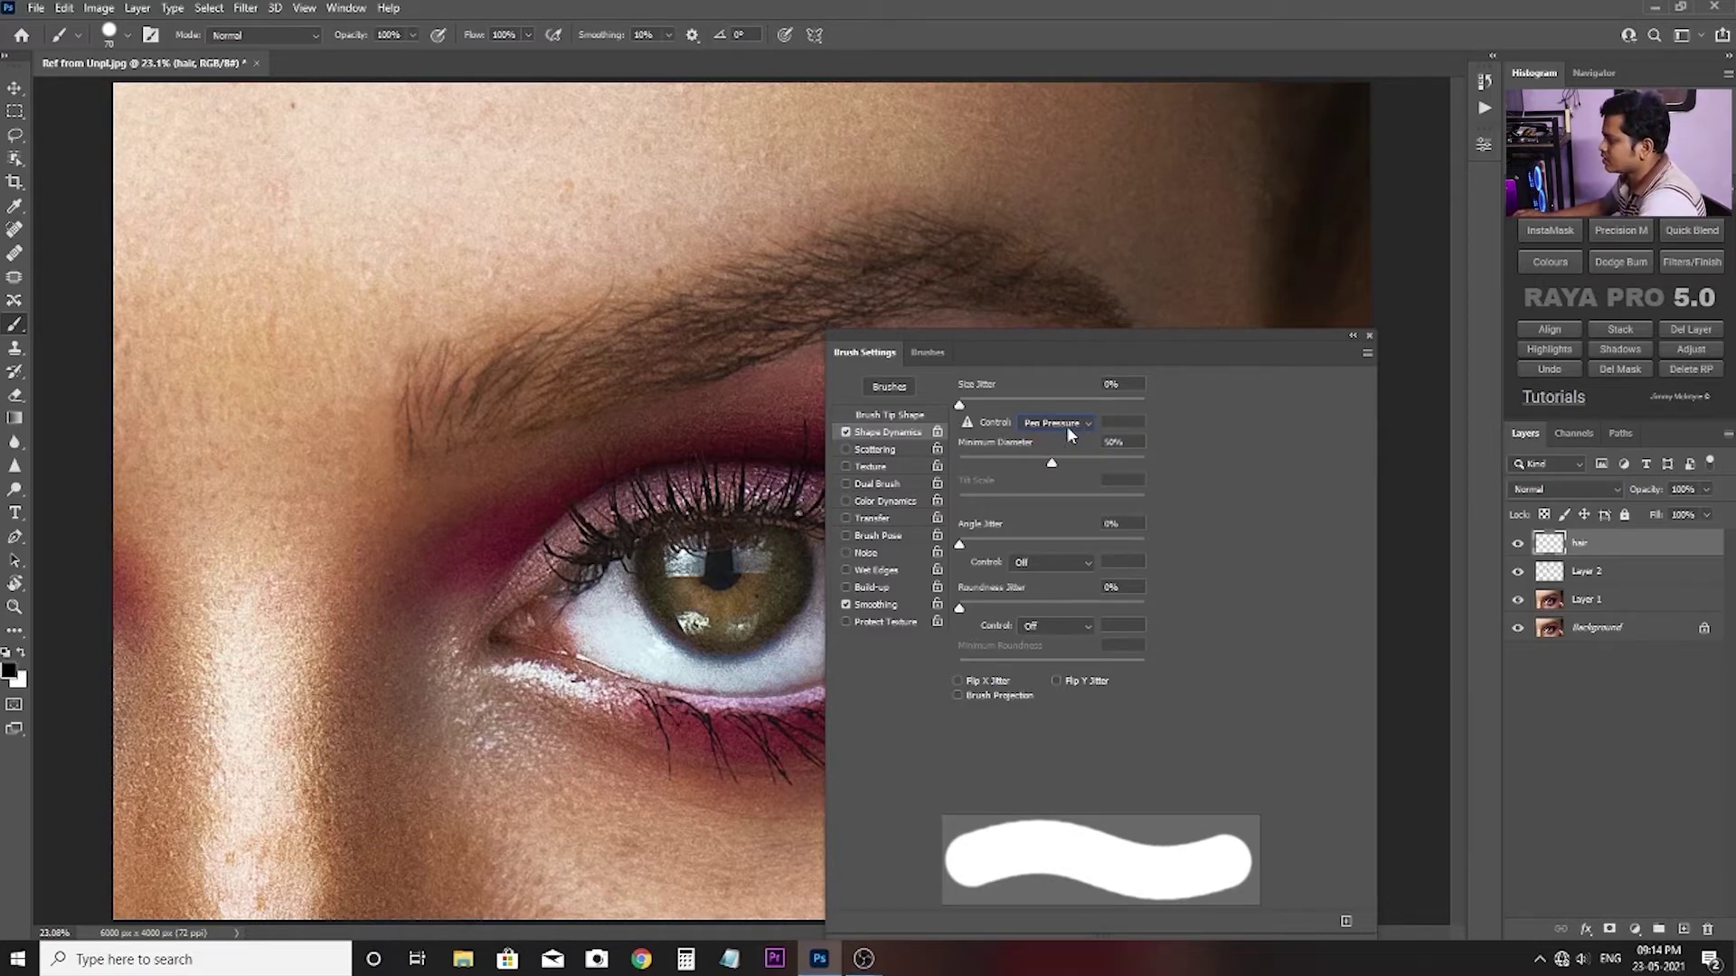
left_click(1066, 421)
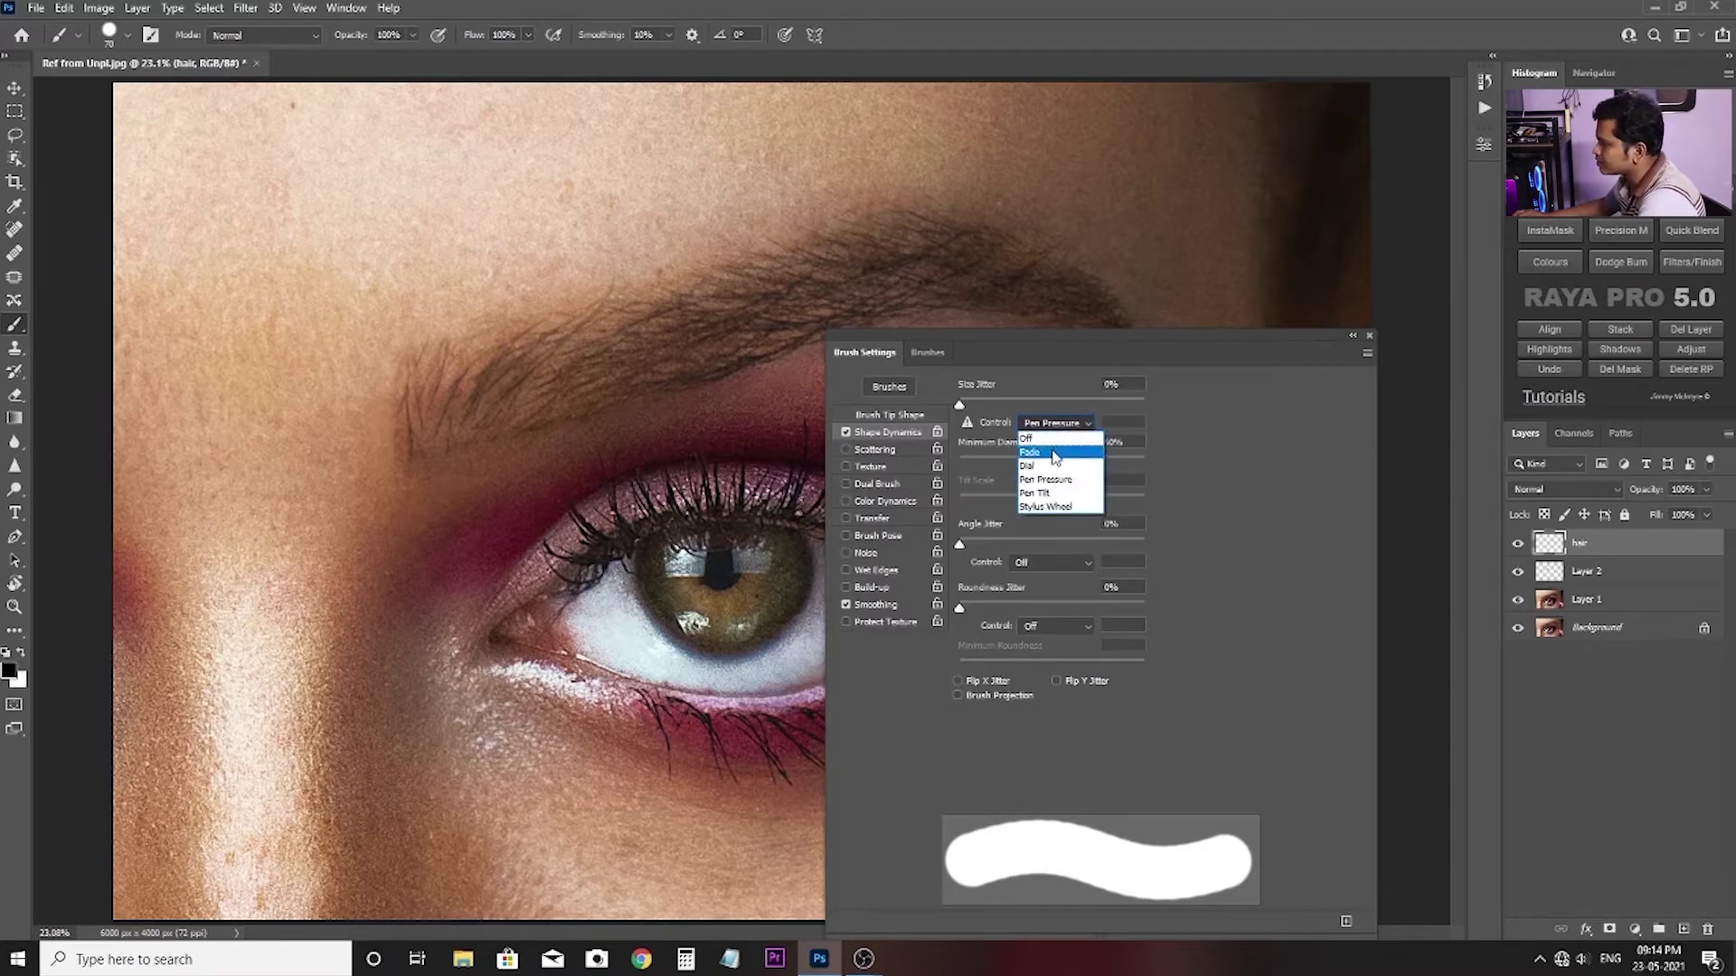
left_click(1055, 453)
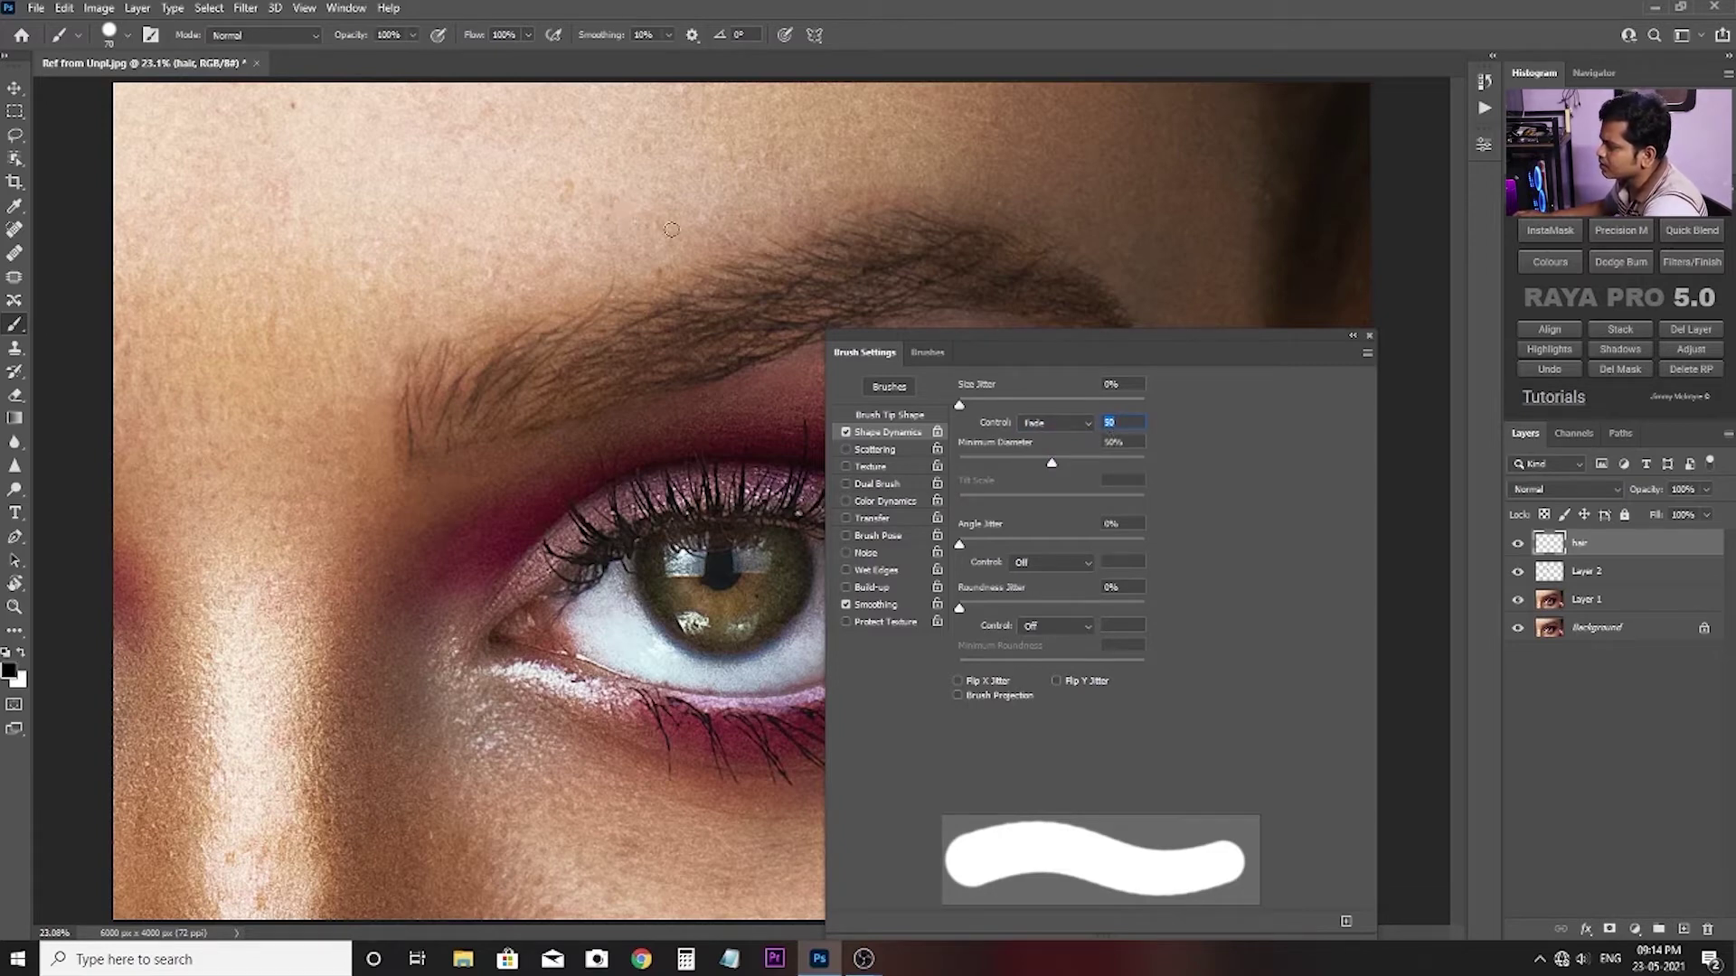
left_click_drag(454, 269, 612, 190)
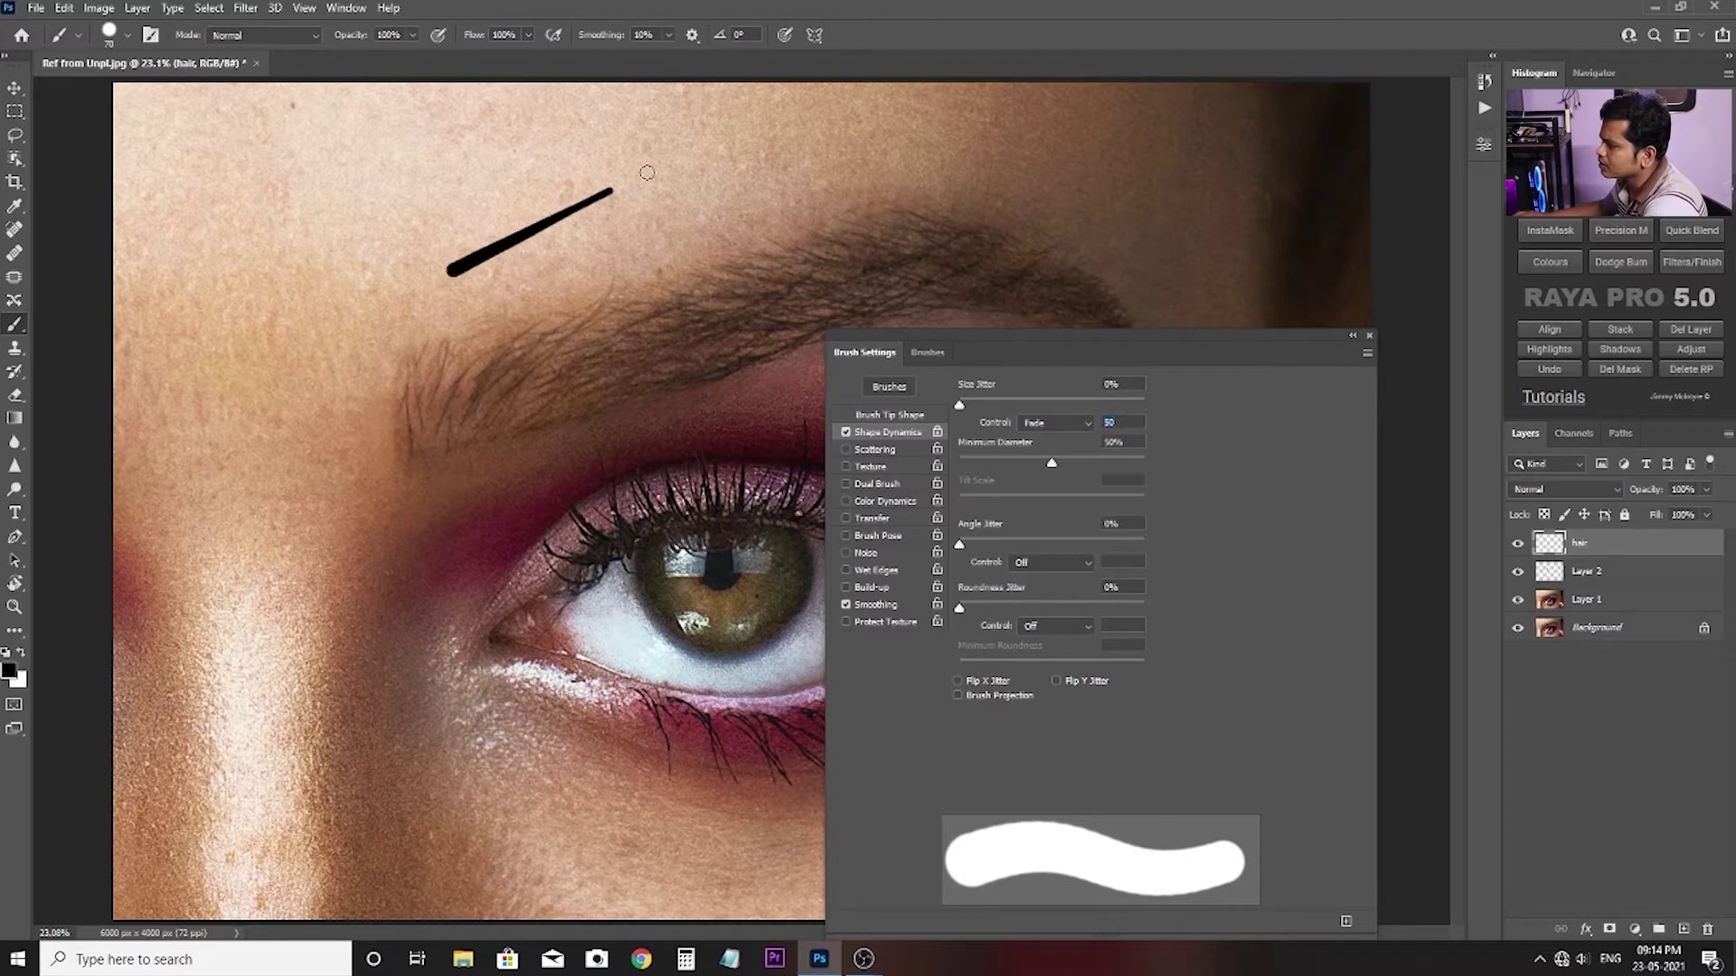
left_click_drag(575, 249, 737, 165)
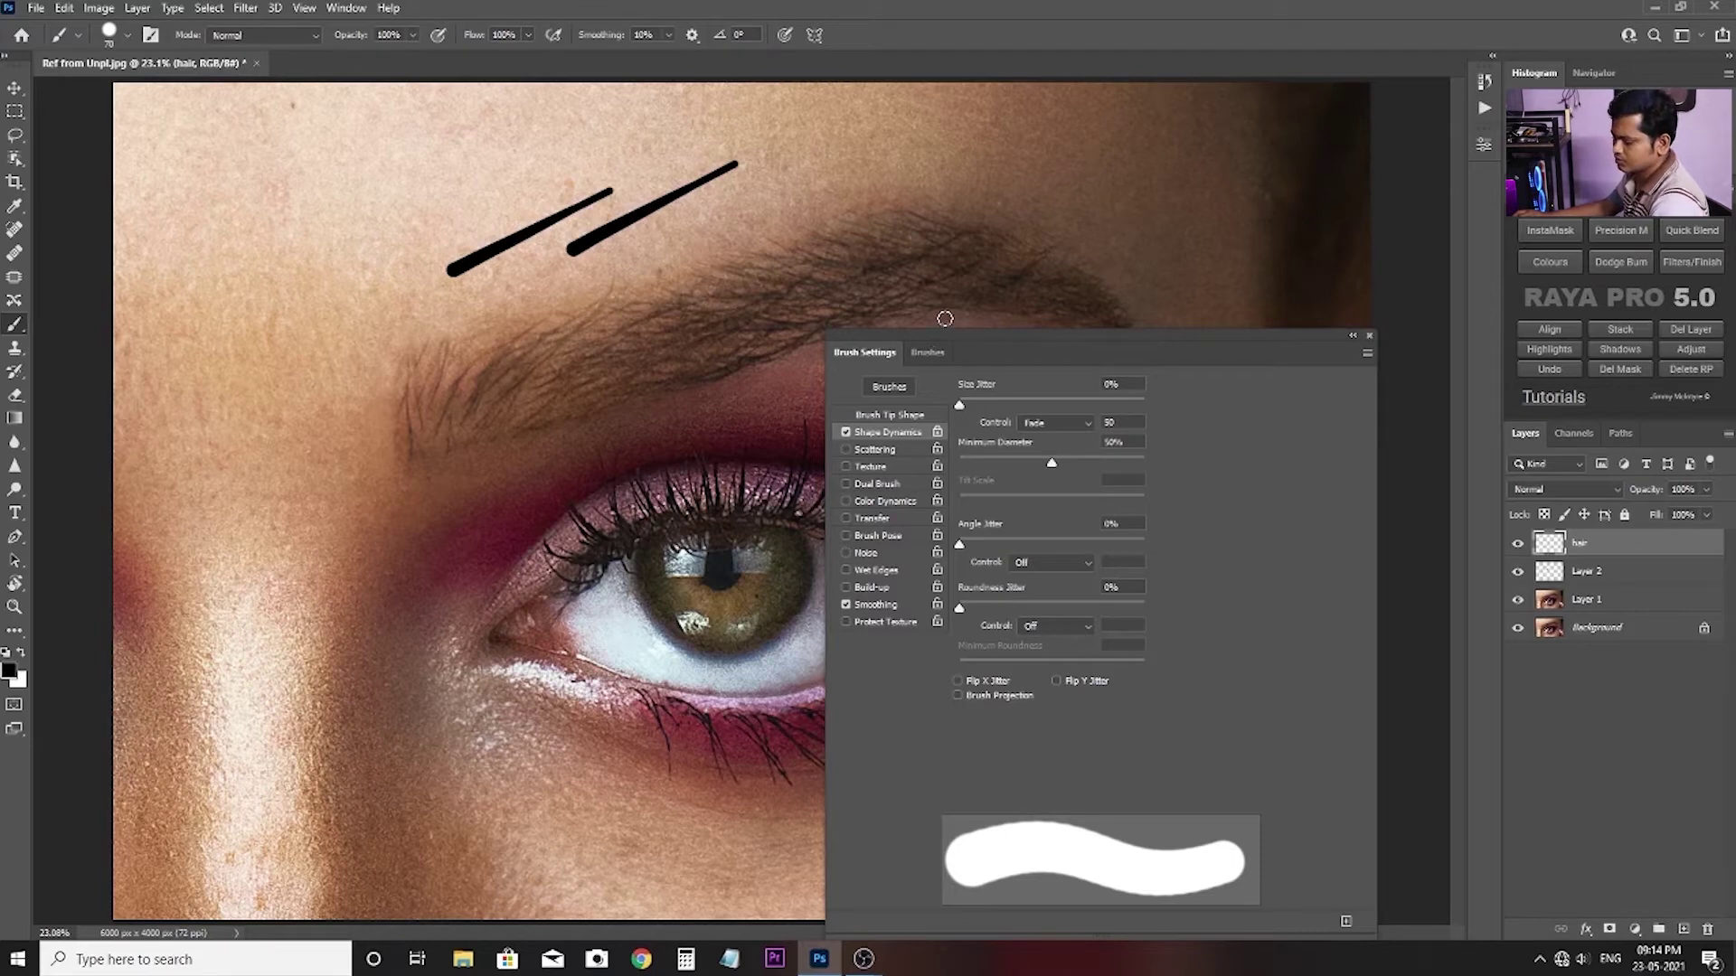
key("ctrl+z")
key("ctrl+z")
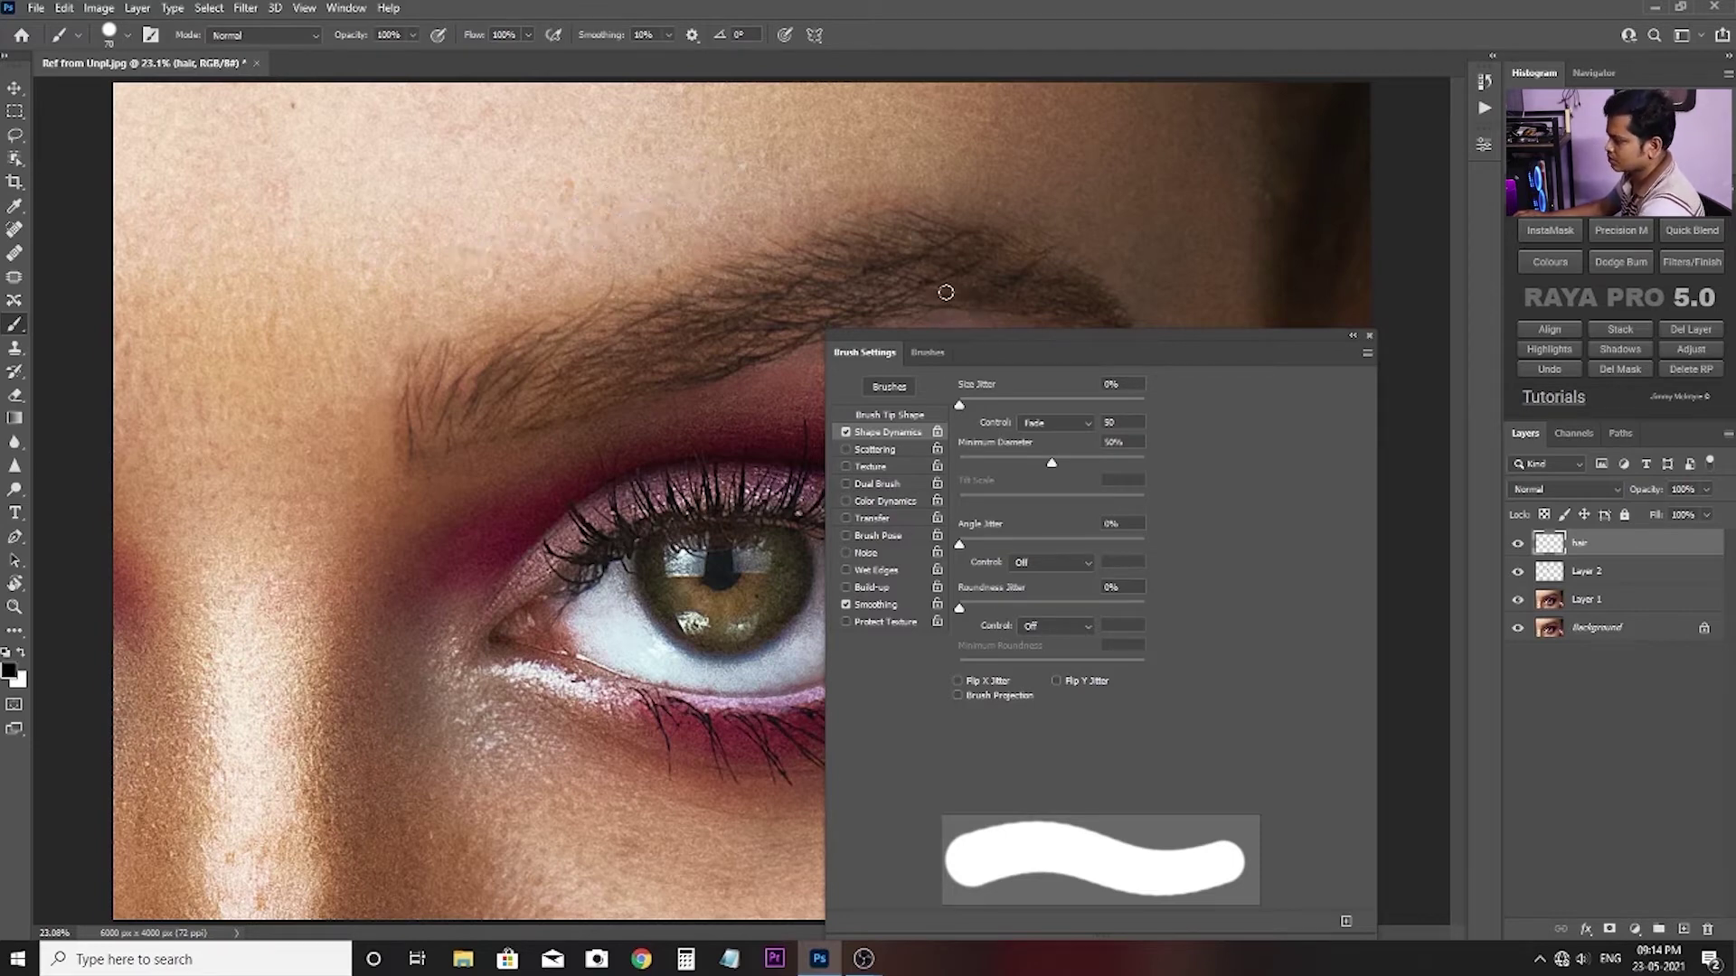
Shrink the brush for fine hairs, undo the test strokes, and close Brush Settings.
mouse_move(614, 403)
left_mouse_down()
mouse_move(513, 432)
mouse_move(576, 366)
left_mouse_up()
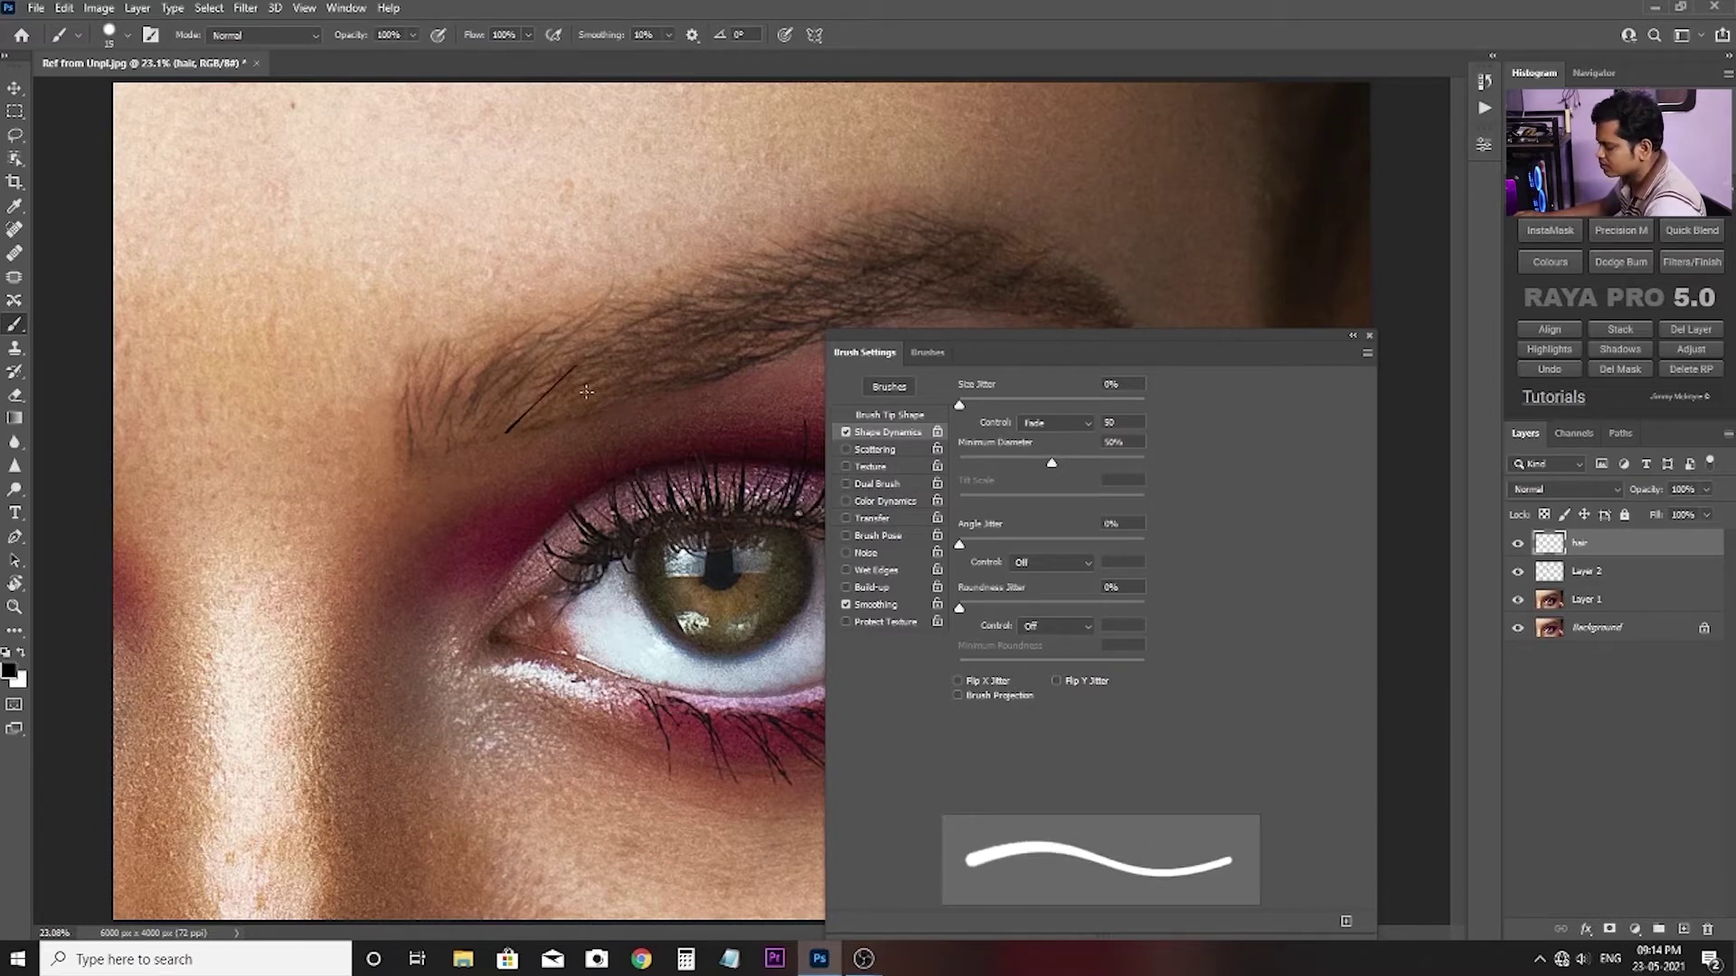
key("ctrl+z")
key("bracketleft")
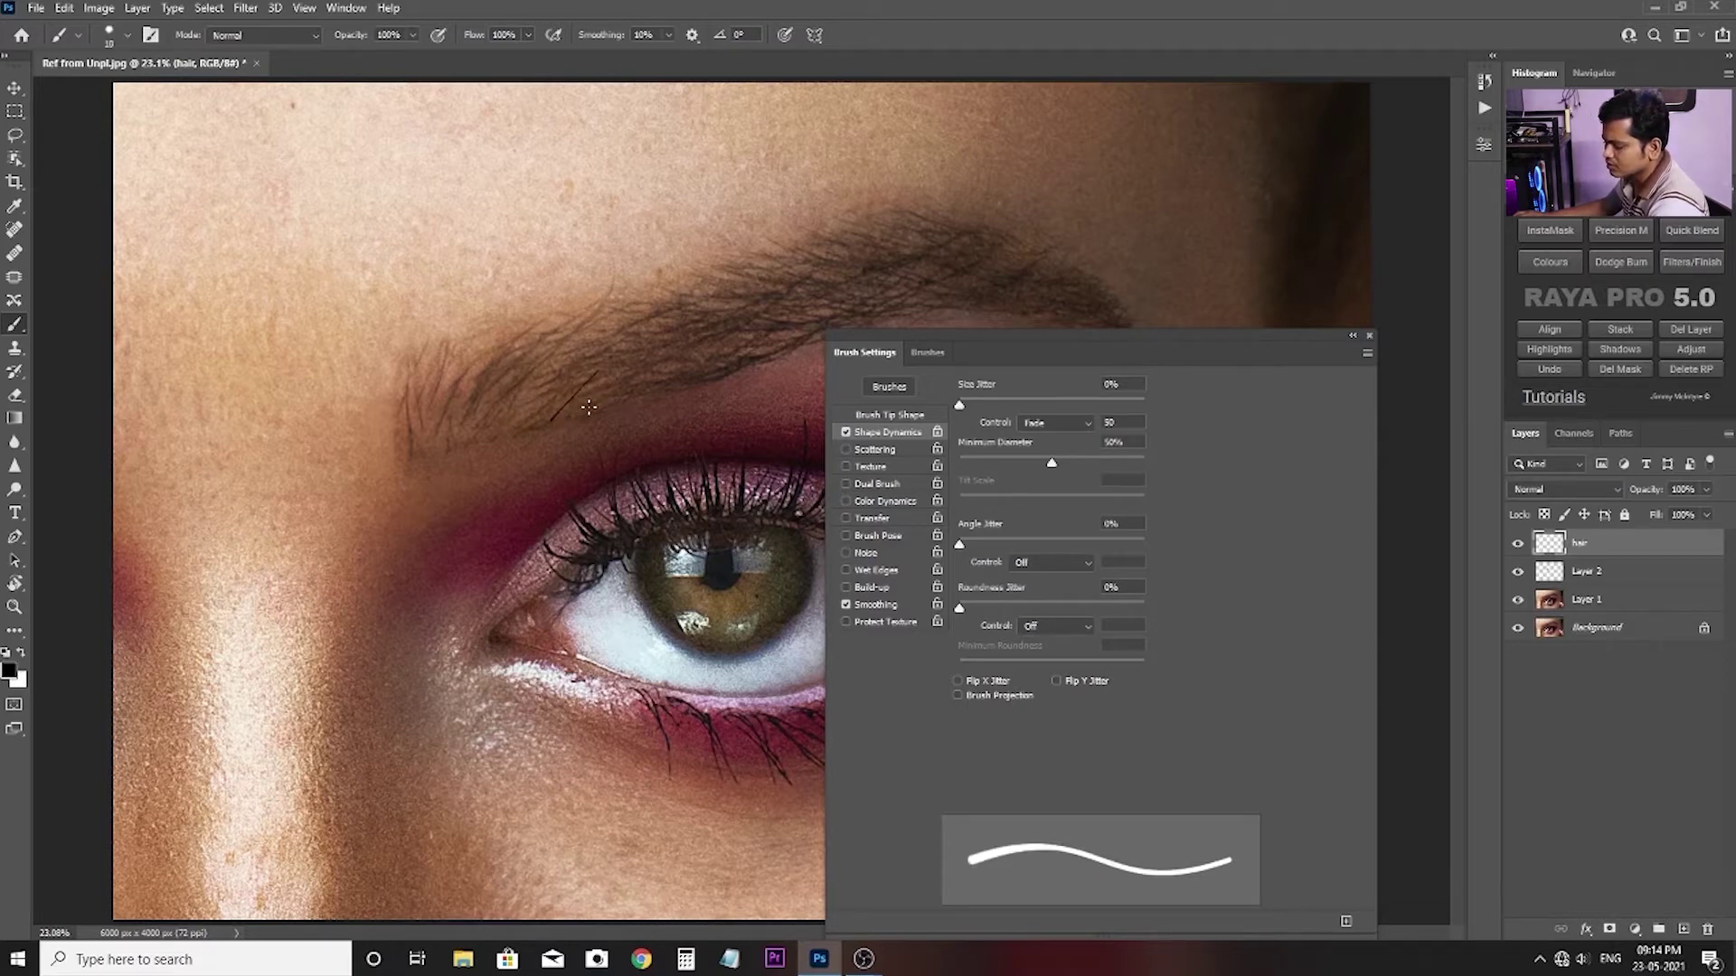
key("ctrl+z")
key("bracketleft")
left_click_drag(524, 431, 586, 367)
key("ctrl+z")
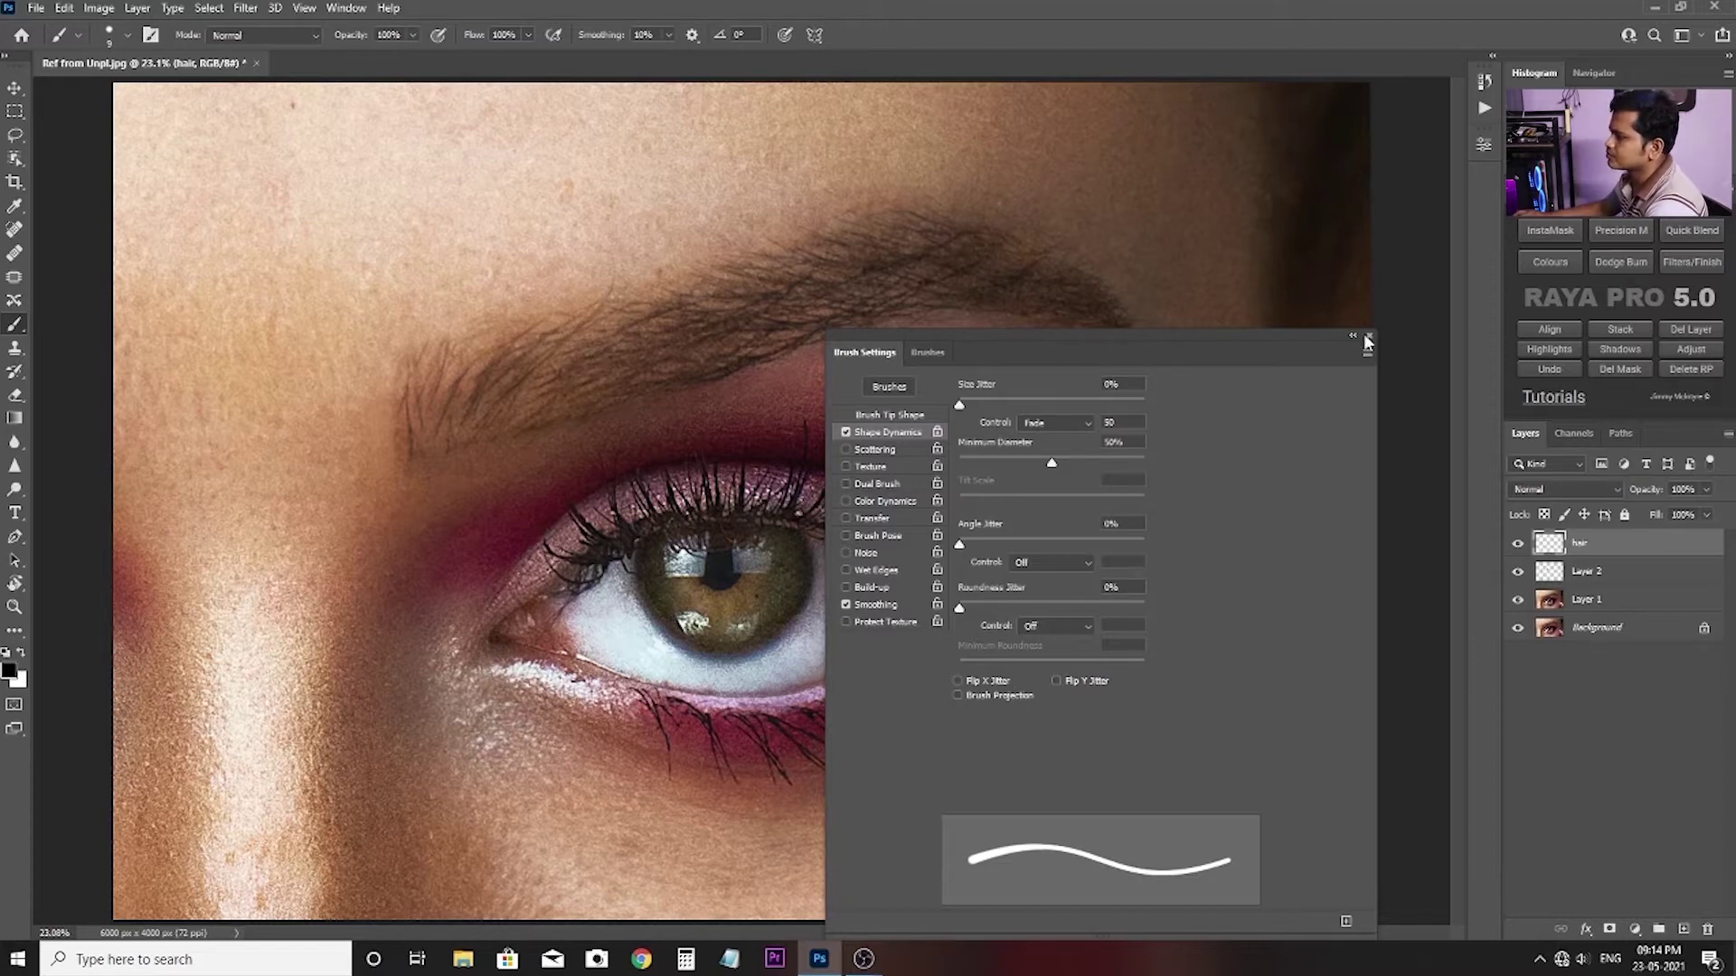
left_click(1368, 338)
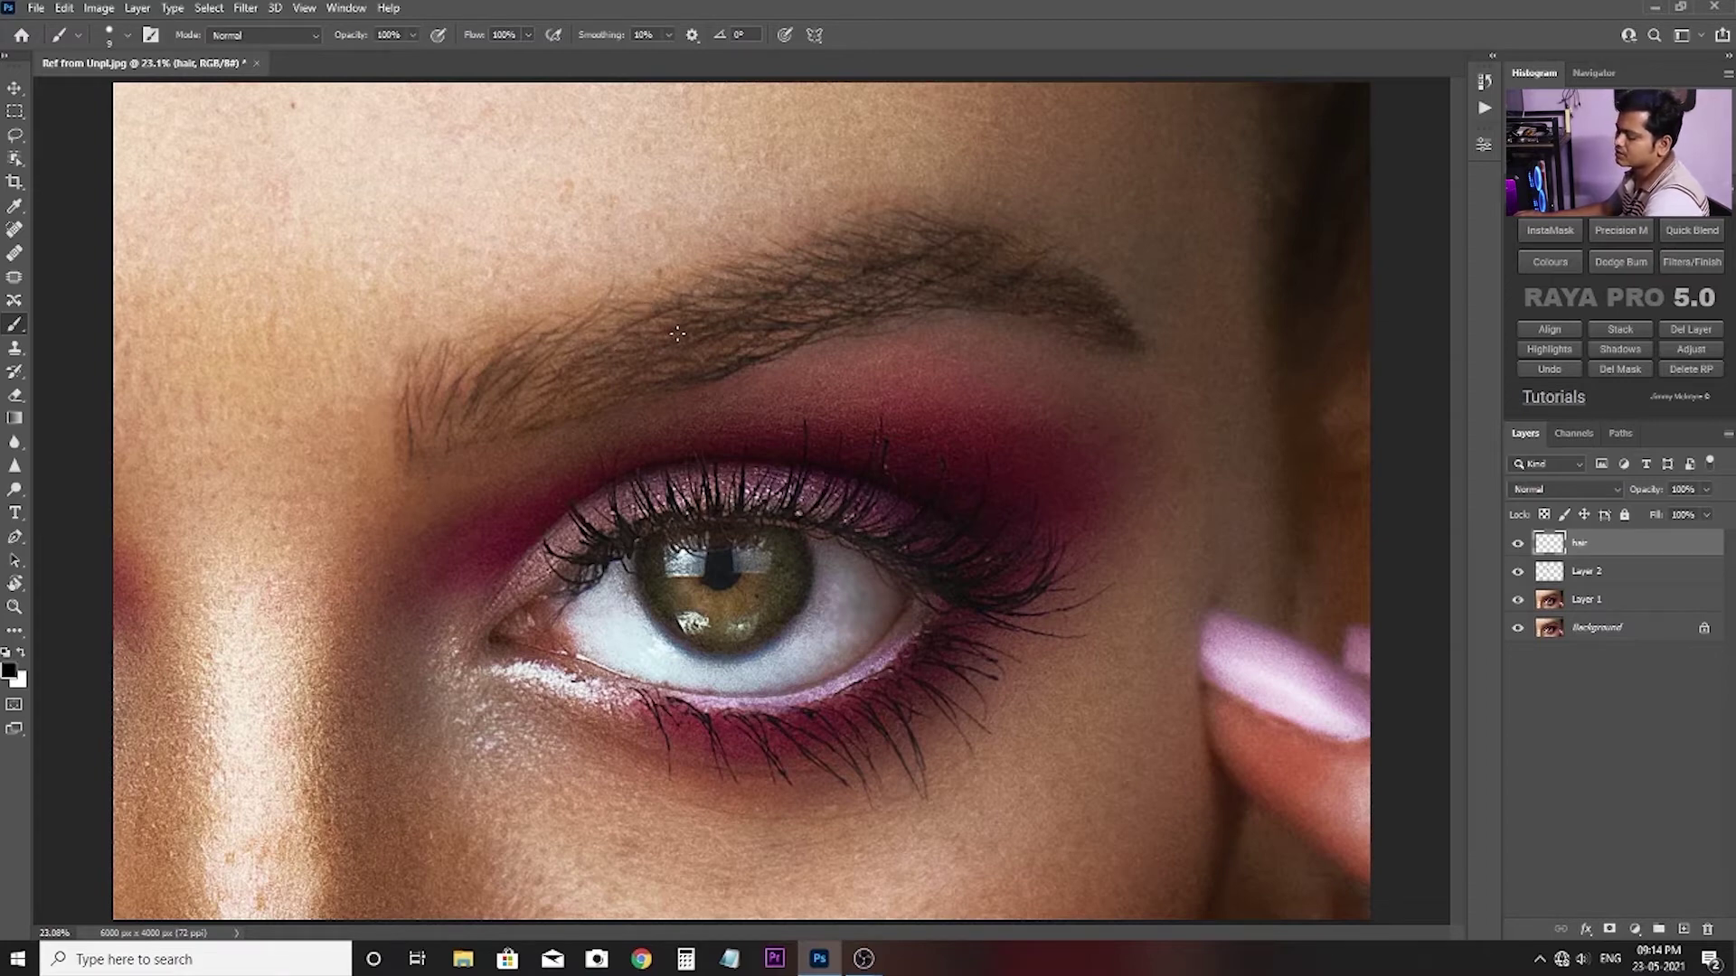
Rotate and zoom the view, then paint the first hair strands at the eyebrow's inner end.
key("r")
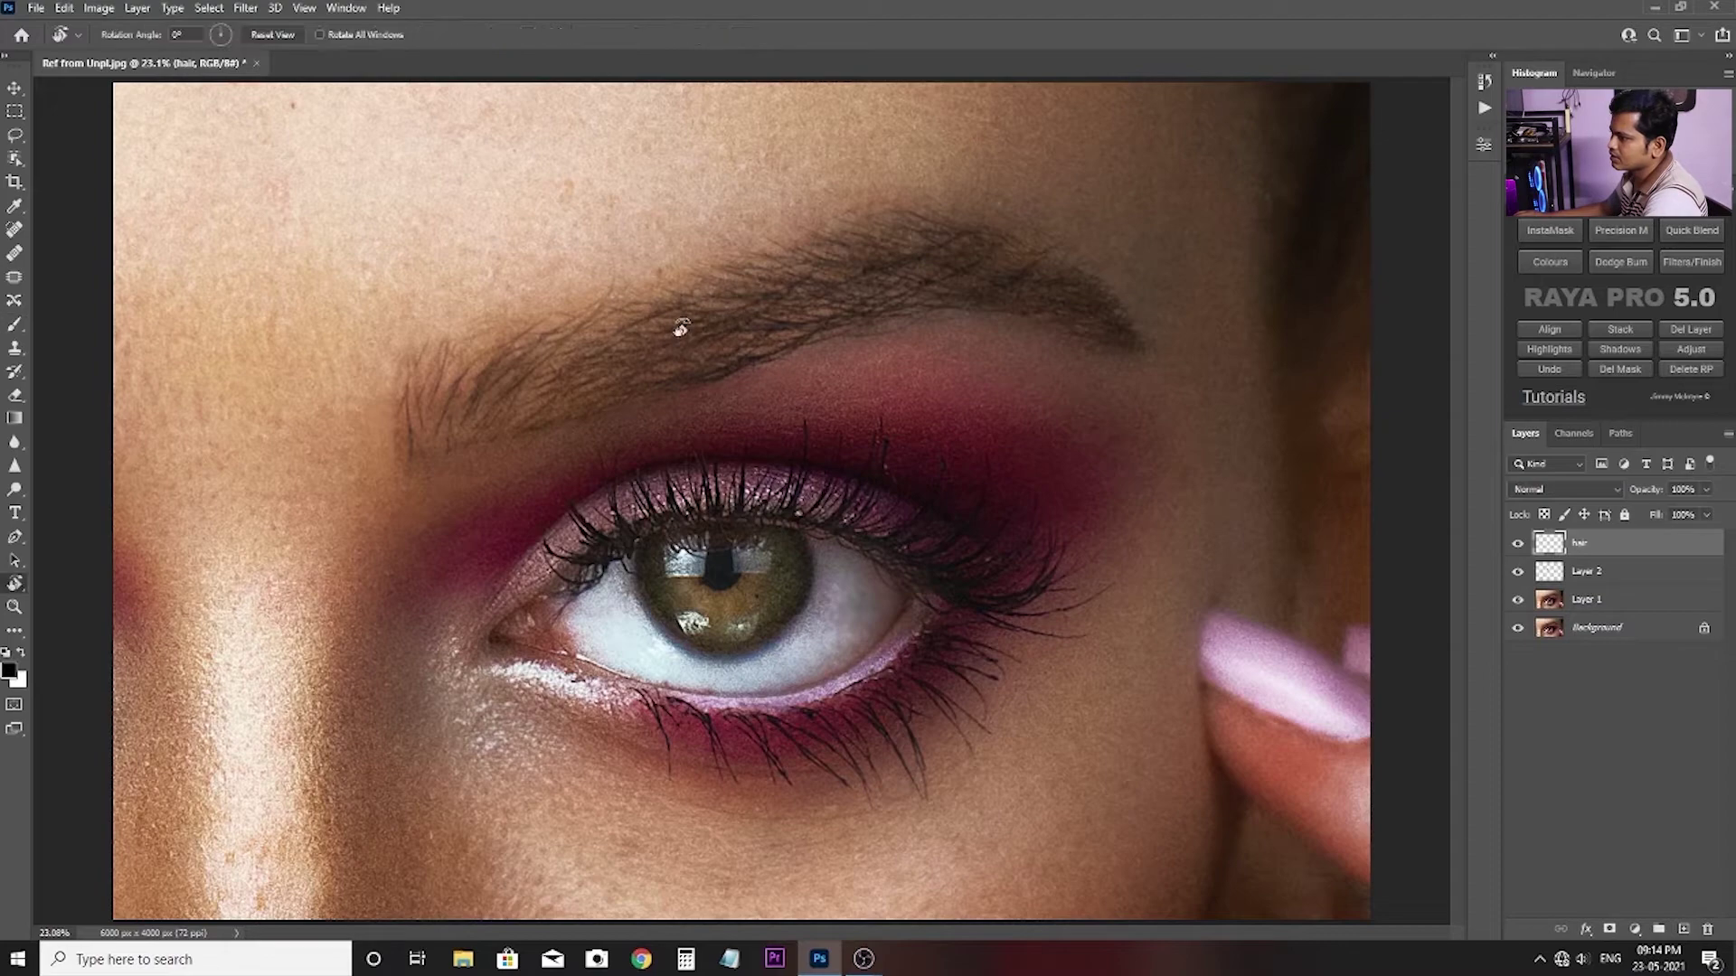
left_click_drag(679, 327, 854, 396)
key("b")
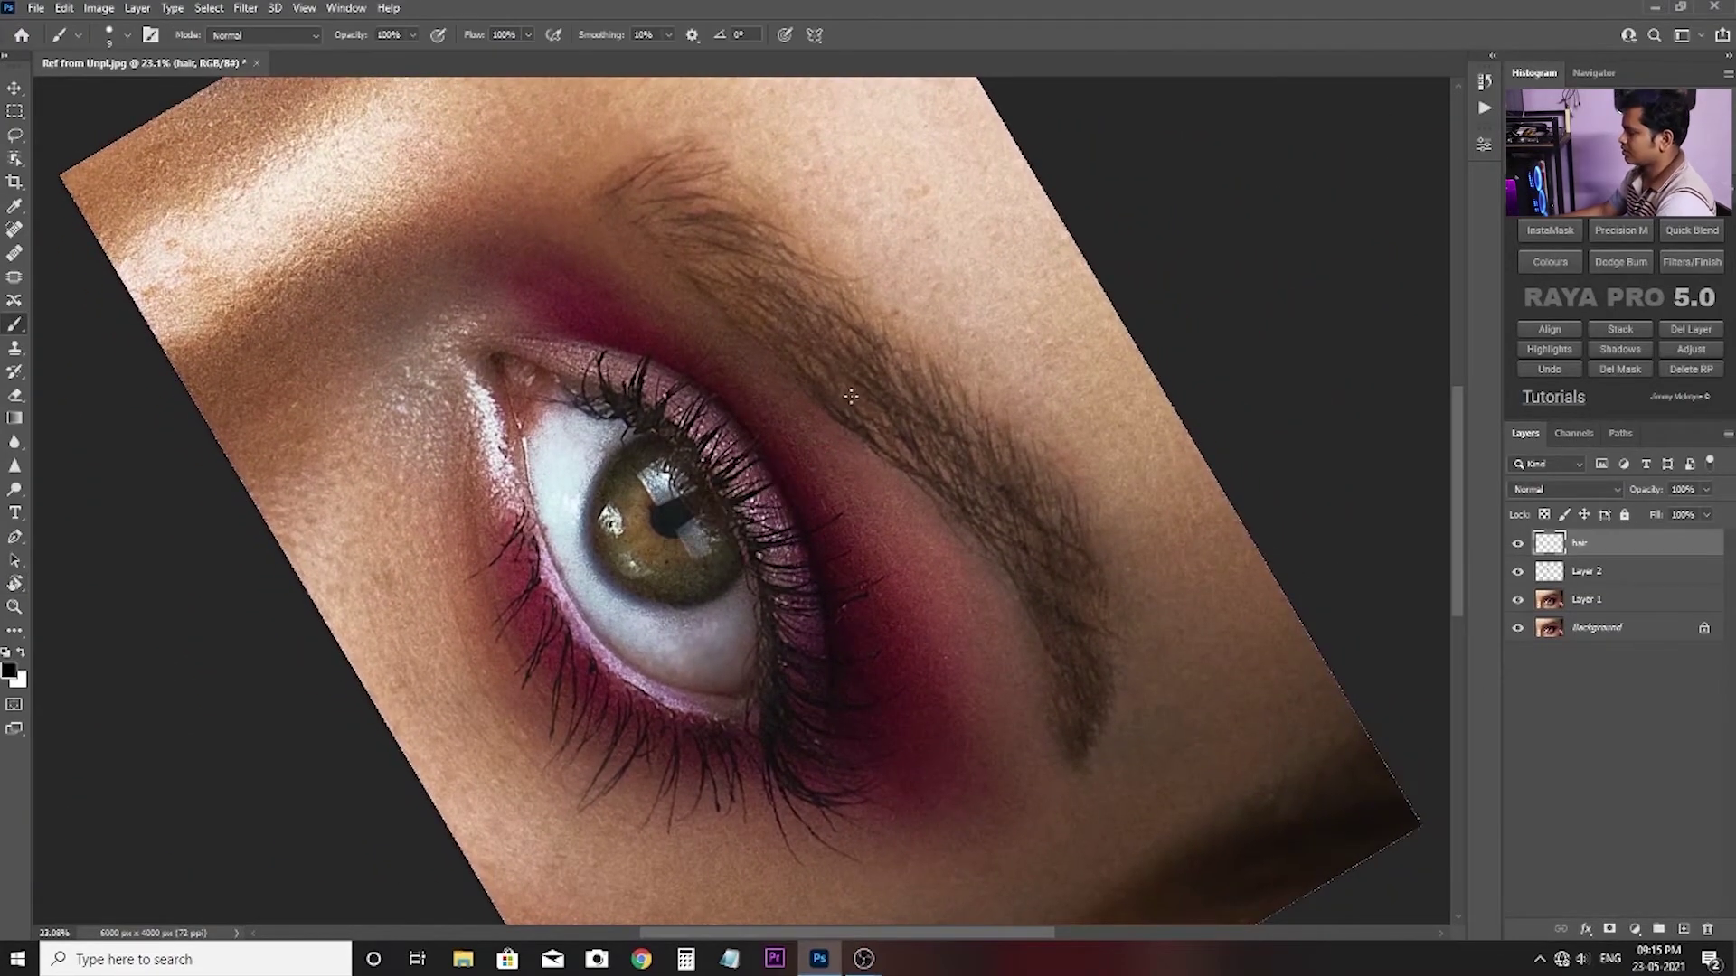
key("ctrl+plus")
key("ctrl+plus")
mouse_move(849, 245)
left_mouse_down()
mouse_move(787, 618)
mouse_move(1016, 496)
left_mouse_up()
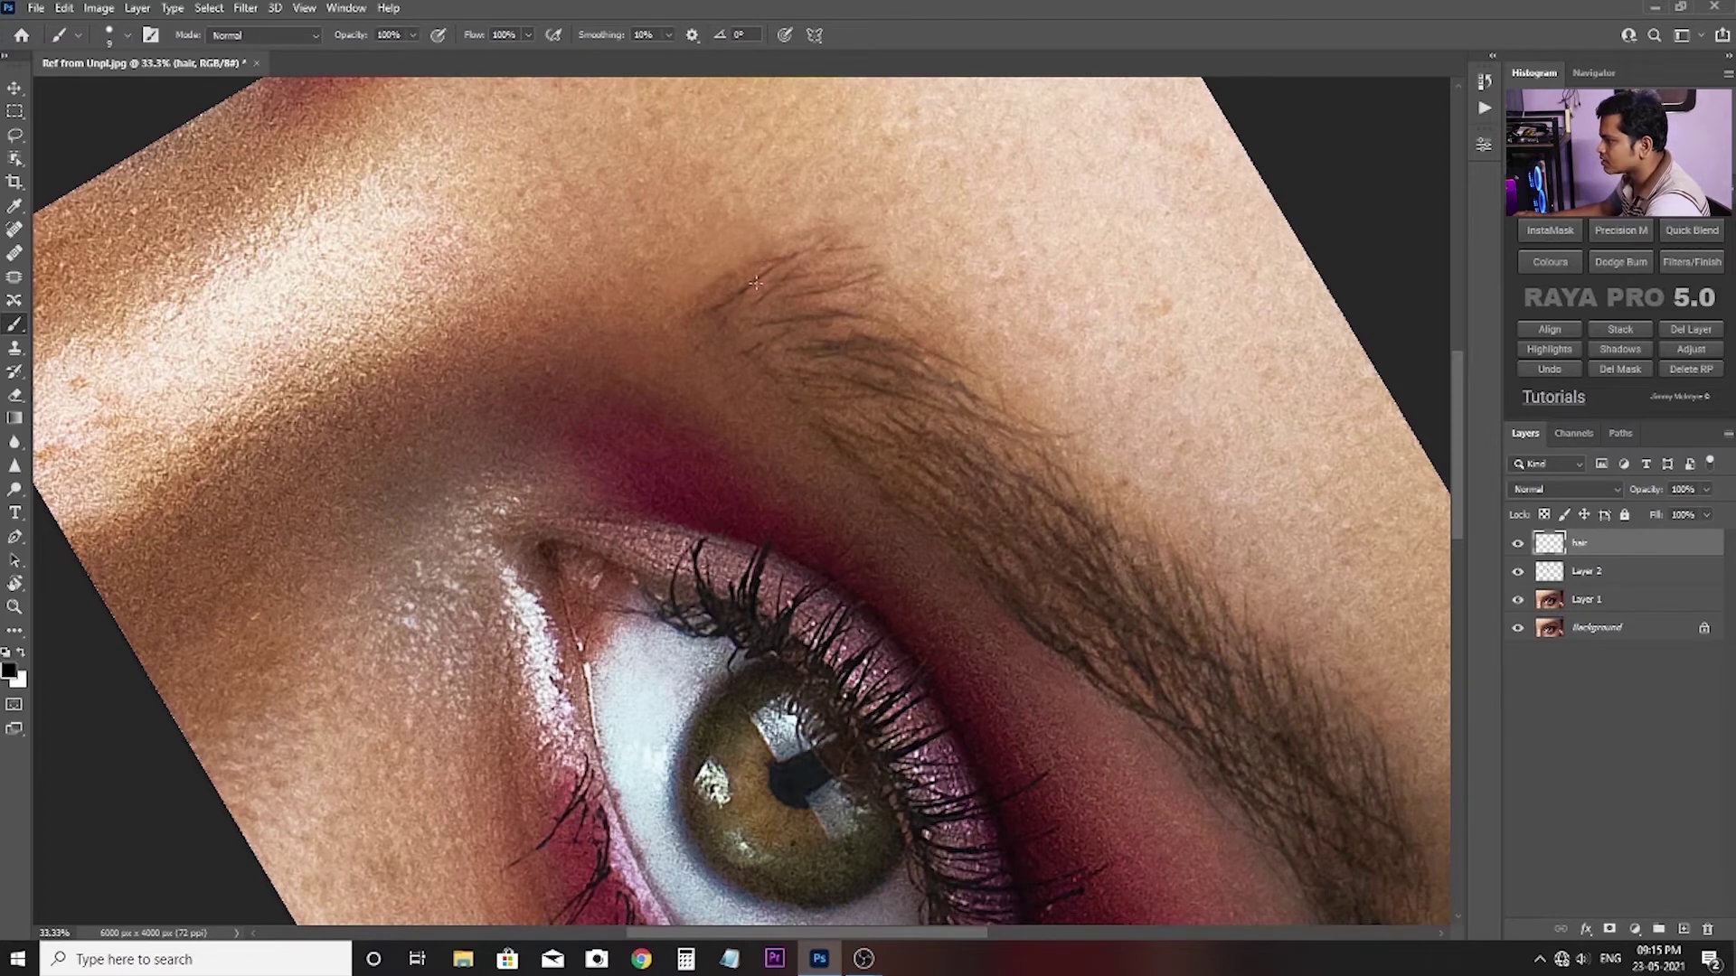
left_click_drag(706, 311, 802, 256)
left_click_drag(715, 295, 827, 237)
left_click_drag(708, 325, 807, 278)
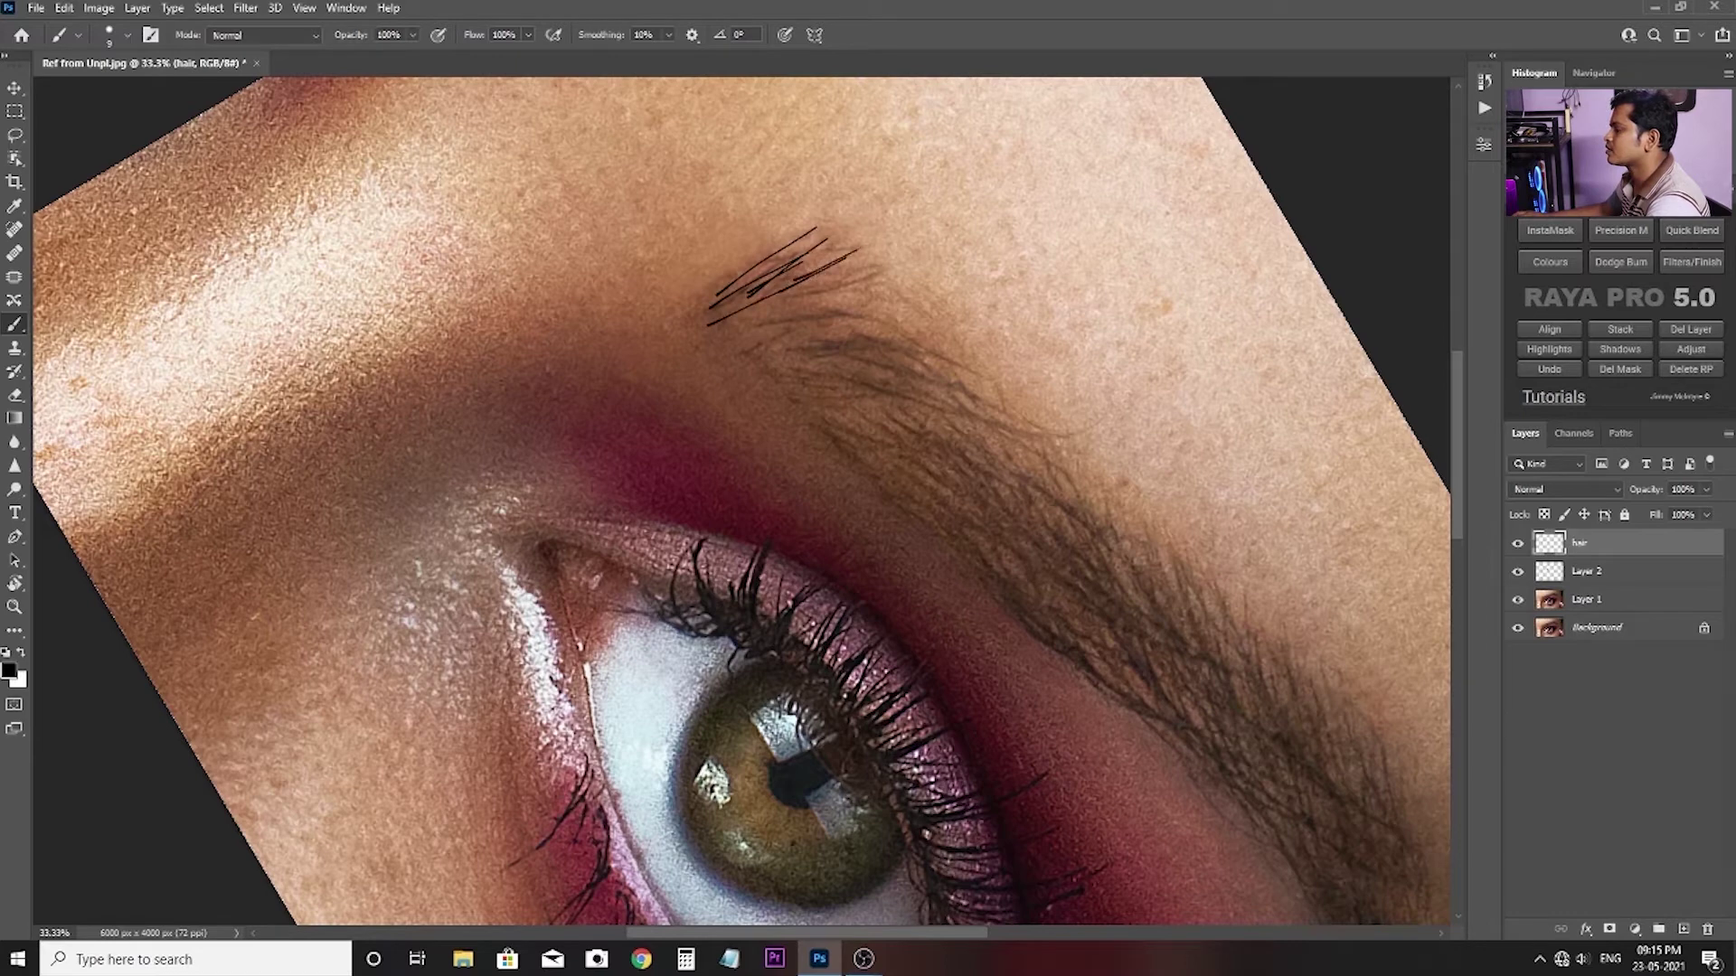
left_click_drag(759, 322, 893, 253)
left_click_drag(713, 352, 822, 303)
mouse_move(770, 355)
left_mouse_down()
mouse_move(892, 310)
mouse_move(887, 333)
left_mouse_up()
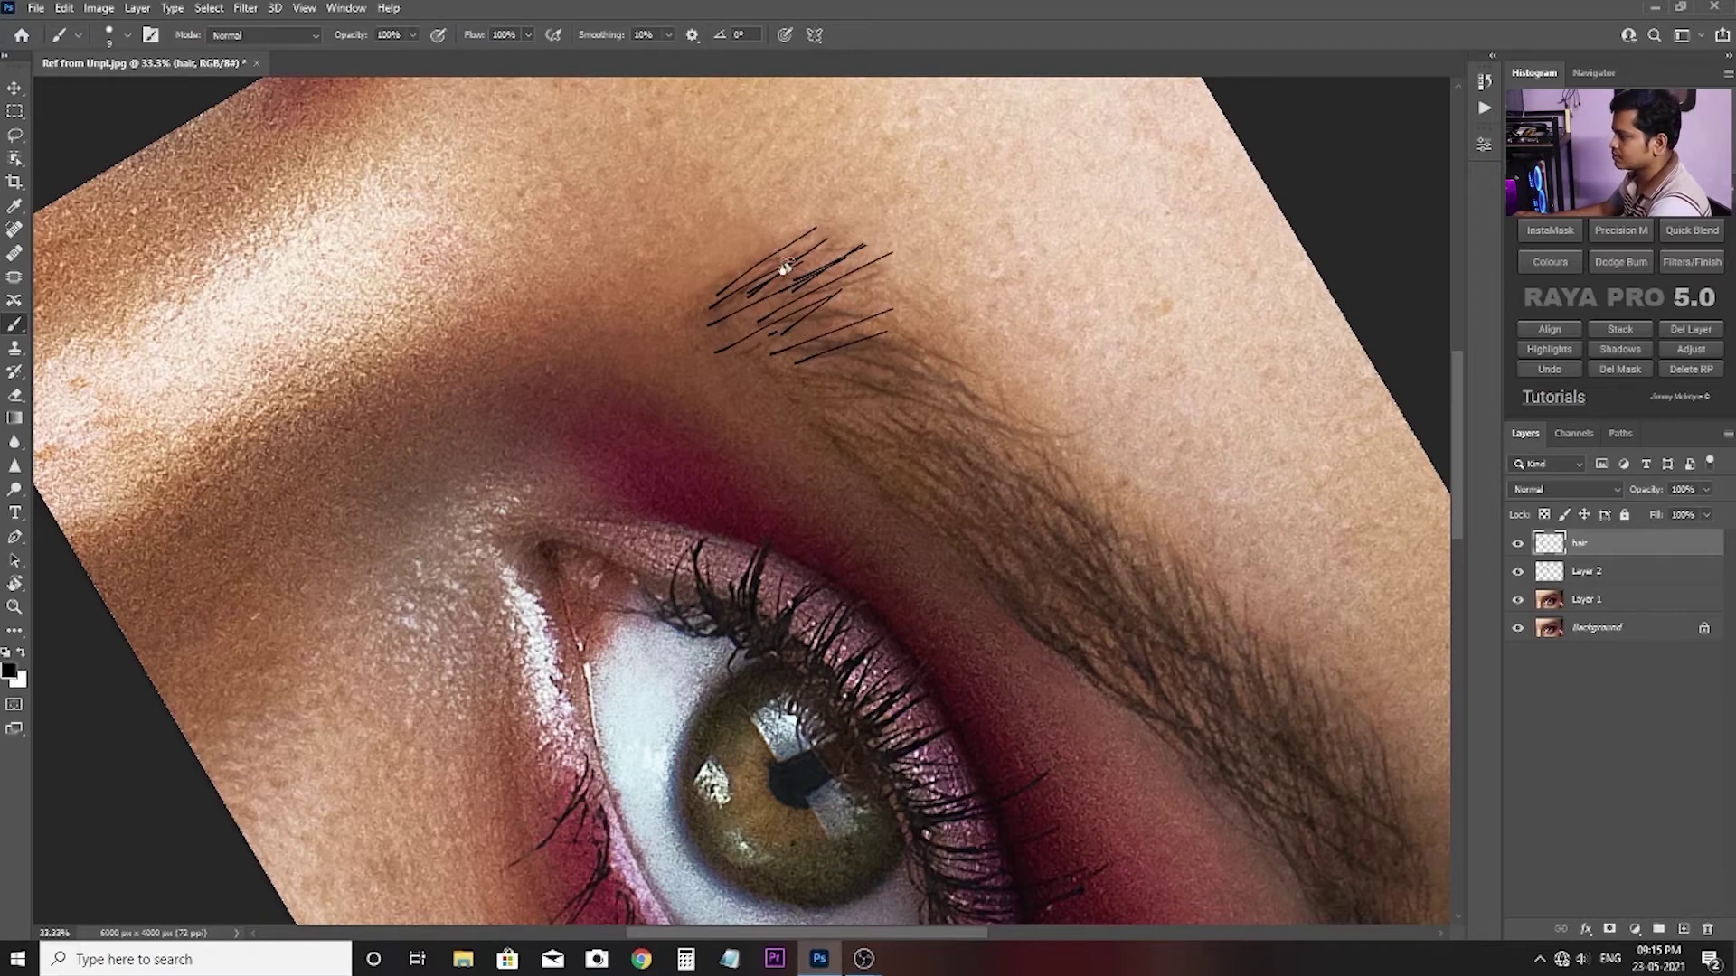
With the brow horizontal, paint more strands extending and thickening the hairs along the eyebrow.
key("r")
mouse_move(785, 267)
left_mouse_down()
mouse_move(670, 361)
mouse_move(790, 242)
left_mouse_up()
left_click_drag(635, 347, 709, 283)
mouse_move(665, 375)
left_mouse_down()
mouse_move(784, 267)
mouse_move(830, 297)
left_mouse_up()
left_click_drag(722, 397, 911, 258)
left_click_drag(725, 346, 905, 206)
left_click_drag(759, 322, 895, 245)
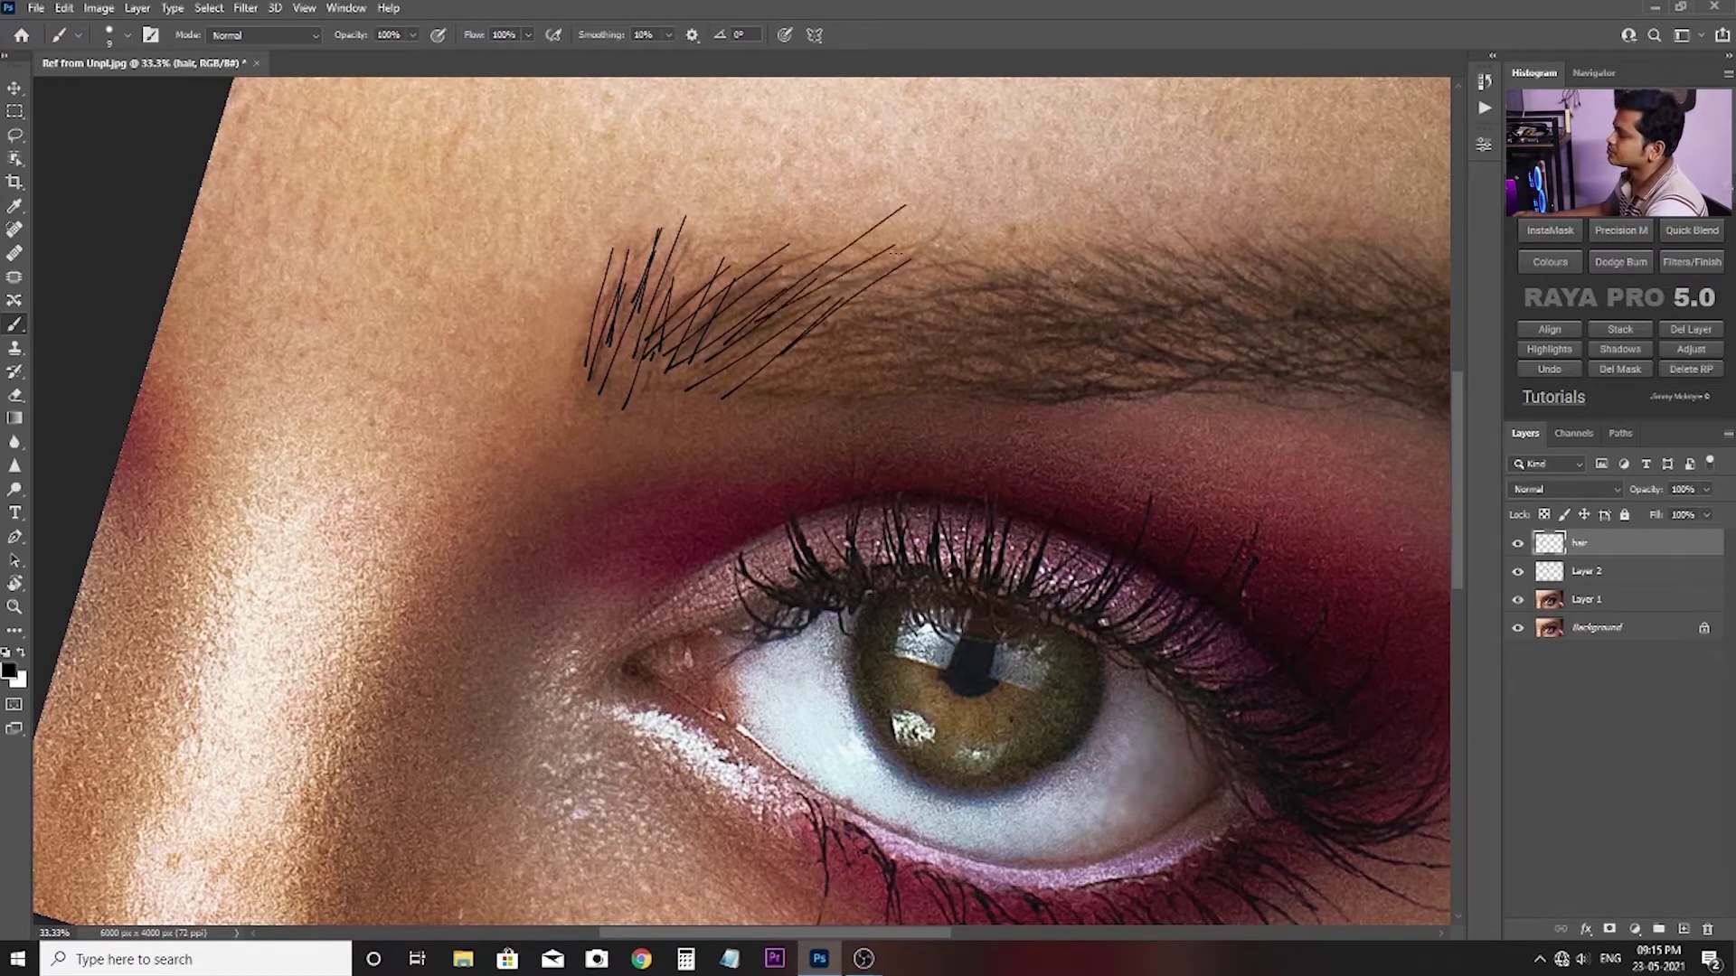
left_click_drag(683, 385, 783, 312)
left_click_drag(638, 407, 754, 296)
left_click_drag(632, 383, 786, 268)
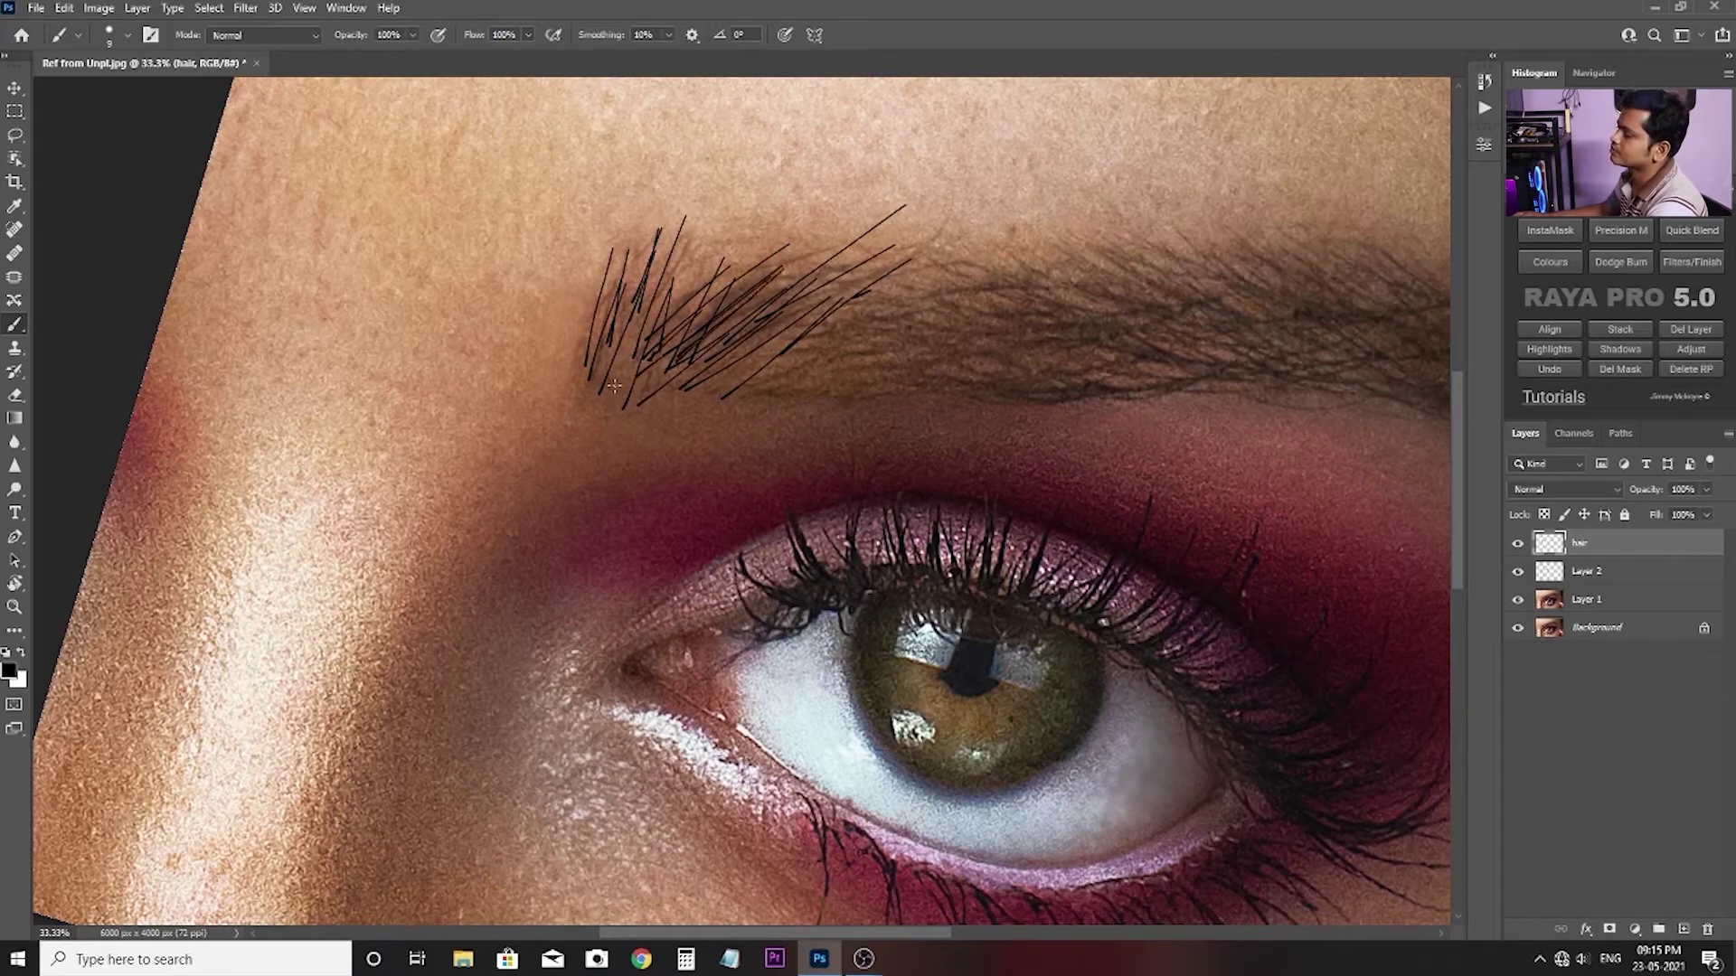
left_click_drag(622, 359, 669, 276)
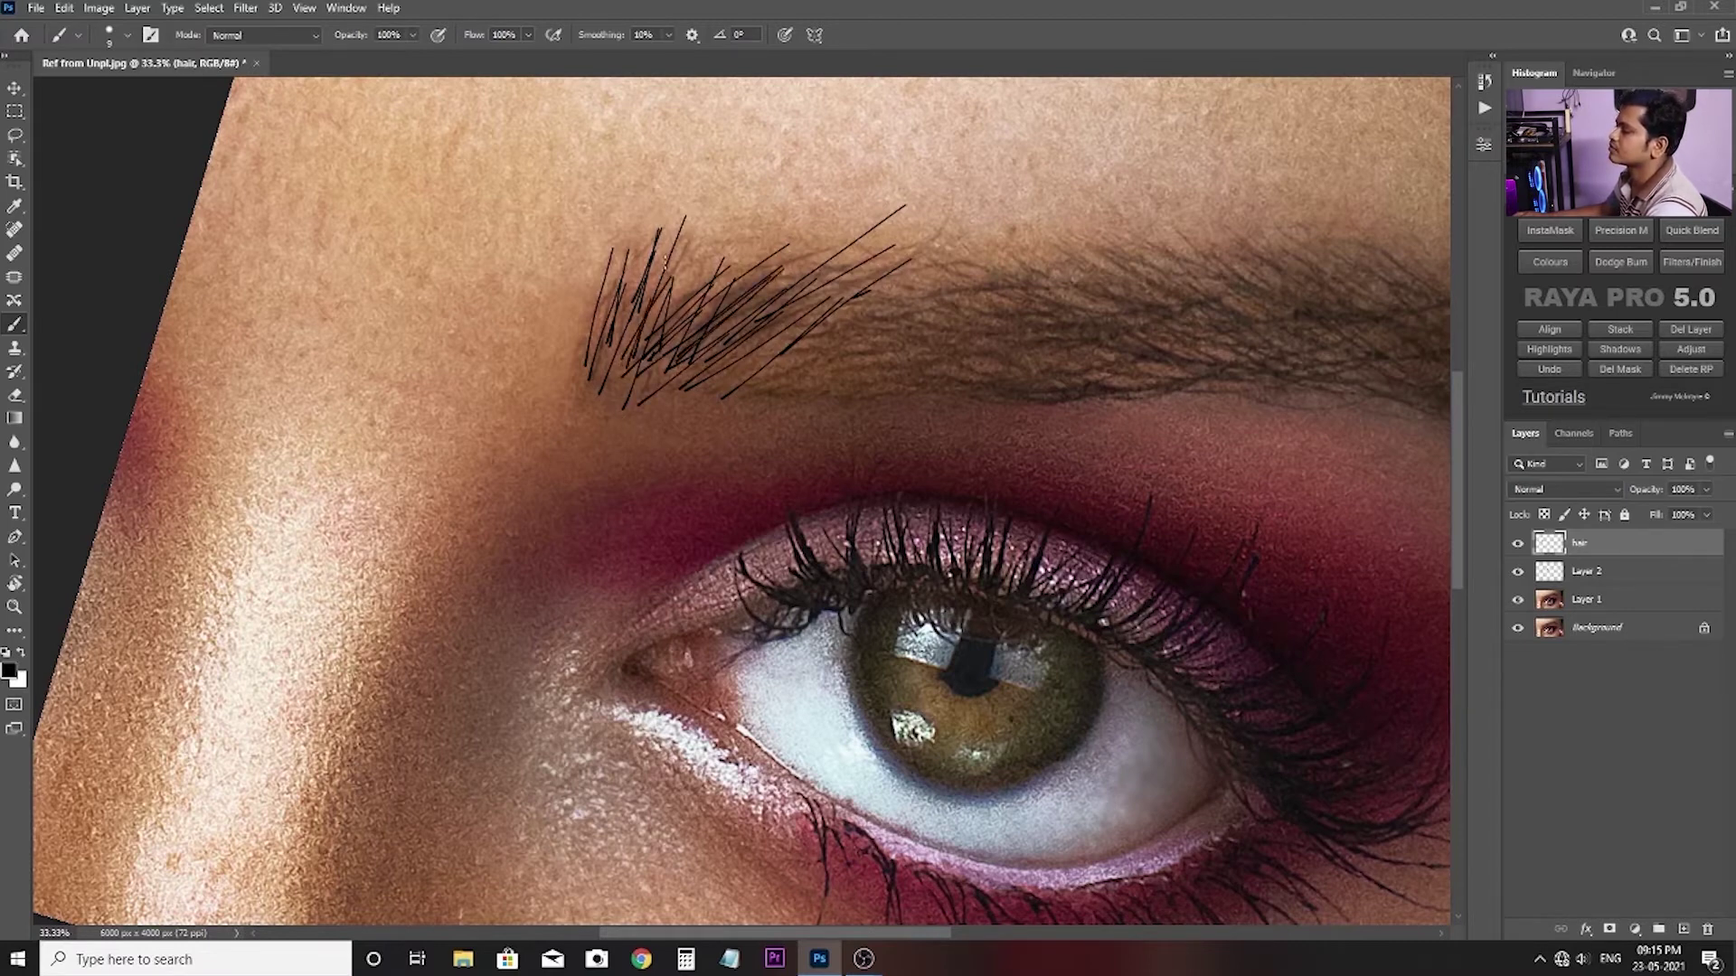
mouse_move(611, 366)
left_mouse_down()
mouse_move(673, 211)
mouse_move(646, 268)
left_mouse_up()
left_click_drag(635, 336, 703, 259)
left_click_drag(676, 319, 751, 229)
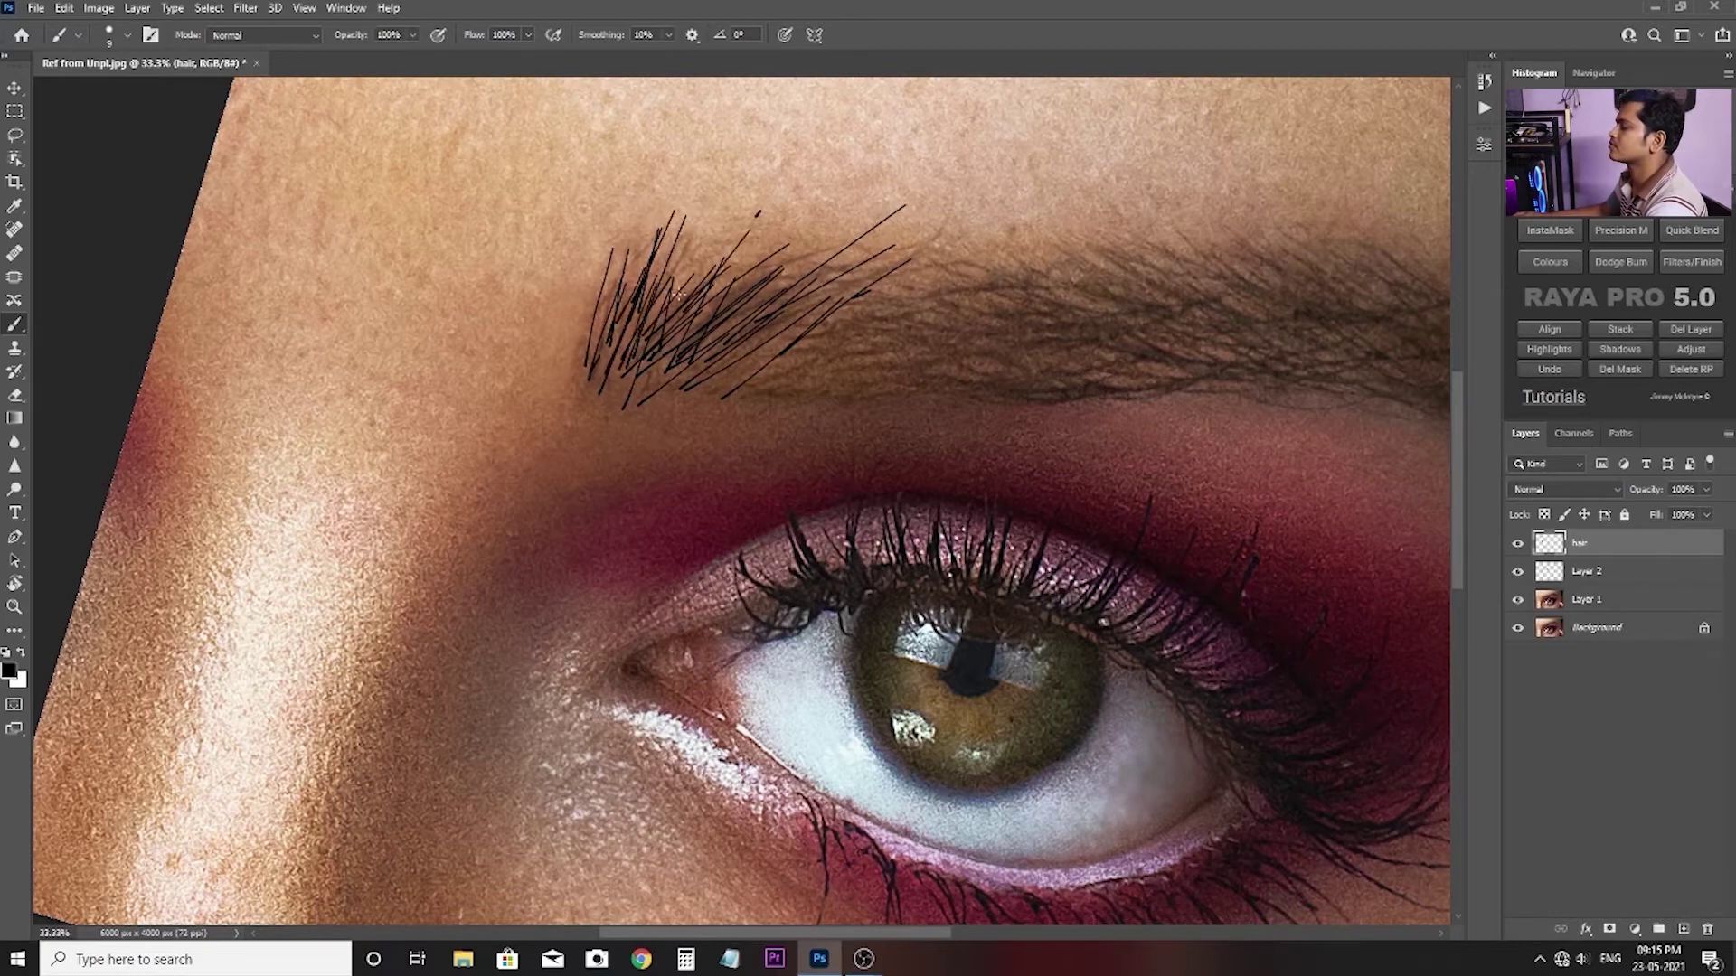
left_click_drag(644, 315, 729, 200)
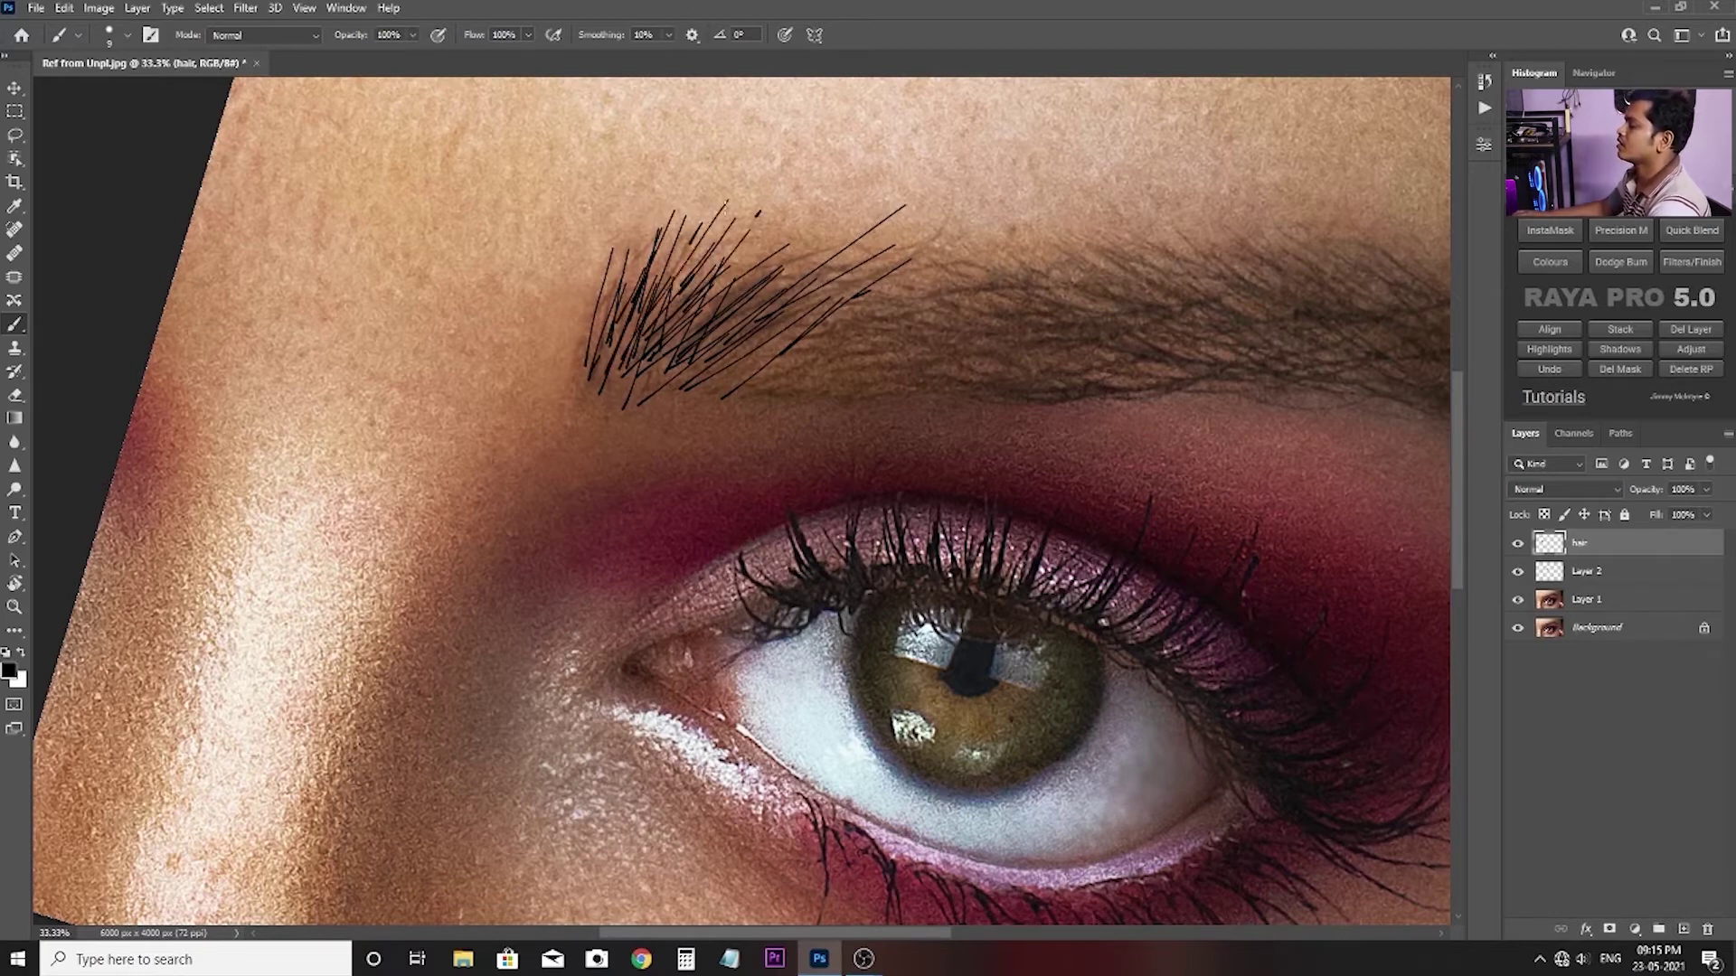
Add flatter hair strands along the brow's lower edge.
left_click_drag(918, 235, 697, 264)
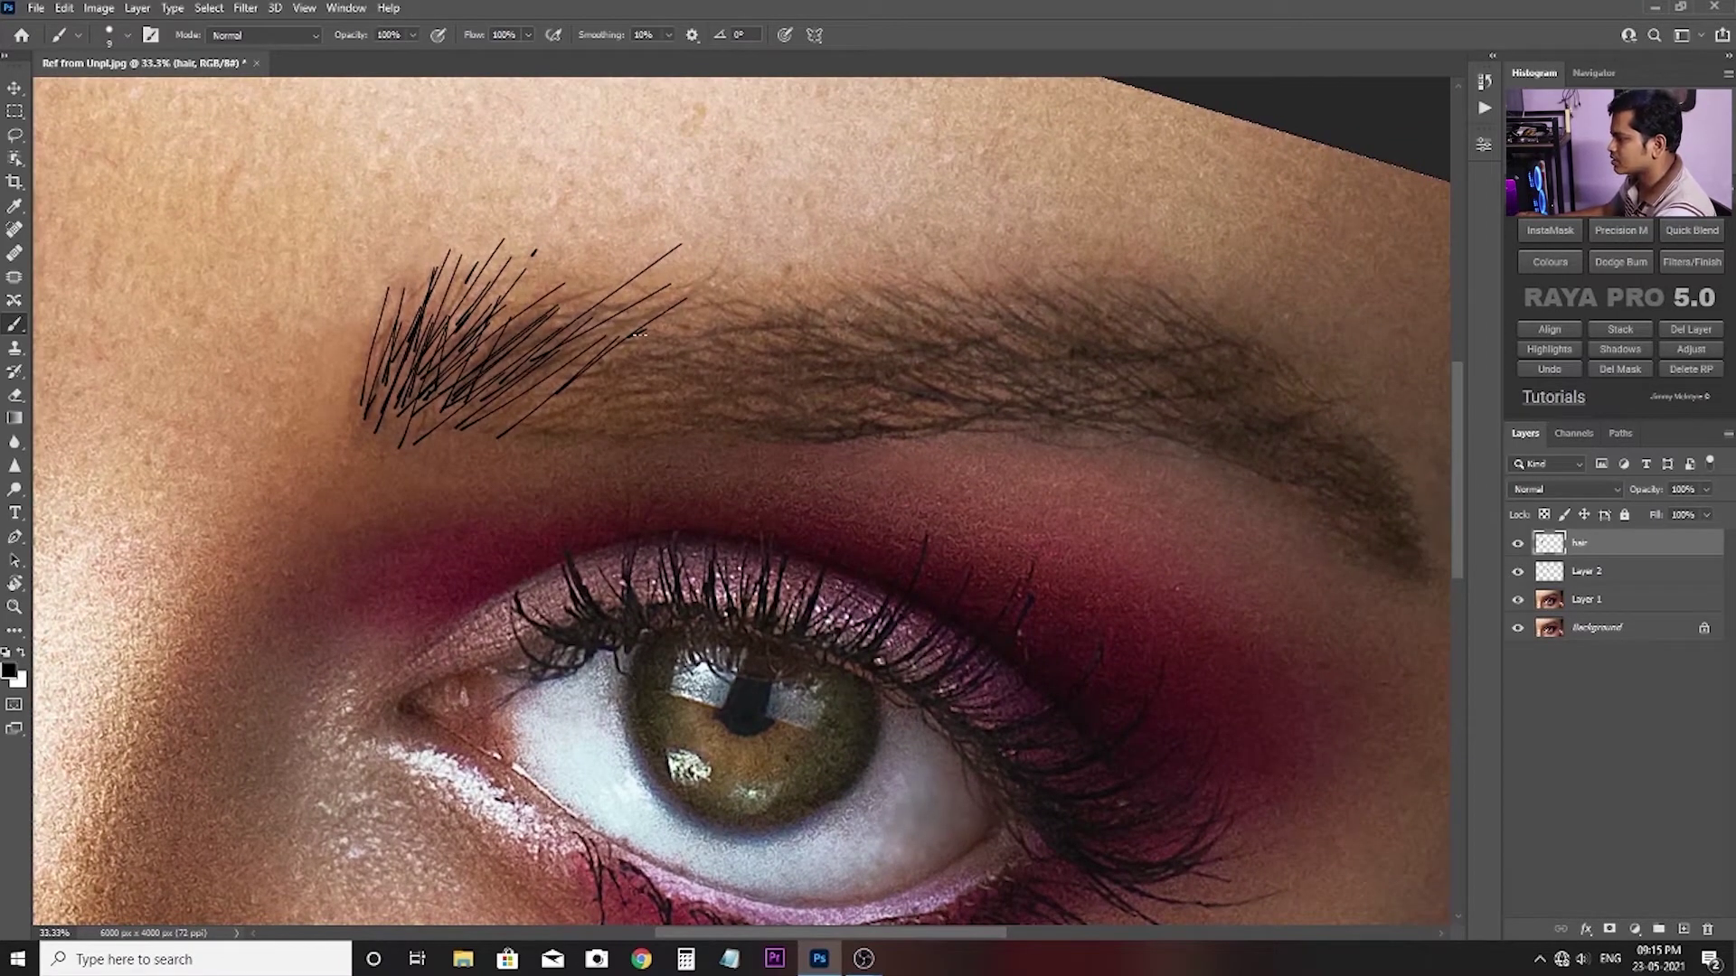
mouse_move(556, 430)
left_mouse_down()
mouse_move(667, 416)
mouse_move(654, 408)
mouse_move(697, 387)
left_mouse_up()
mouse_move(467, 431)
left_mouse_down()
mouse_move(661, 405)
mouse_move(583, 349)
left_mouse_up()
mouse_move(615, 344)
left_mouse_down()
mouse_move(734, 312)
mouse_move(542, 504)
left_mouse_up()
Rotate the view along the eyebrow's tail and add a layer mask to the hair layer.
scroll(676, 322, "up", 1)
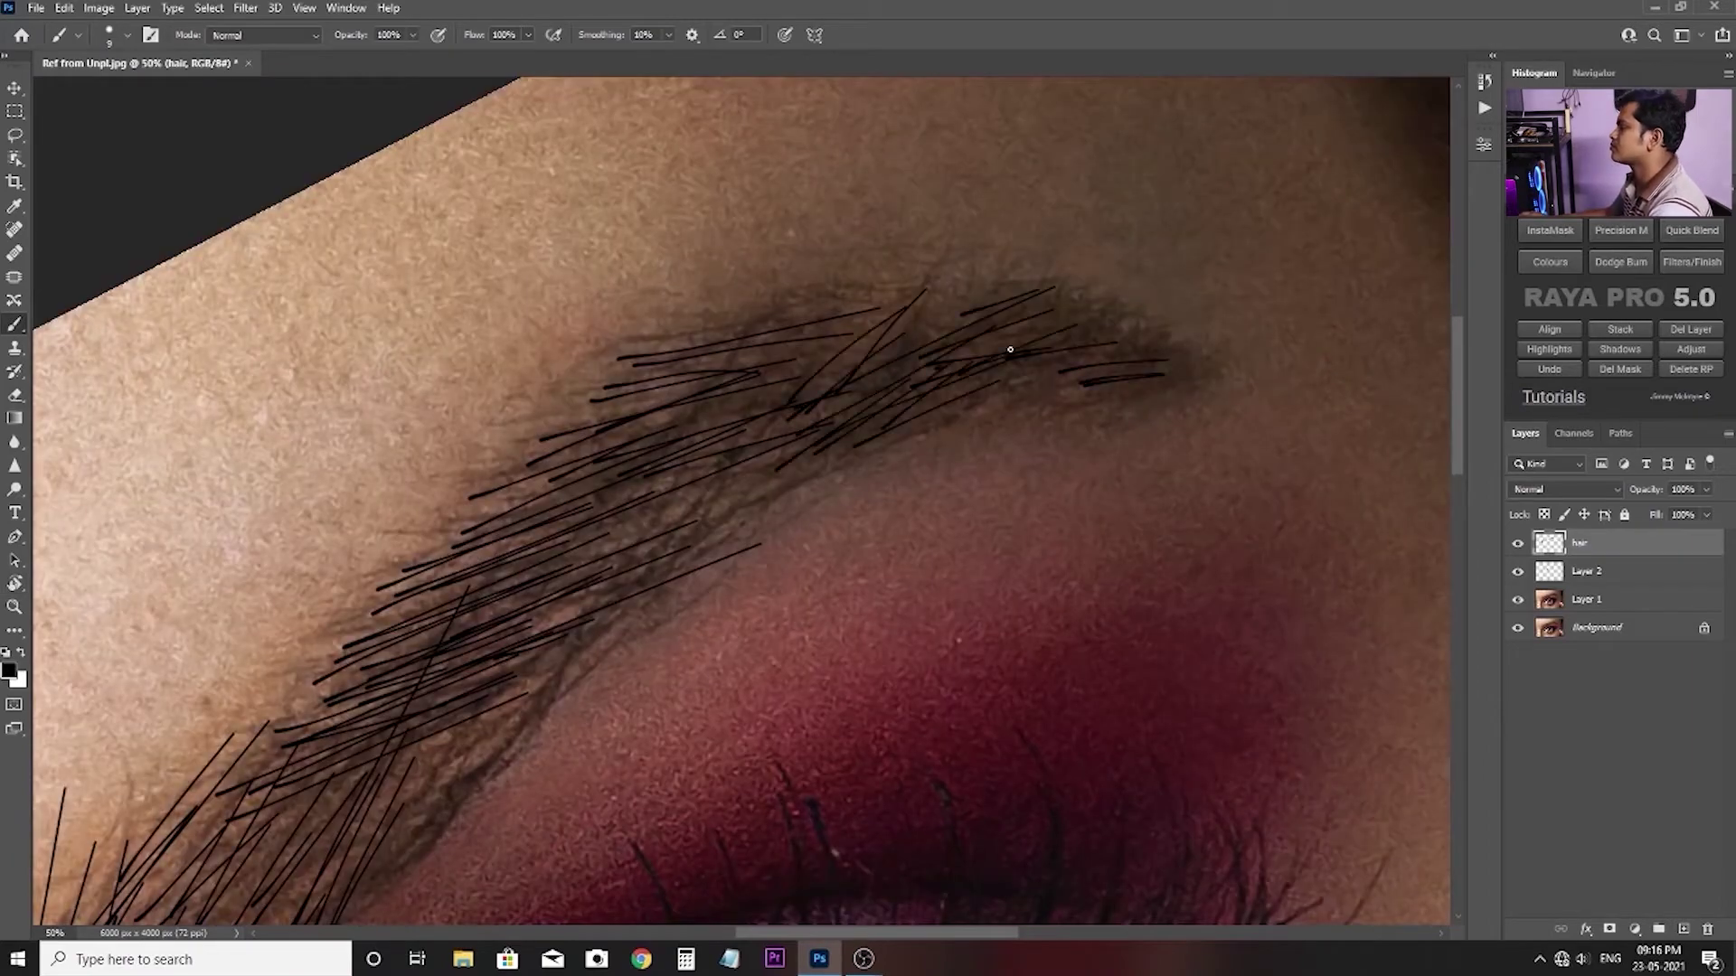
key("r")
left_click_drag(1008, 349, 678, 427)
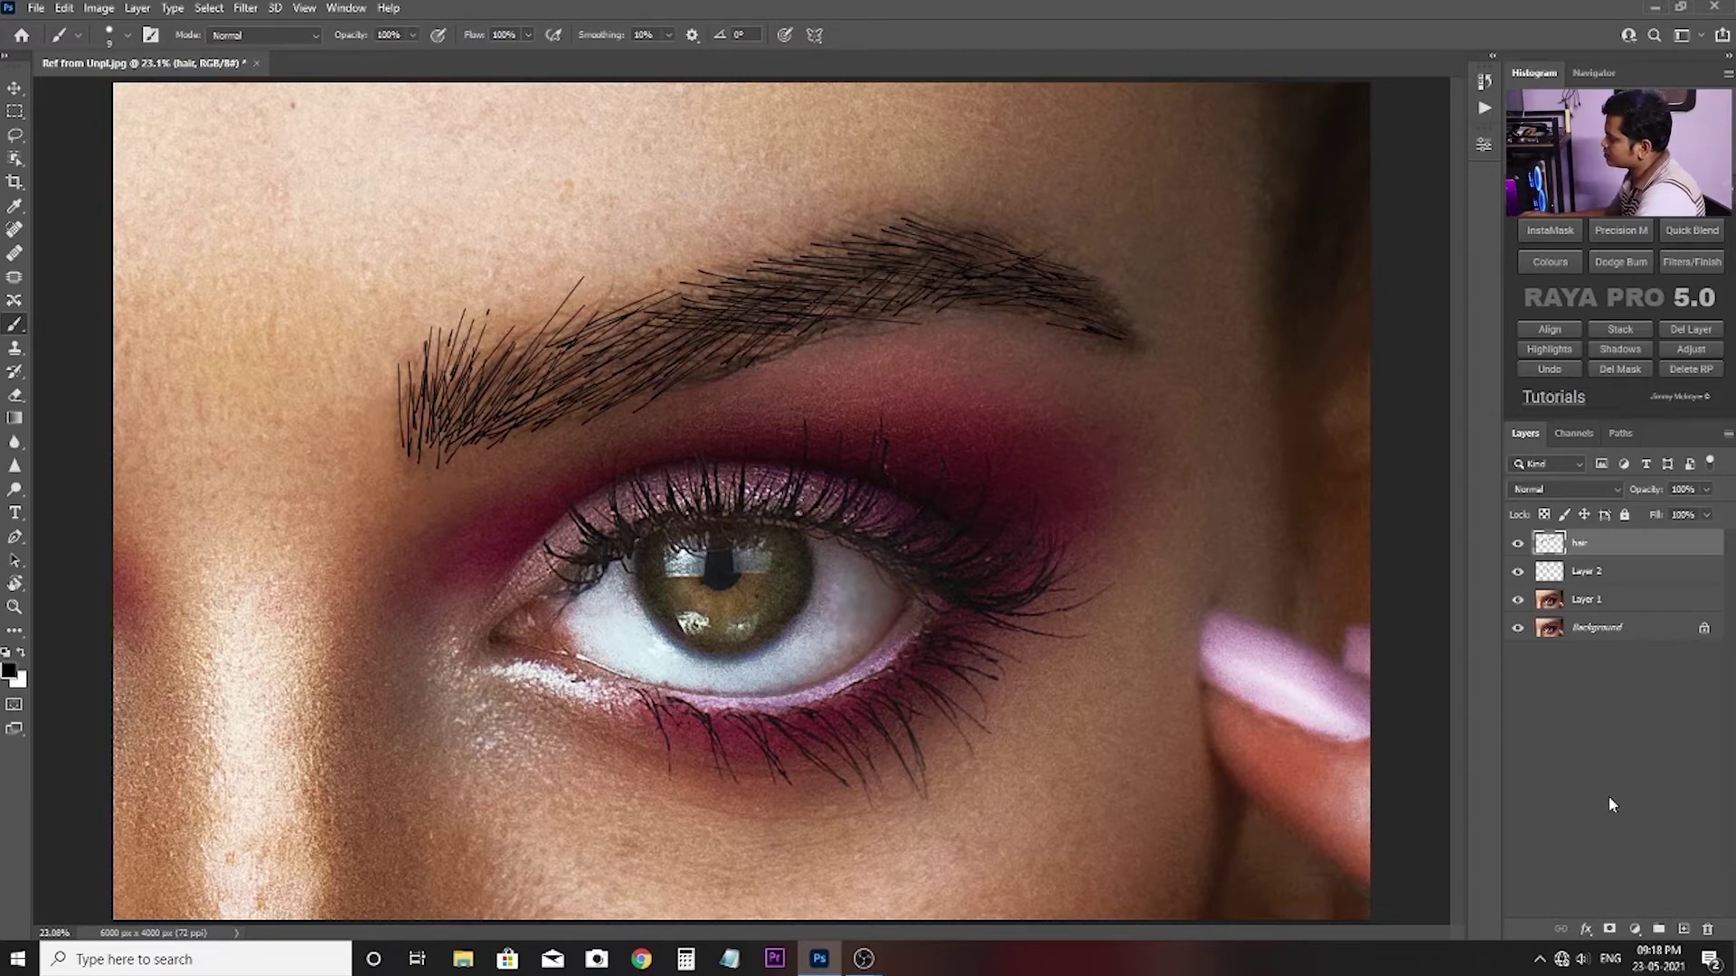
left_click(1611, 929)
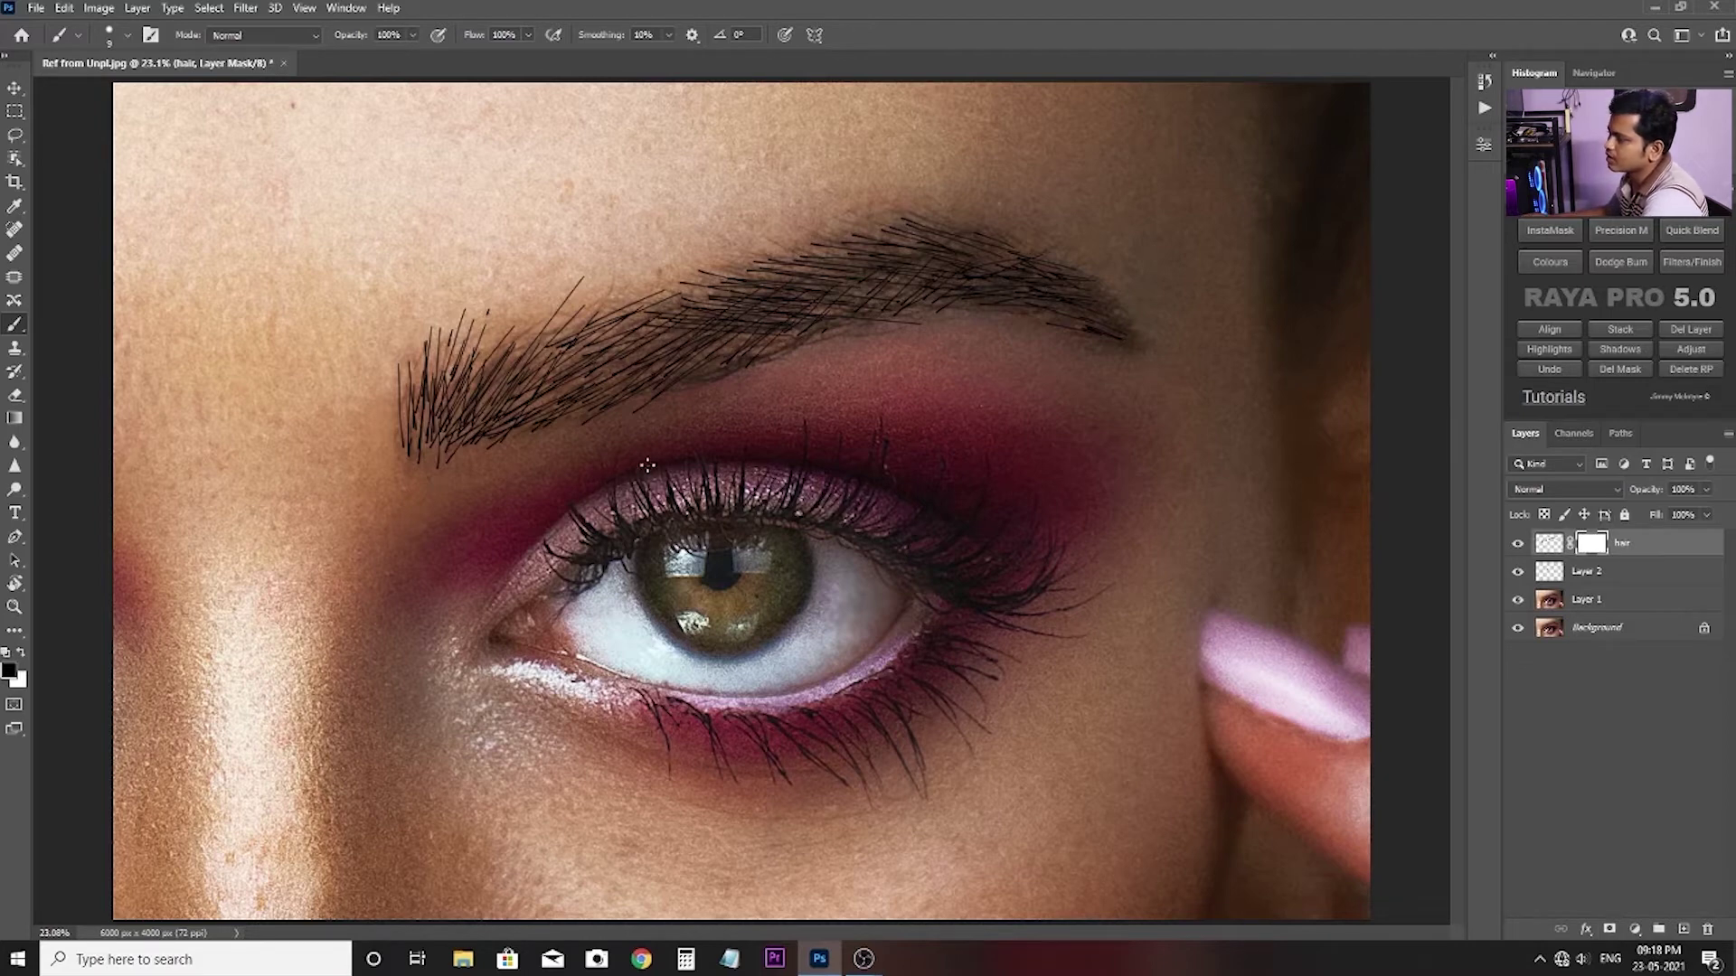
Resize the brush to 70 px and uncheck Shape Dynamics in Brush Settings.
right_click(518, 404)
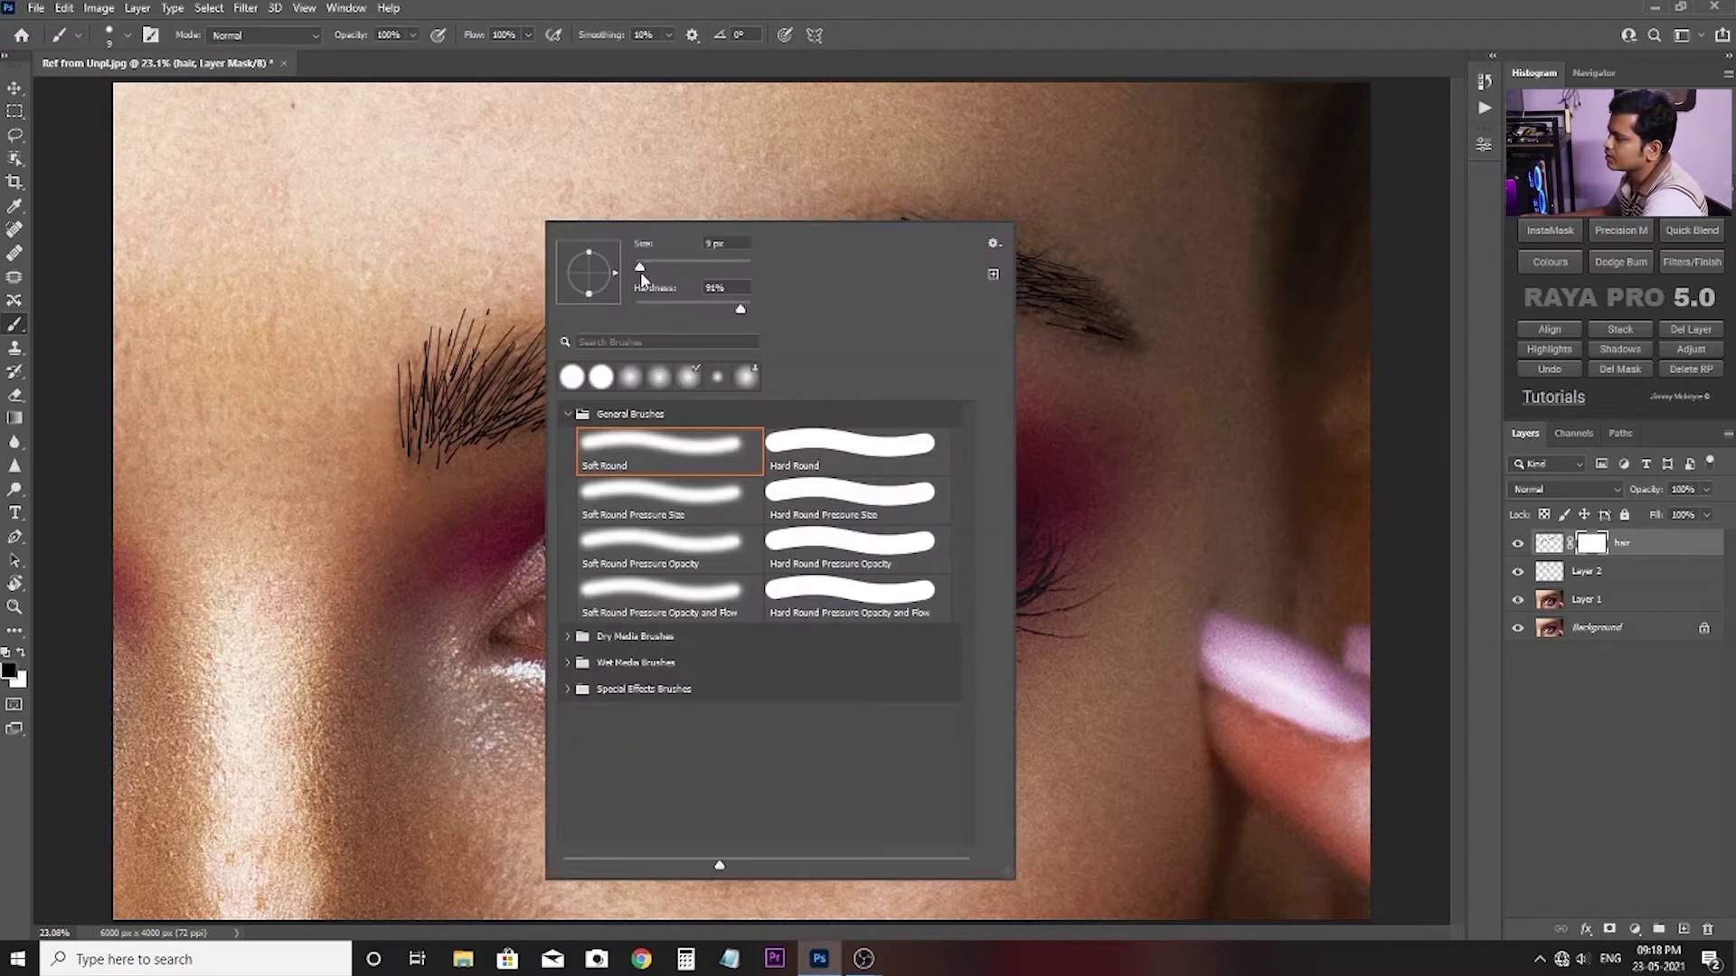
left_click_drag(640, 272, 675, 268)
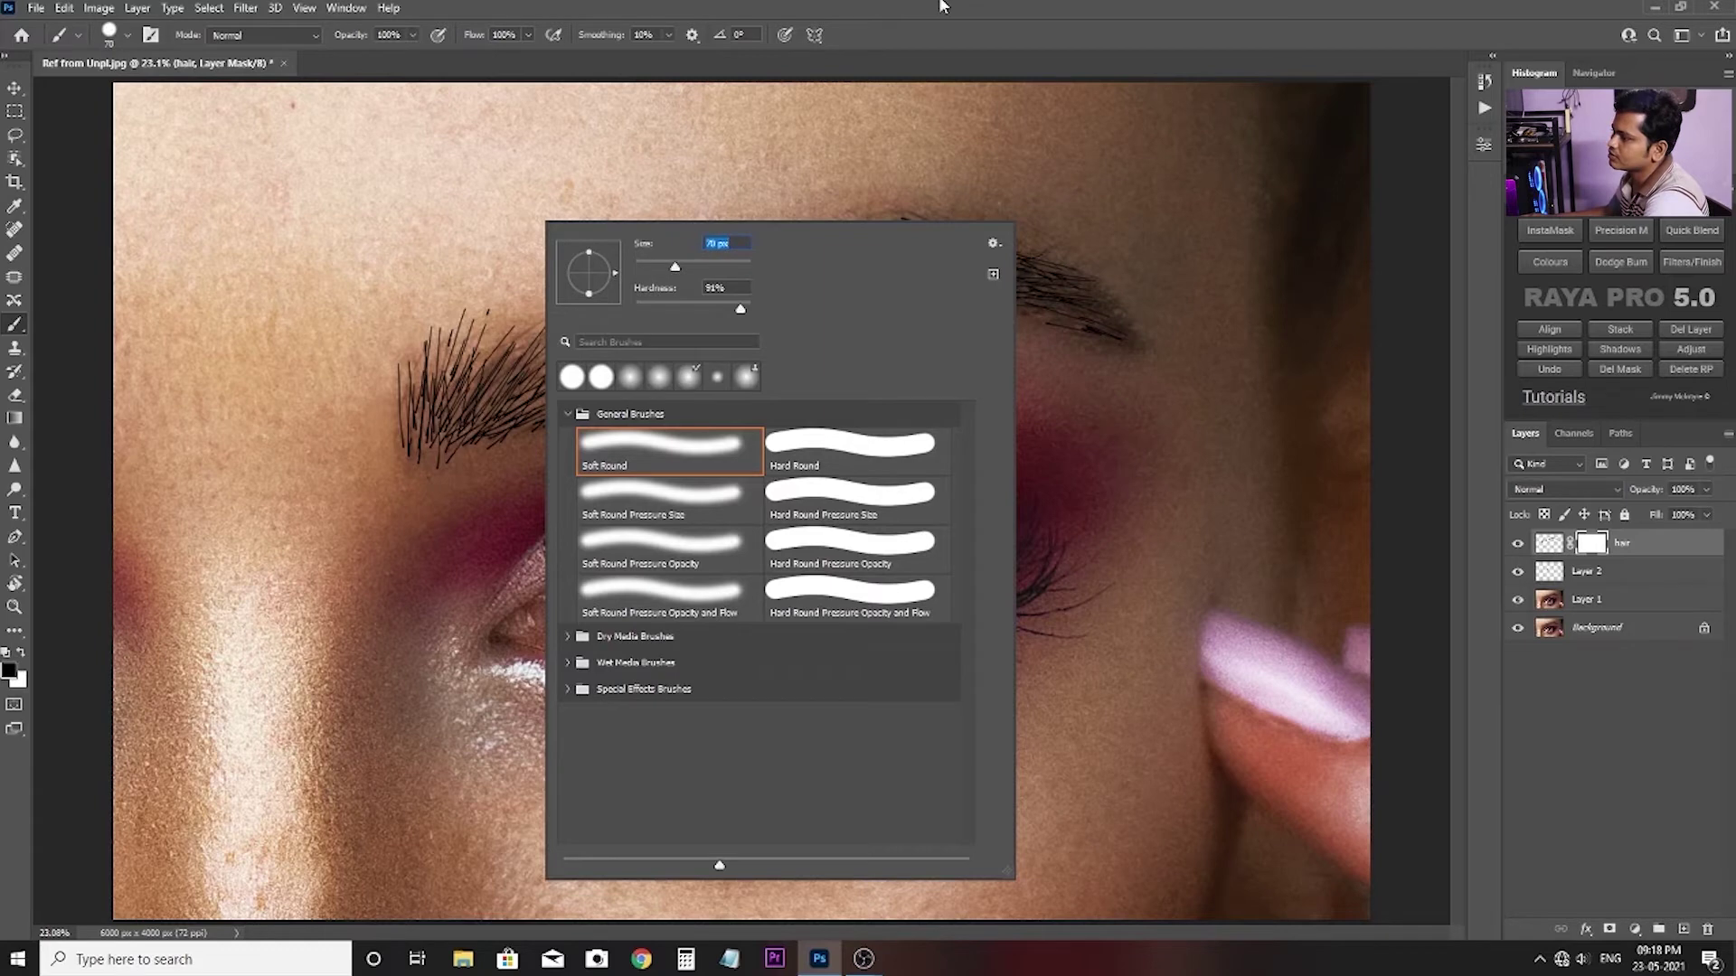
key("Return")
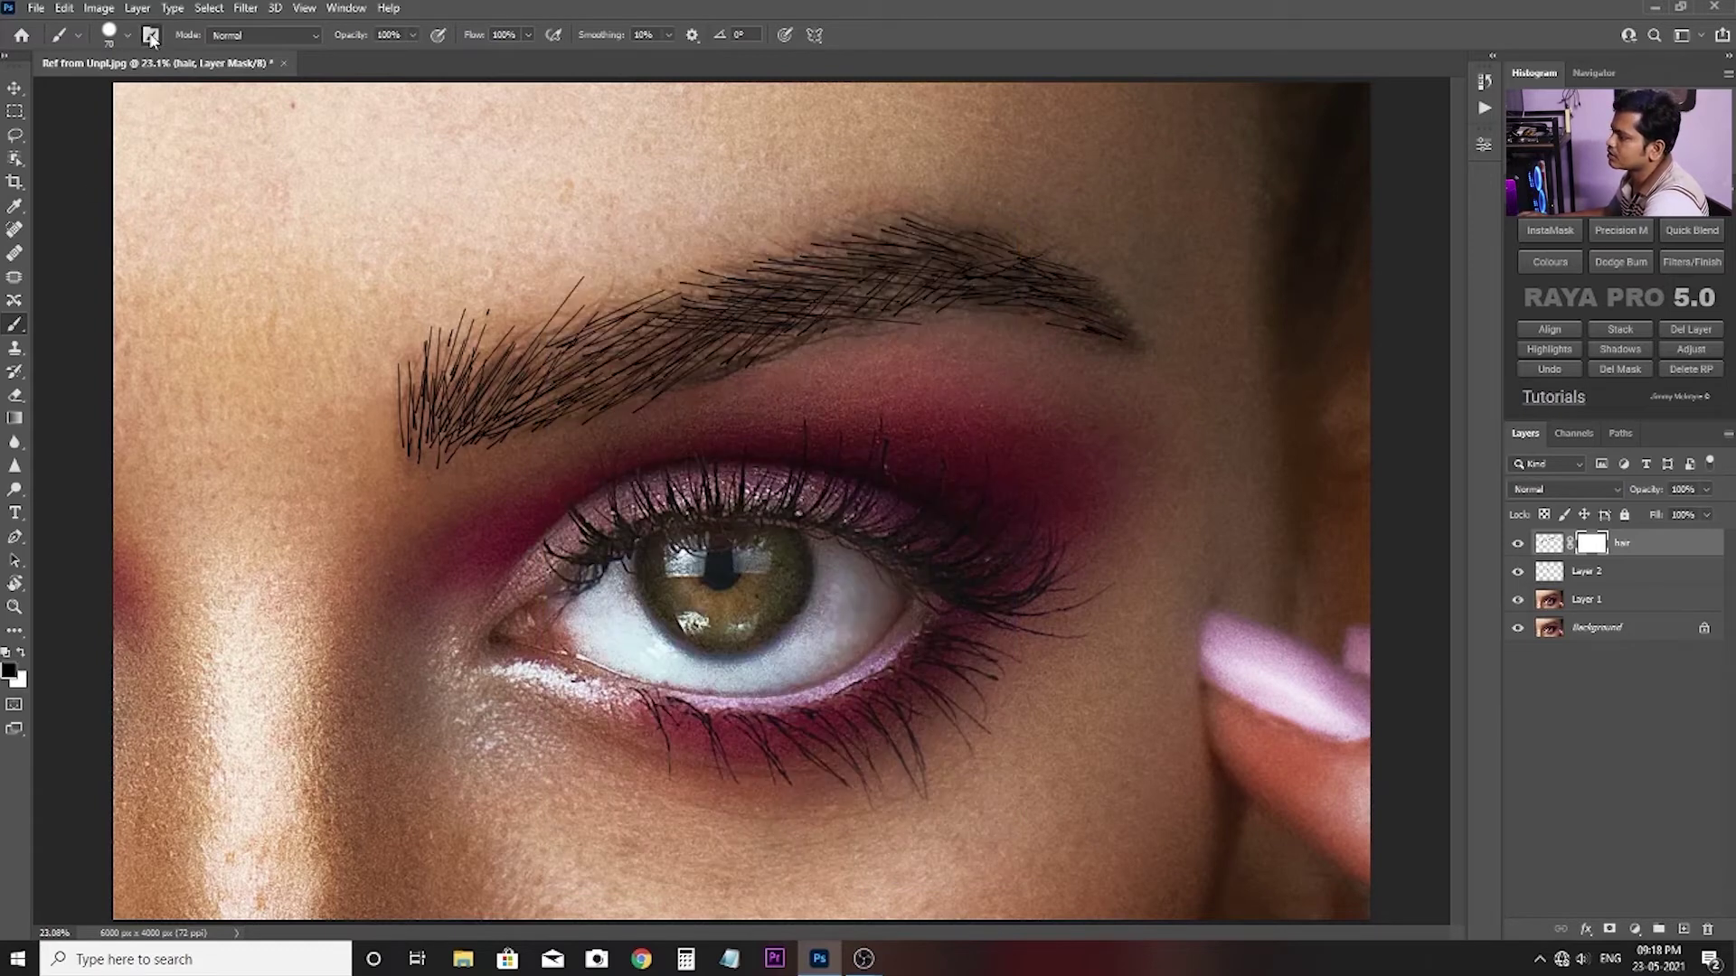
left_click(151, 35)
left_click(846, 433)
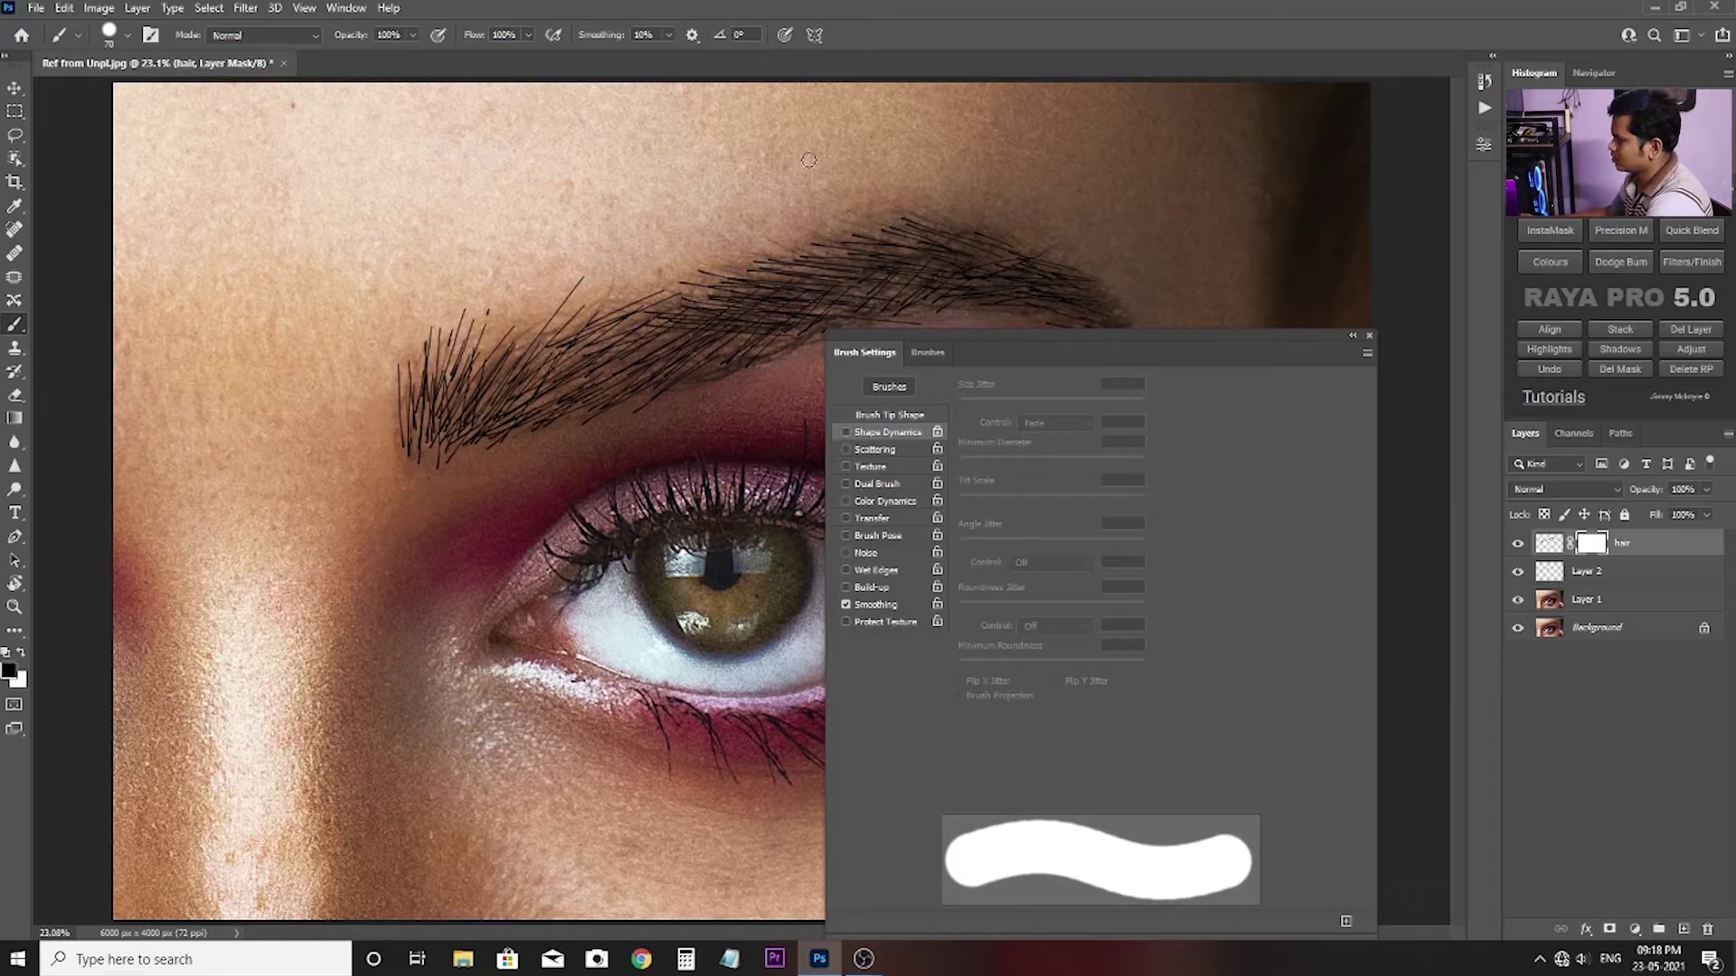
key("Return")
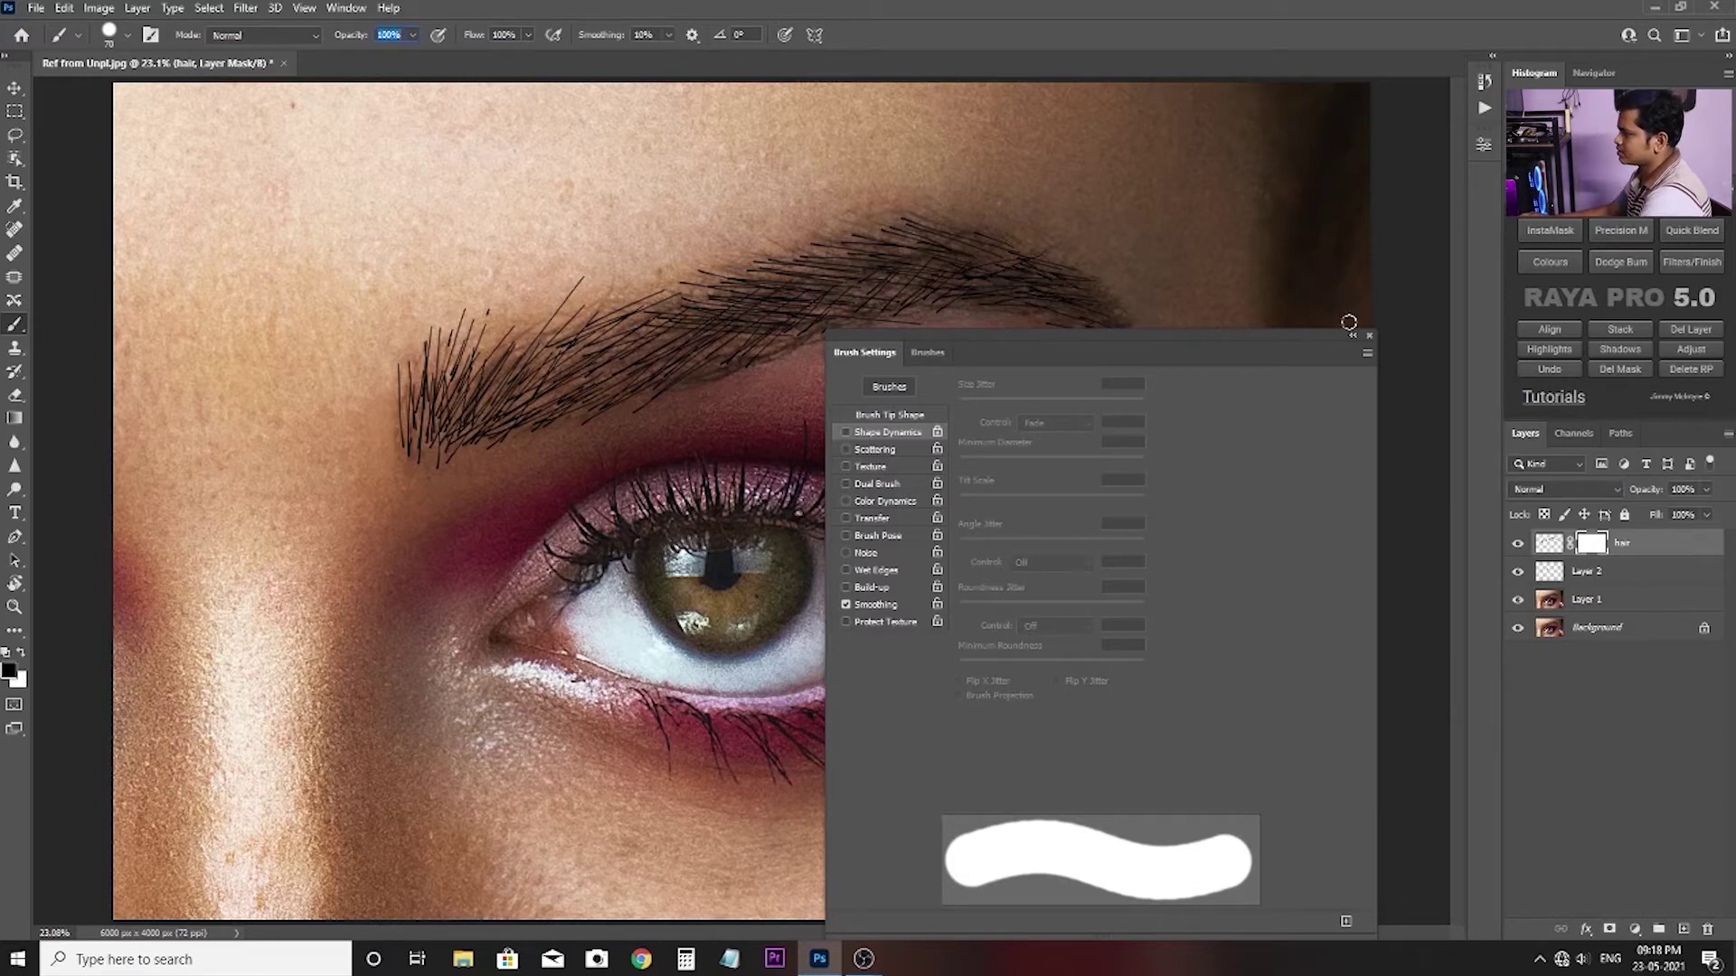
left_click(1369, 336)
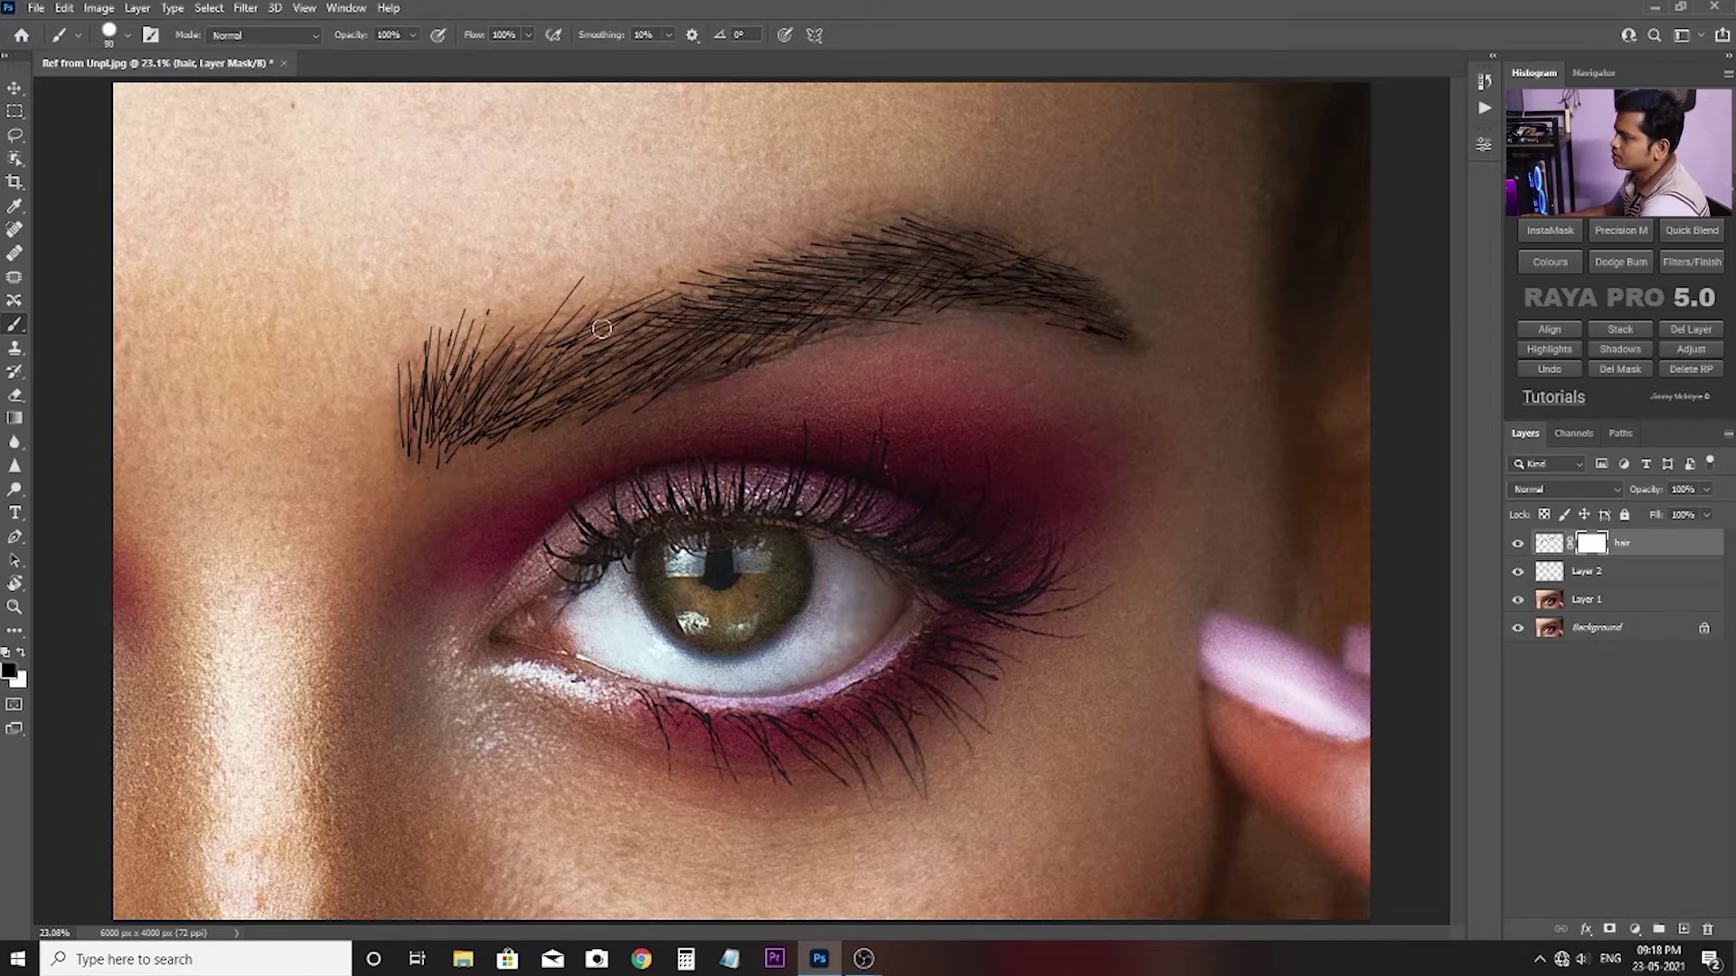
With a 200 px brush, paint the hair mask over stray strokes at the brow's inner end.
key("bracketright")
key("bracketright")
key("bracketright")
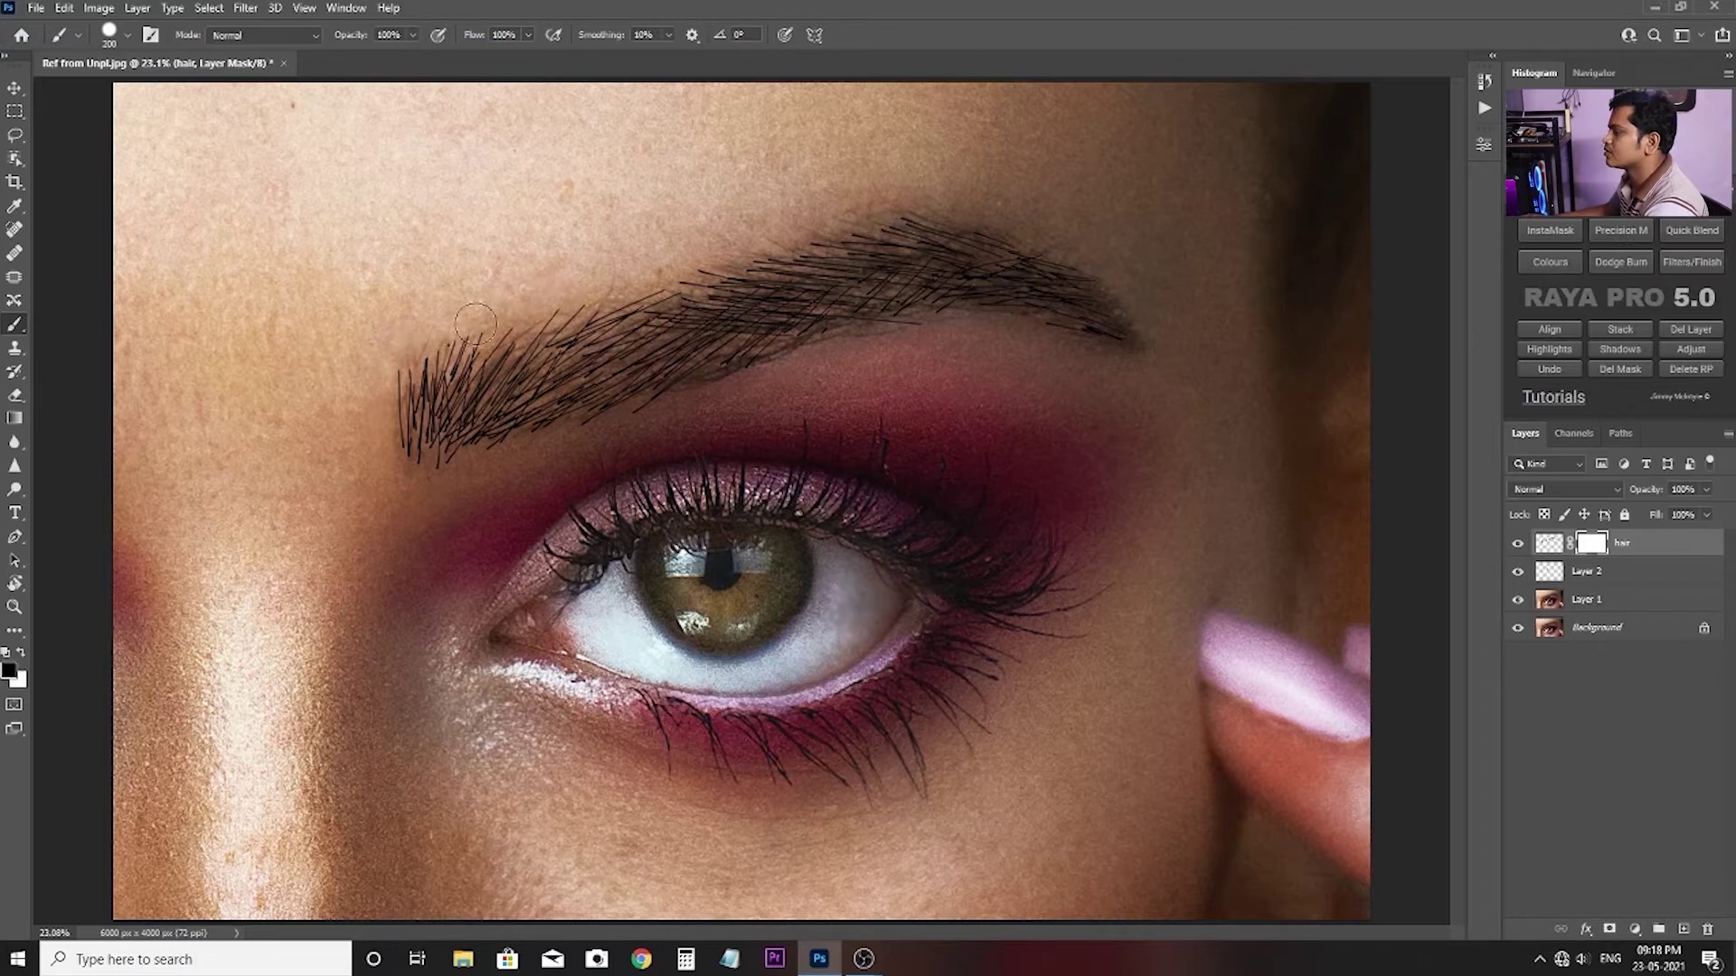
left_click_drag(538, 312, 561, 285)
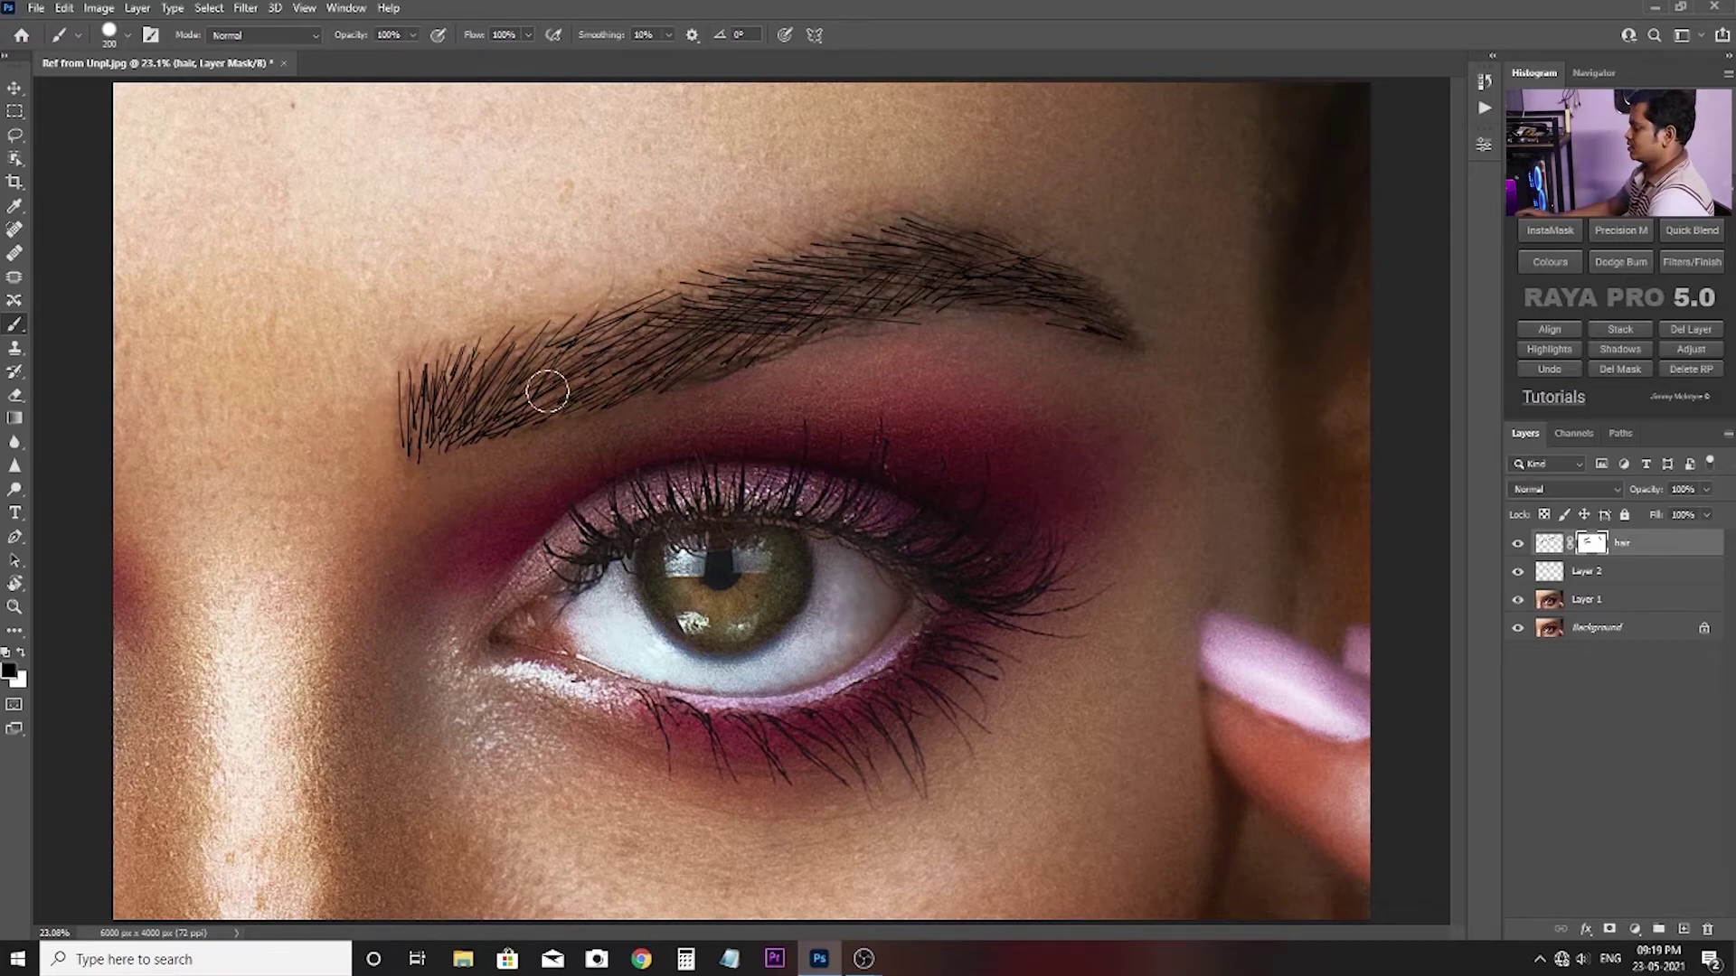
key("ctrl+plus")
key("ctrl+plus")
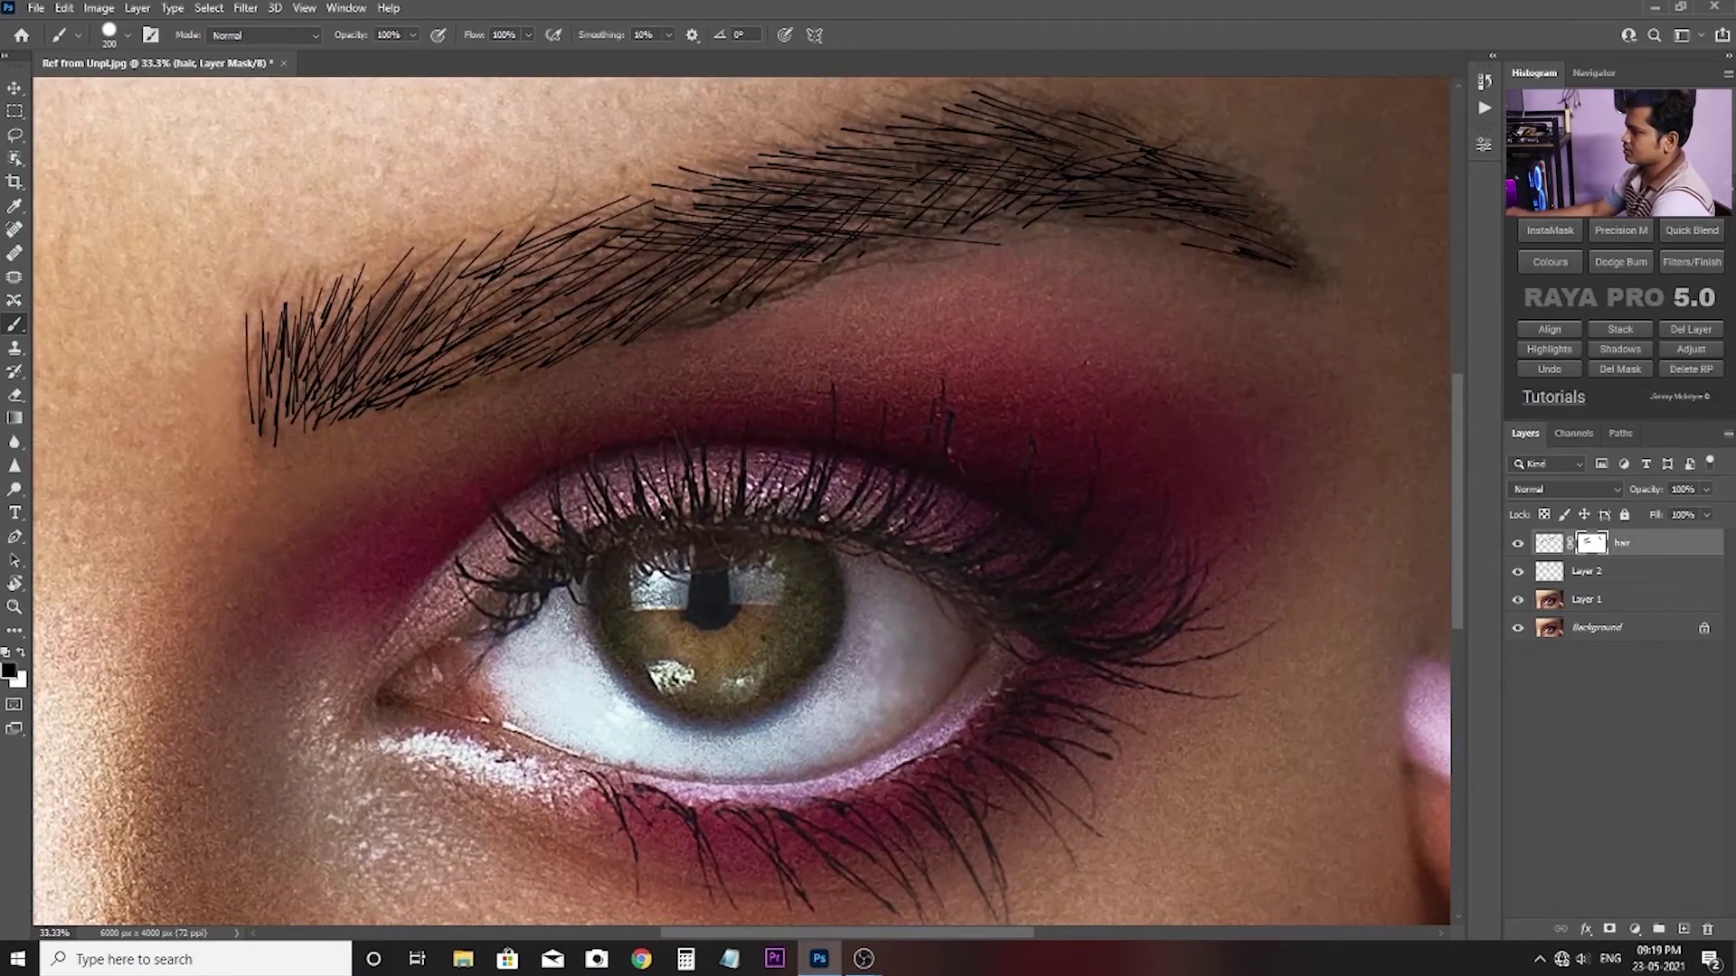
key("ctrl+minus")
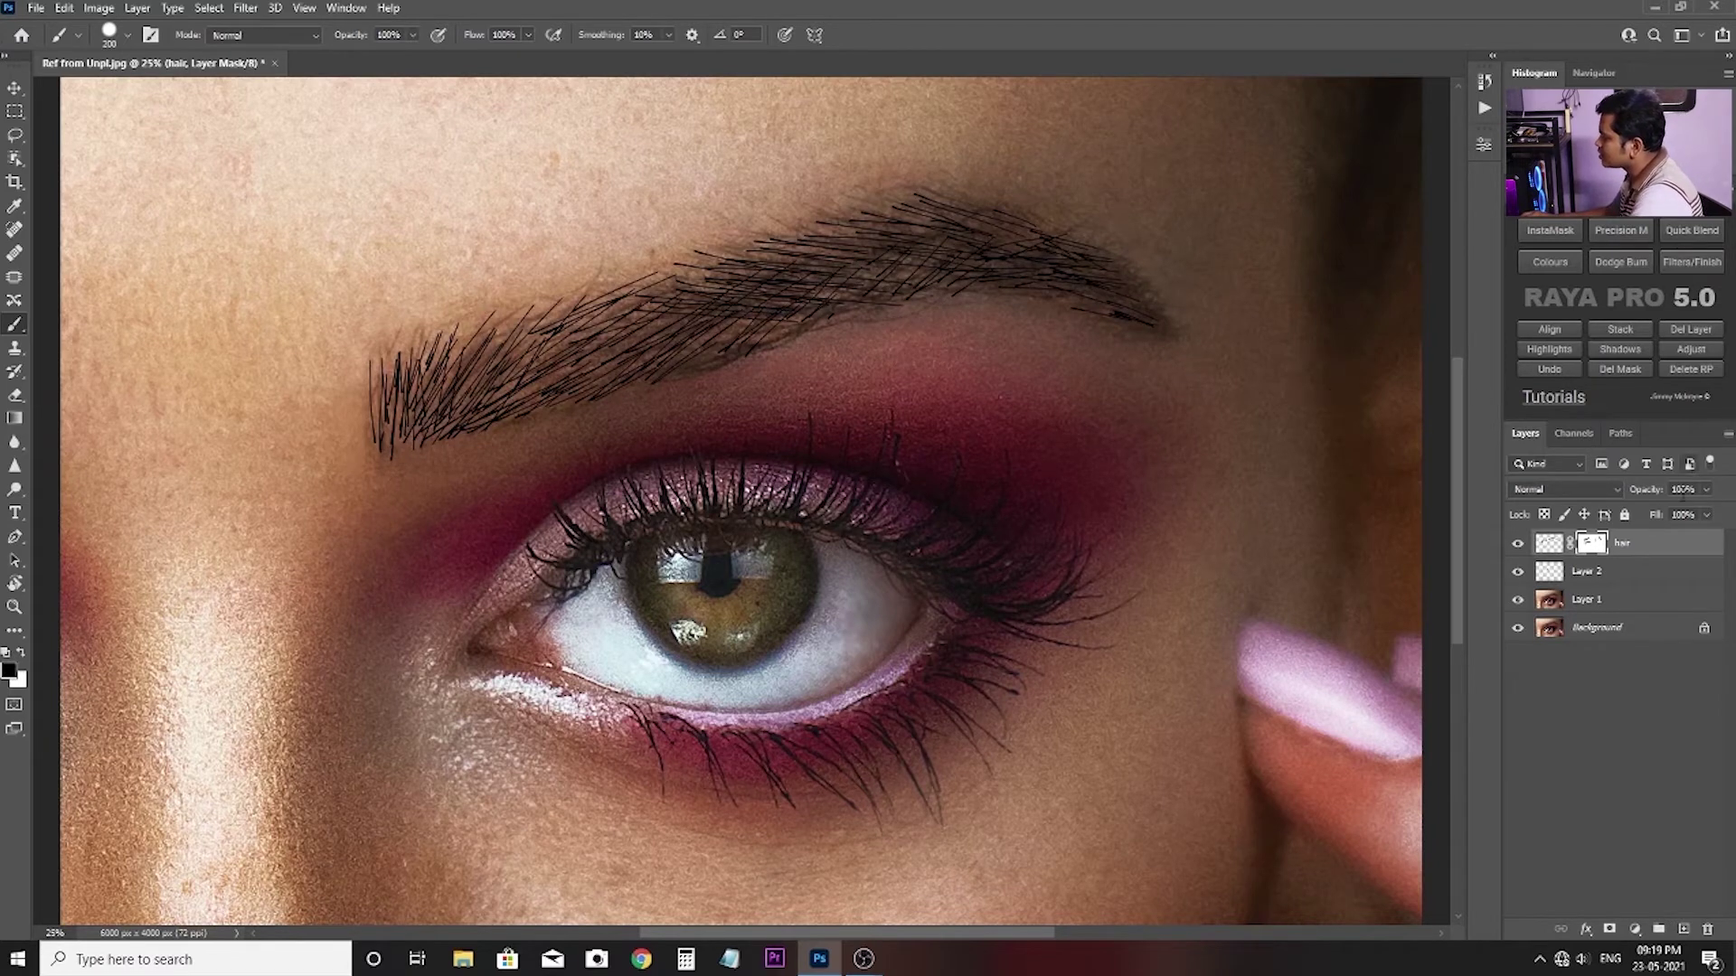
Test opacity values on the hair layer, then set it to 35% and check the eyebrow.
left_click(1706, 515)
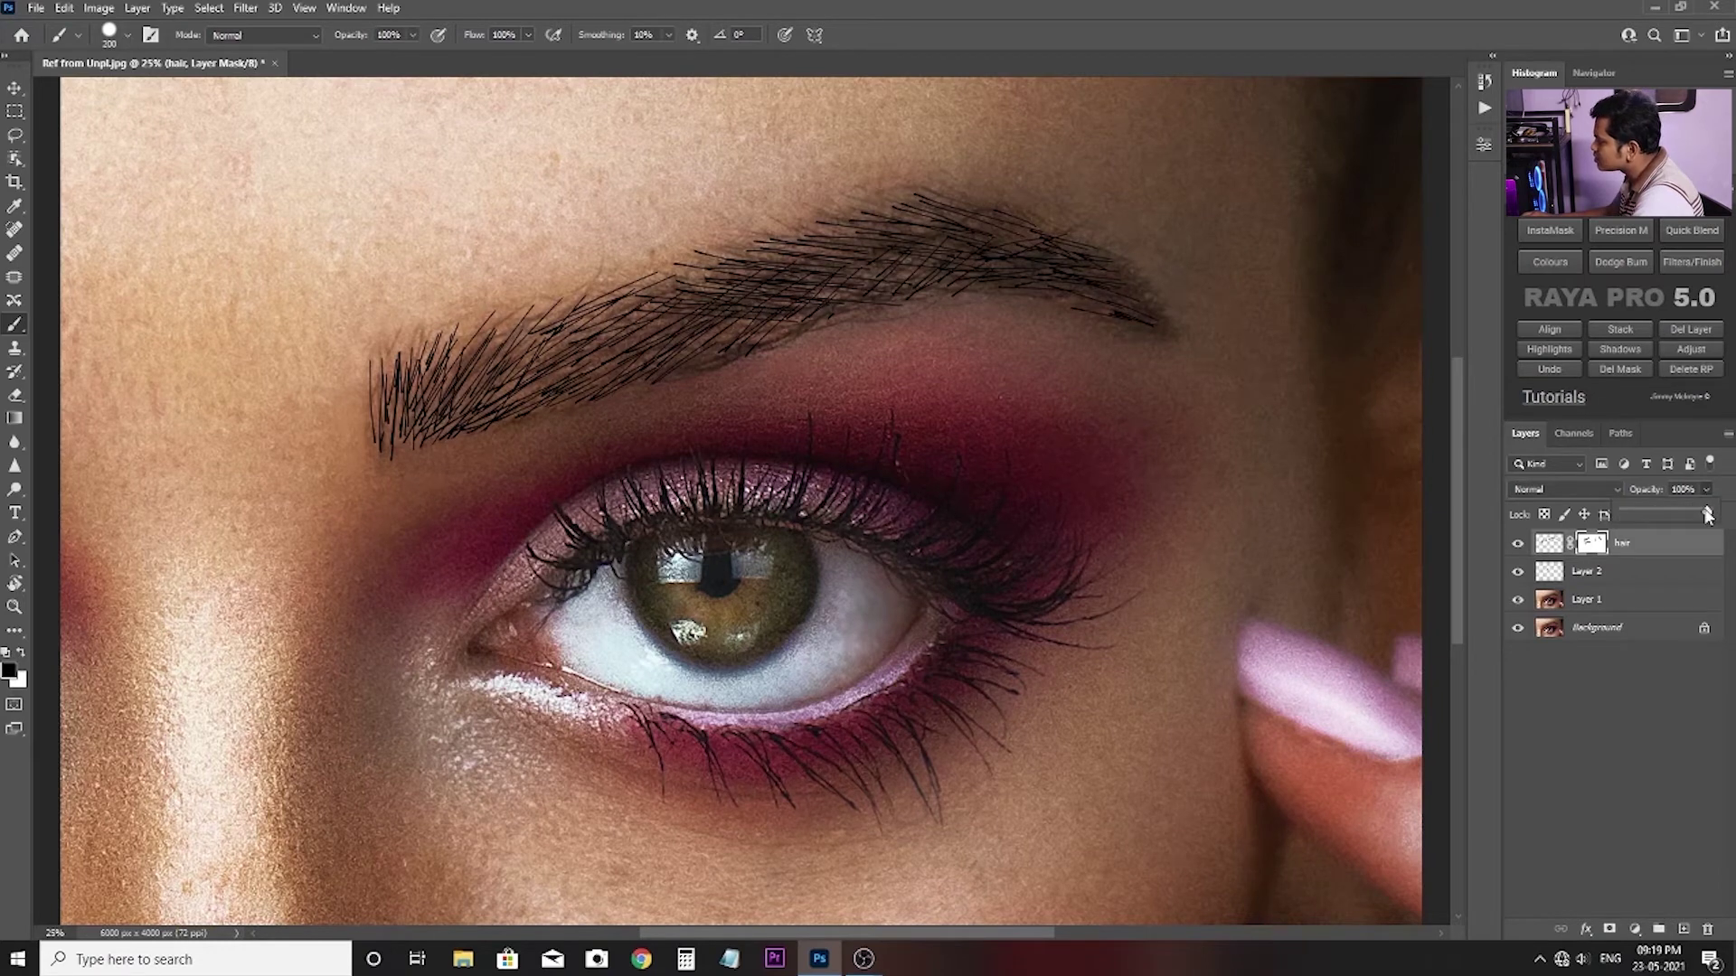
left_click_drag(1706, 514, 1692, 515)
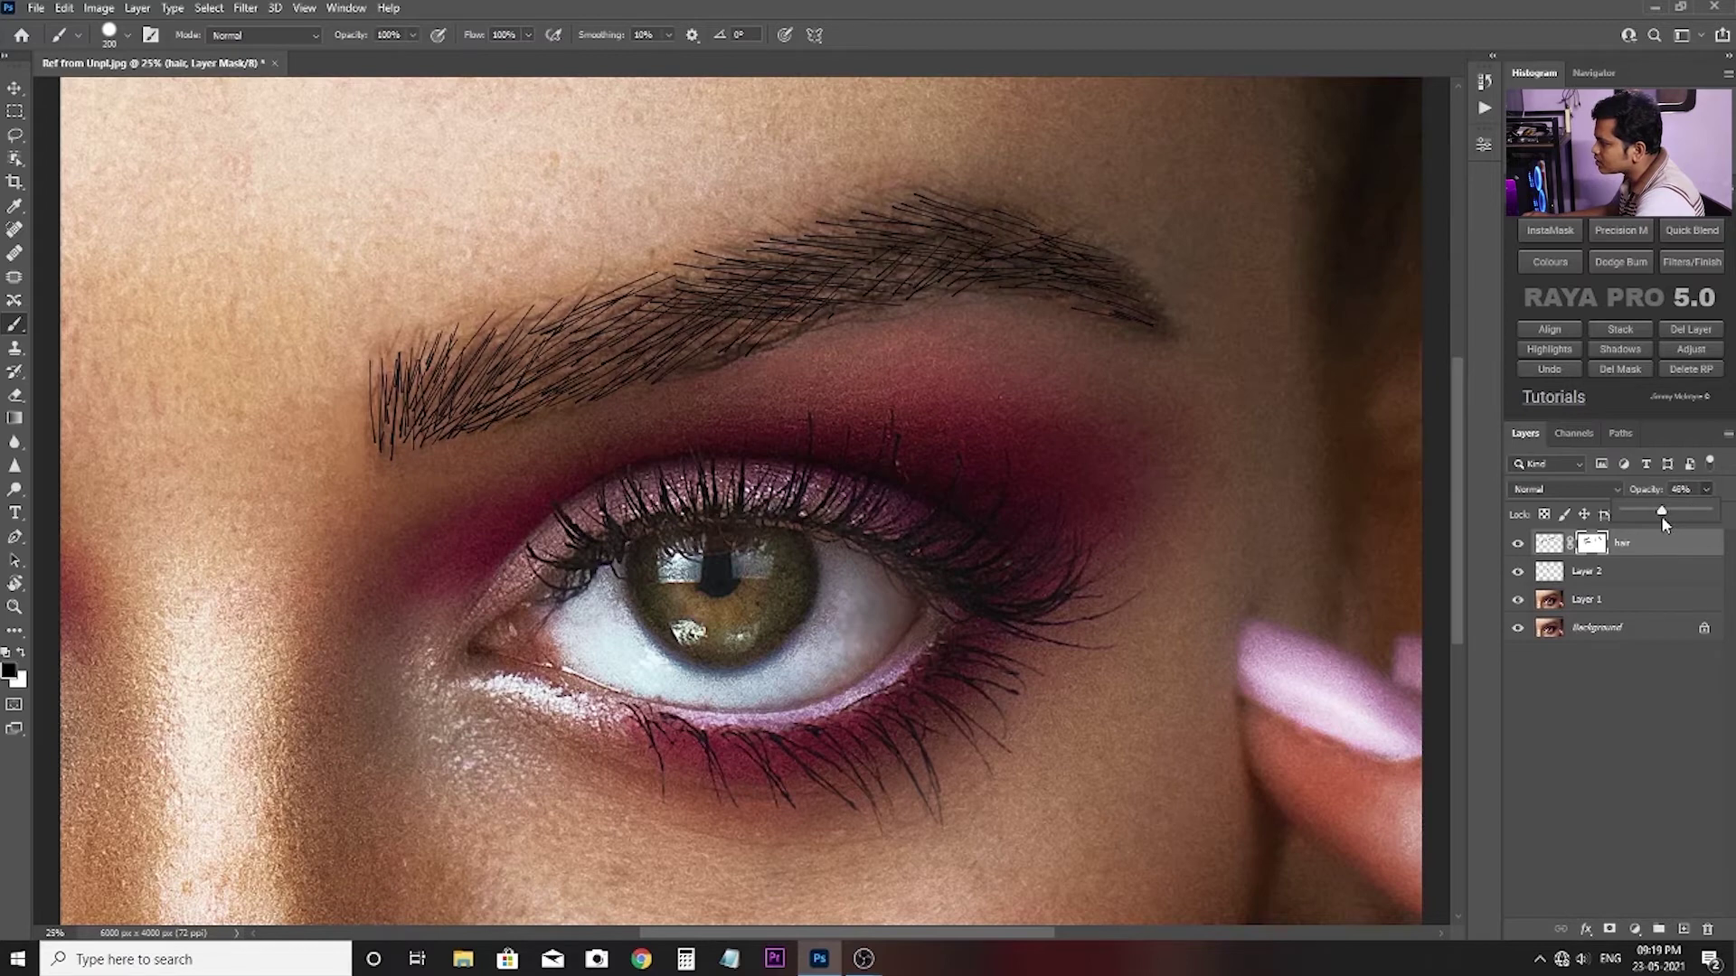
left_click_drag(1653, 521, 1645, 523)
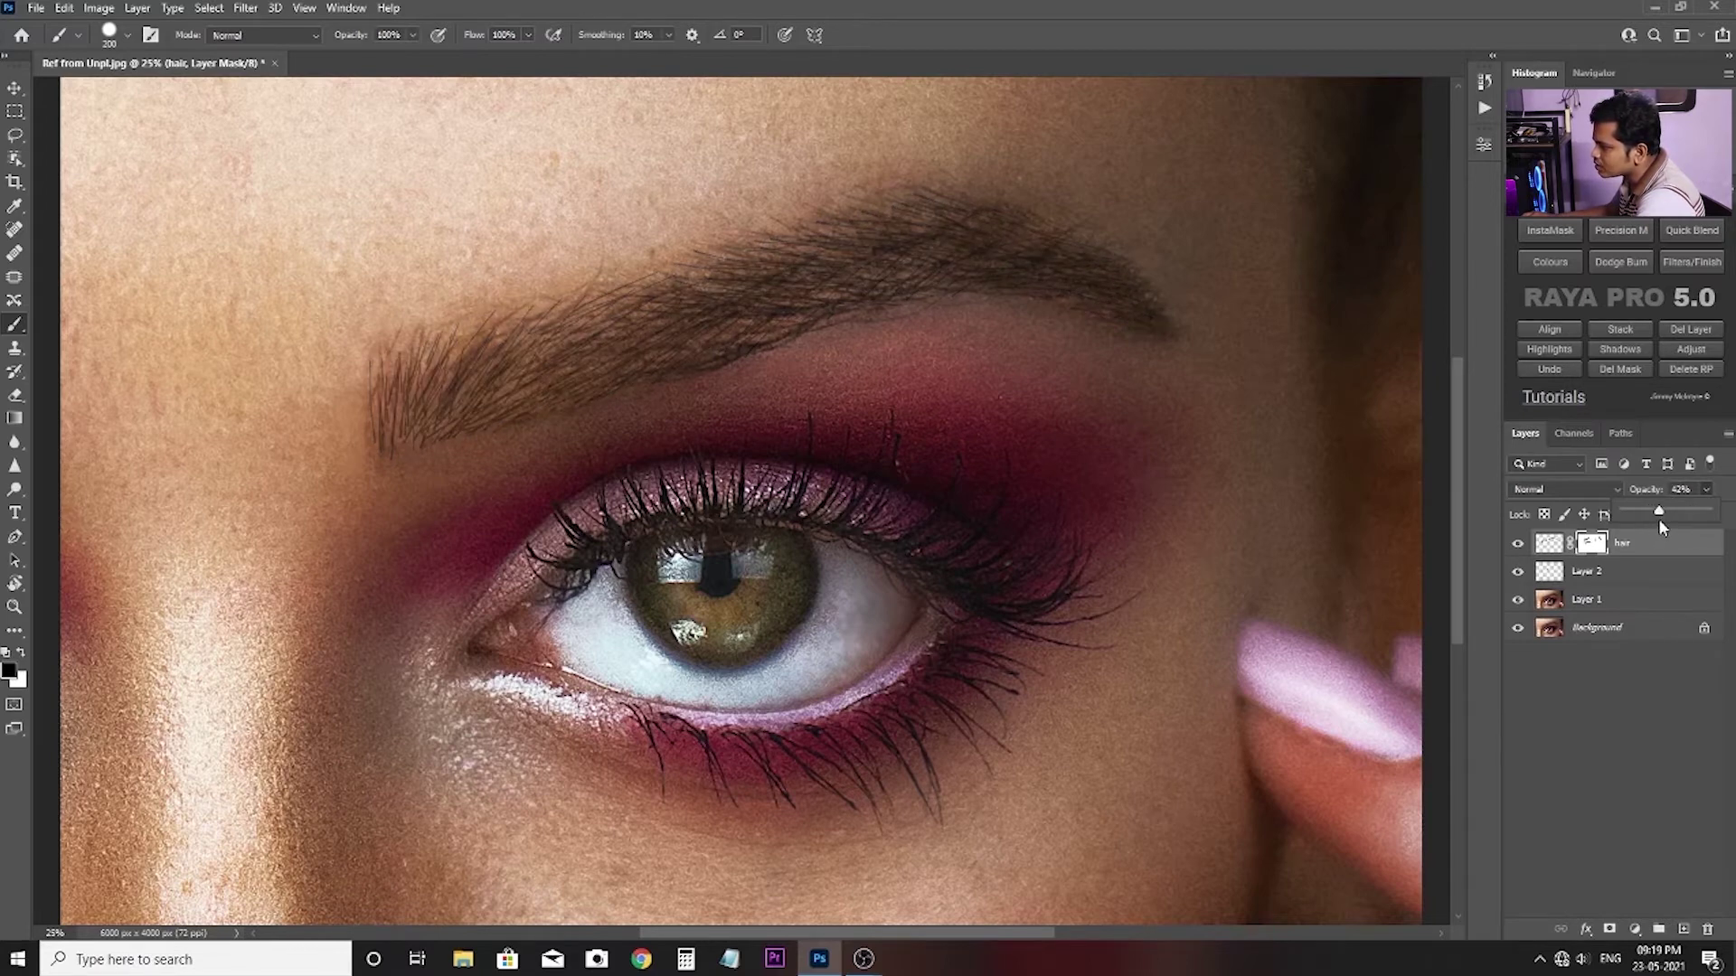
left_click_drag(1658, 518, 1663, 517)
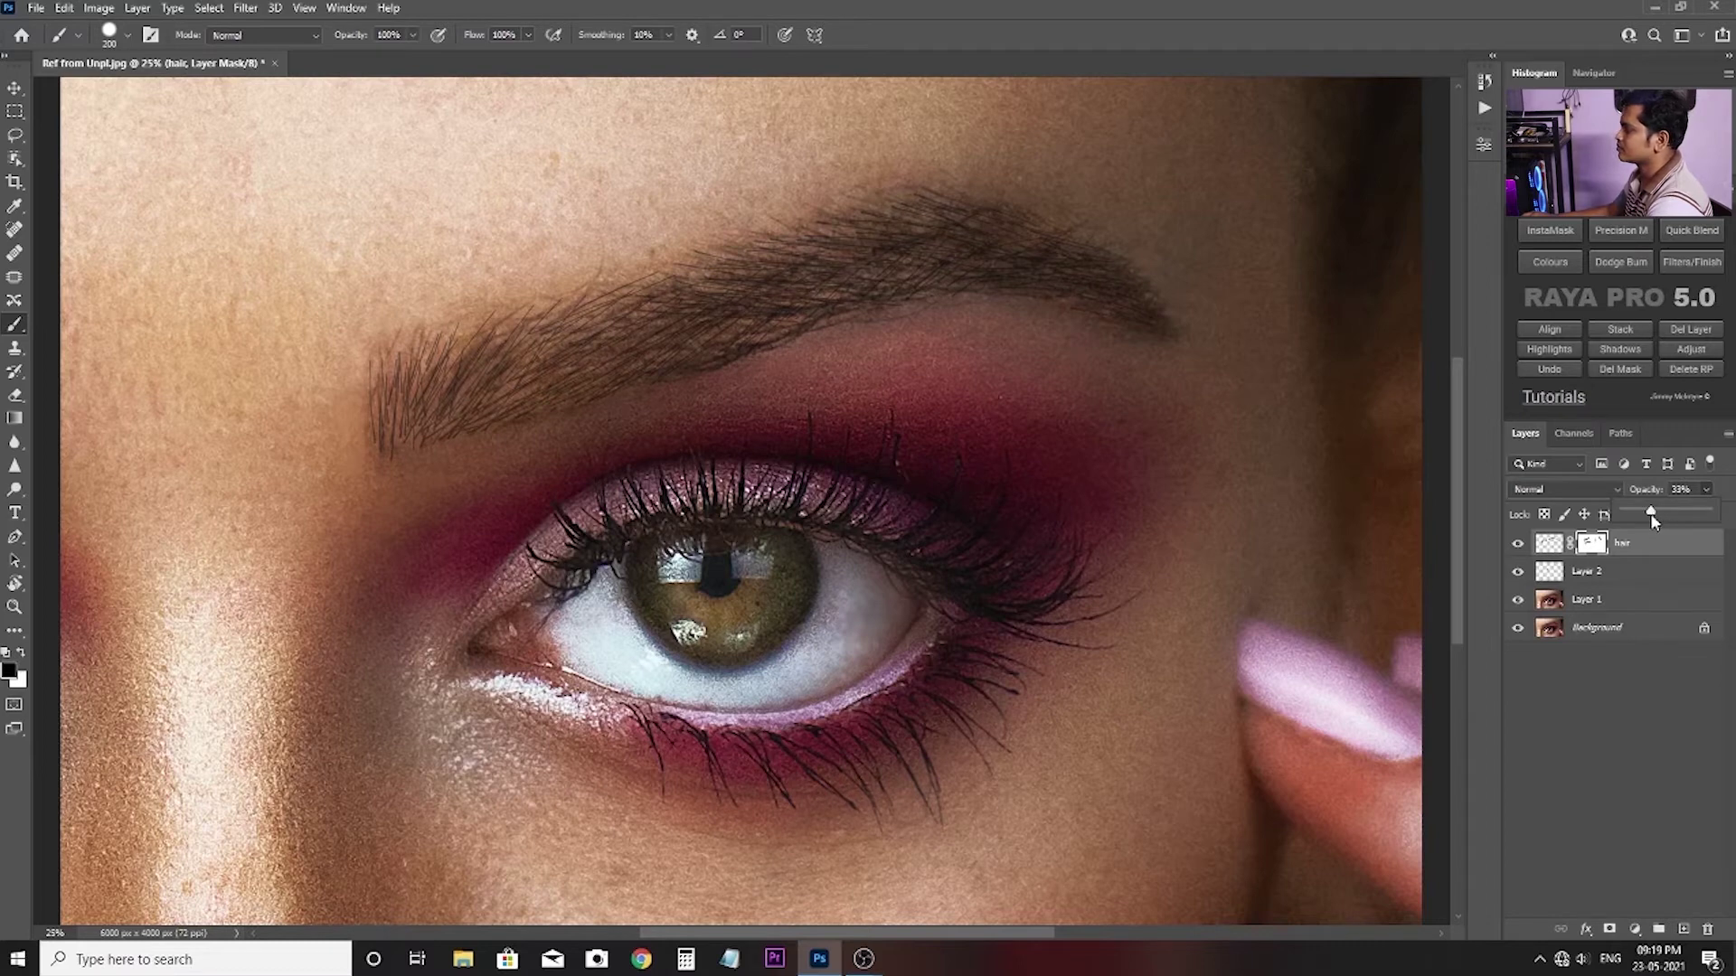
left_click(1680, 489)
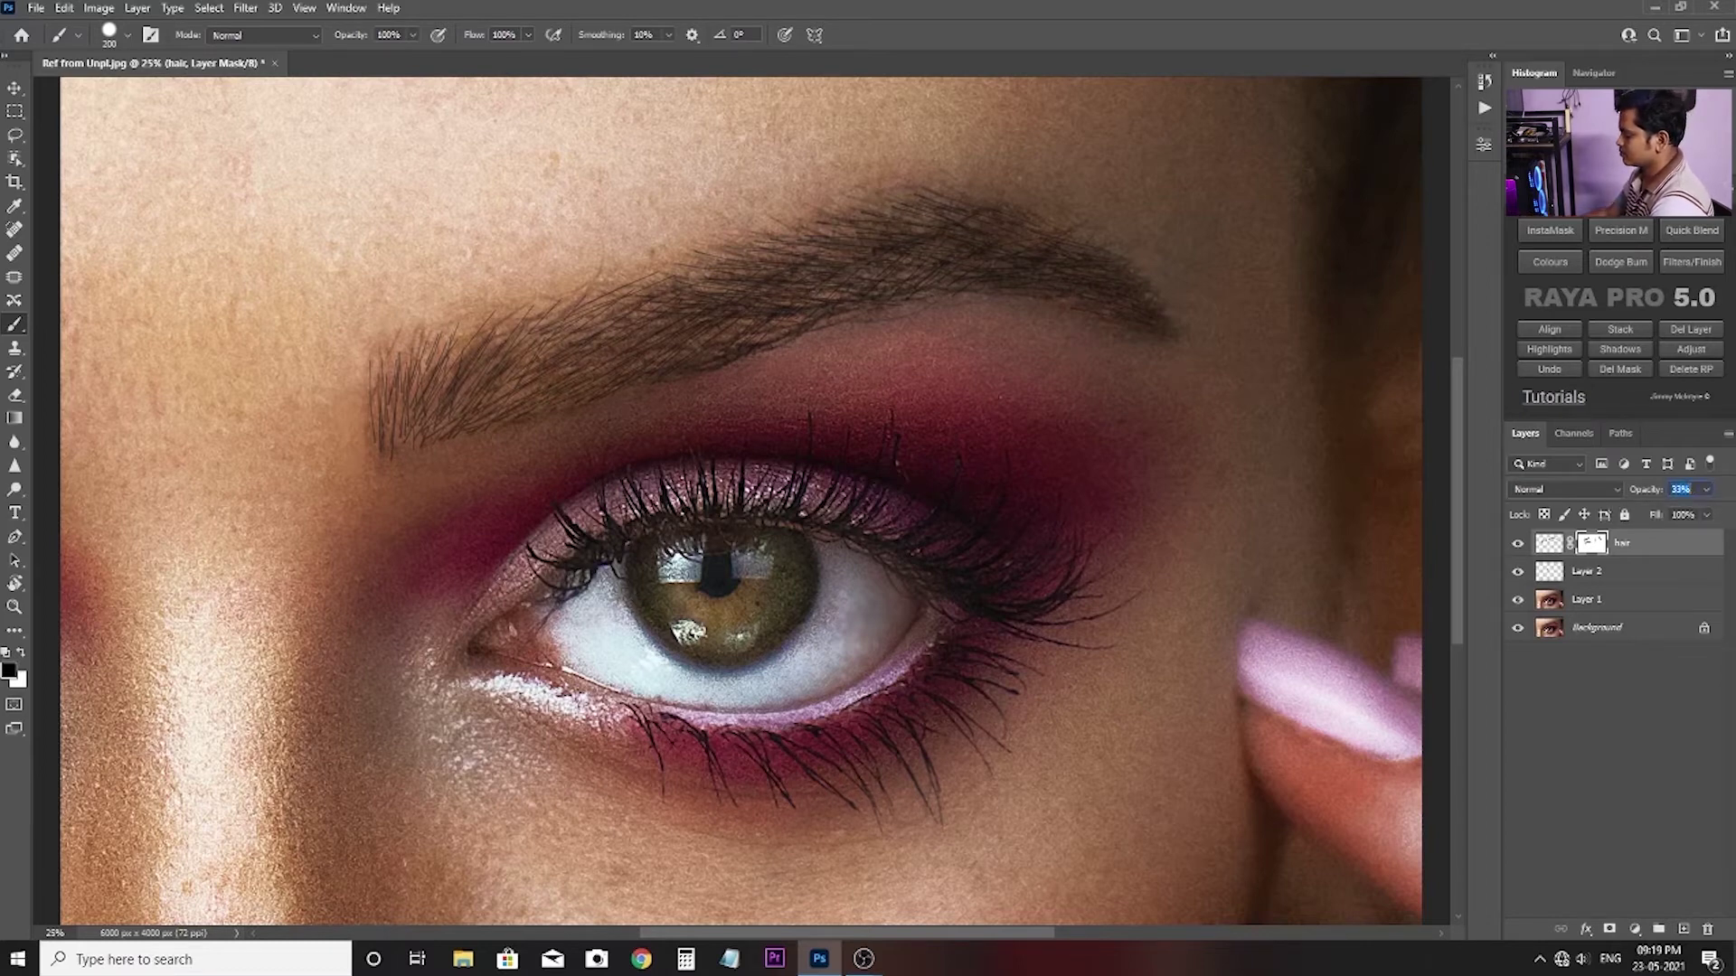
type("35")
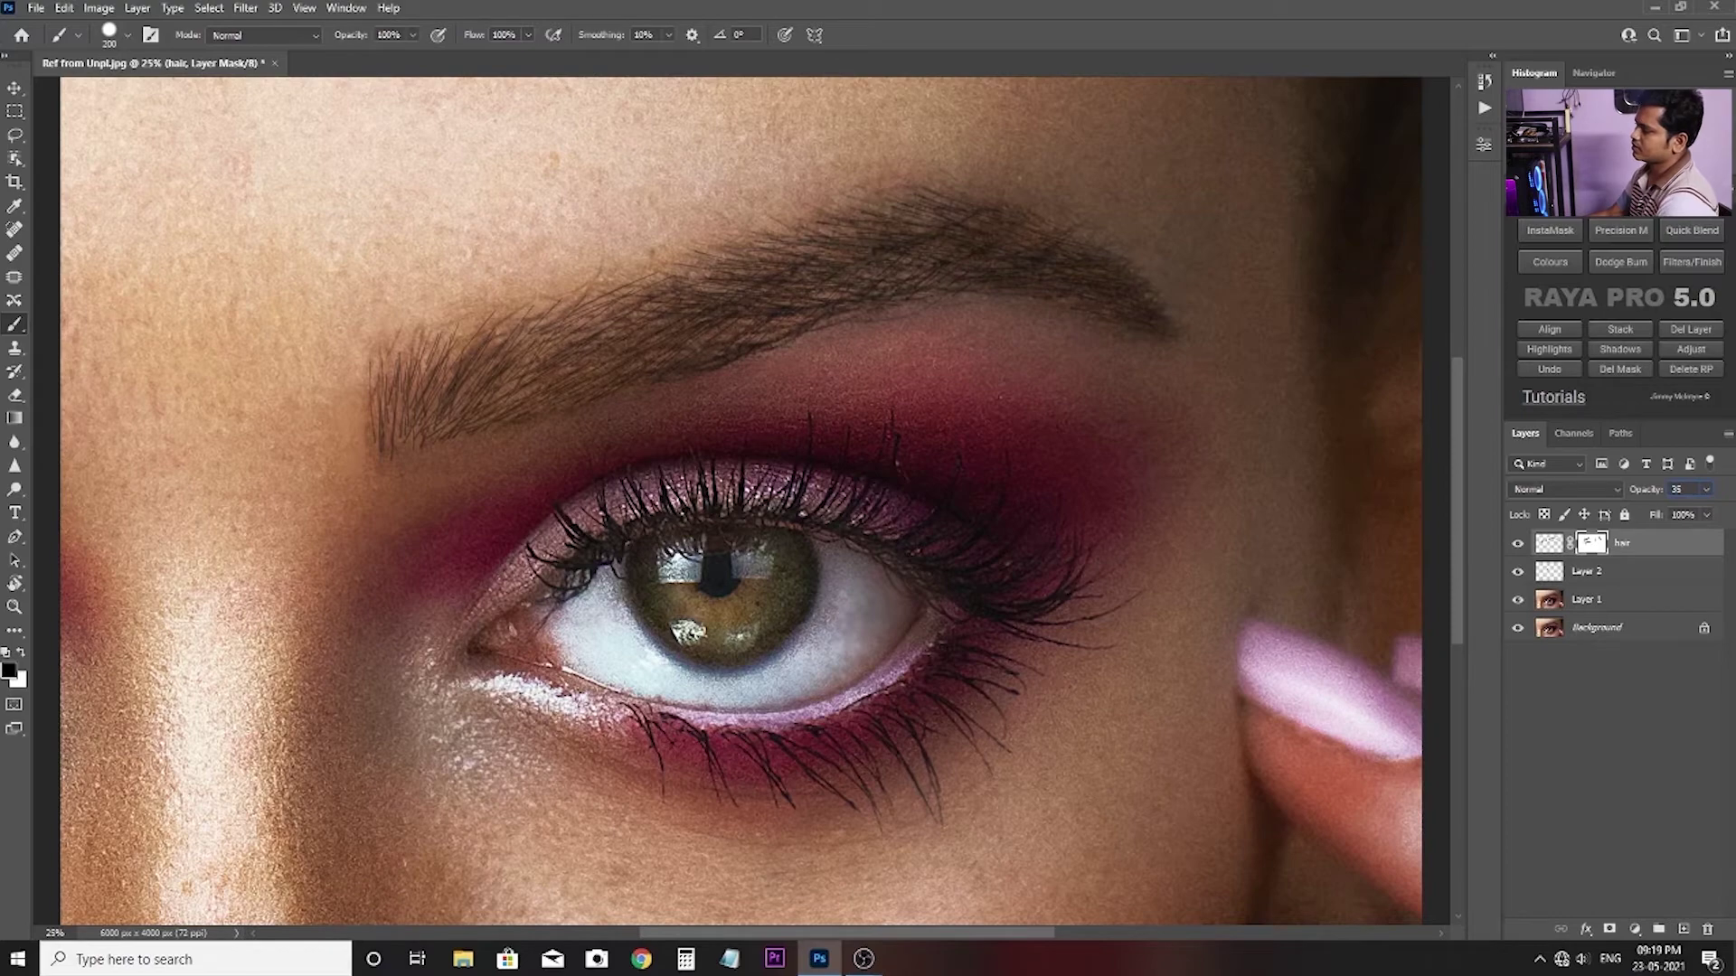
key("ctrl+plus")
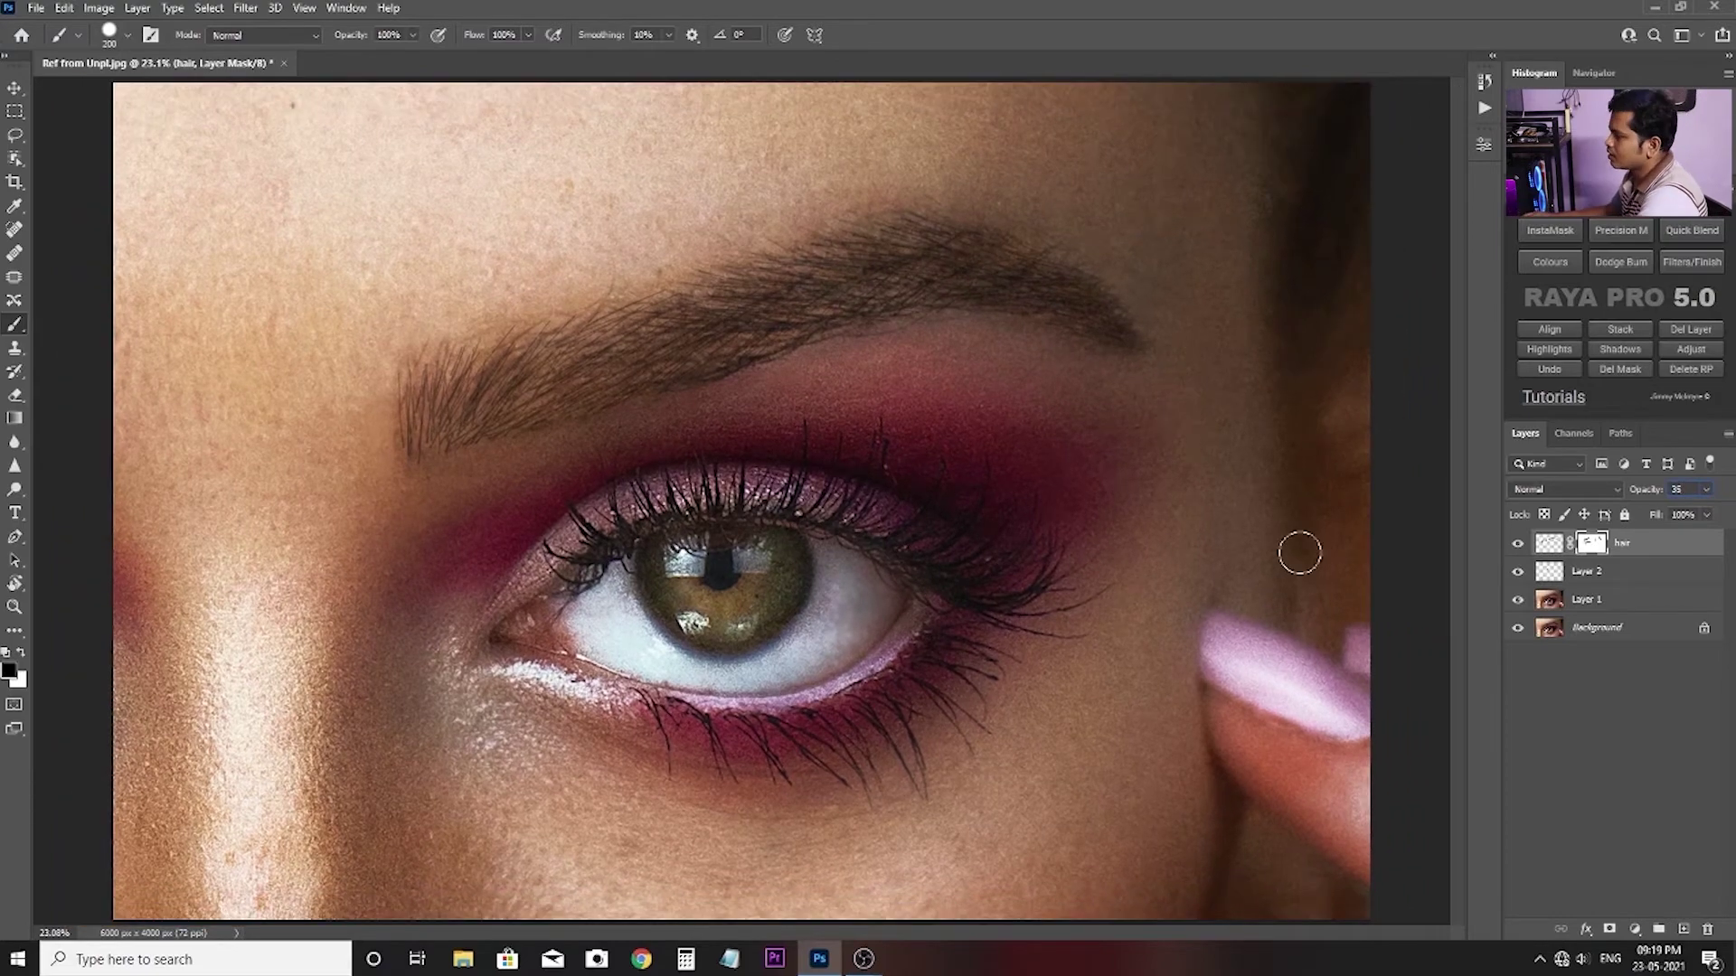
key("ctrl+minus")
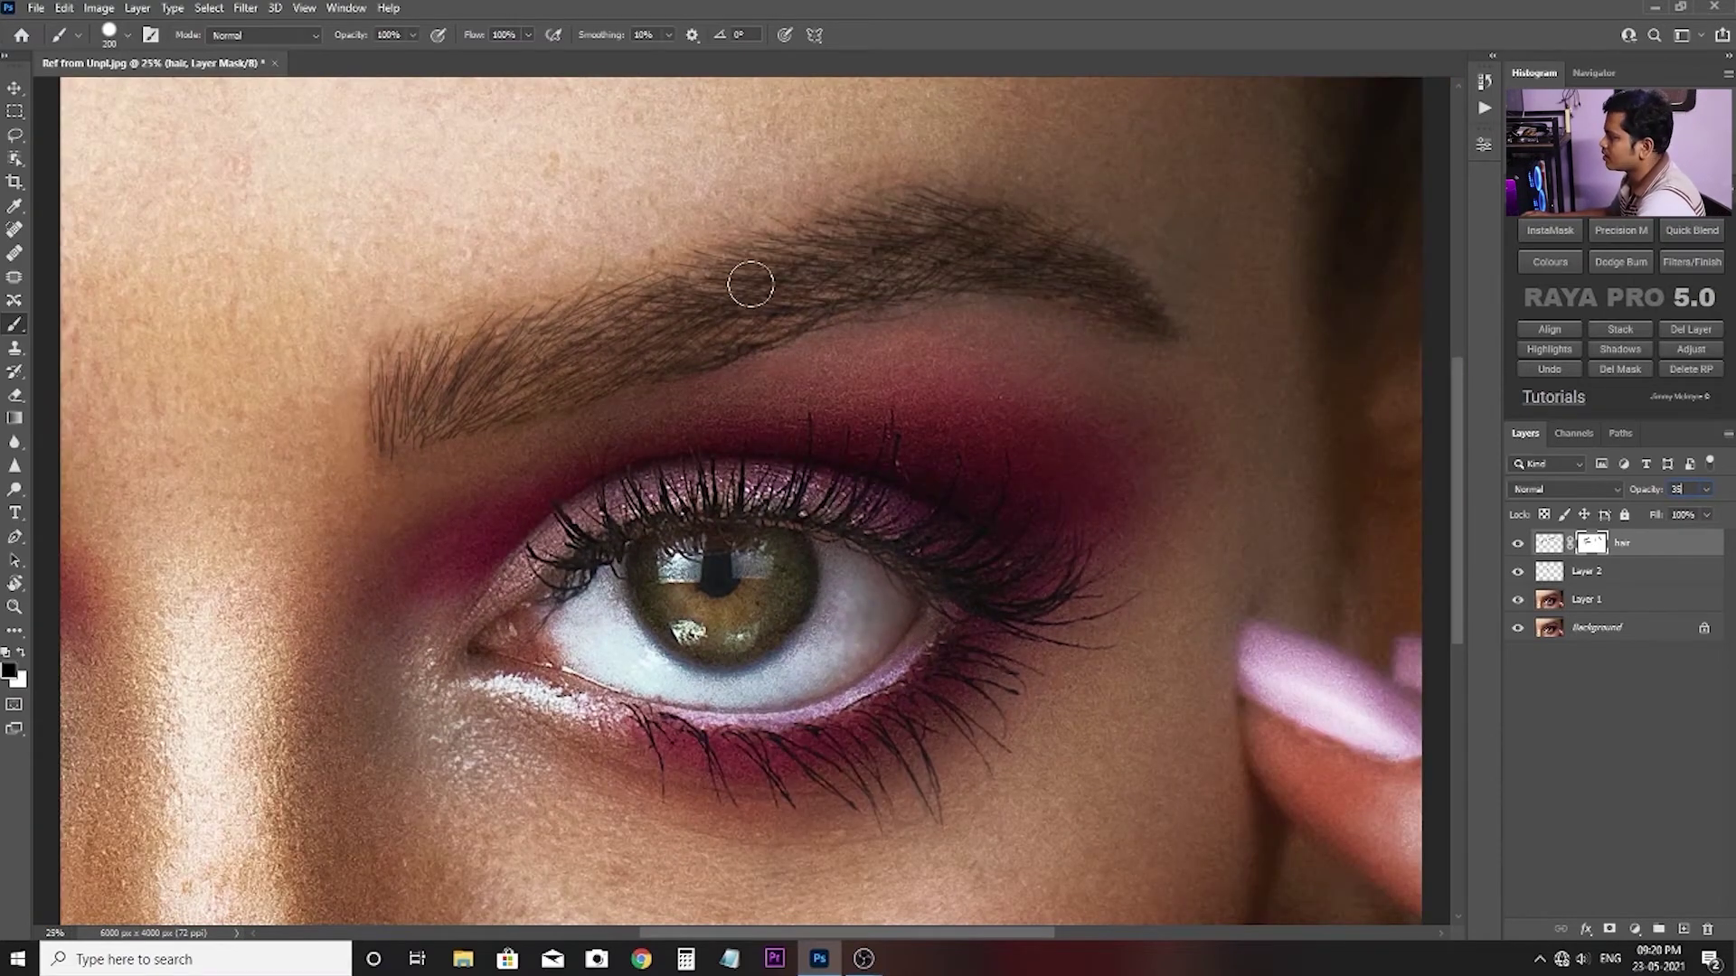
key("alt+ctrl+r")
Feather the hair mask edge to 10 px and fade the hair copy layer to 5% opacity.
left_click_drag(1491, 667, 1573, 666)
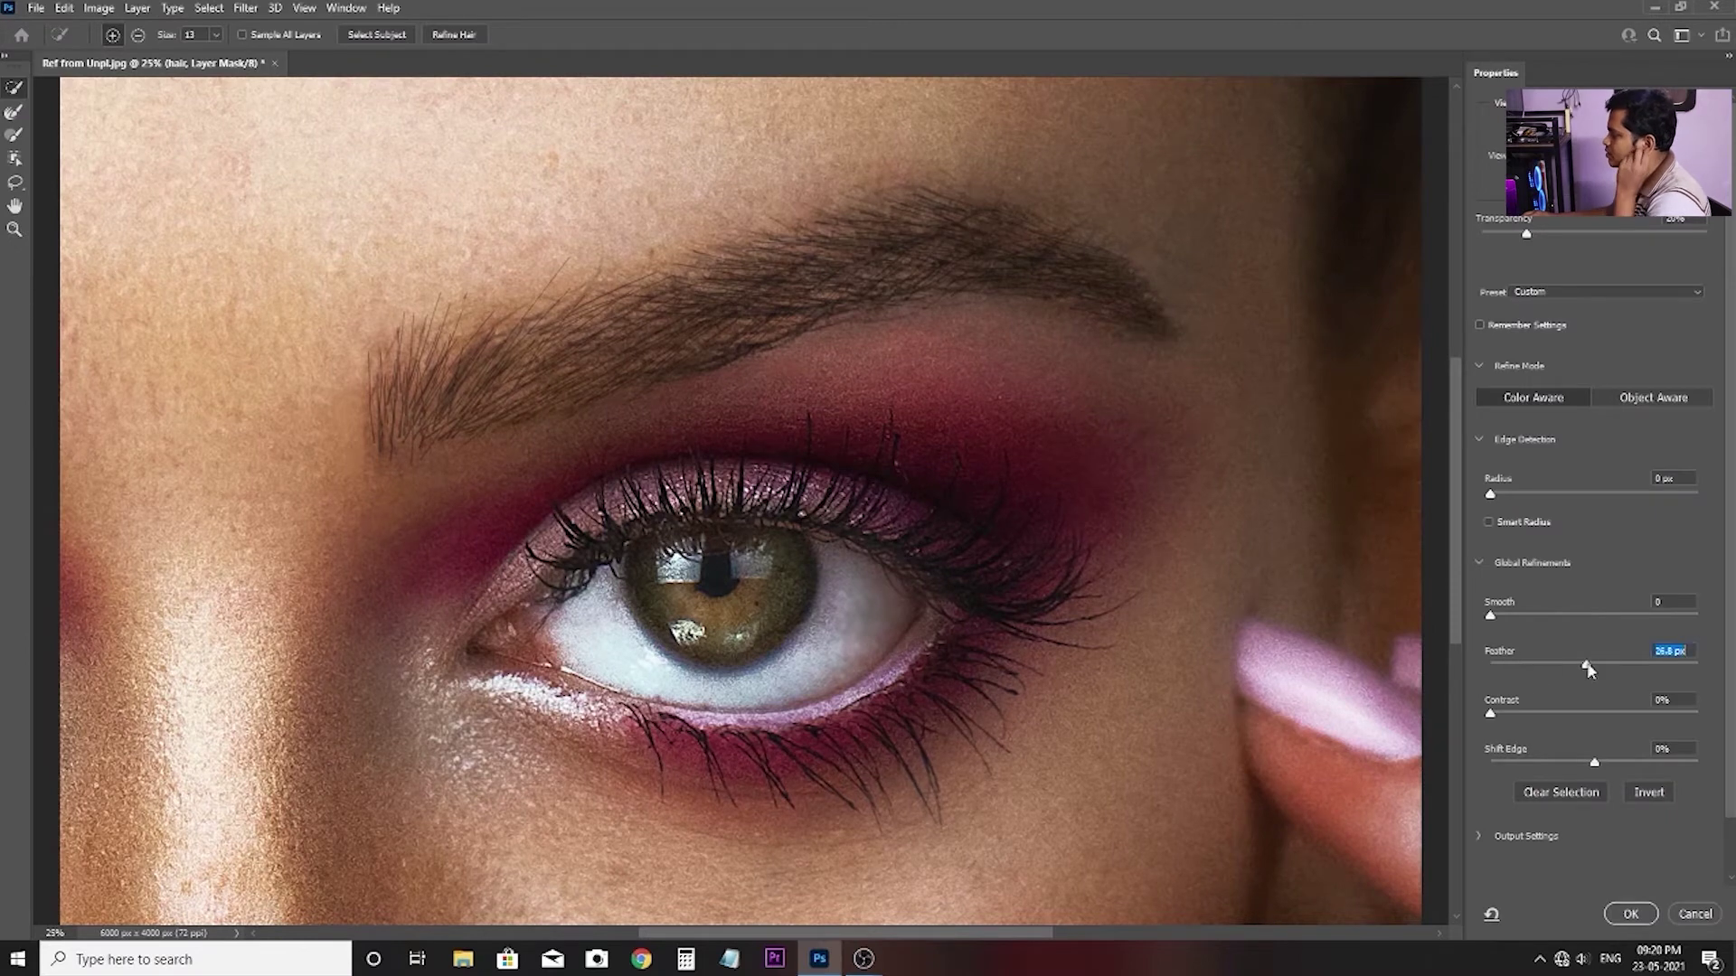
left_click(1625, 916)
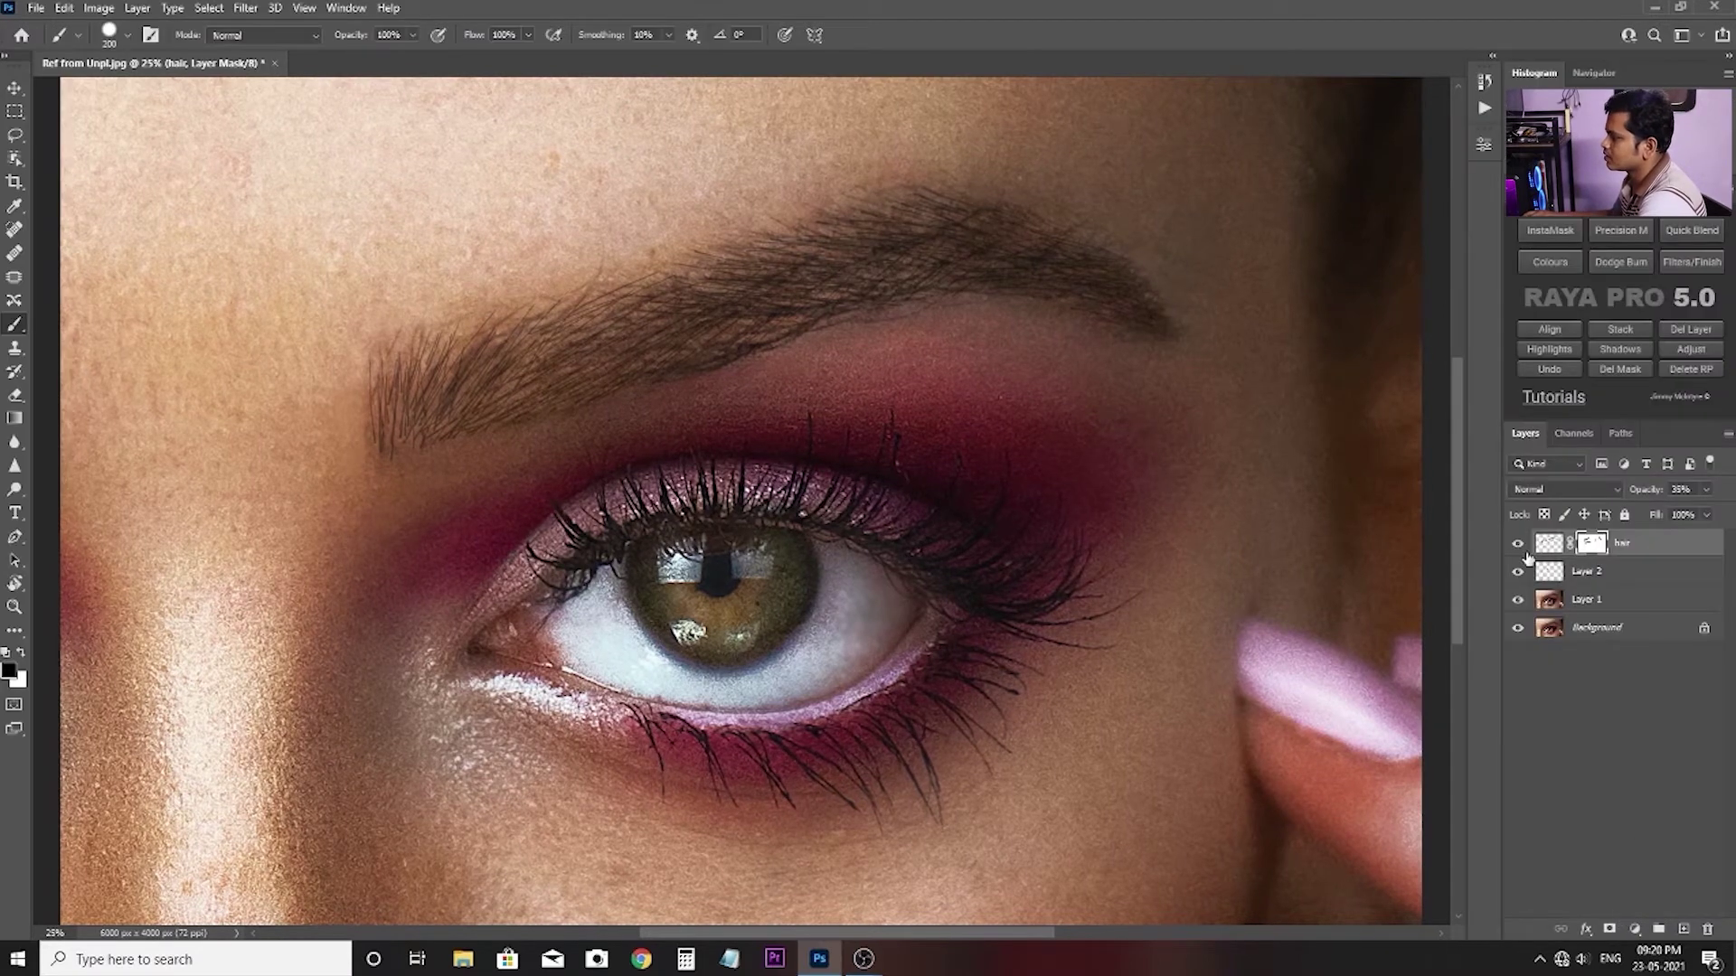
left_click_drag(1706, 489, 1646, 513)
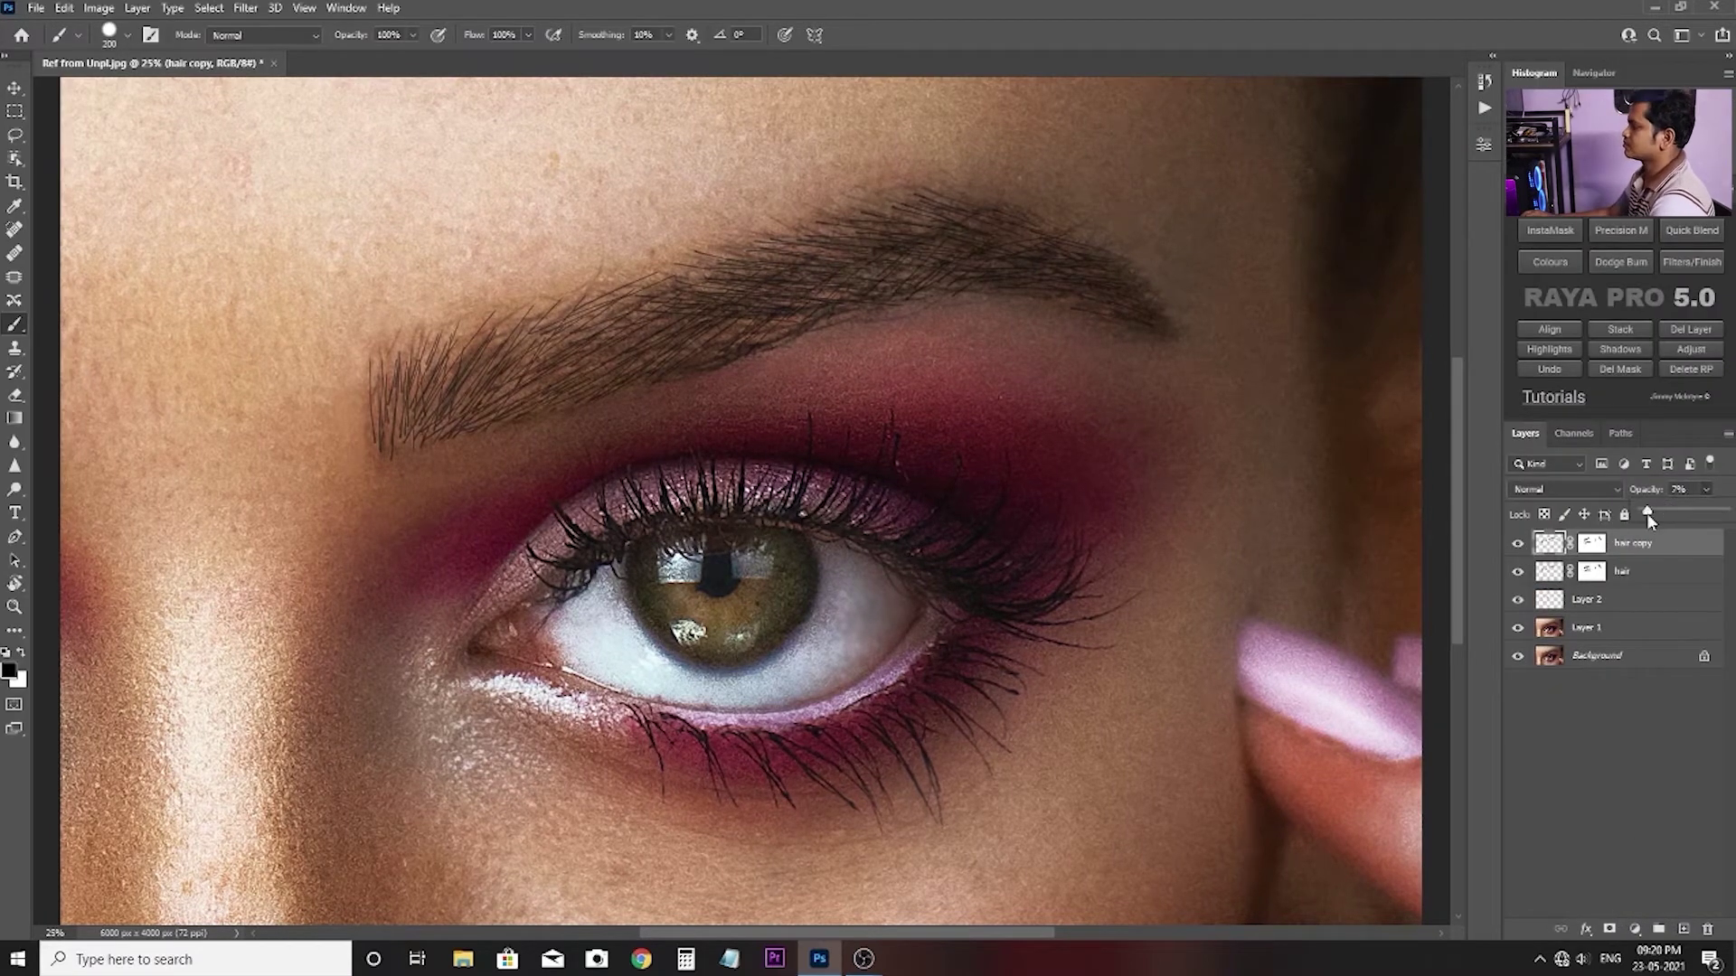
left_click(1654, 698)
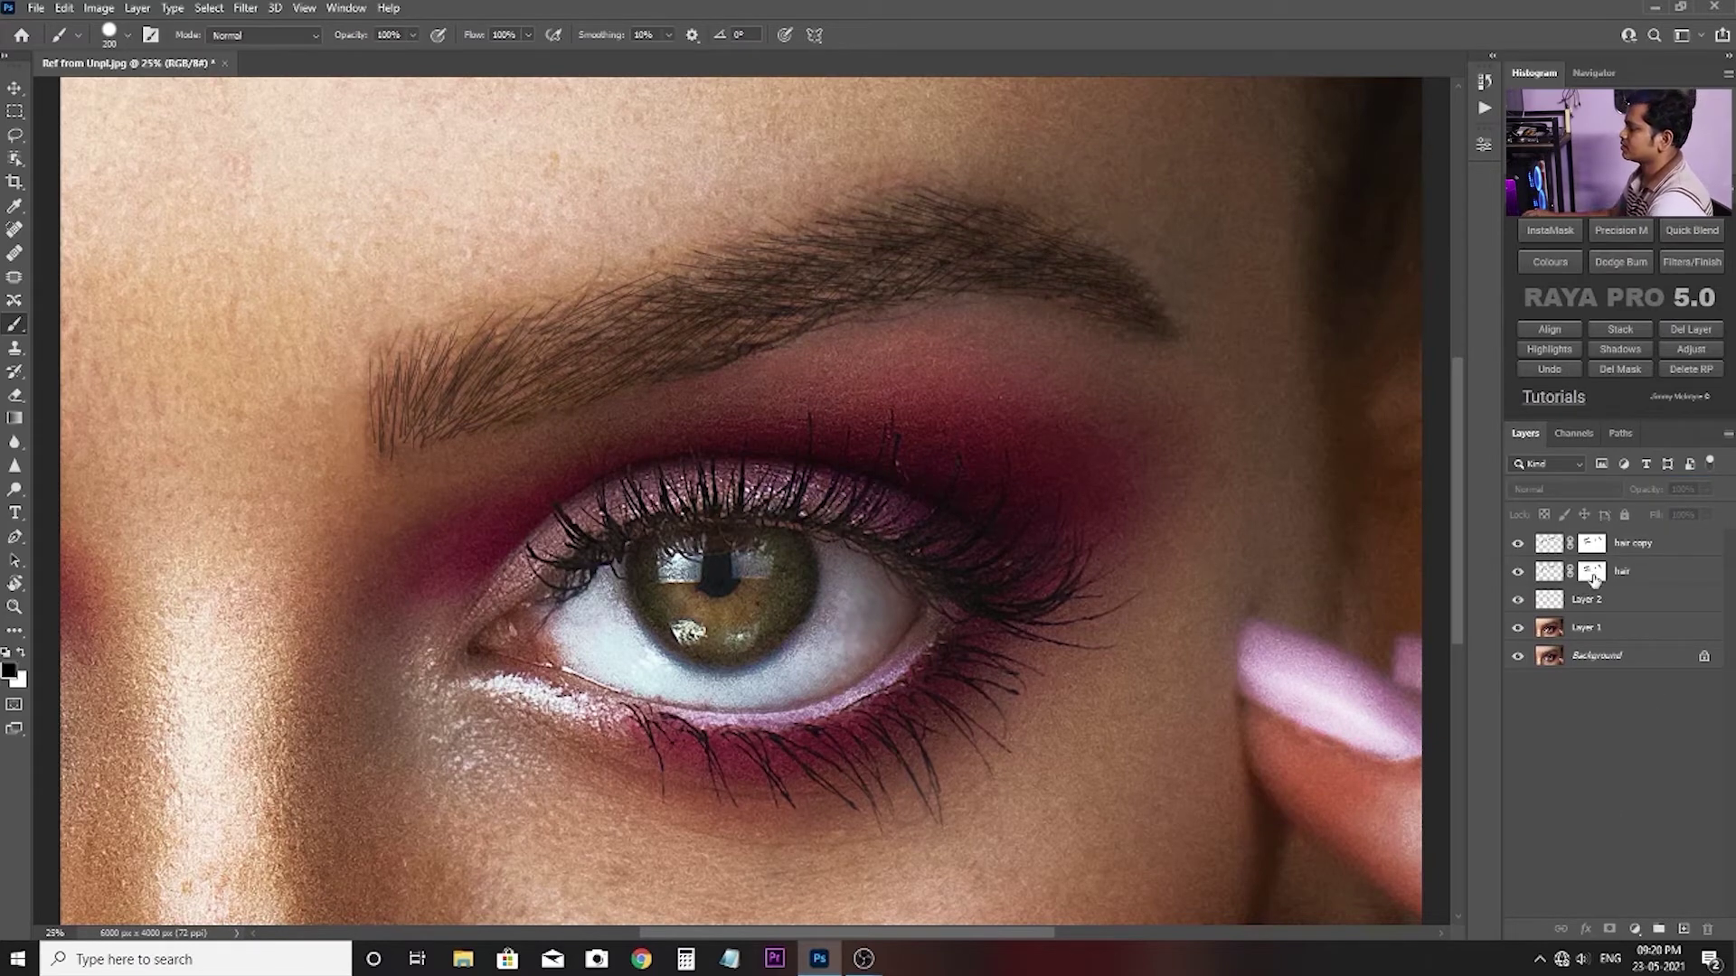
left_click(1552, 551)
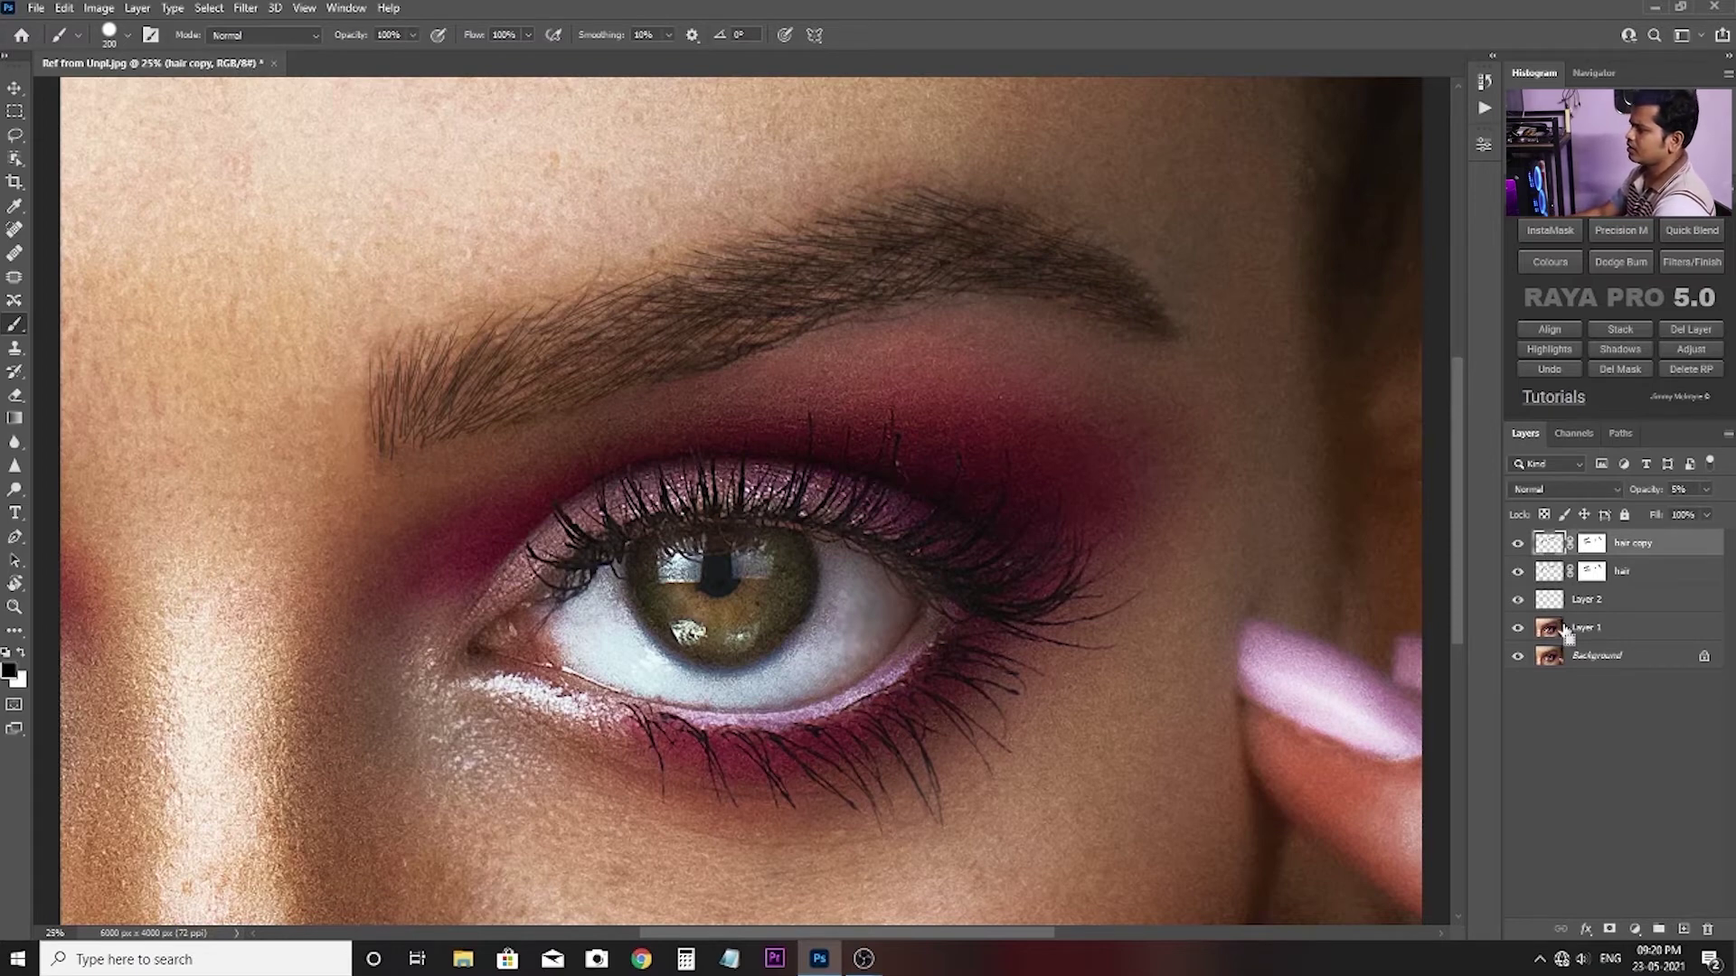
key("ctrl+minus")
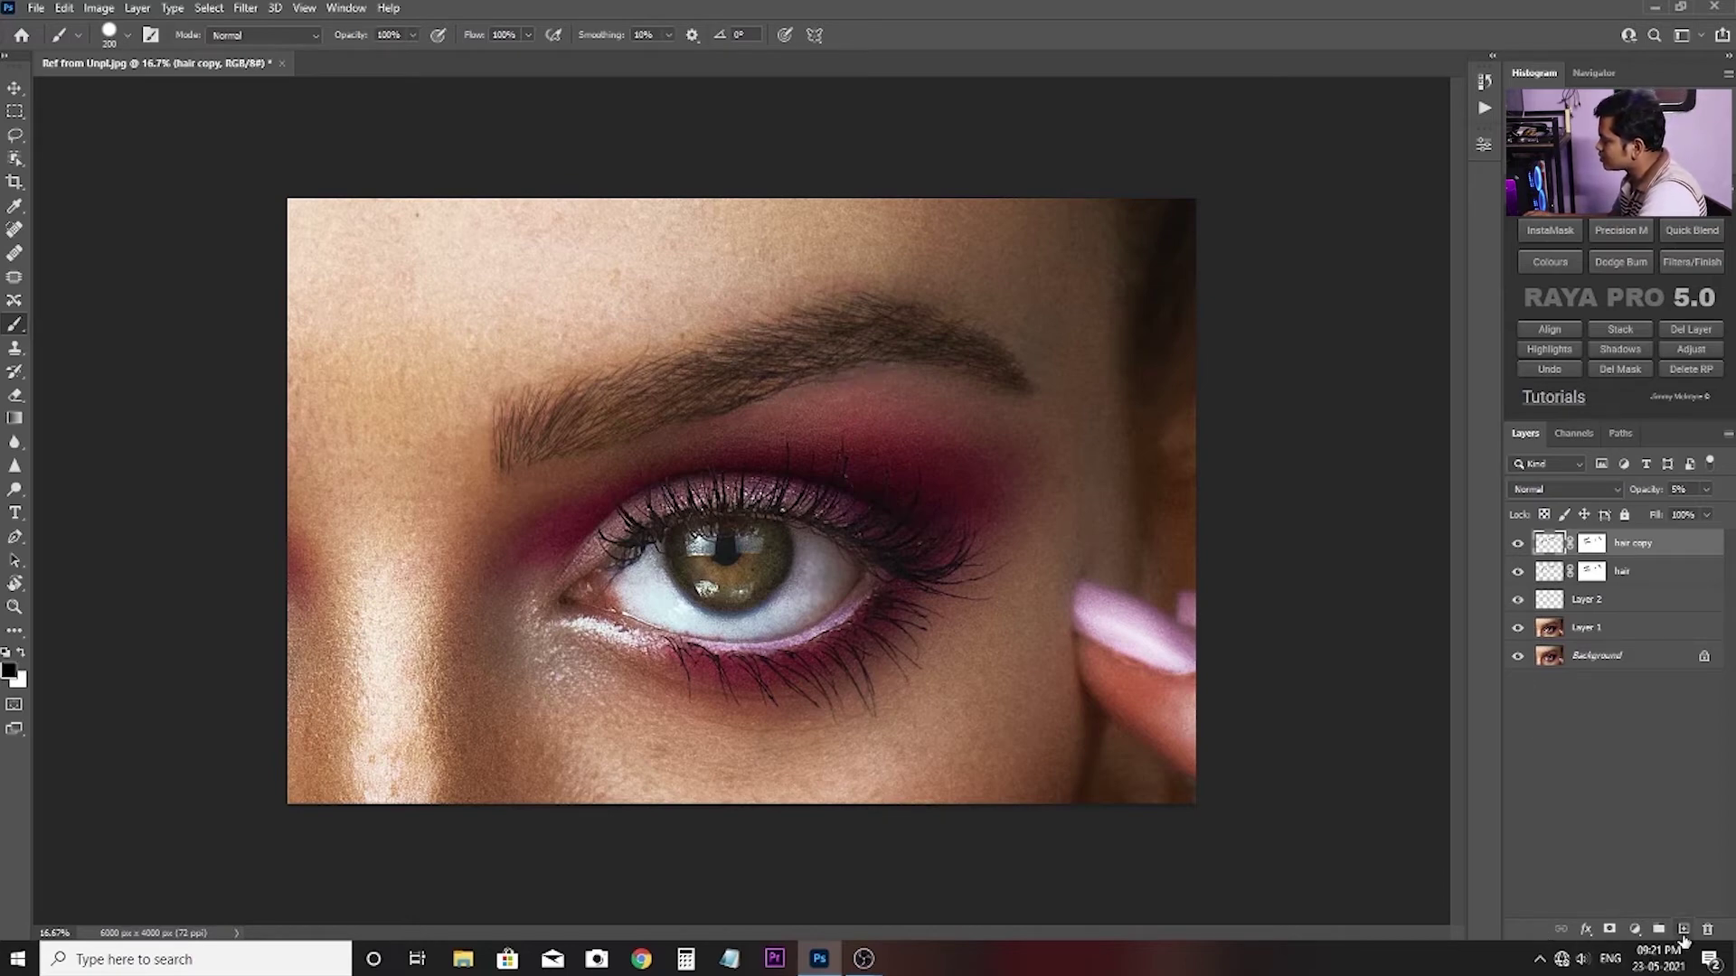
Add a new Layer 3 and lasso a selection over the skin above the eyebrow.
left_click(1683, 929)
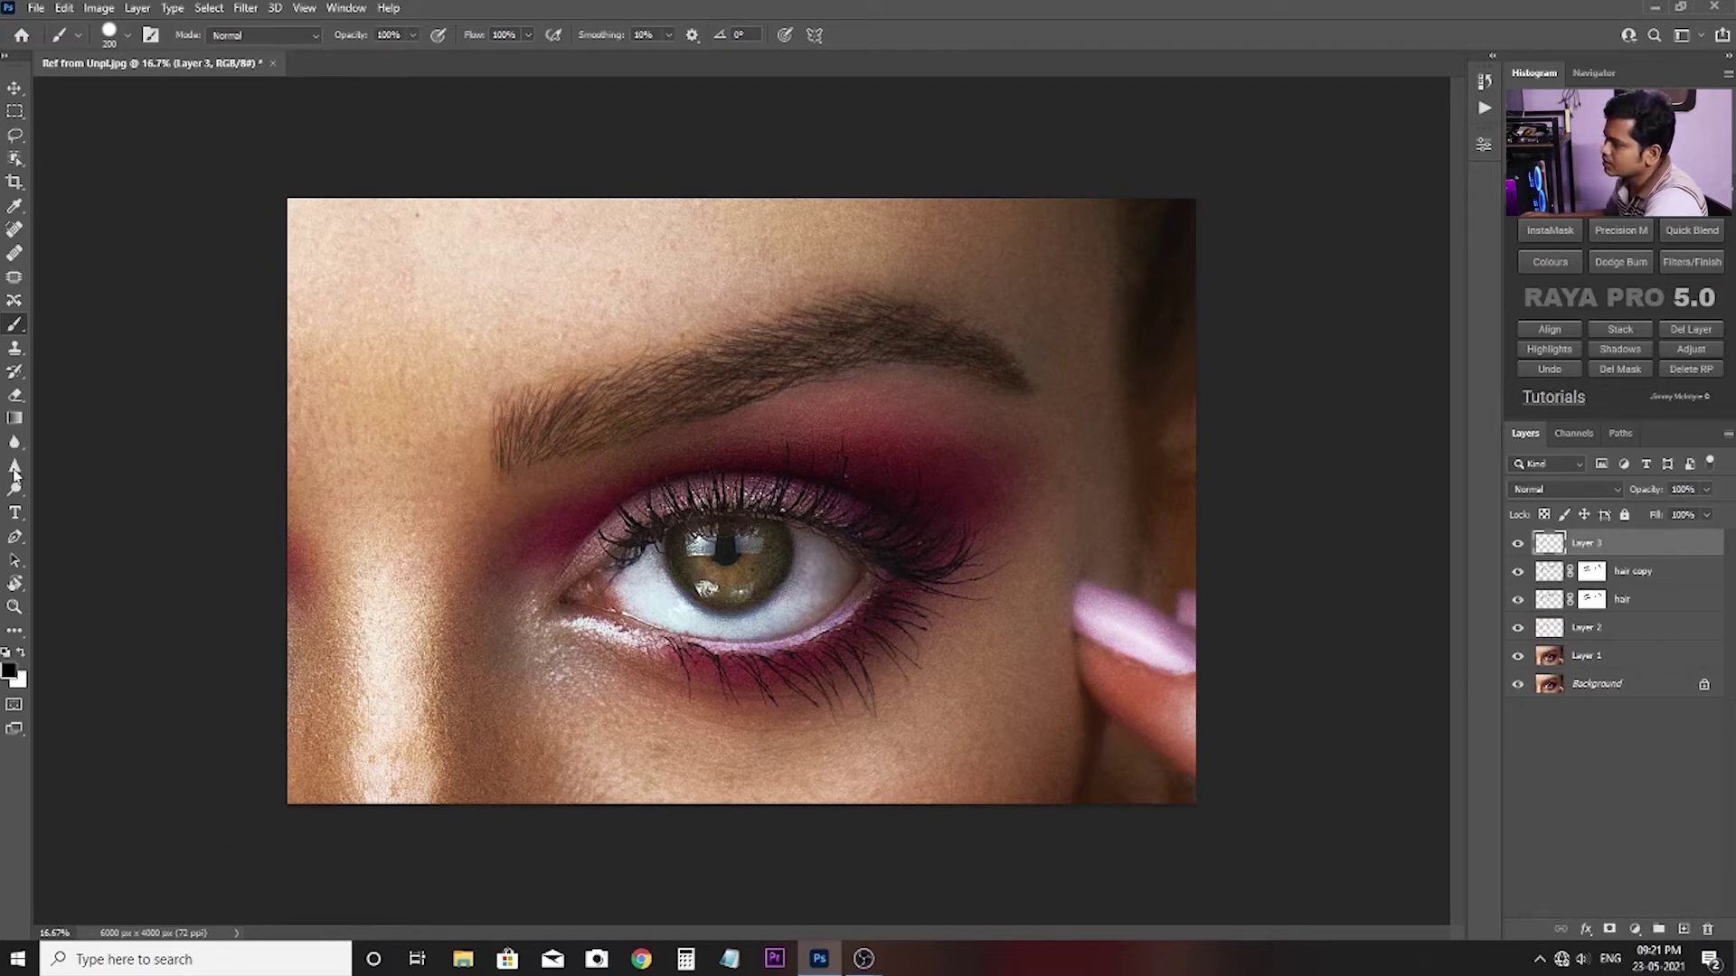
left_click(18, 138)
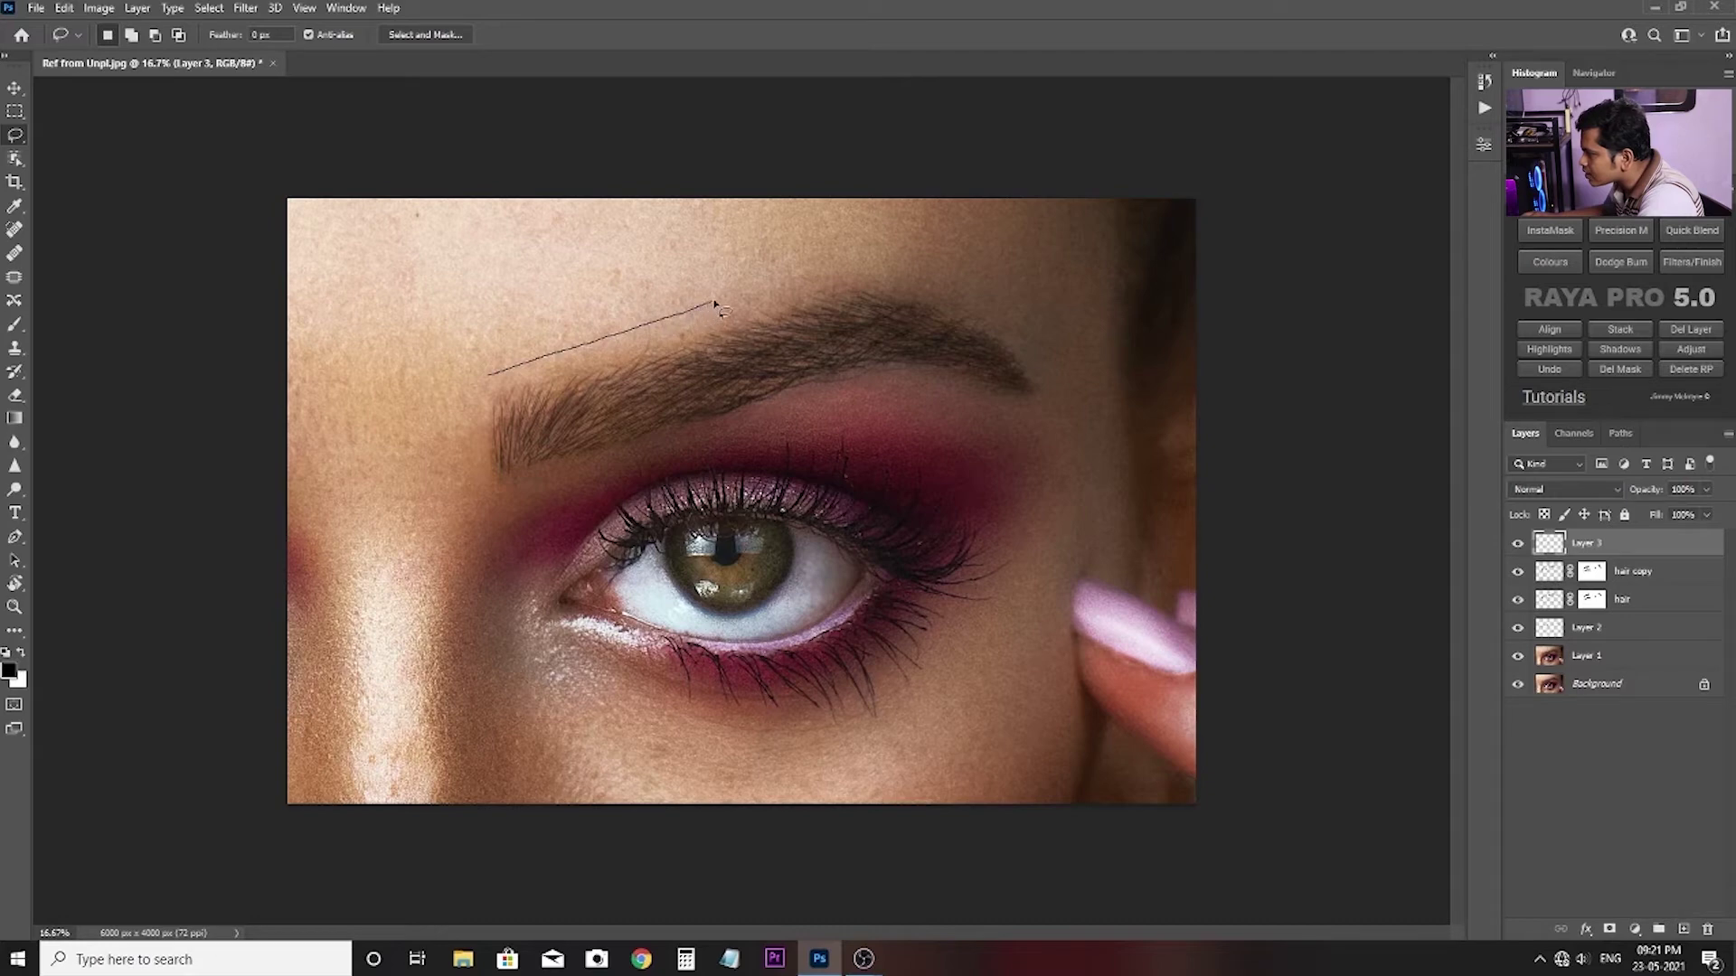
mouse_move(764, 286)
left_mouse_down()
mouse_move(891, 262)
mouse_move(1050, 357)
mouse_move(897, 213)
mouse_move(521, 332)
mouse_move(487, 375)
left_mouse_up()
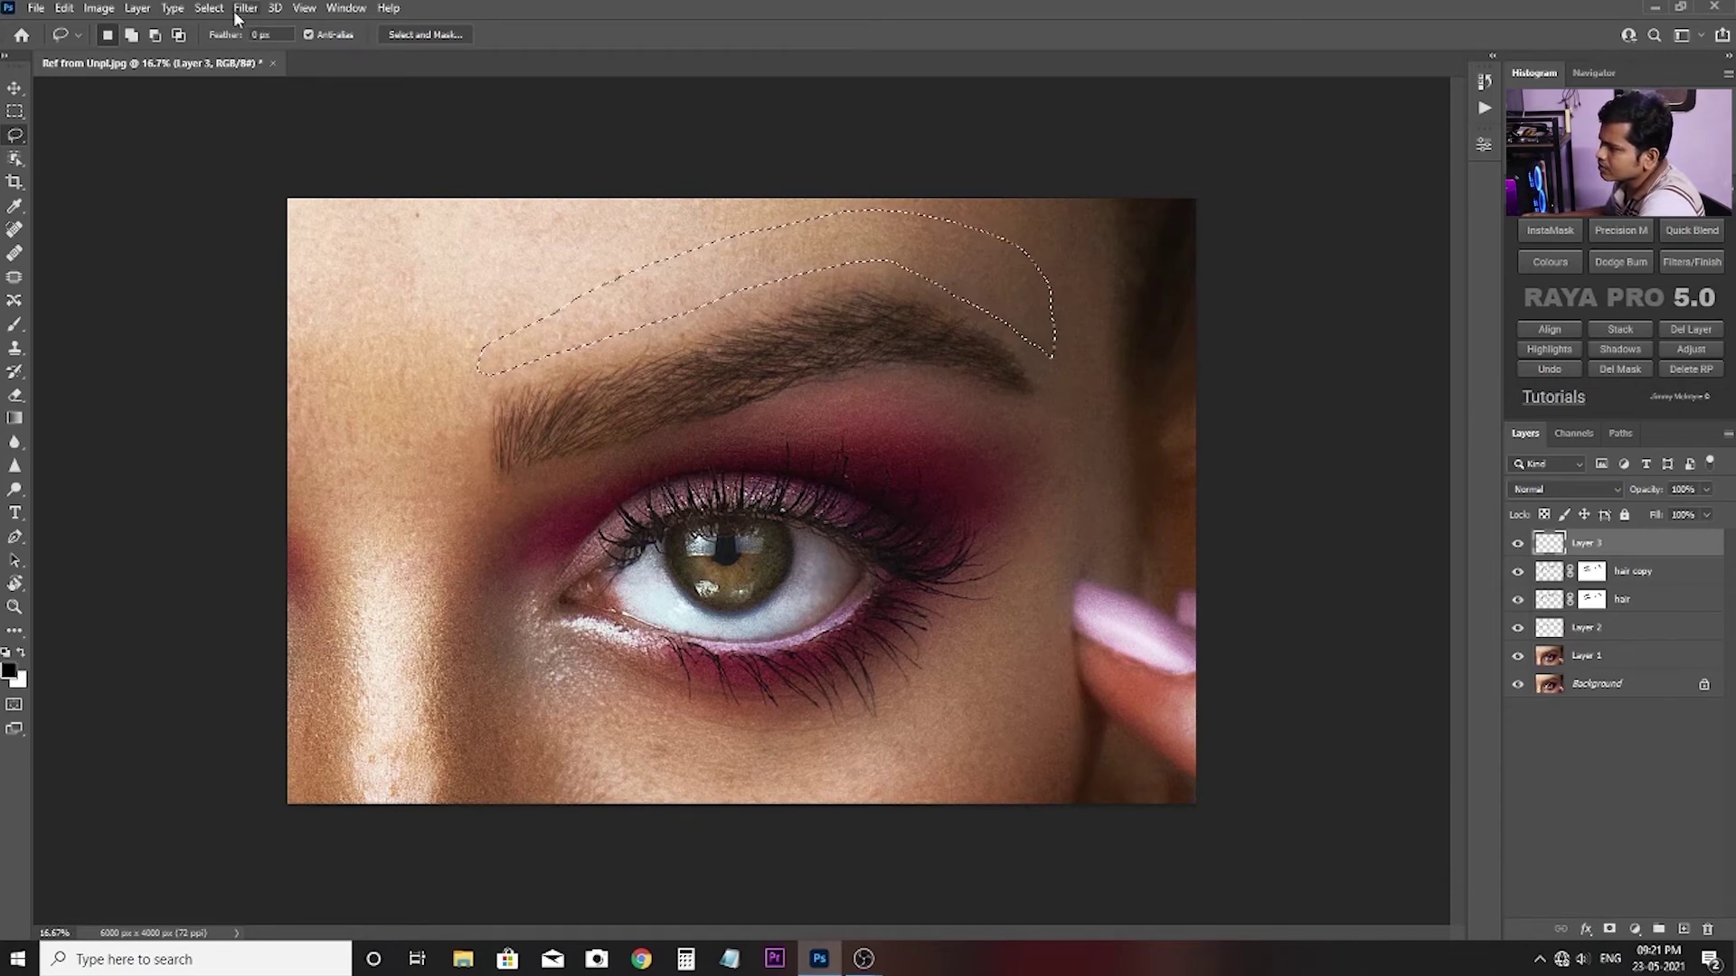
Try a 20 px feather on the selection, cancel it, and switch to Quick Mask view.
right_click(632, 296)
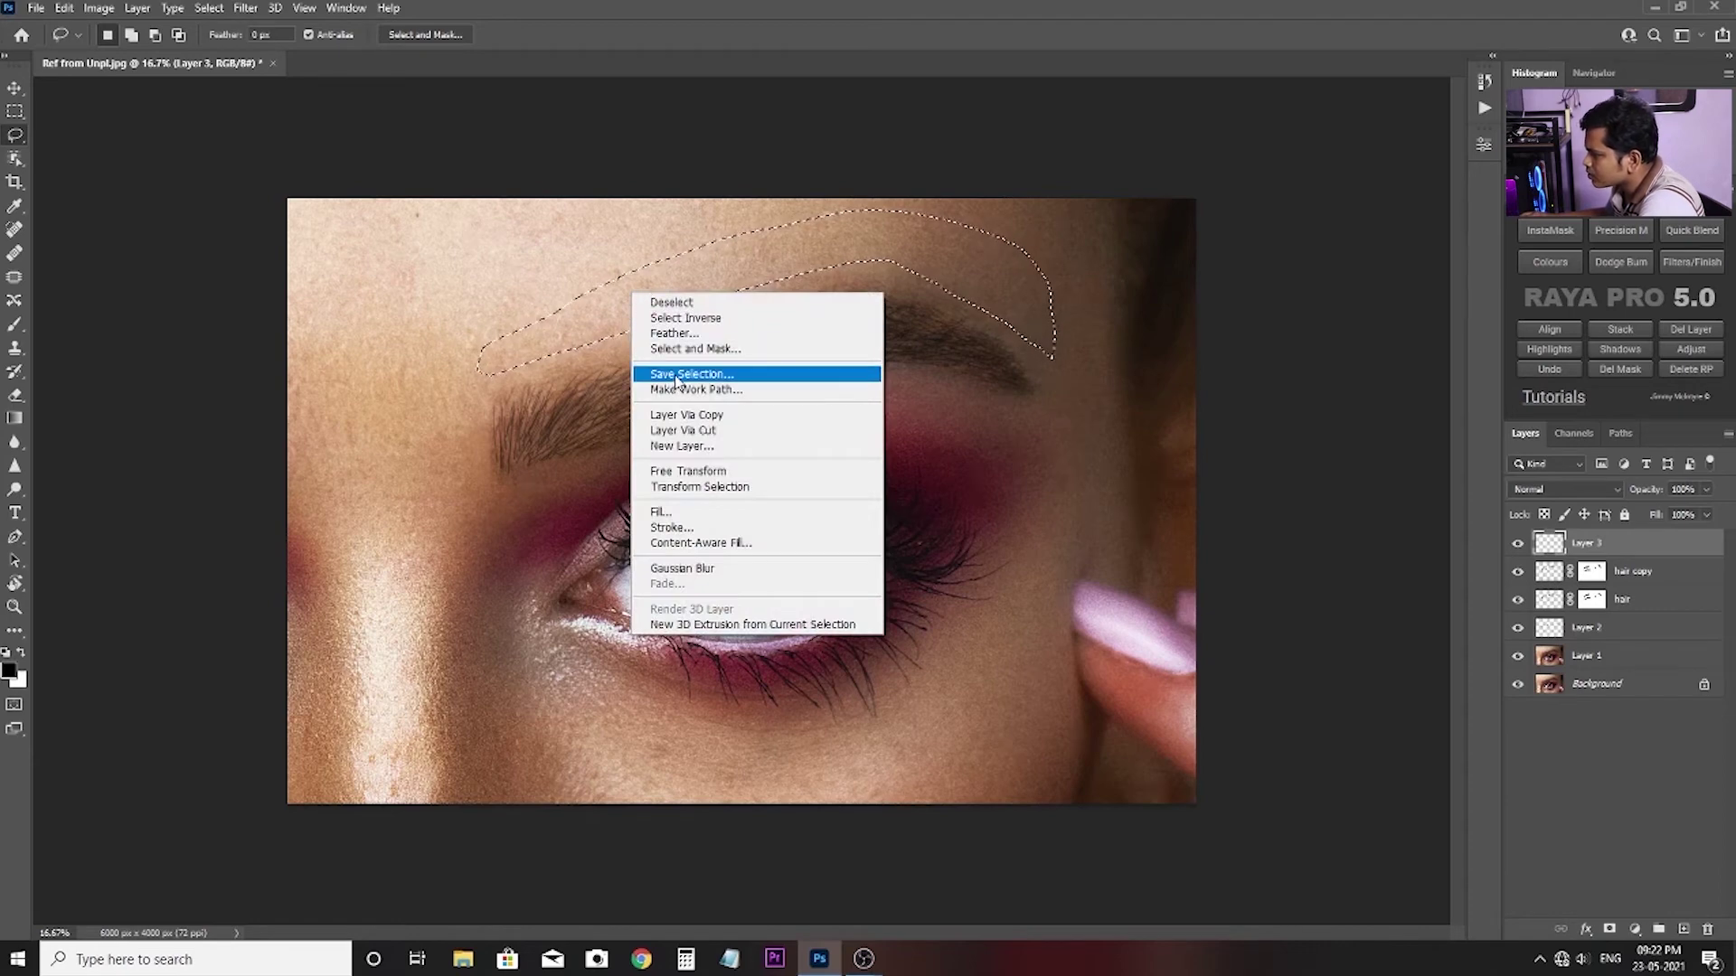
left_click(680, 334)
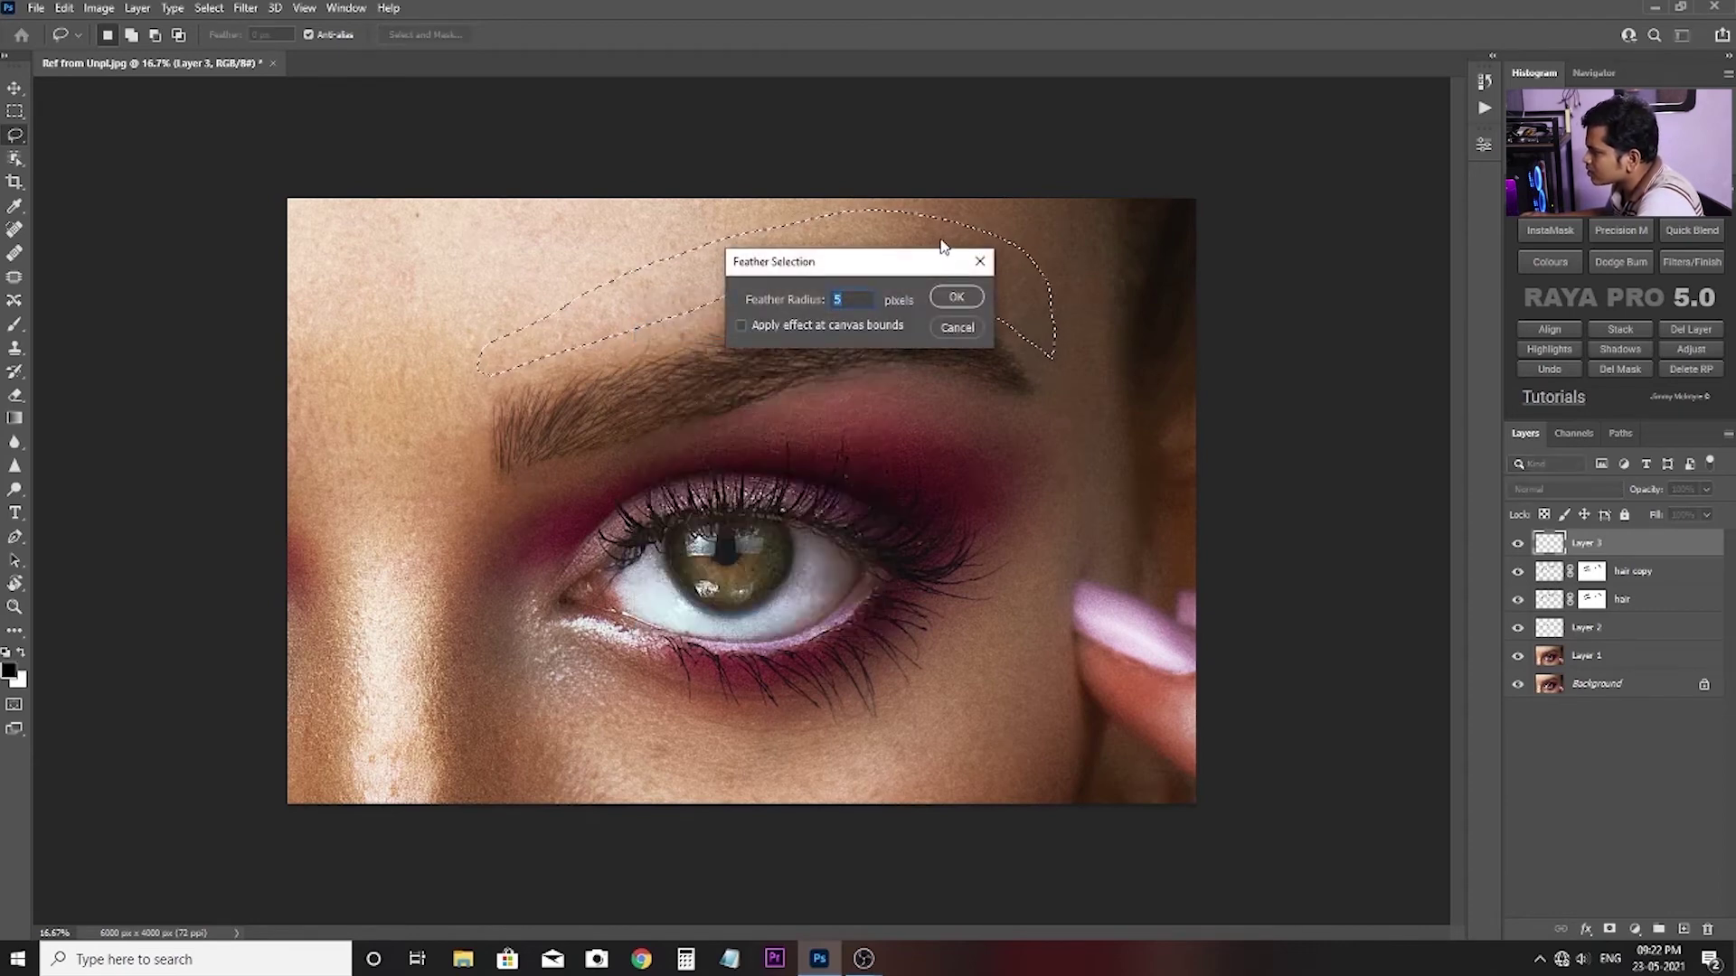
left_click_drag(922, 261, 977, 373)
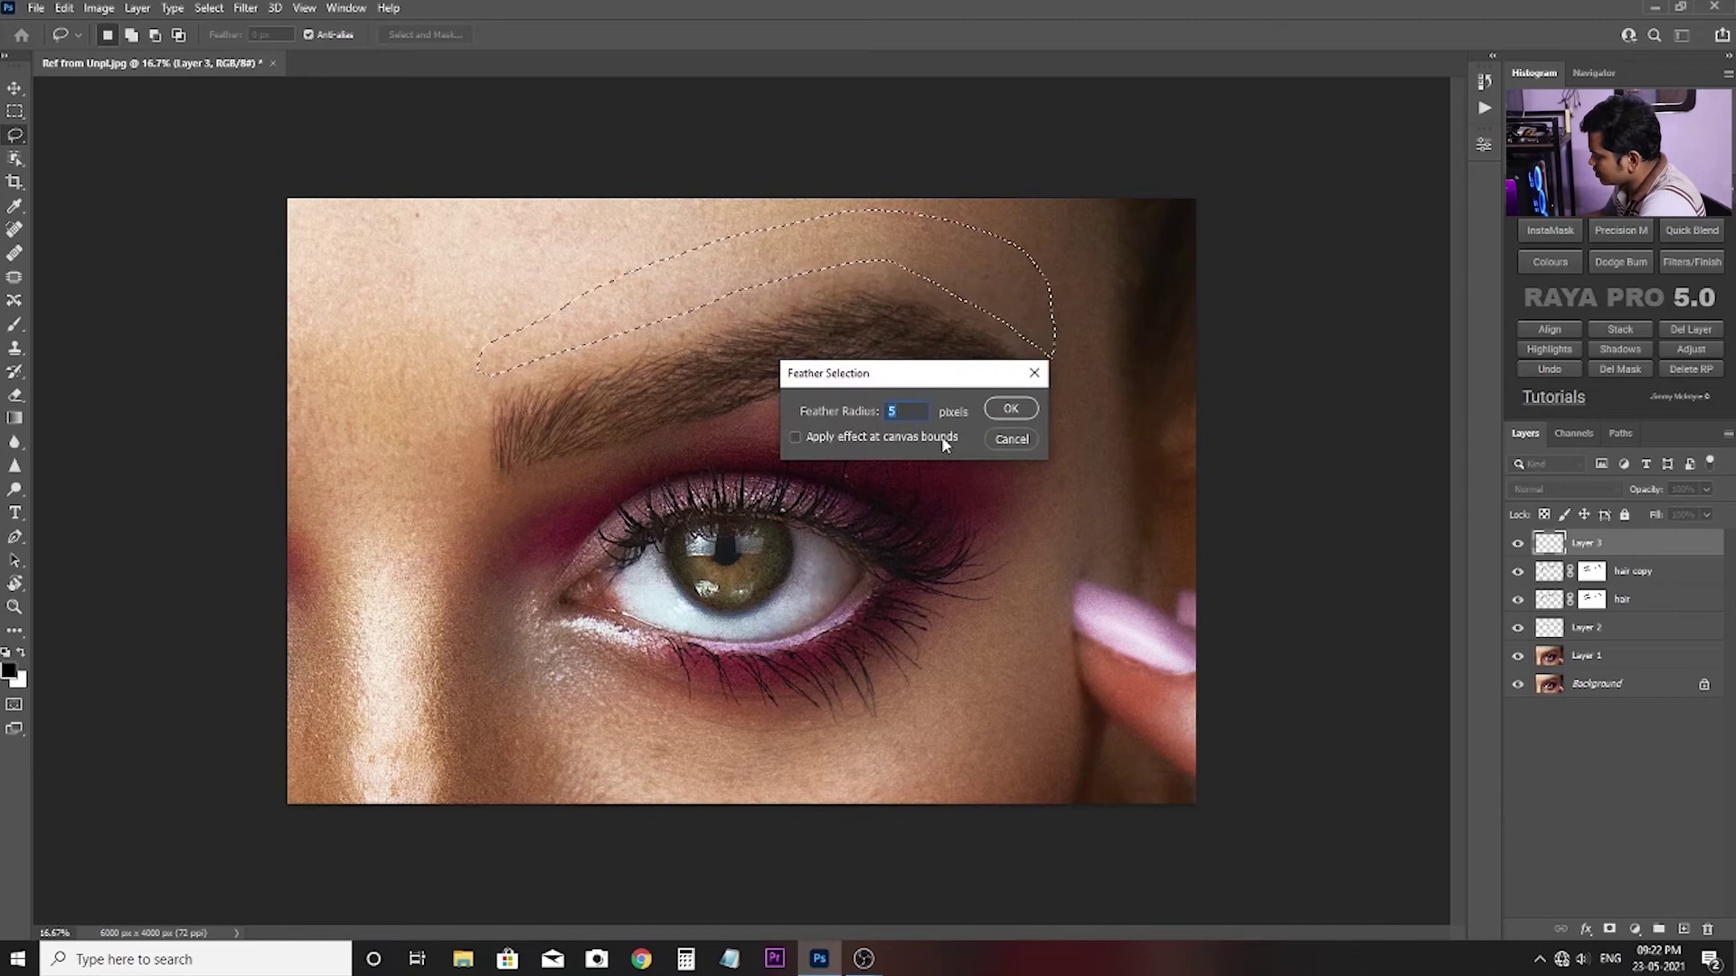
type("20")
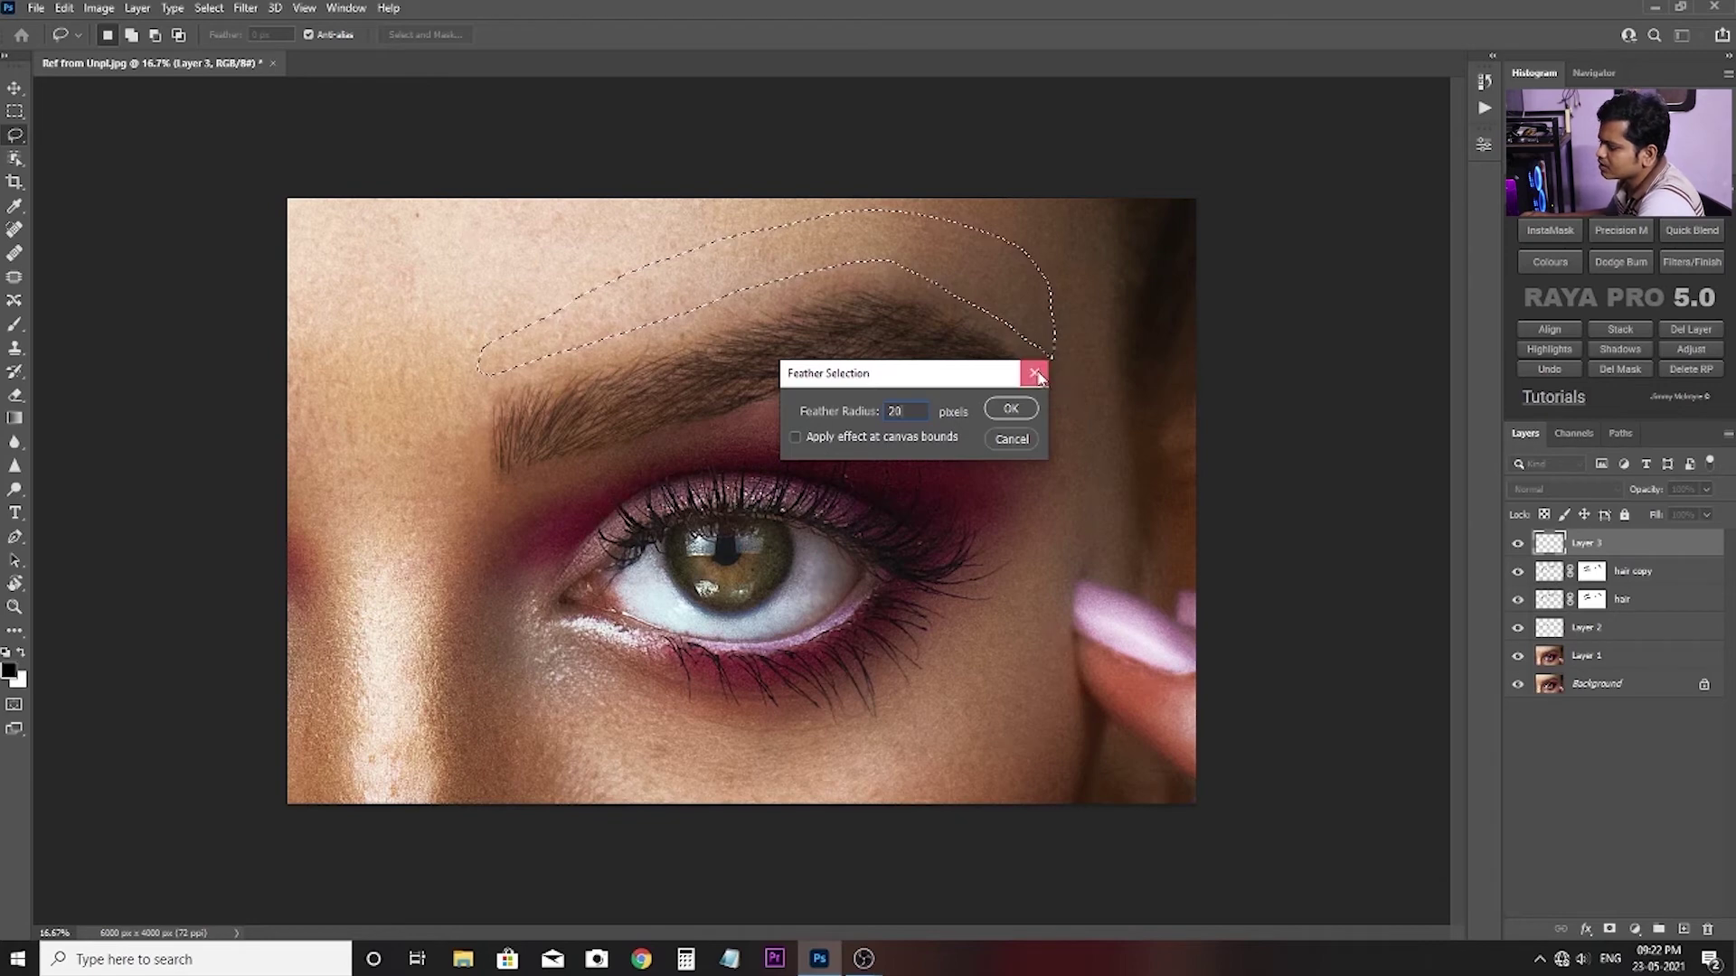
left_click(1035, 373)
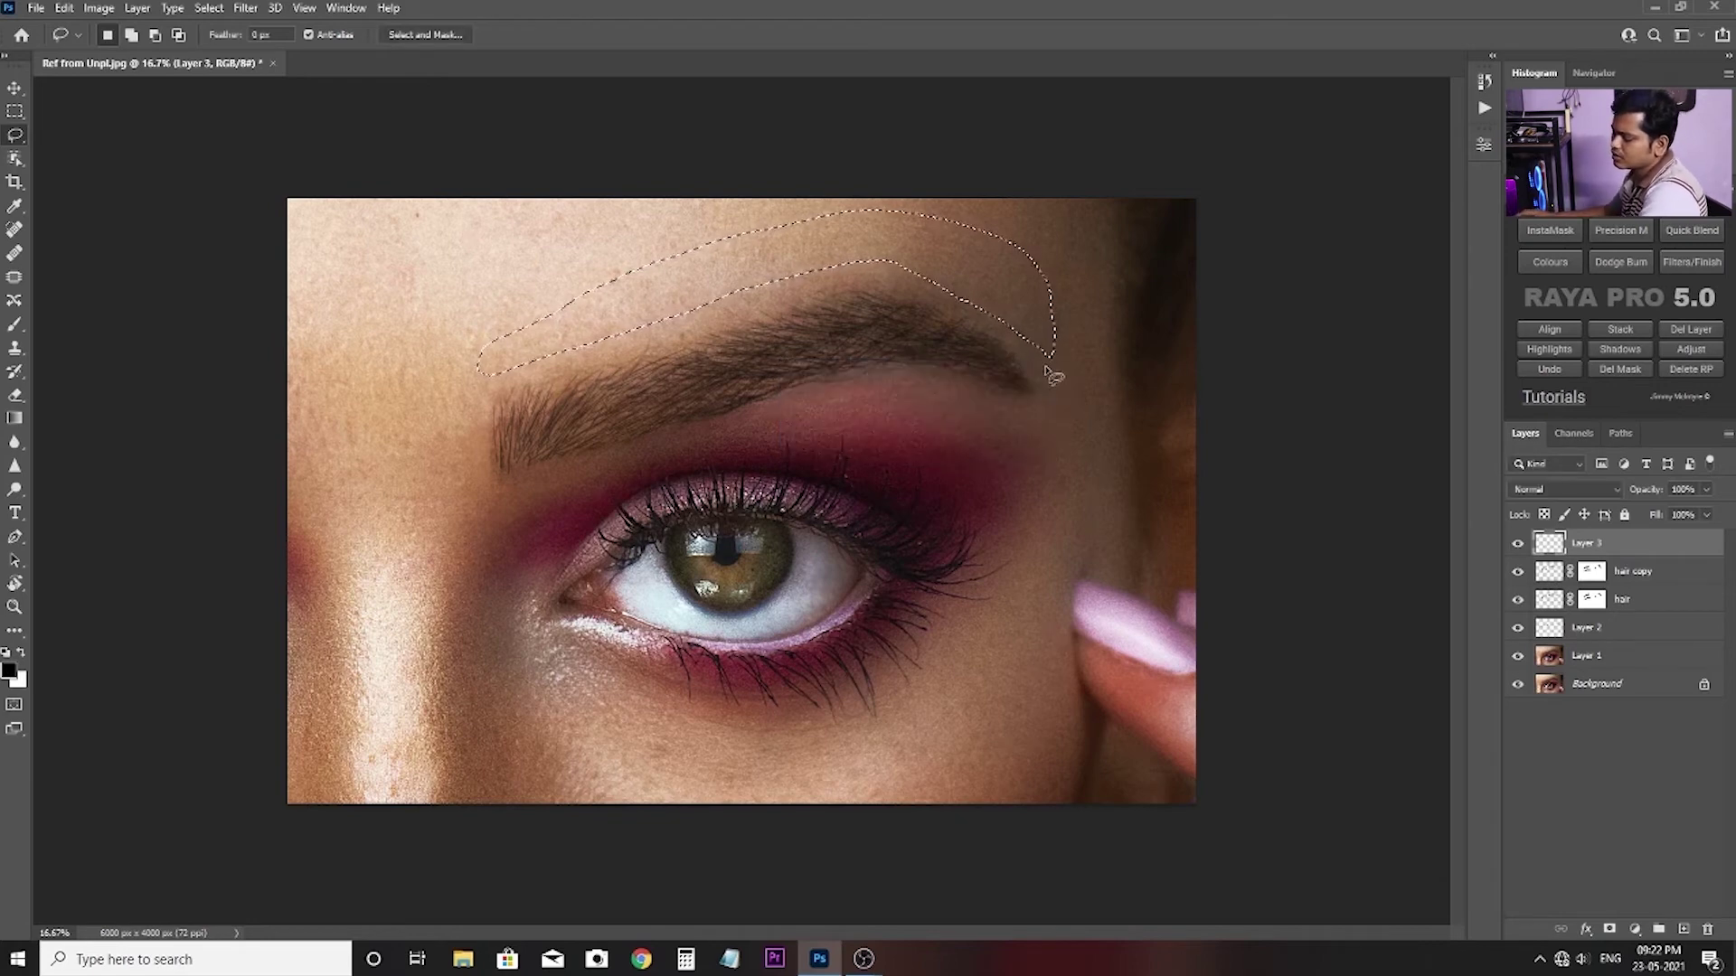
key("q")
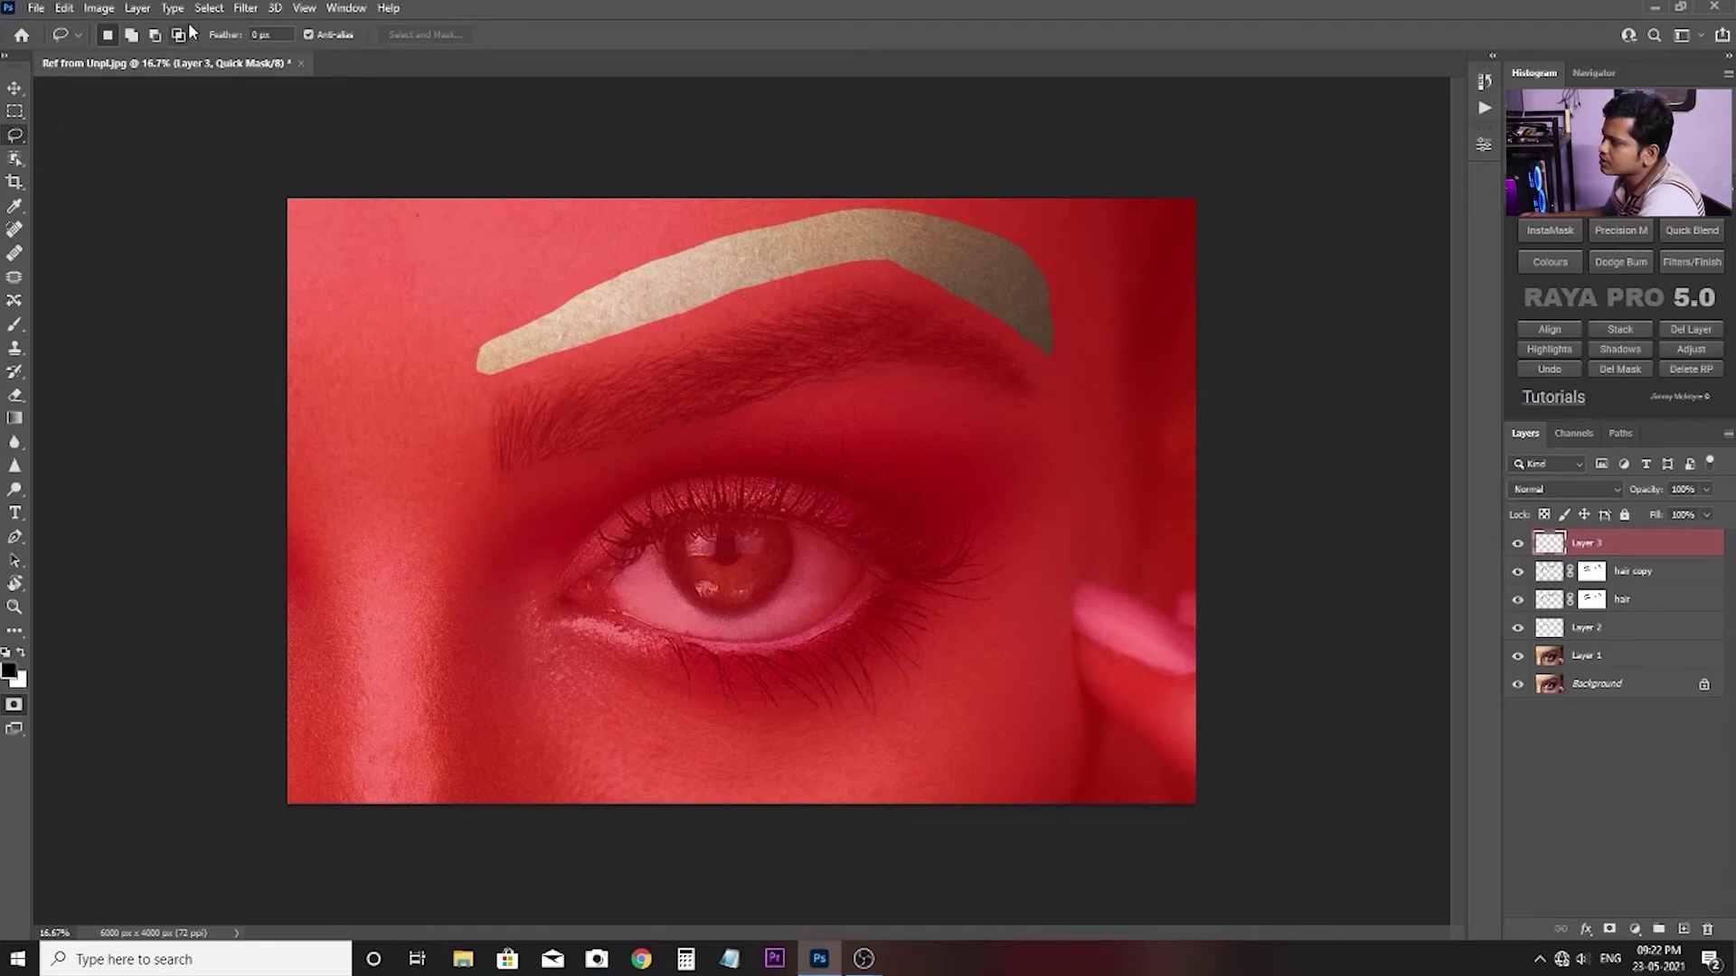
Blur the quick mask with a 15-pixel Gaussian Blur and exit Quick Mask to a selection.
left_click(243, 11)
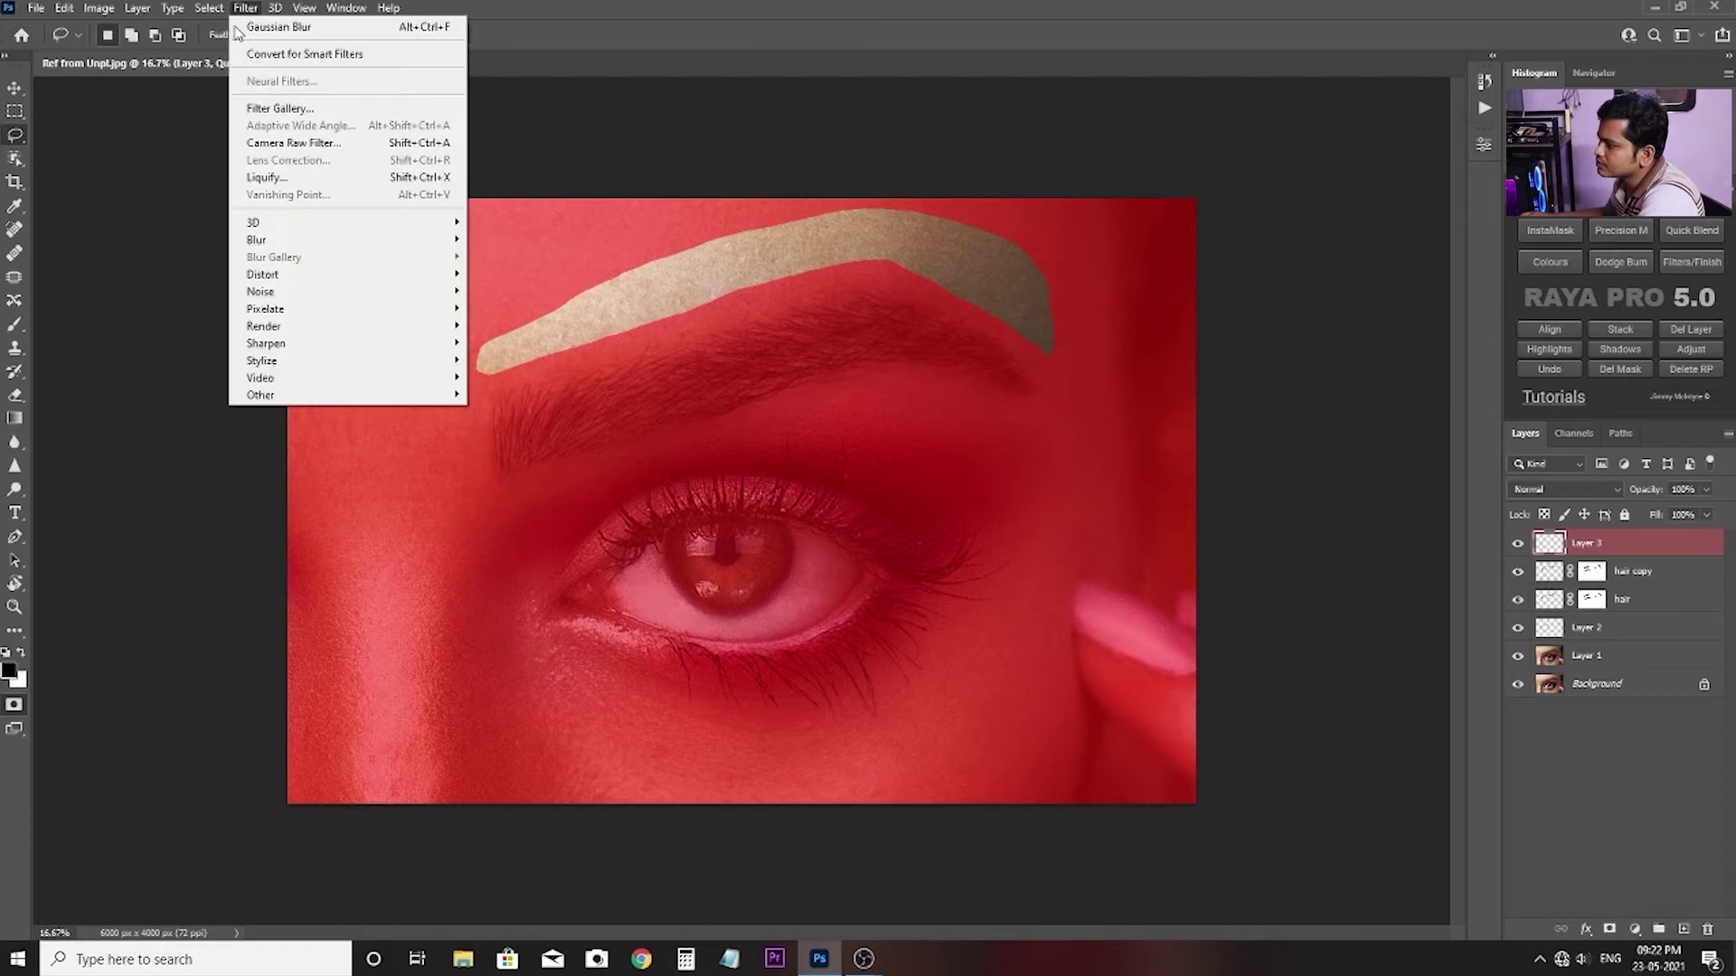
mouse_move(258, 239)
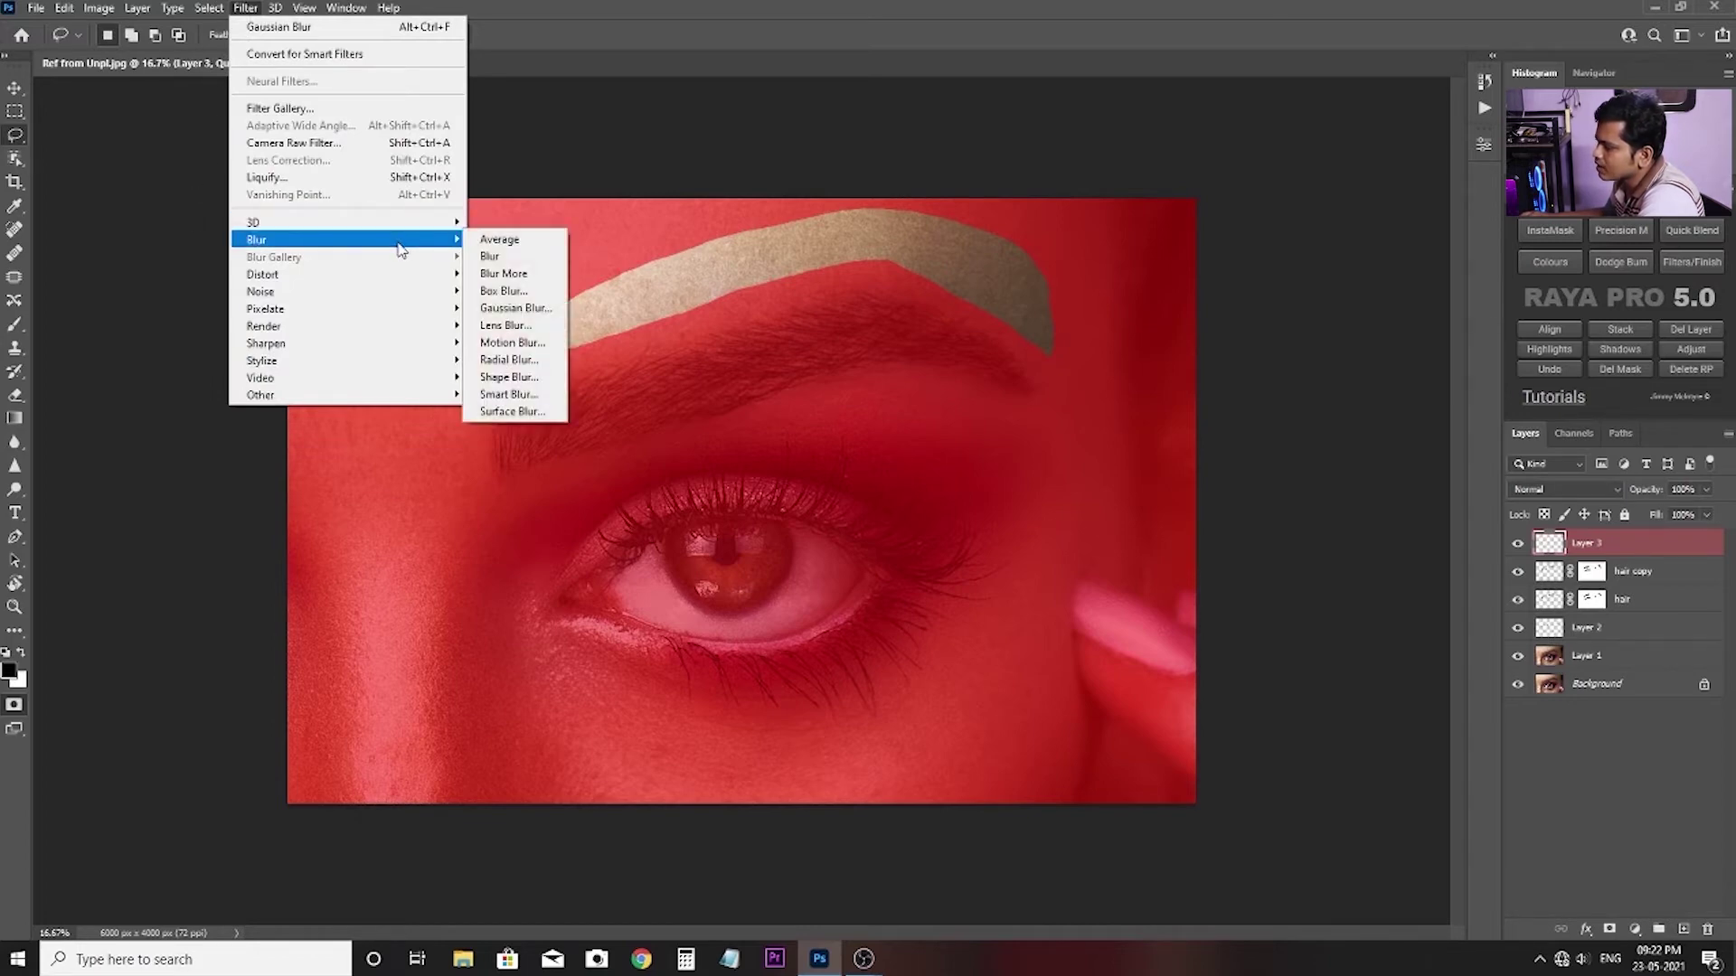
left_click(529, 310)
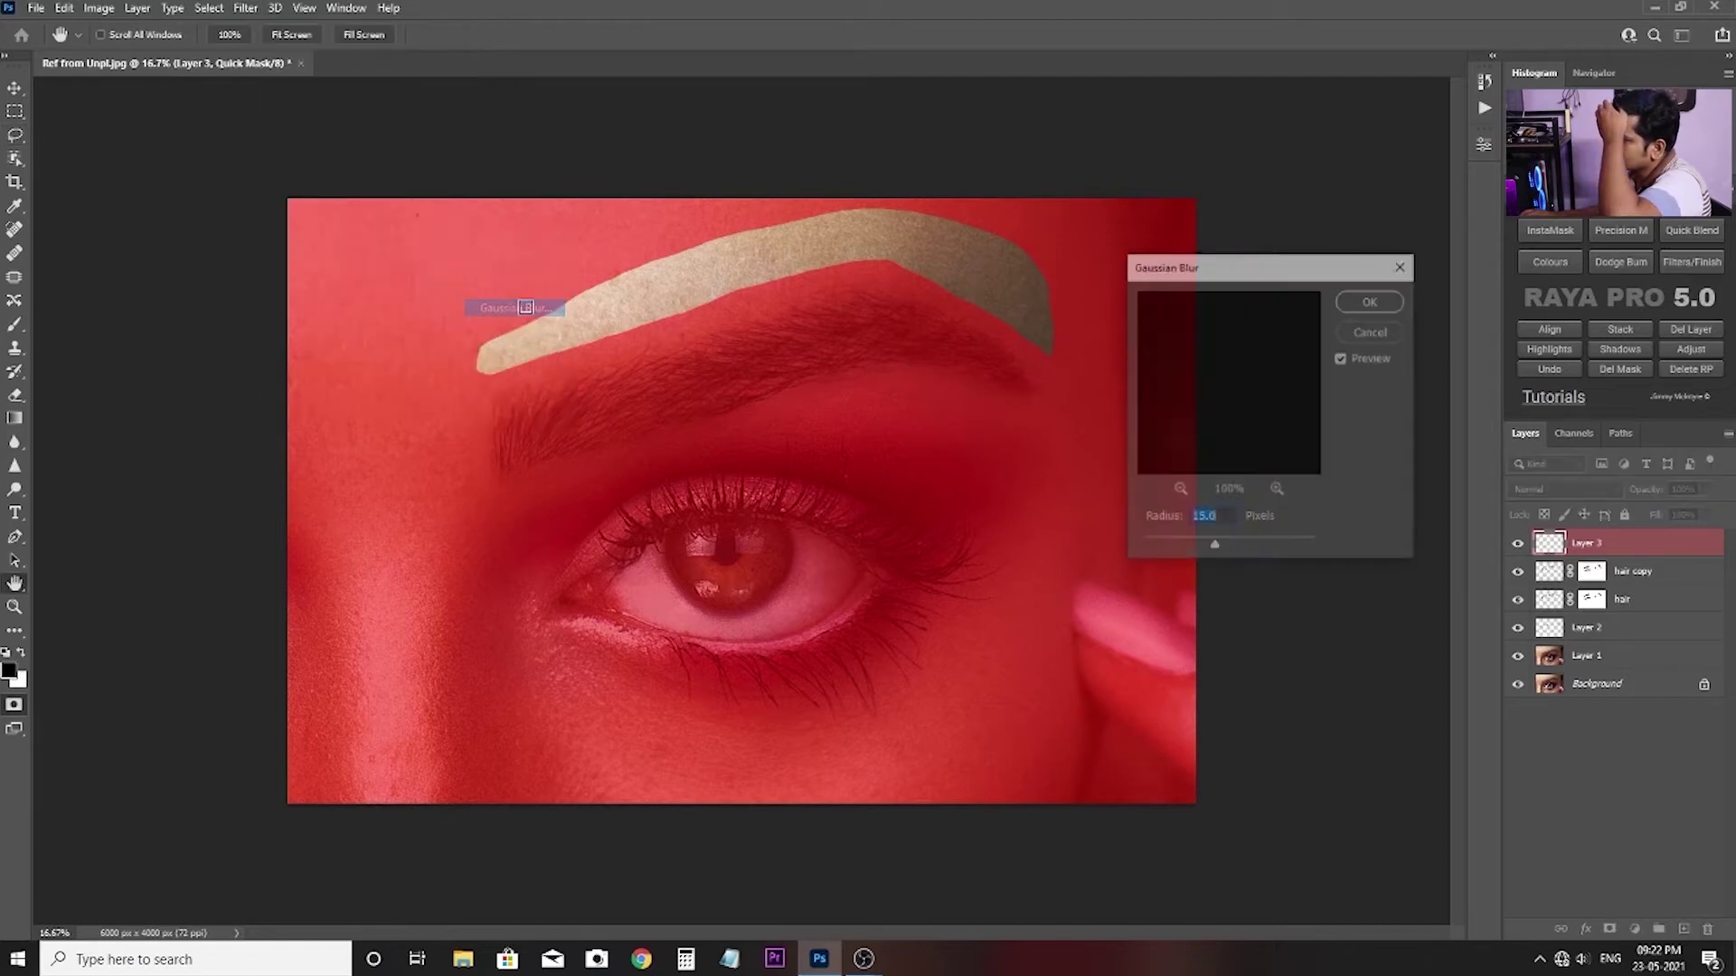
left_click_drag(1212, 551, 1207, 548)
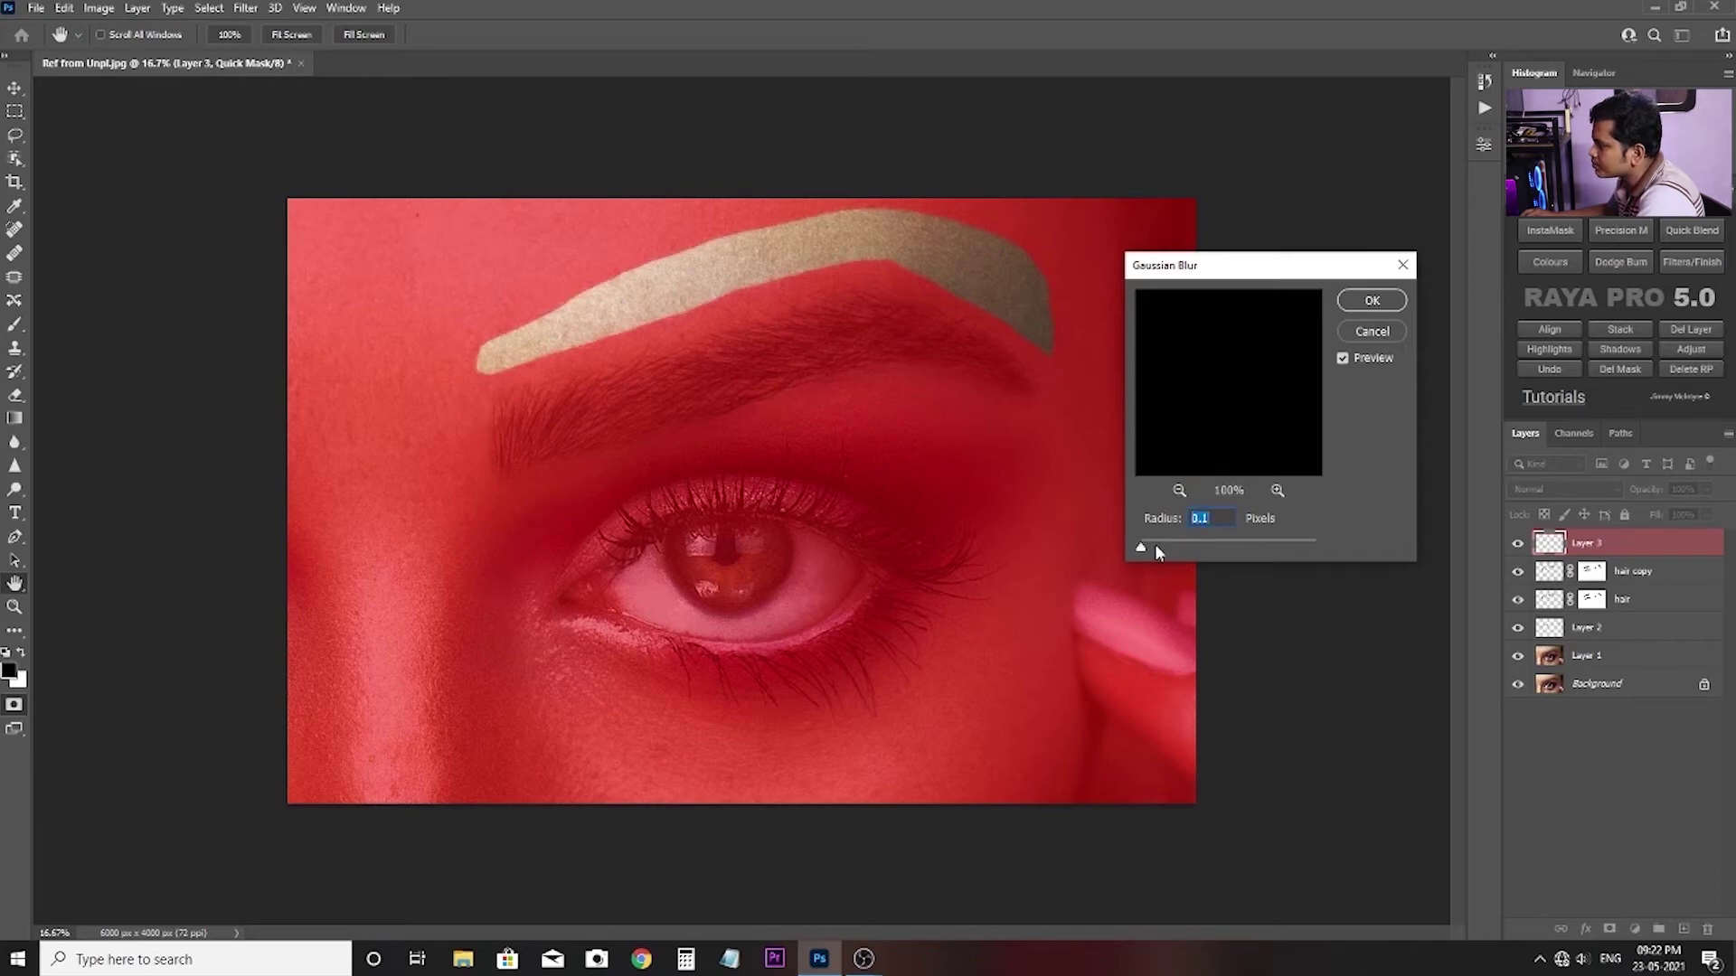
left_click_drag(1155, 548, 1170, 551)
left_click_drag(1250, 549, 1260, 550)
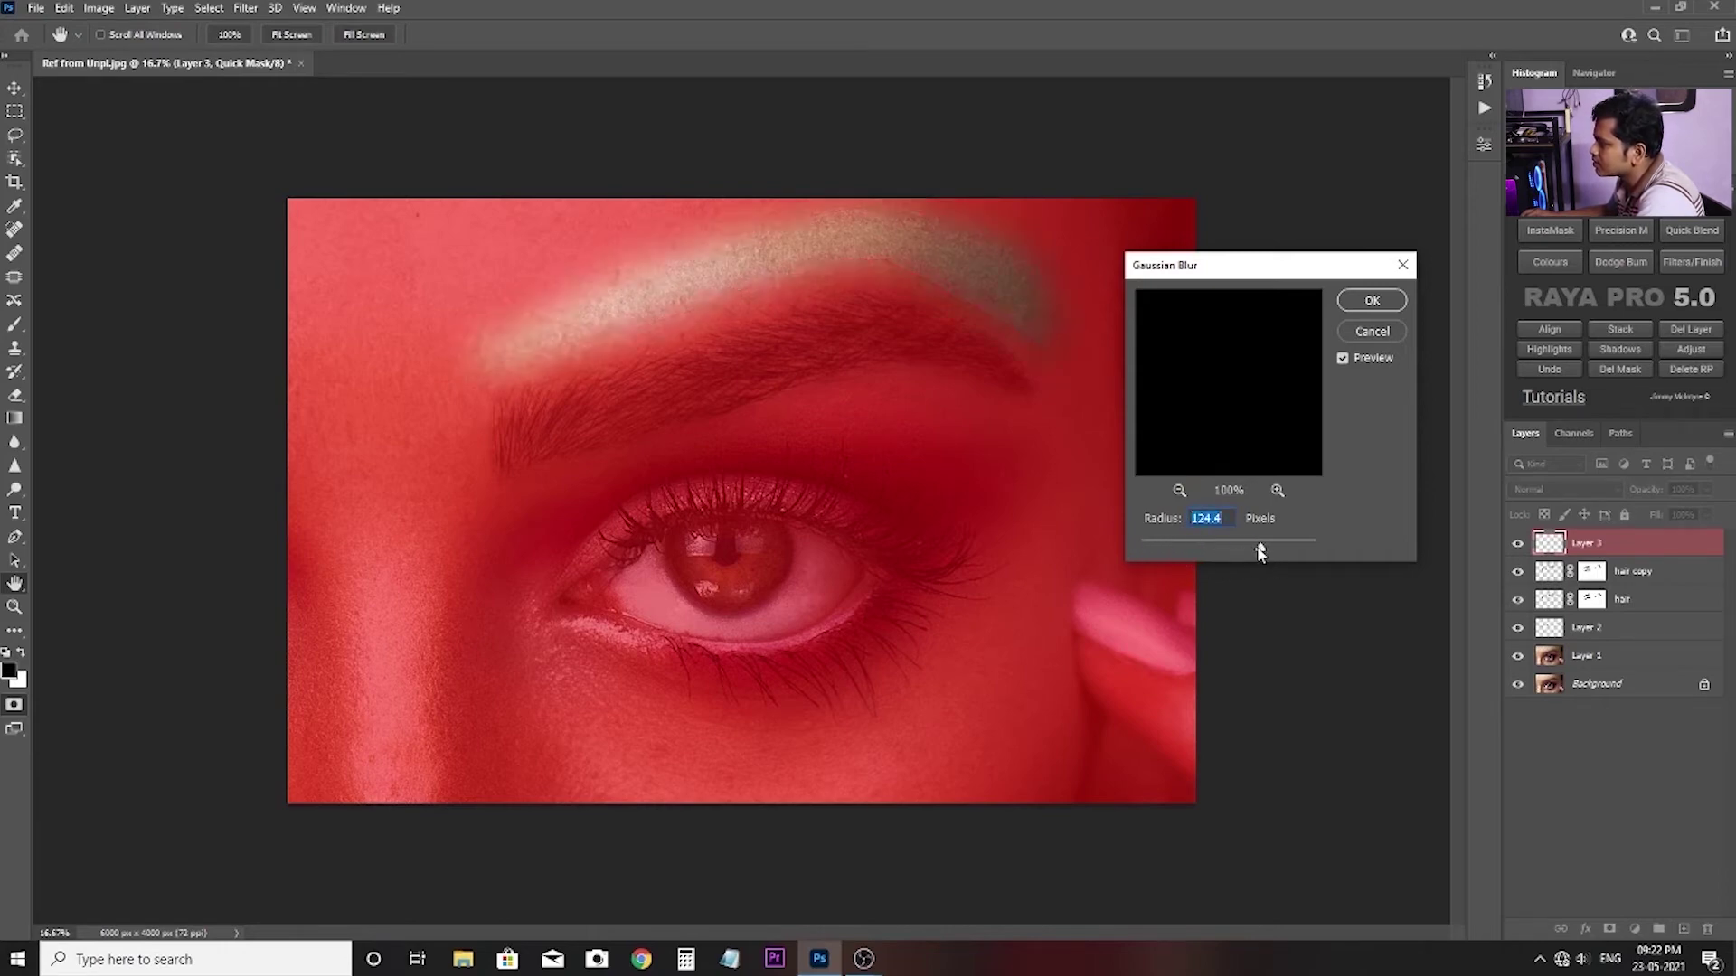
left_click_drag(1220, 547, 1191, 553)
left_click(1190, 550)
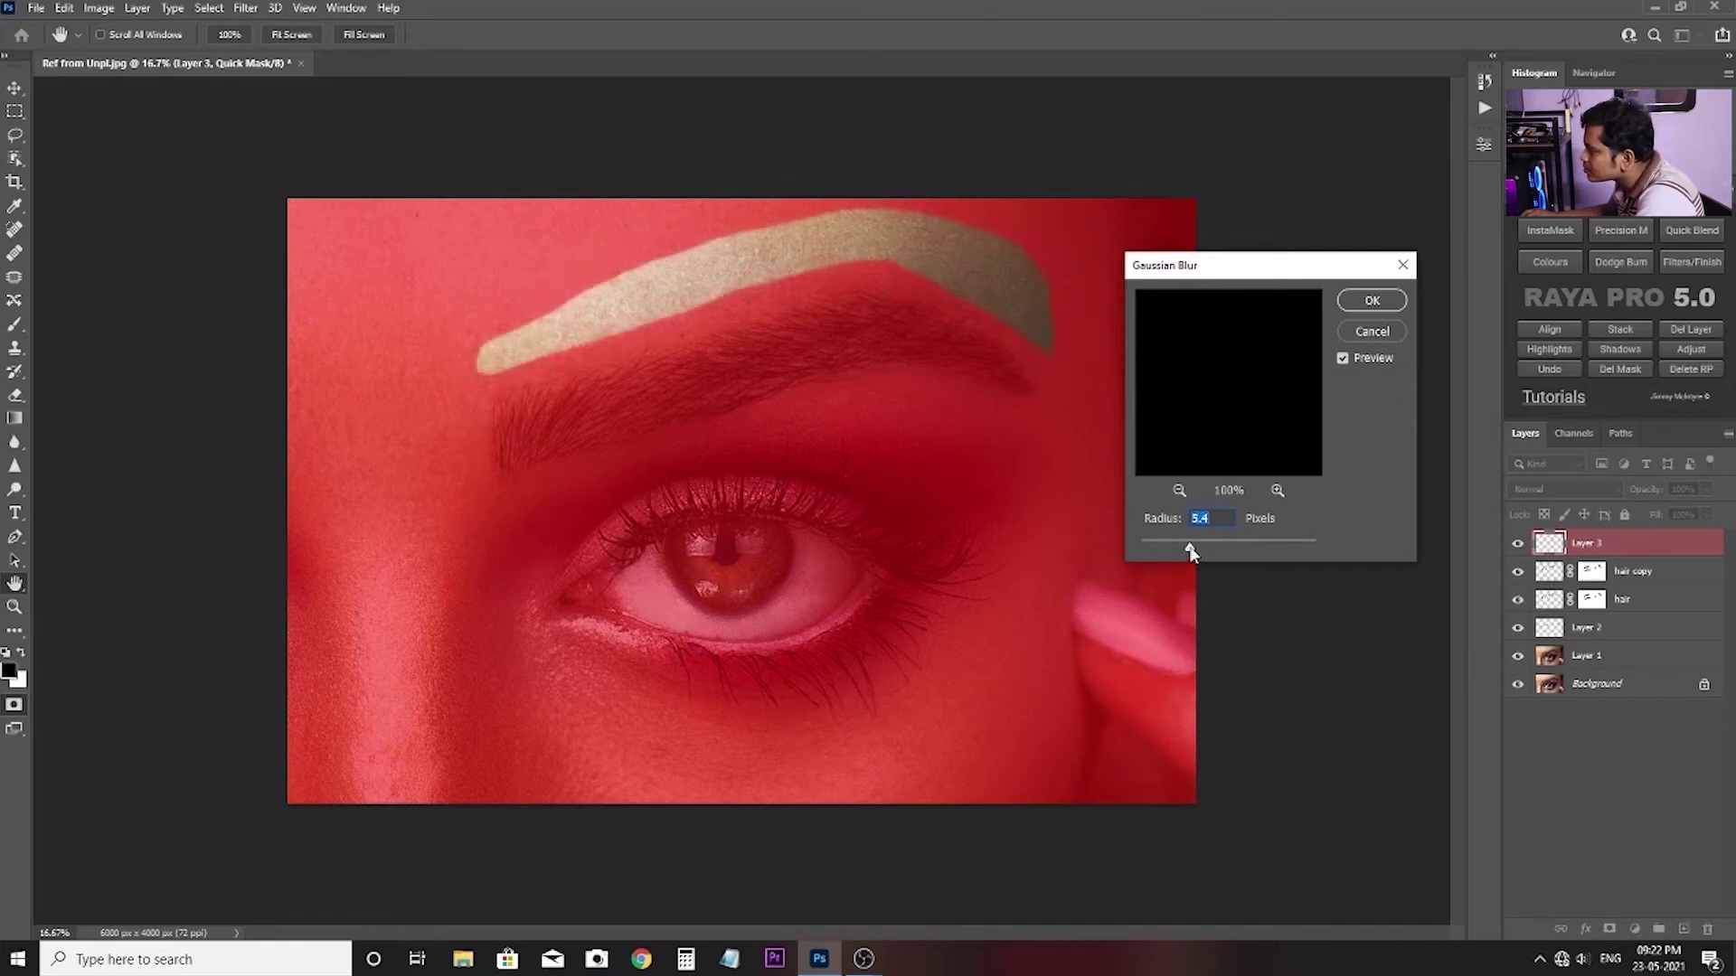
left_click_drag(1192, 552, 1210, 555)
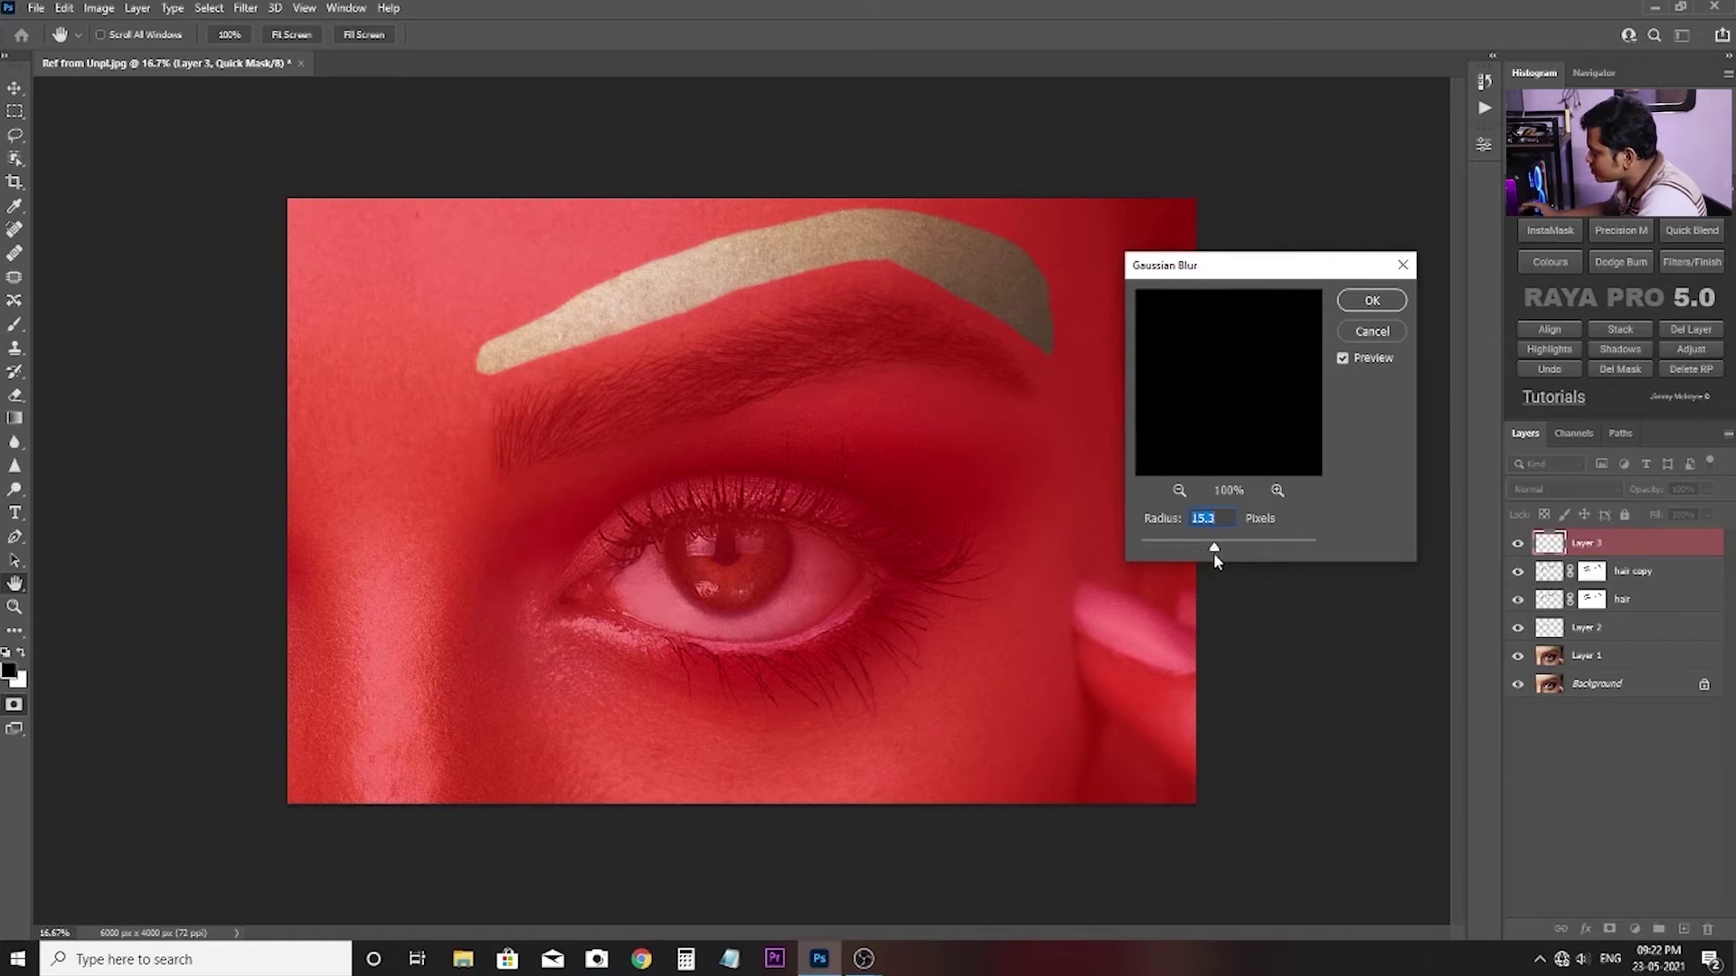
type("15")
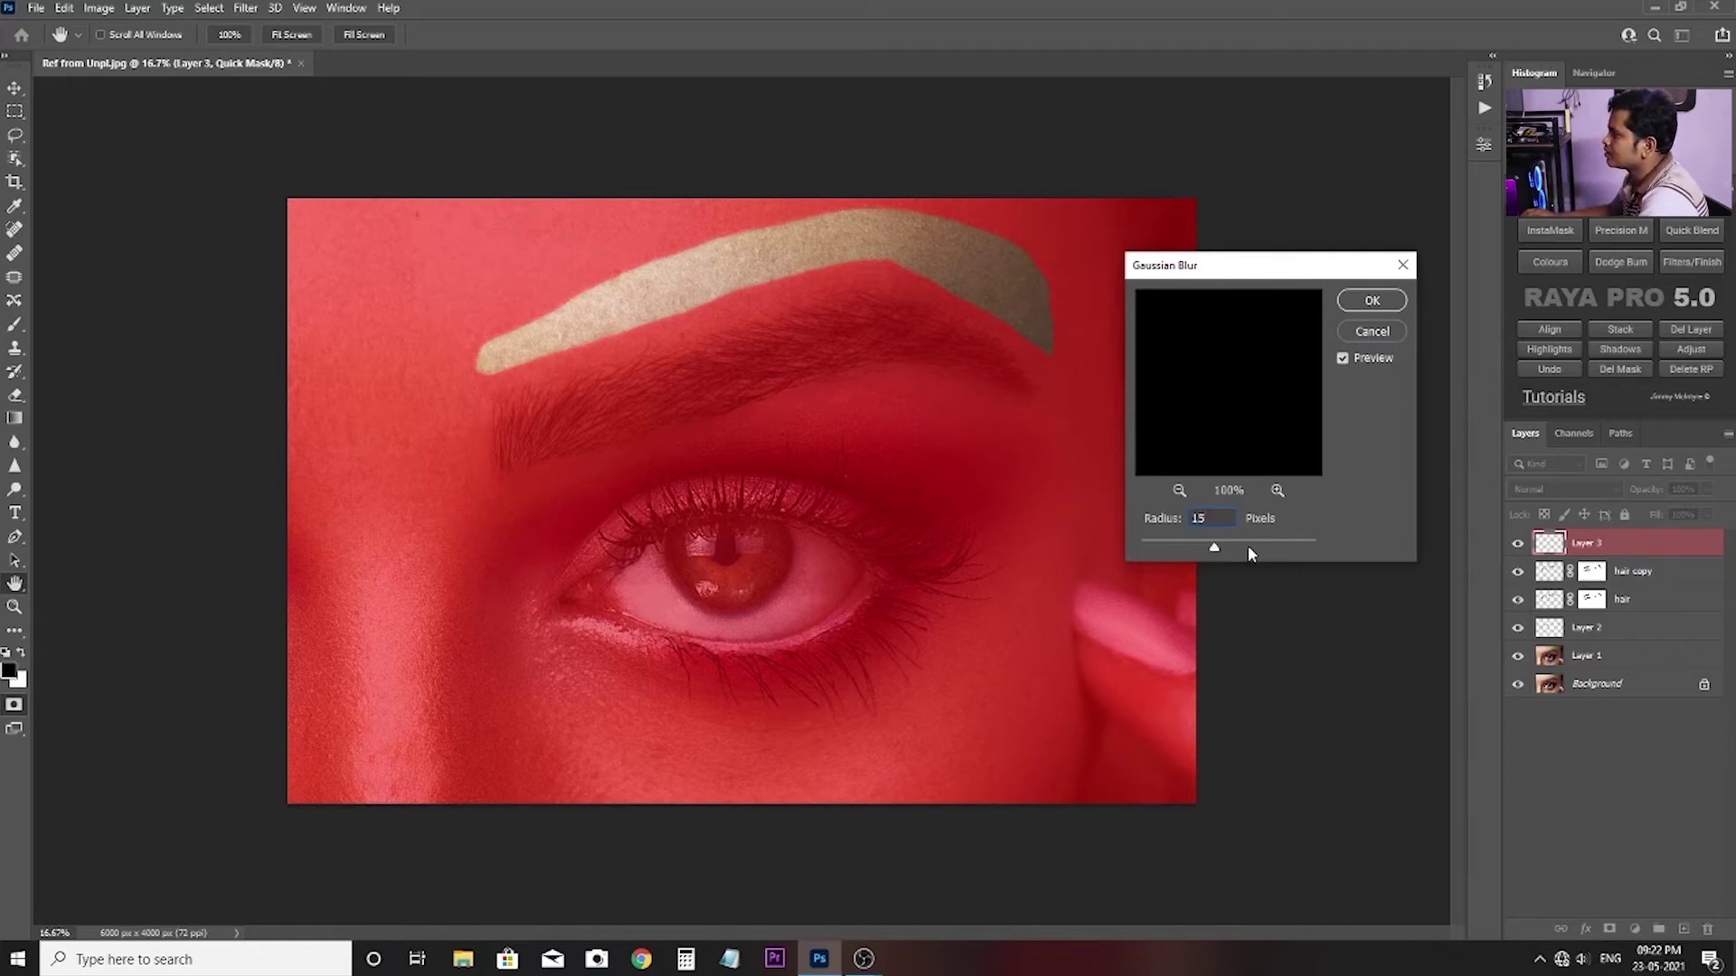
left_click(1373, 301)
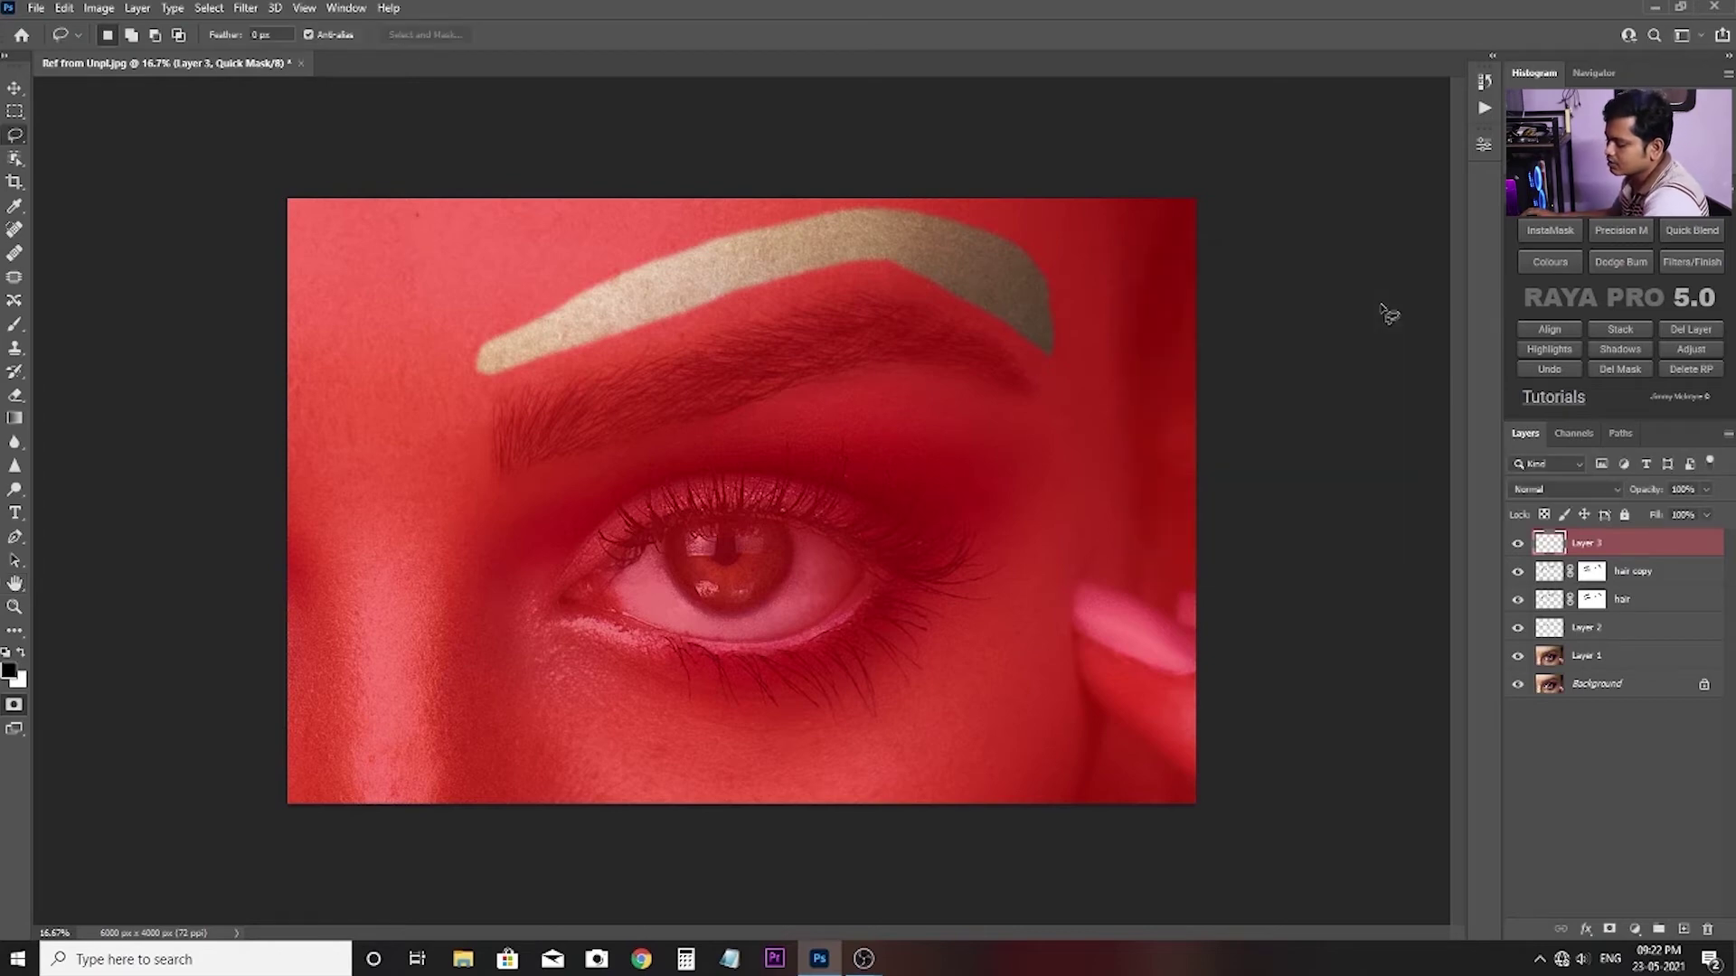
key("q")
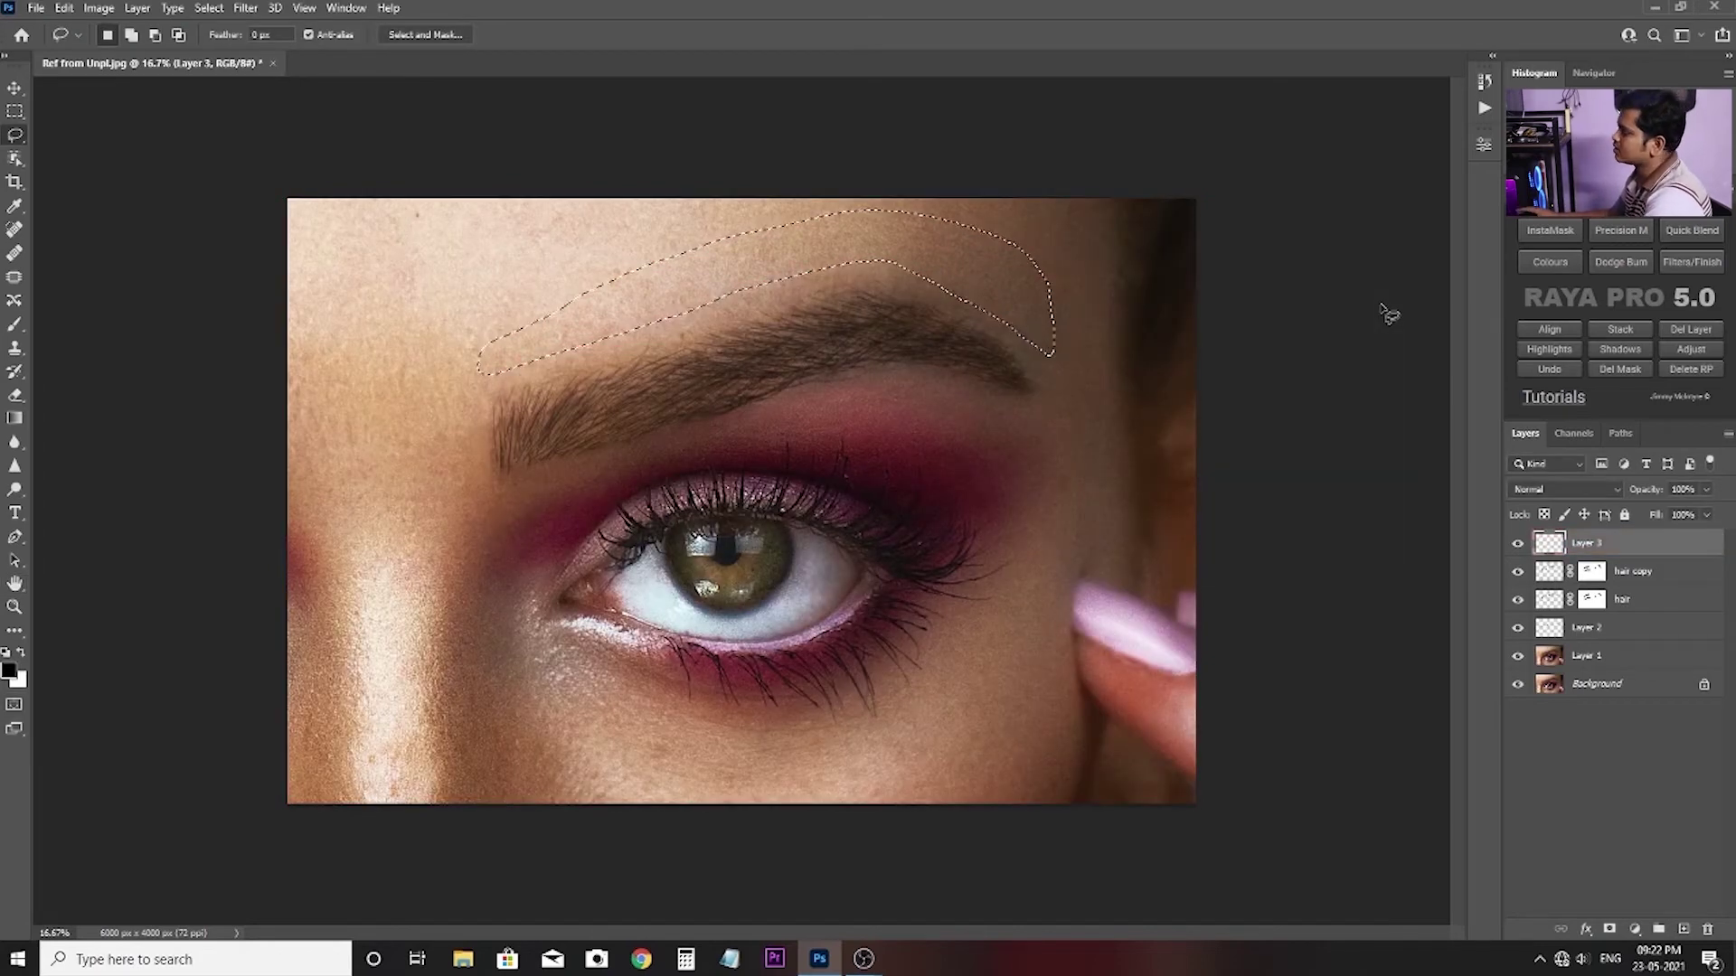
Copy the selected skin from Layer 1 to Layer 4 and shift it down over the brow.
left_click(1589, 663)
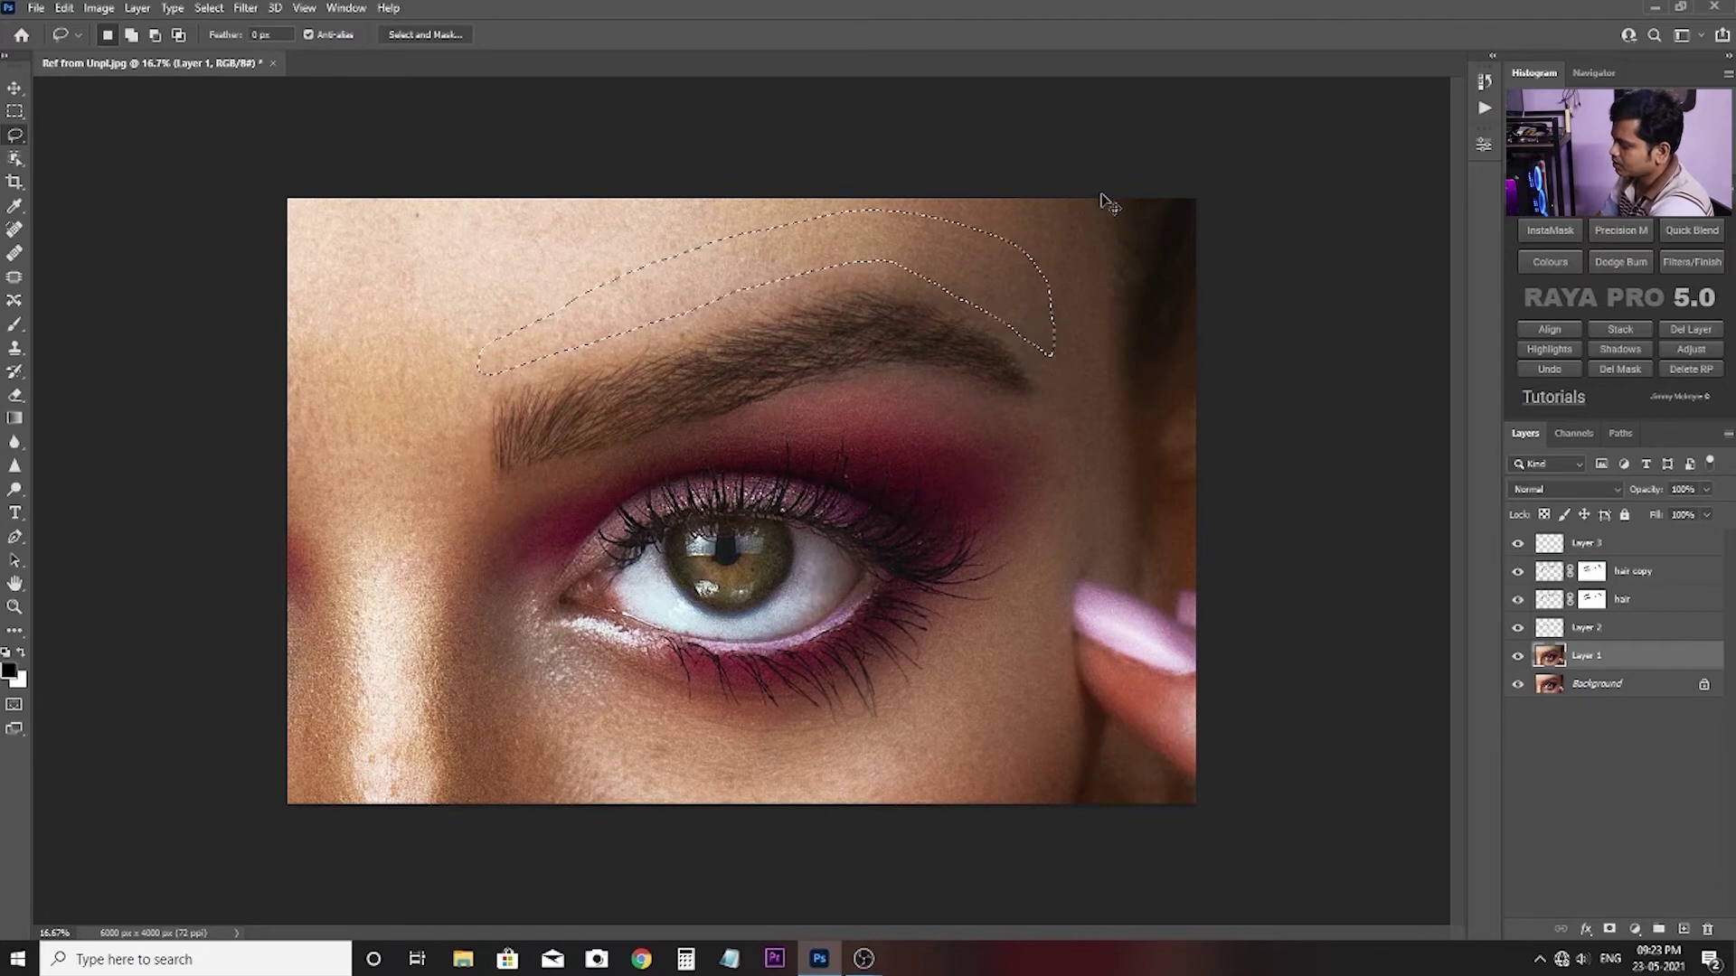
key("ctrl+j")
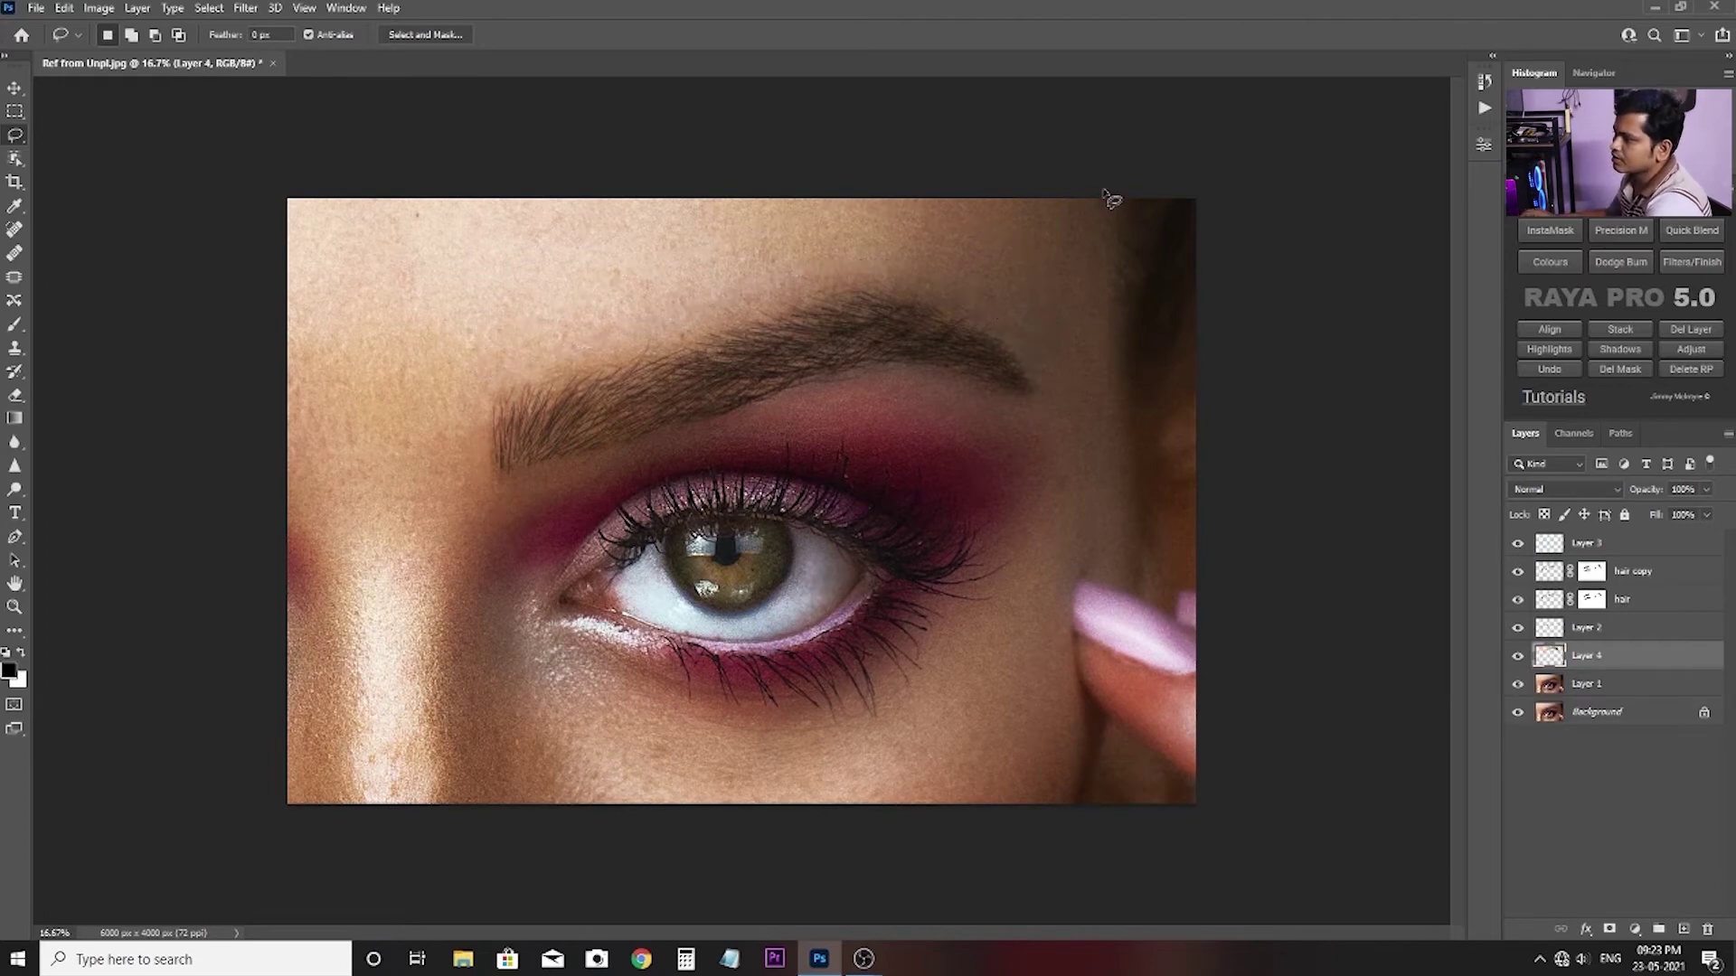
left_click(14, 88)
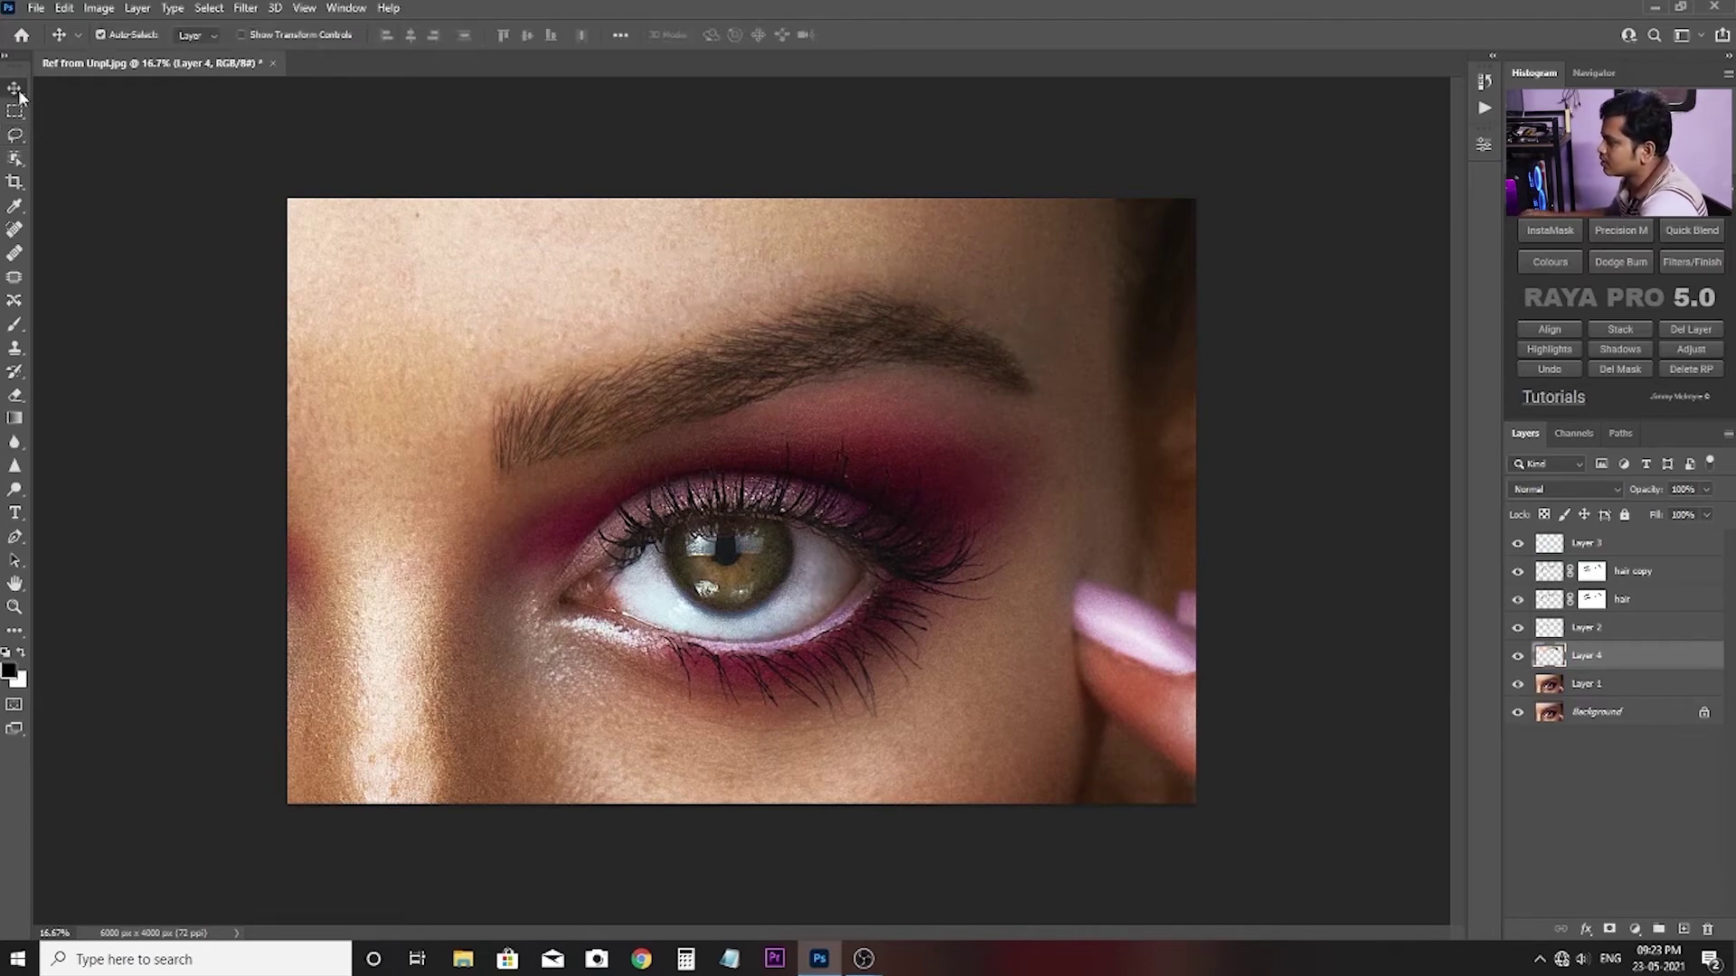
left_click_drag(784, 277, 788, 308)
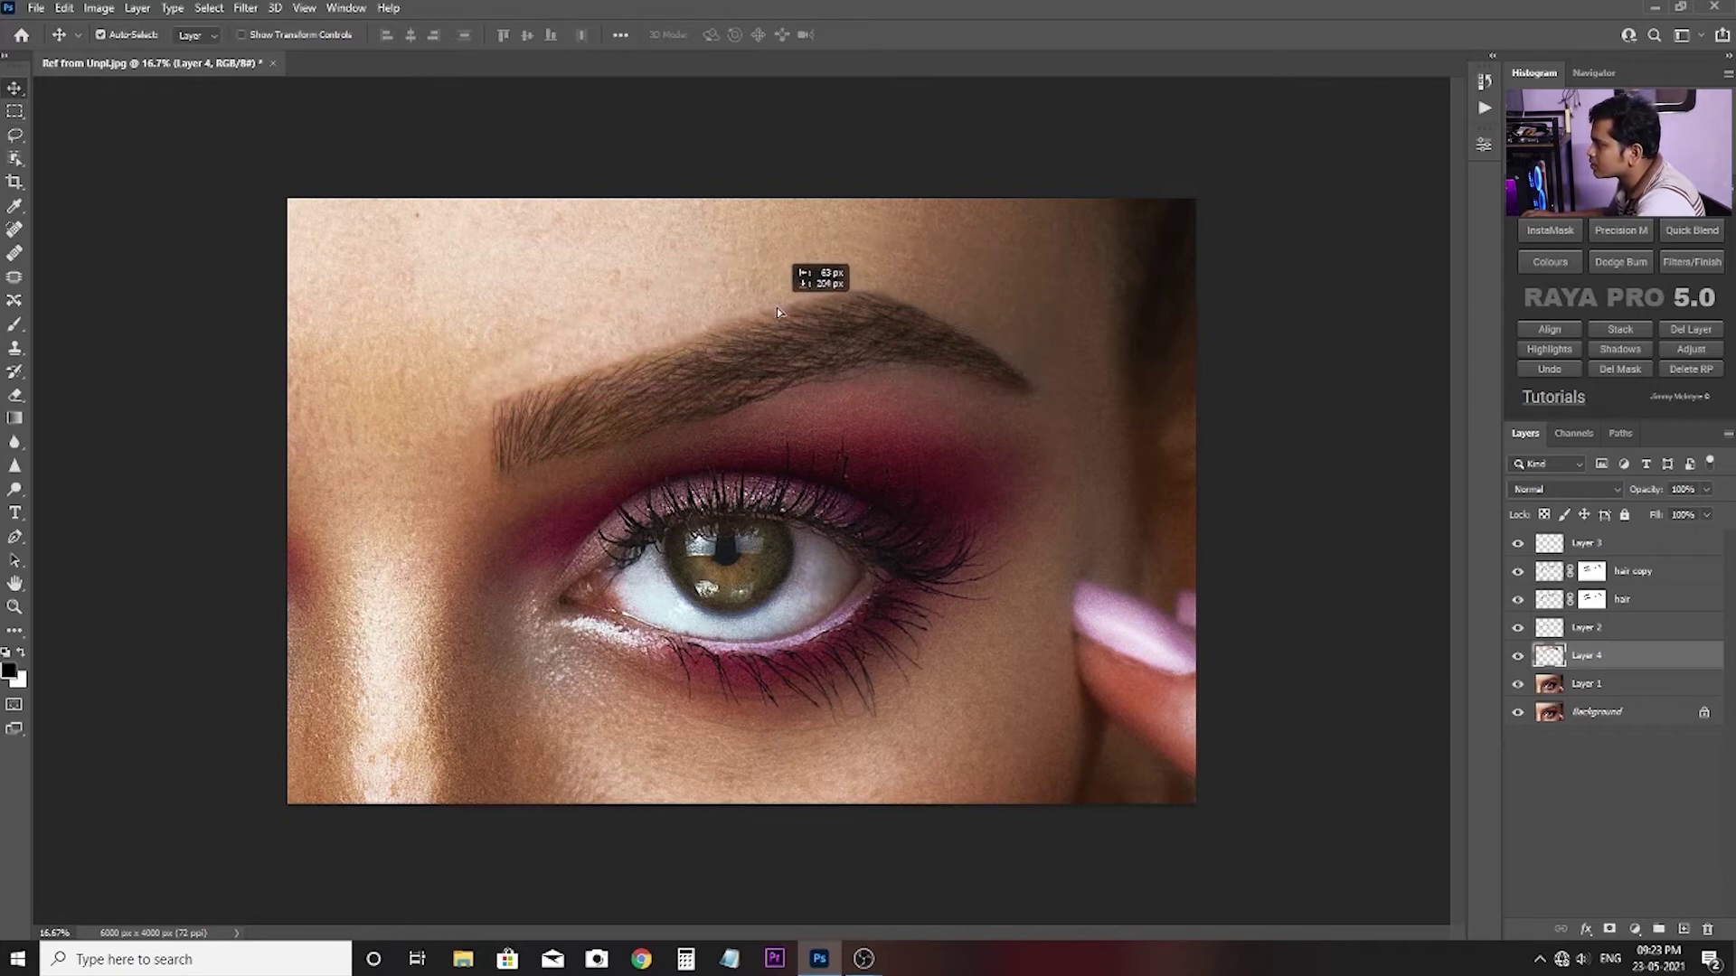
left_click_drag(788, 307, 777, 308)
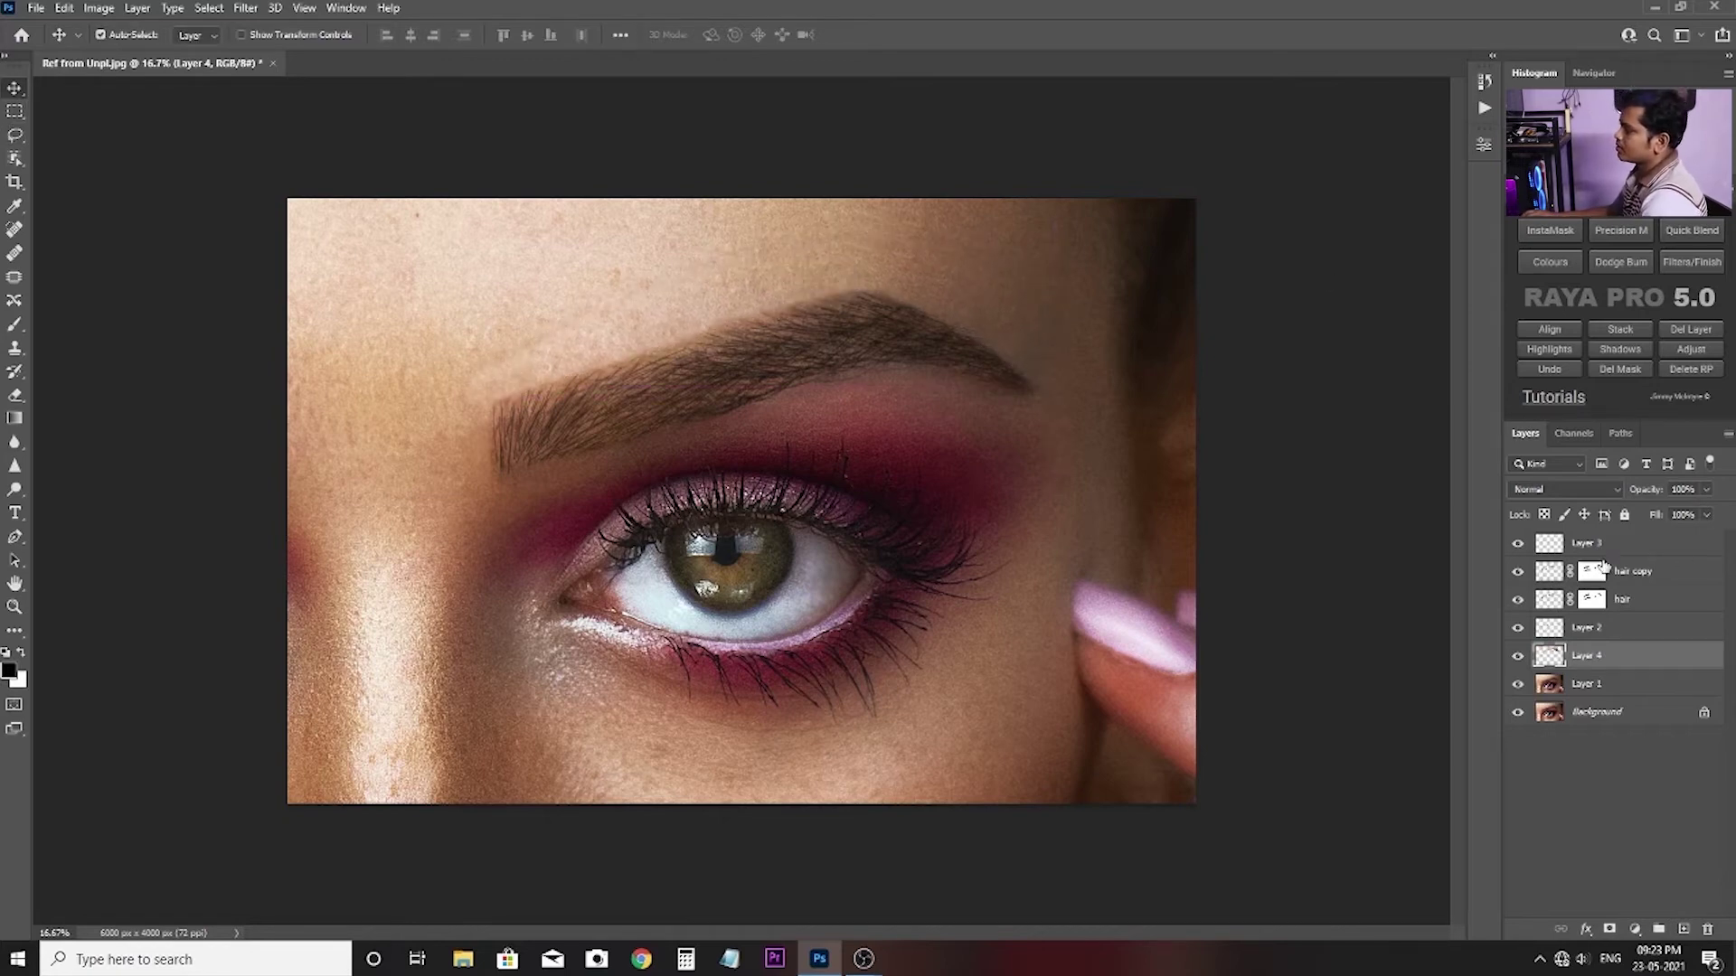
Toggle Layer 4 on and off to compare, then add a layer mask to it.
left_click(1520, 657)
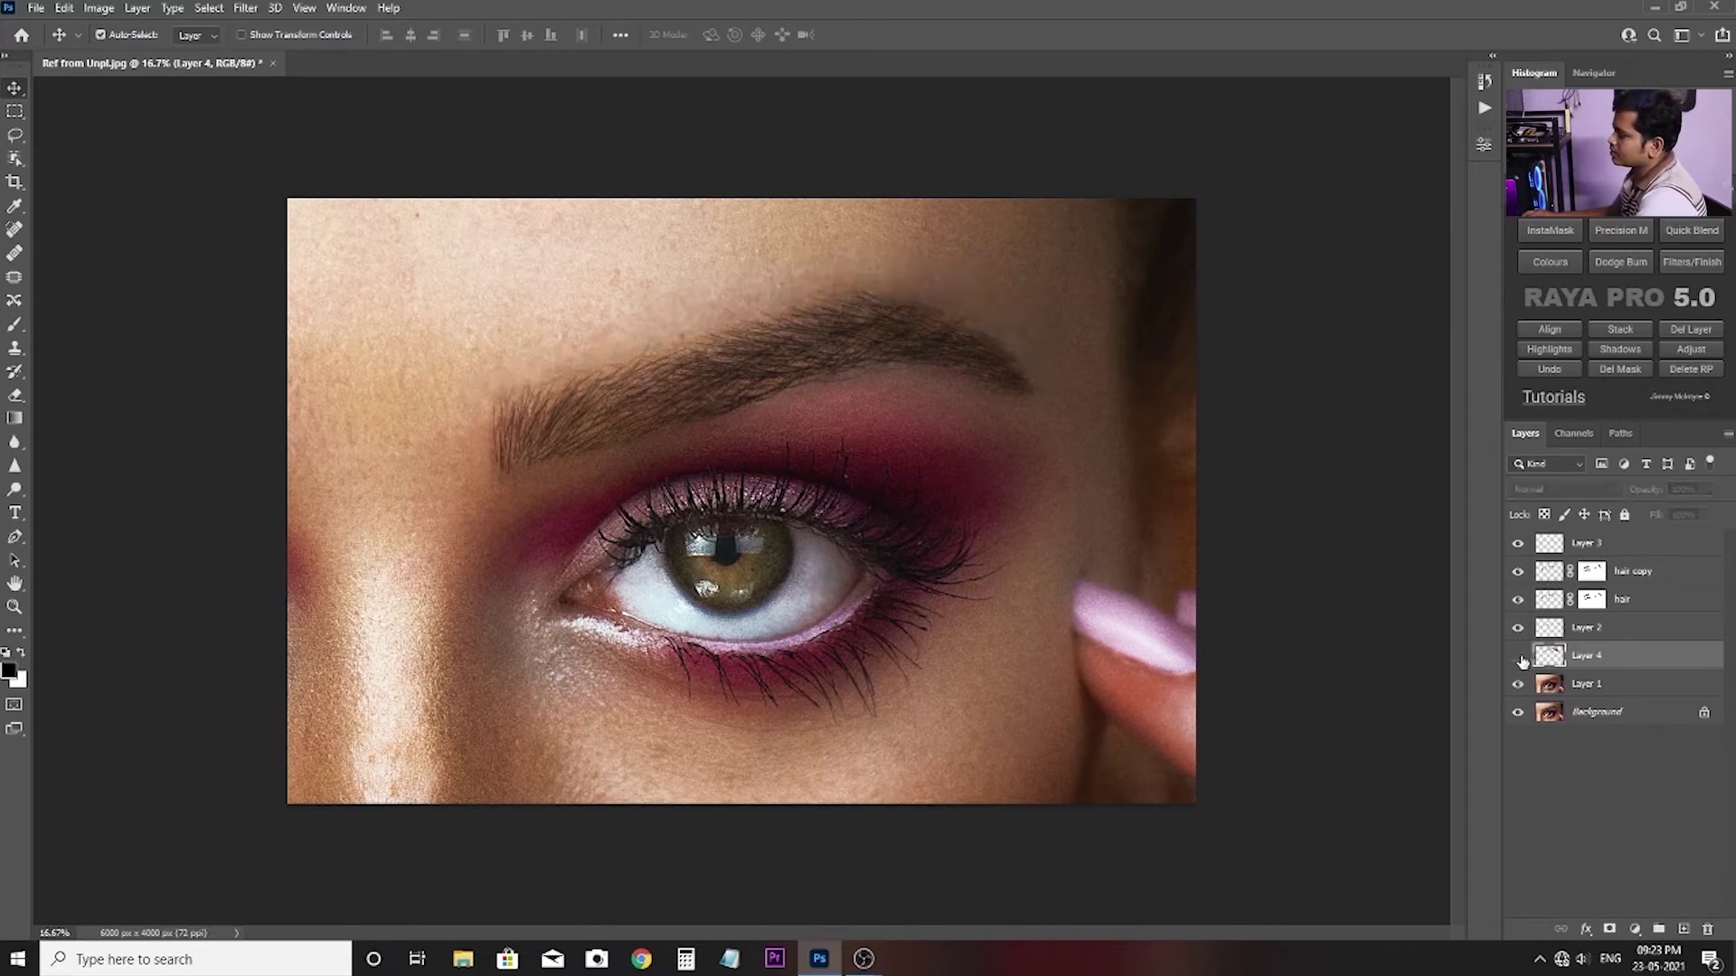
left_click(1519, 657)
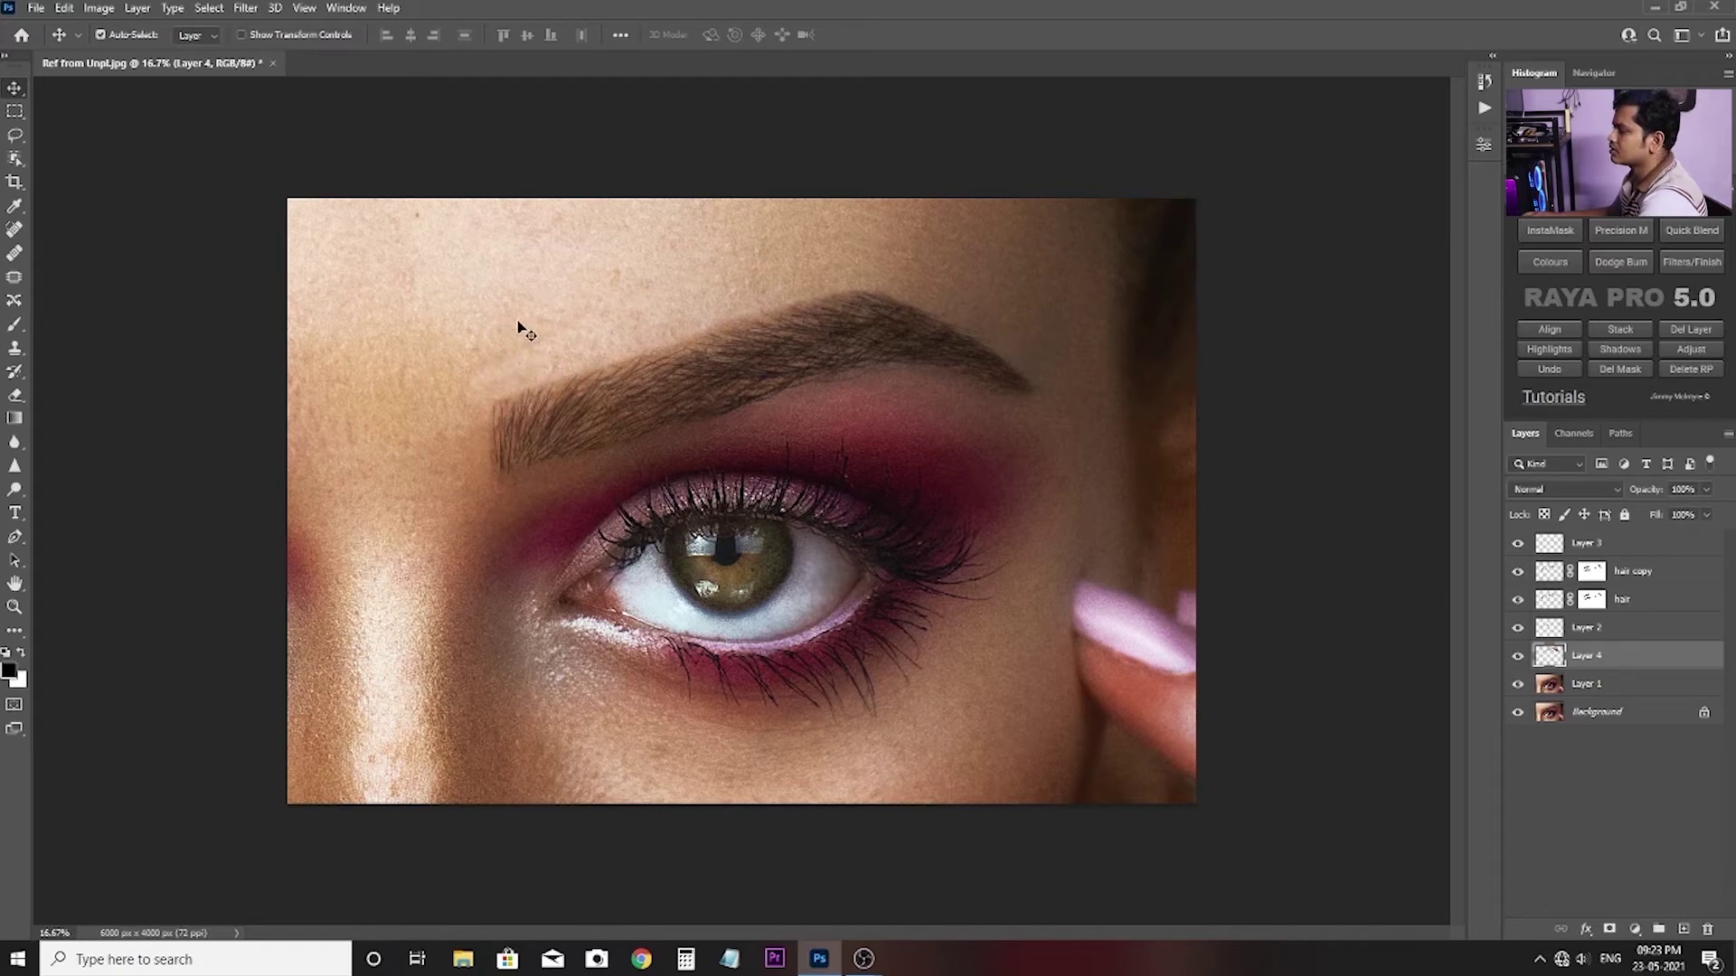
left_click(1518, 657)
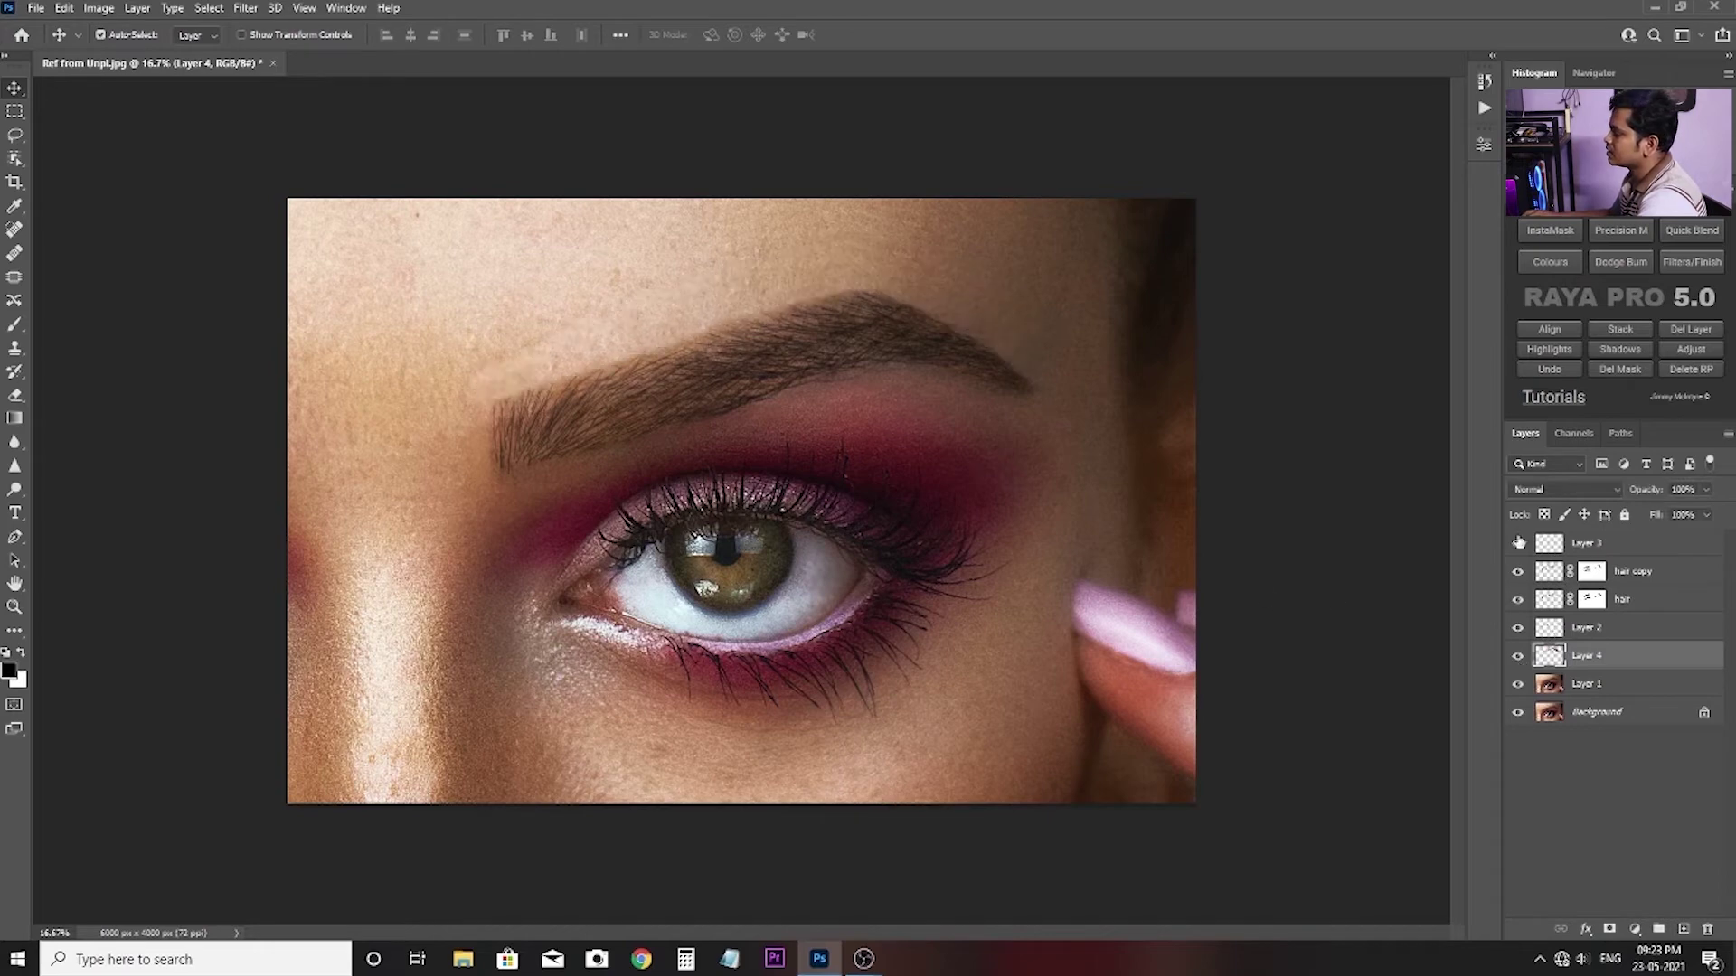
left_click(1518, 657)
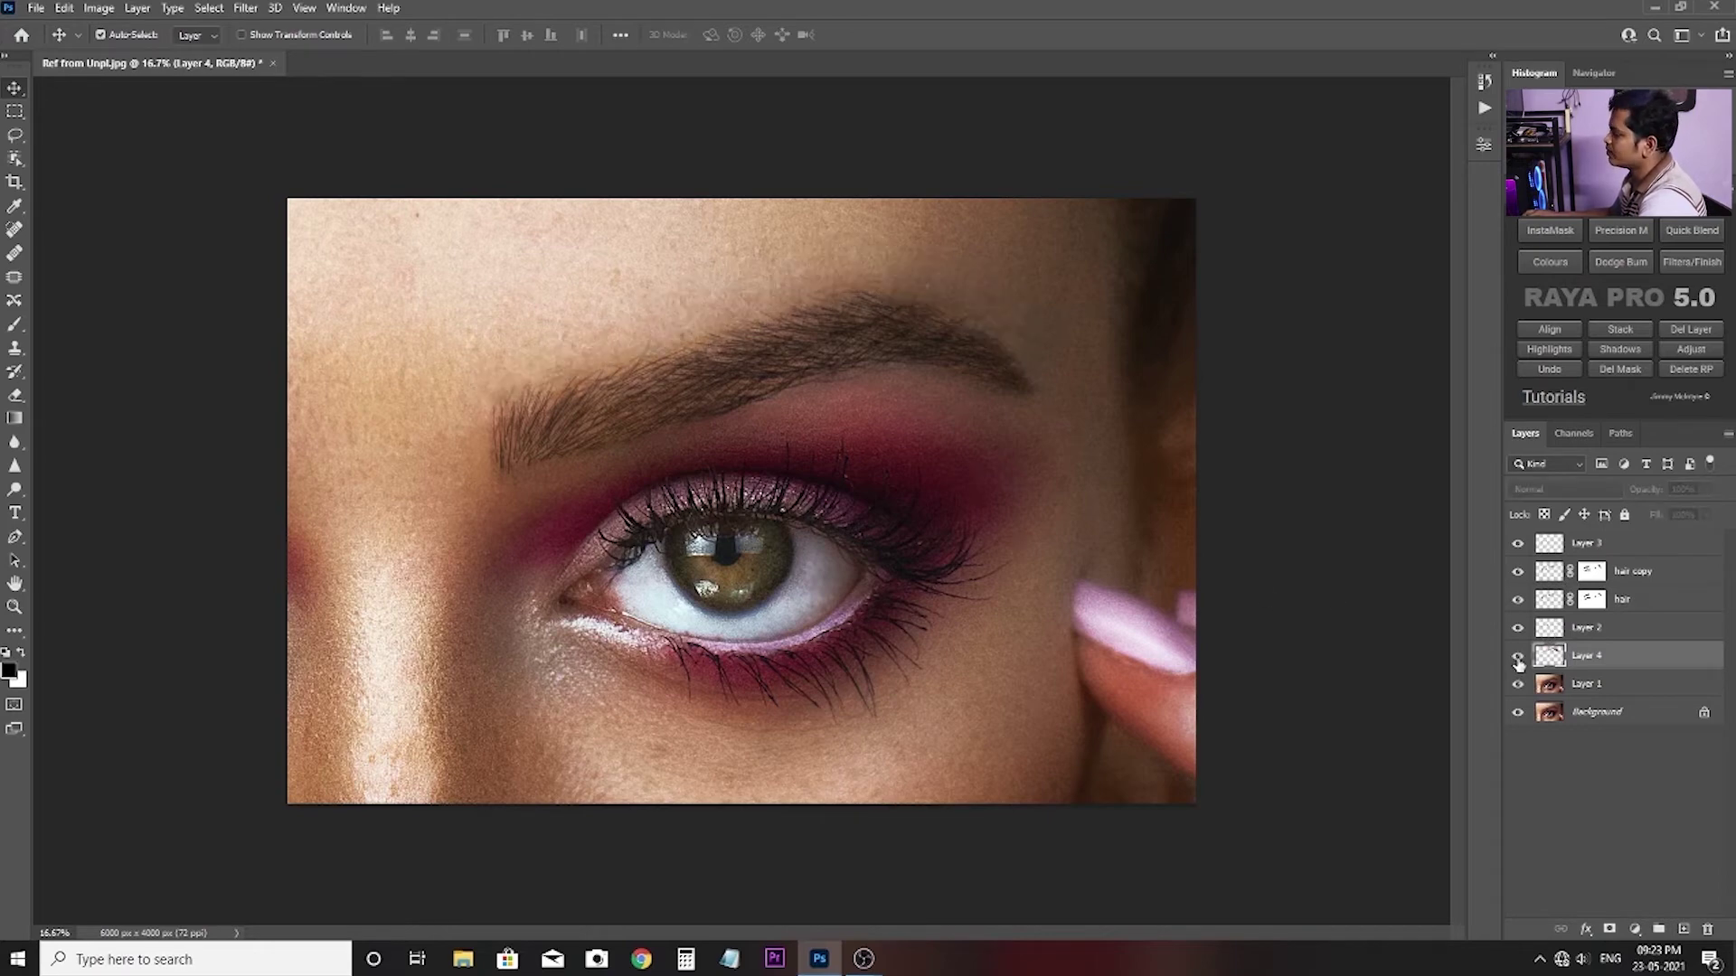
left_click(1518, 659)
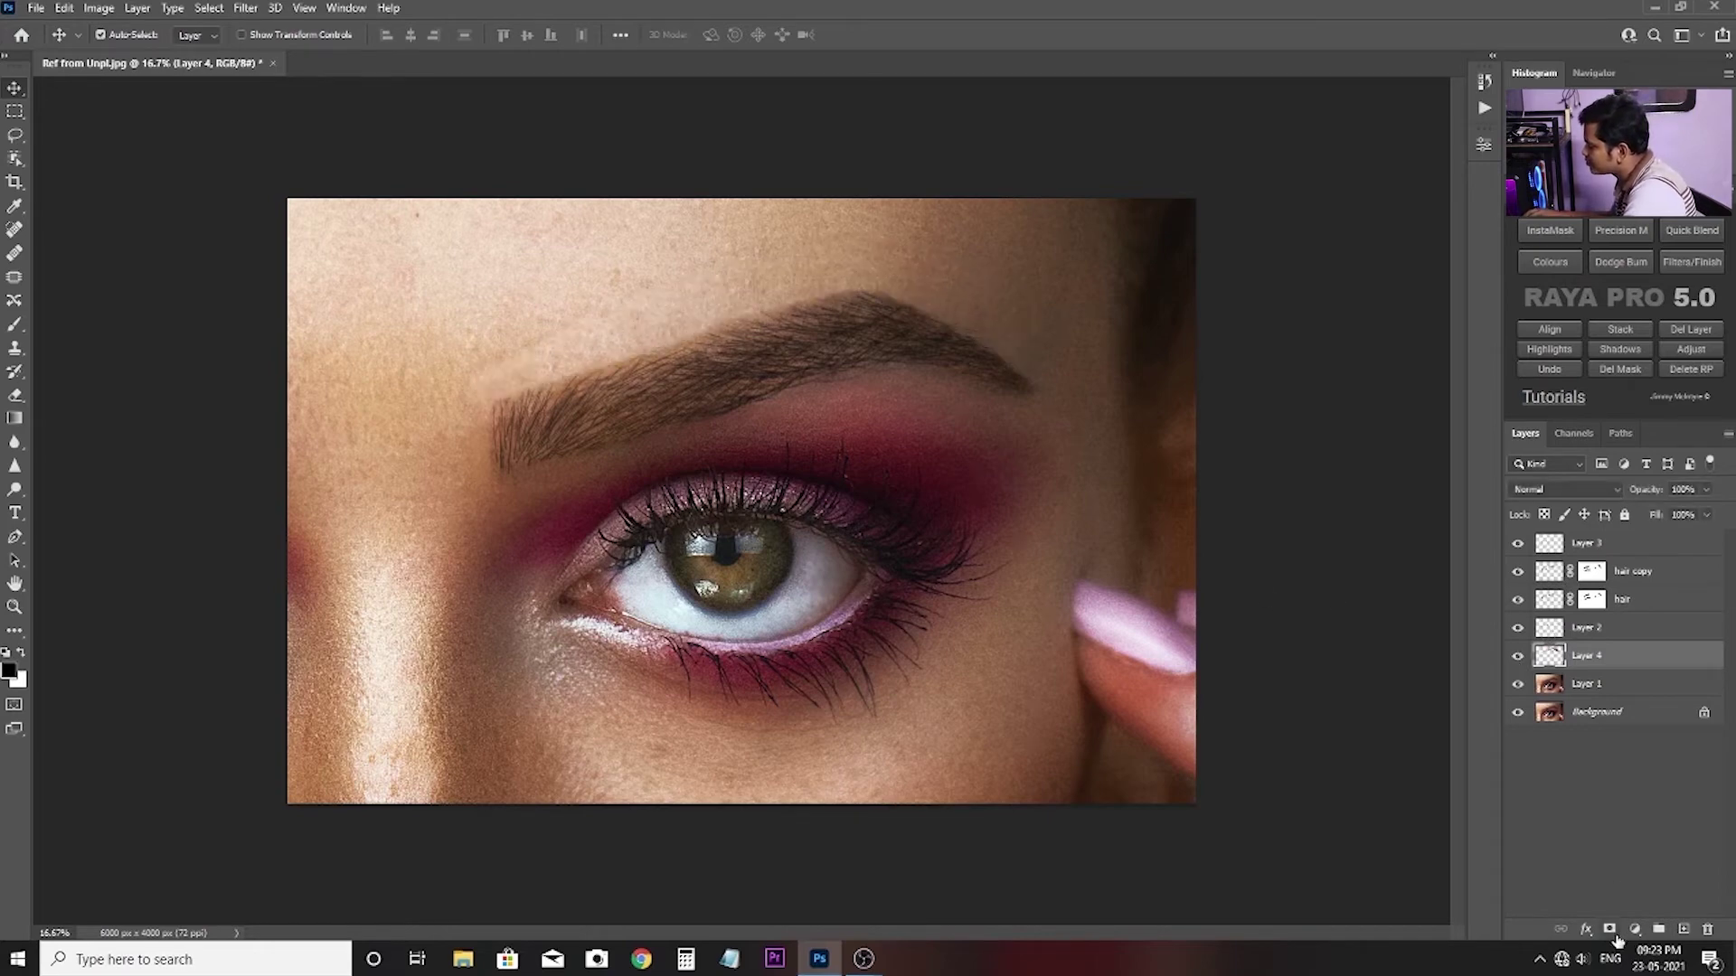
left_click(1610, 931)
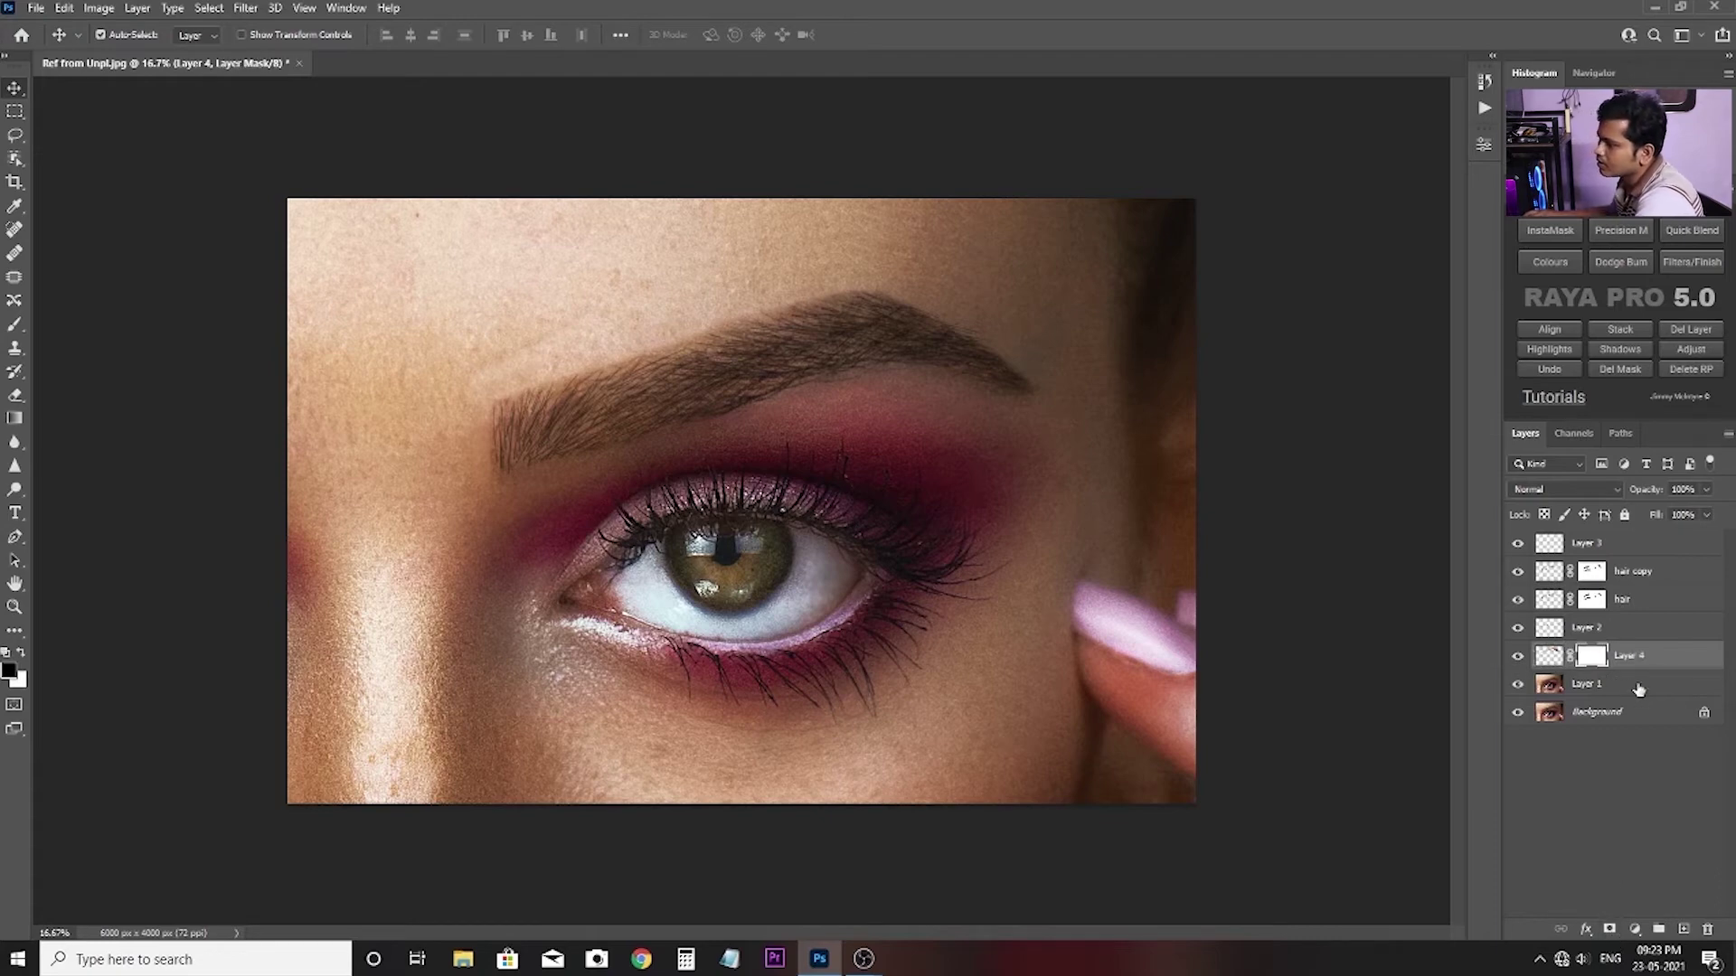
Set a fully soft brush of about 369 px and paint Layer 4's mask above the eyebrow.
left_click(15, 327)
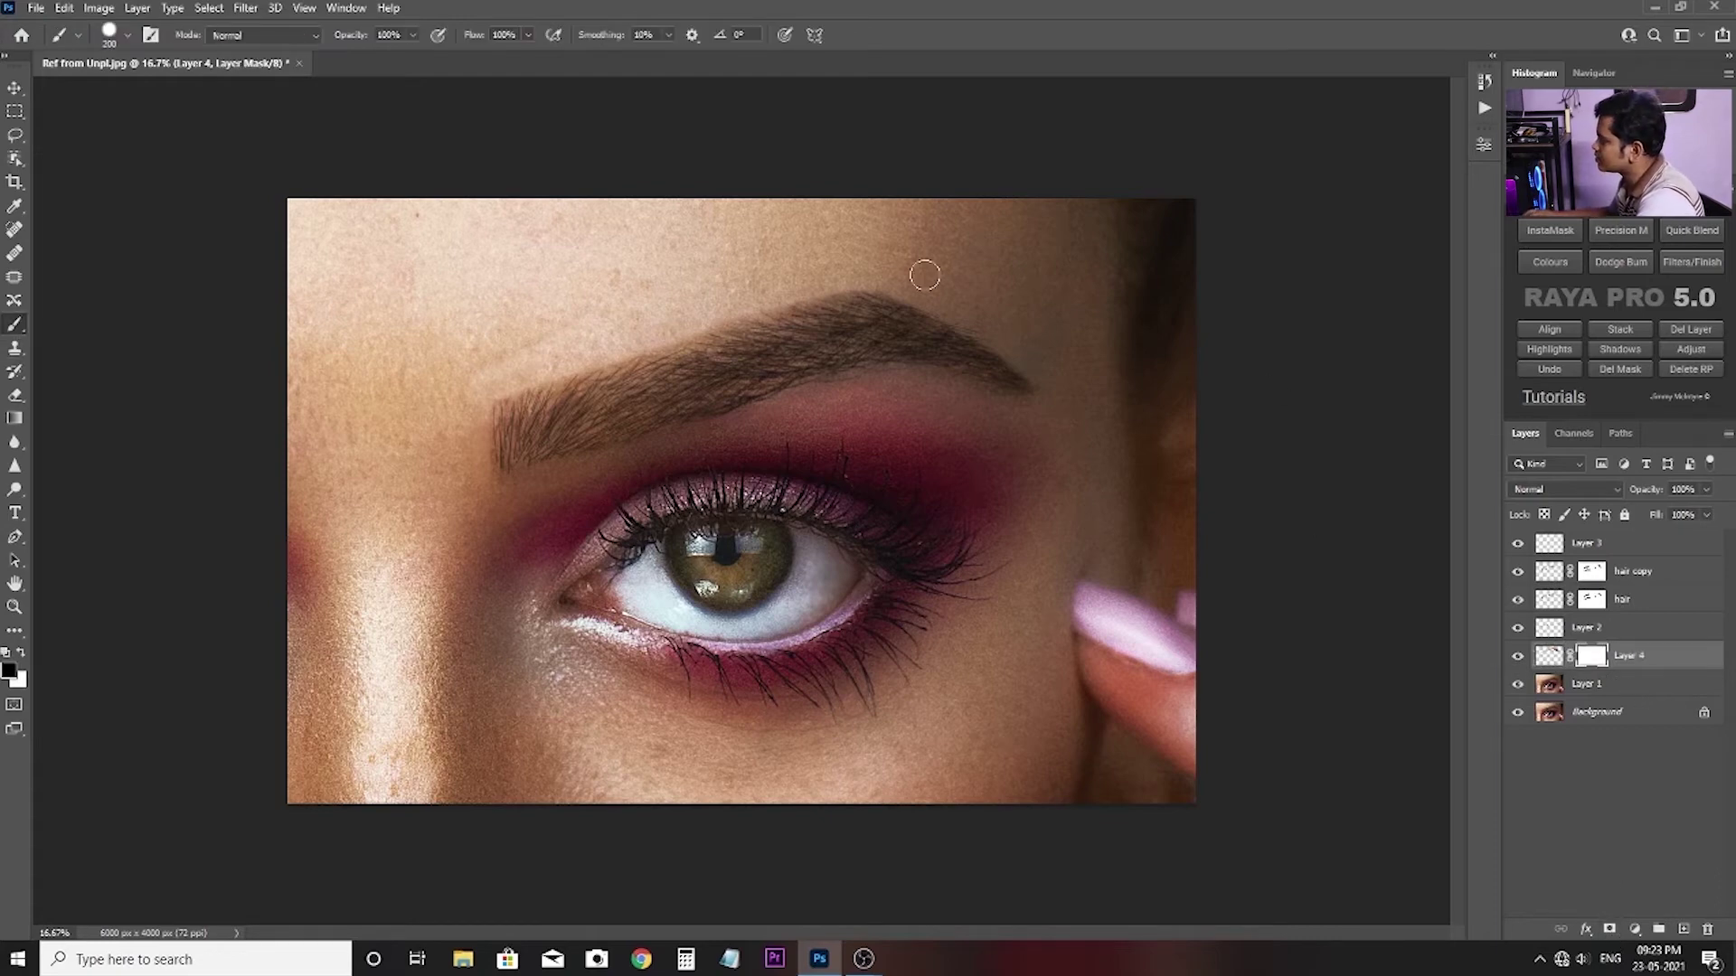
left_click(1518, 656)
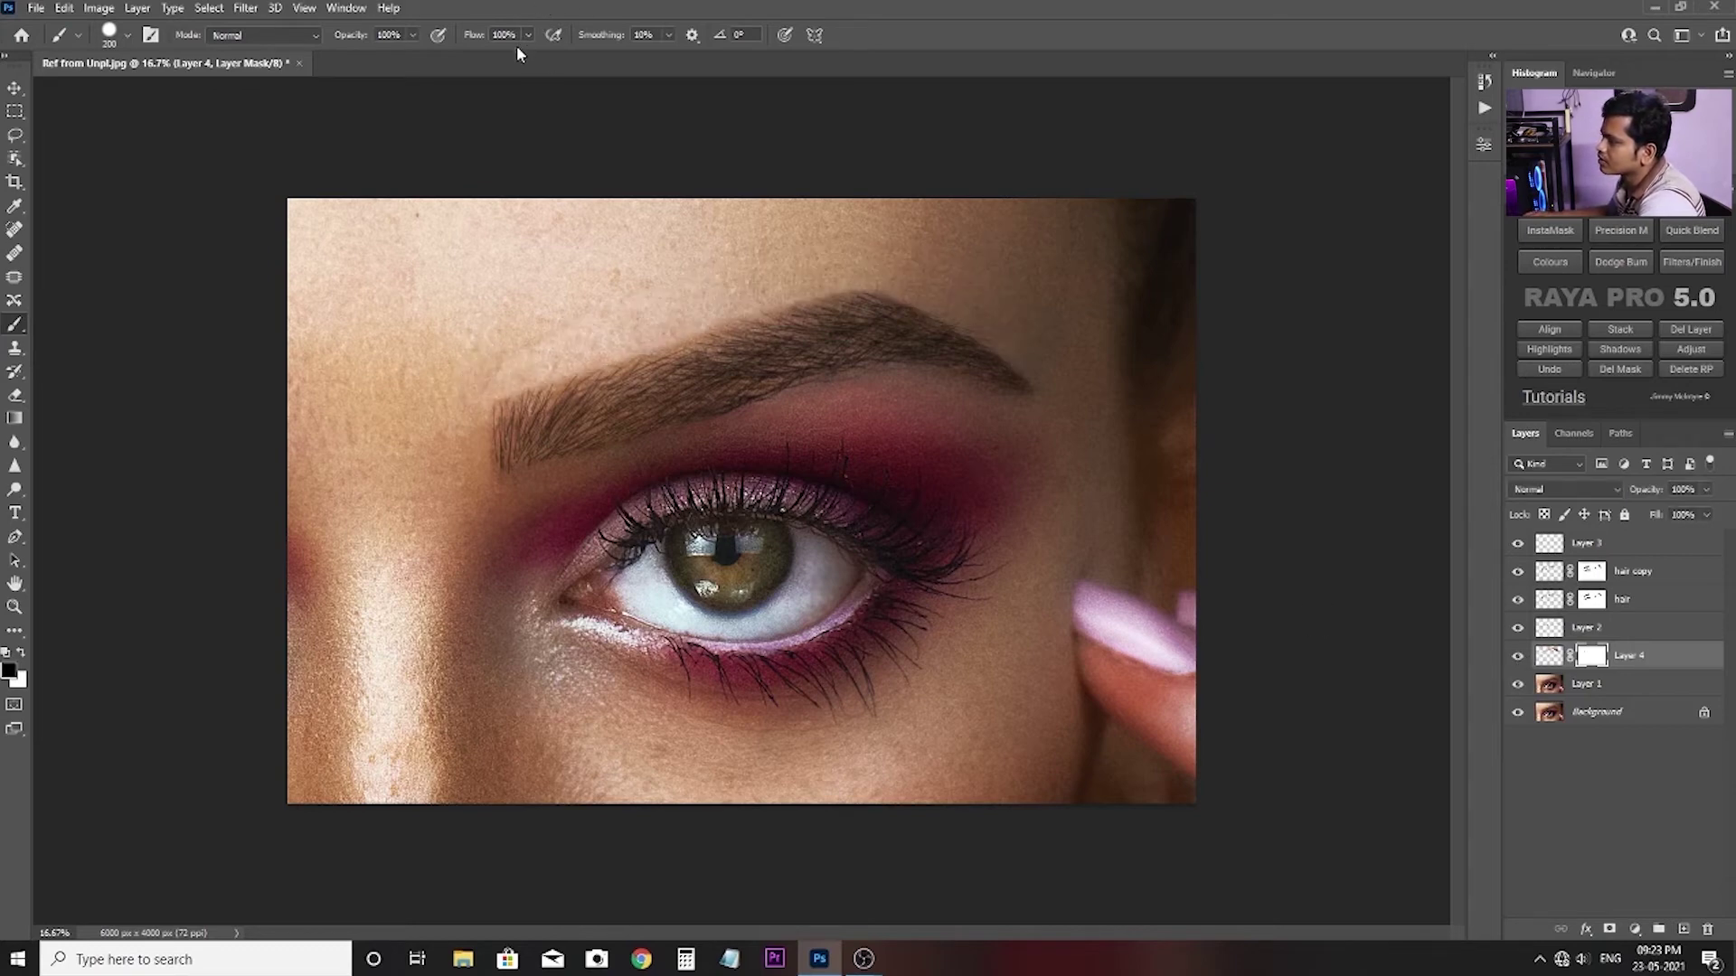
right_click(480, 268)
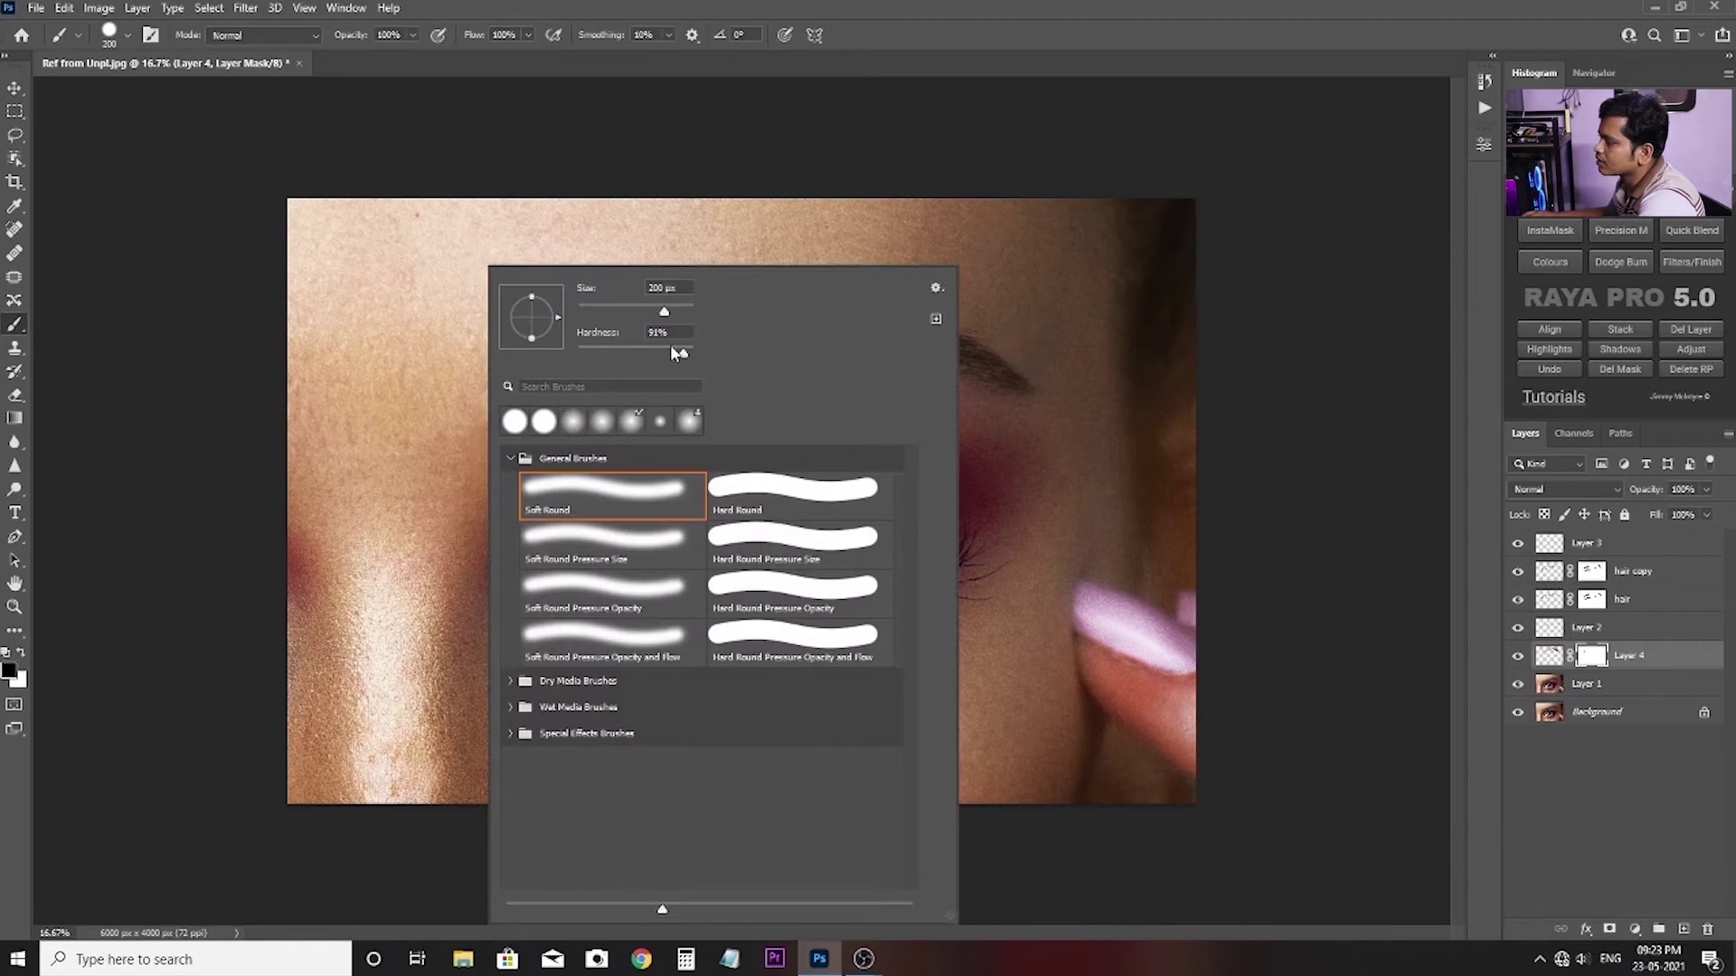
left_click_drag(679, 350, 473, 451)
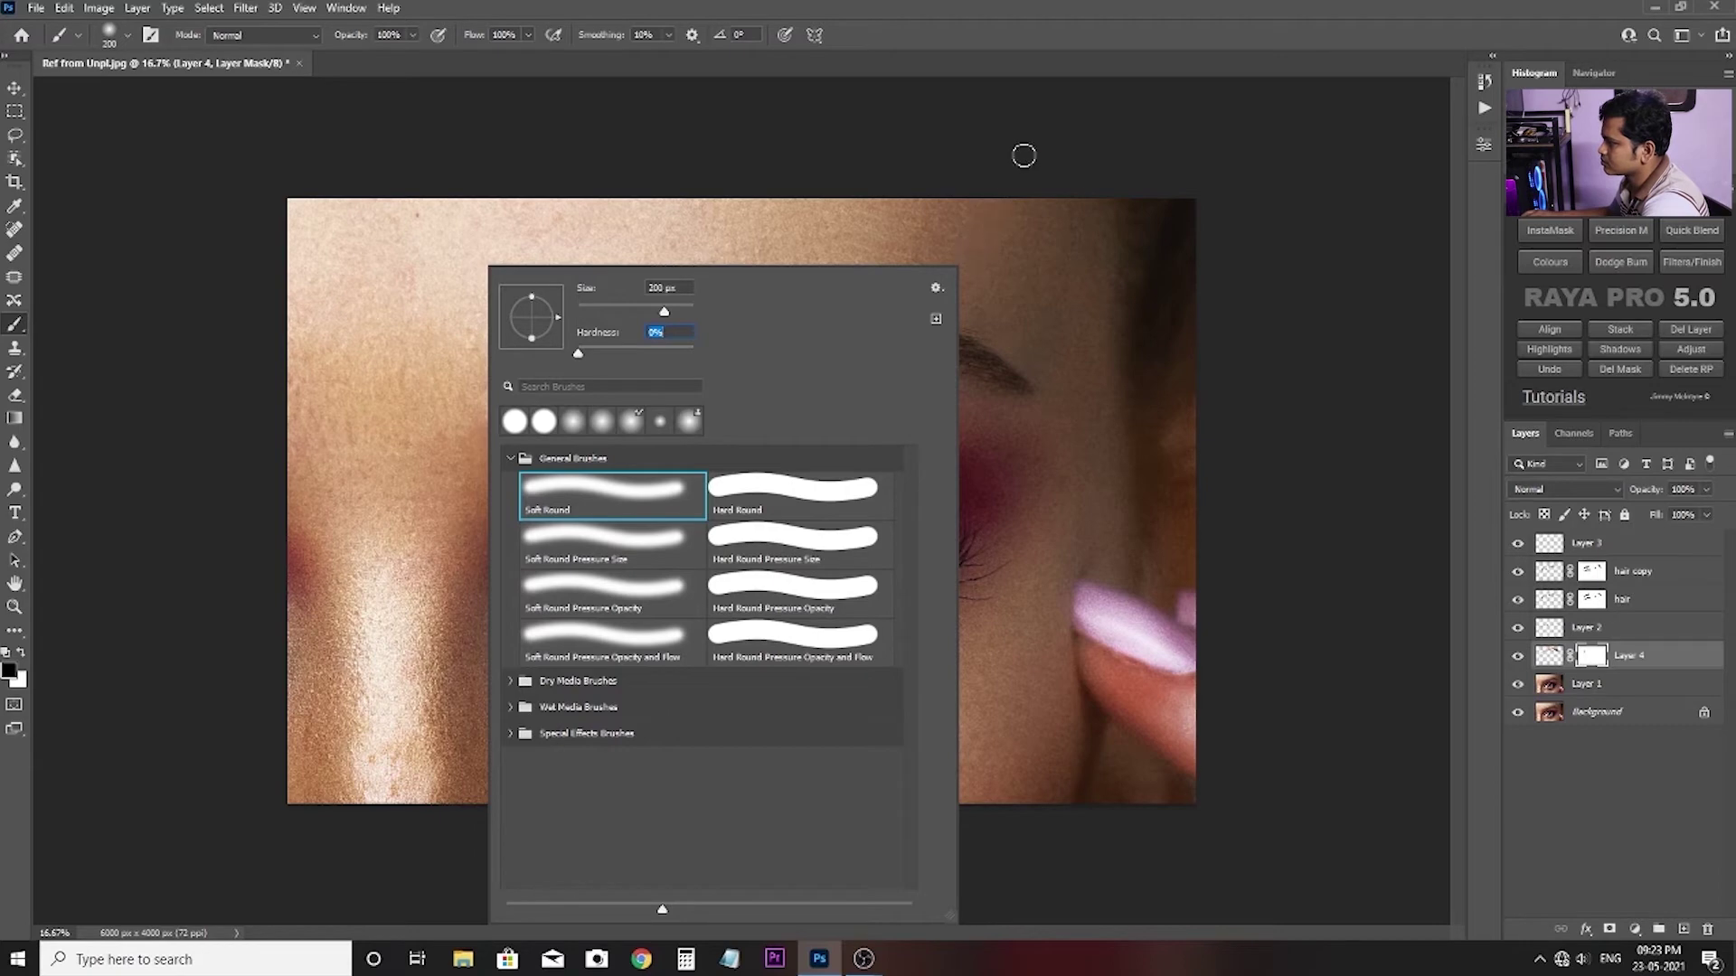
key("Return")
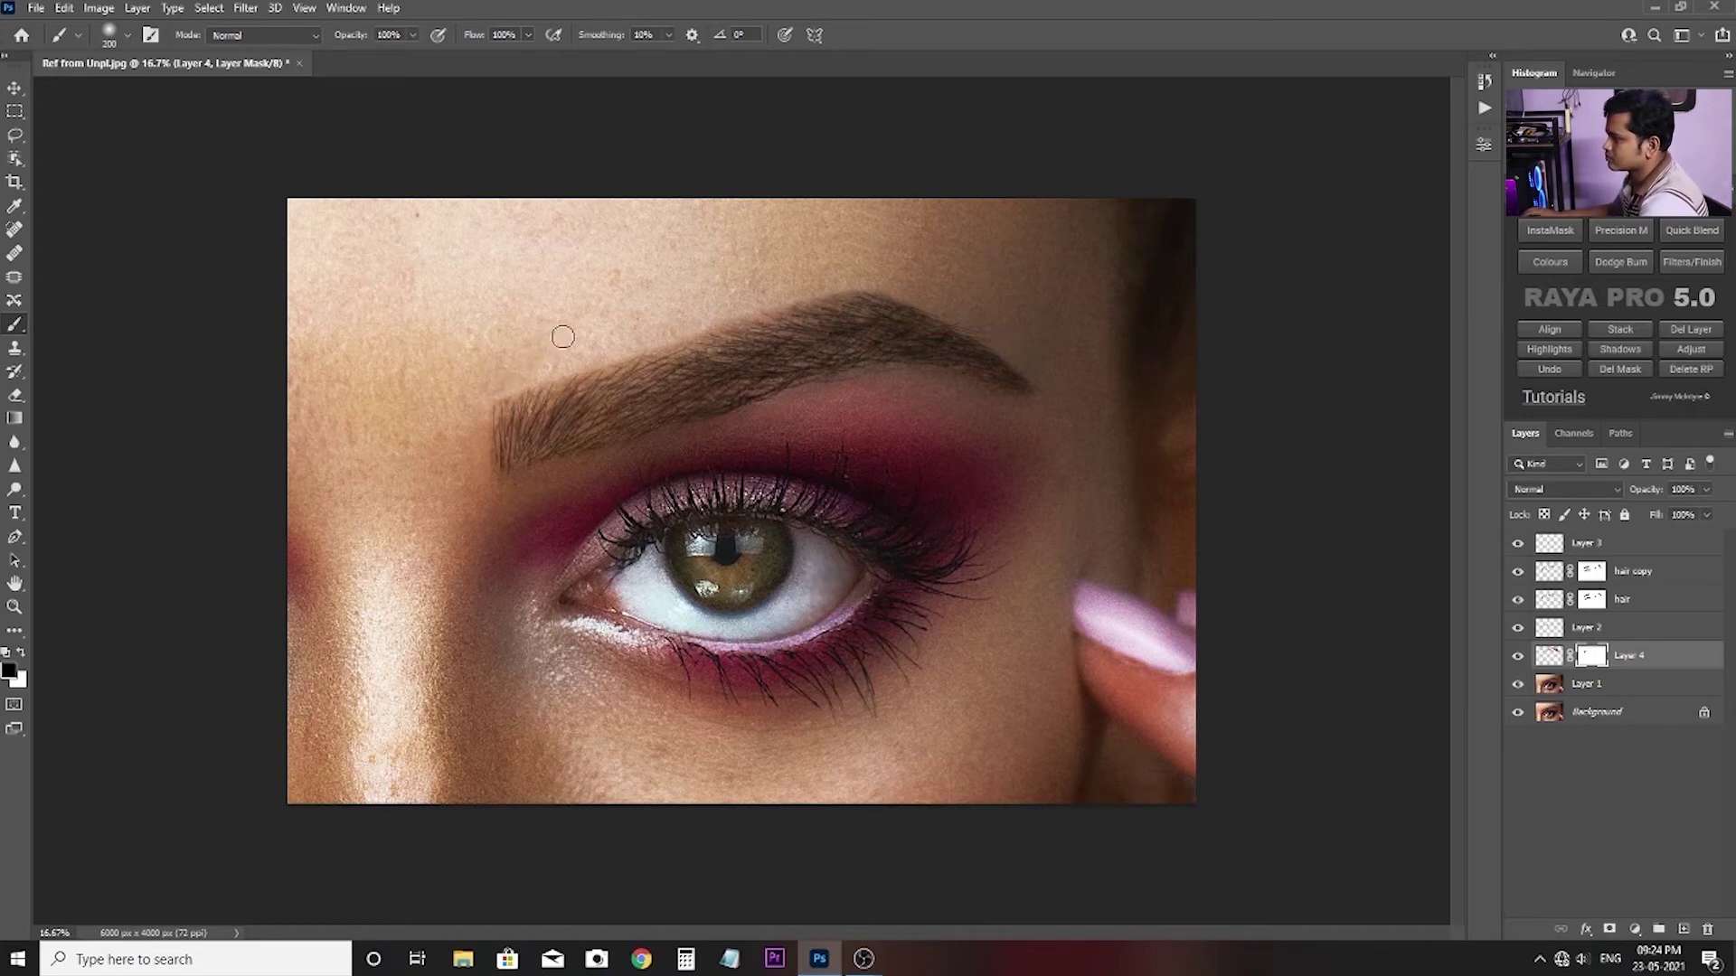
right_click(561, 336)
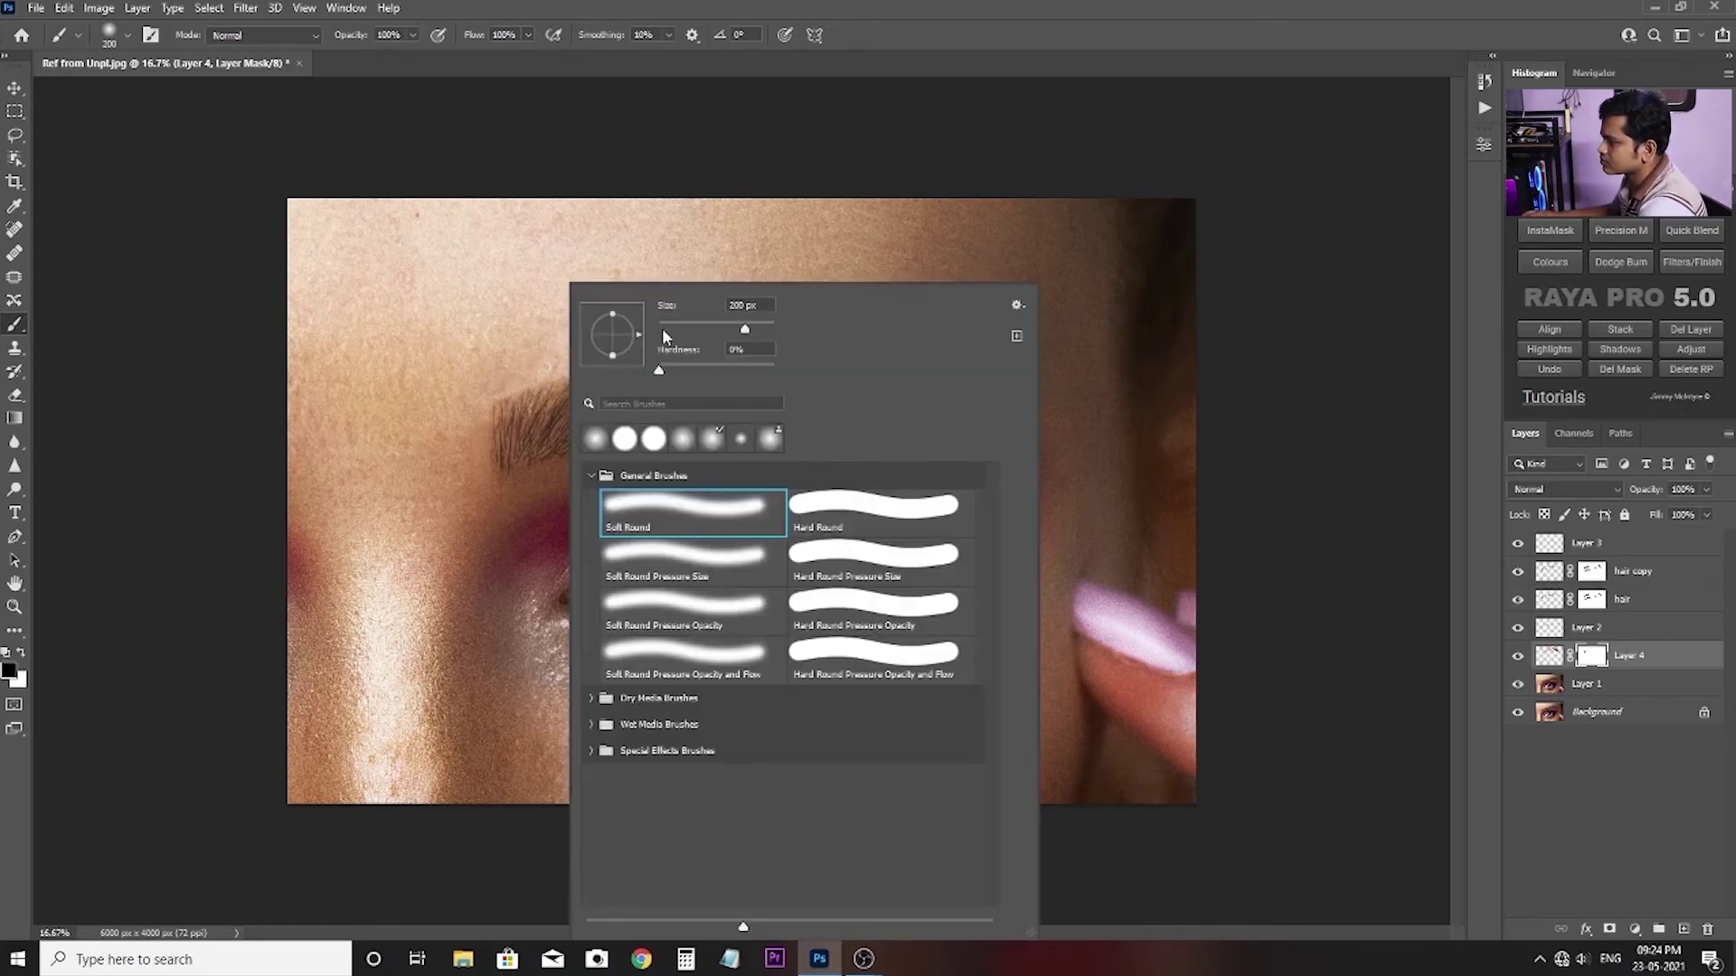
left_click_drag(745, 334, 756, 327)
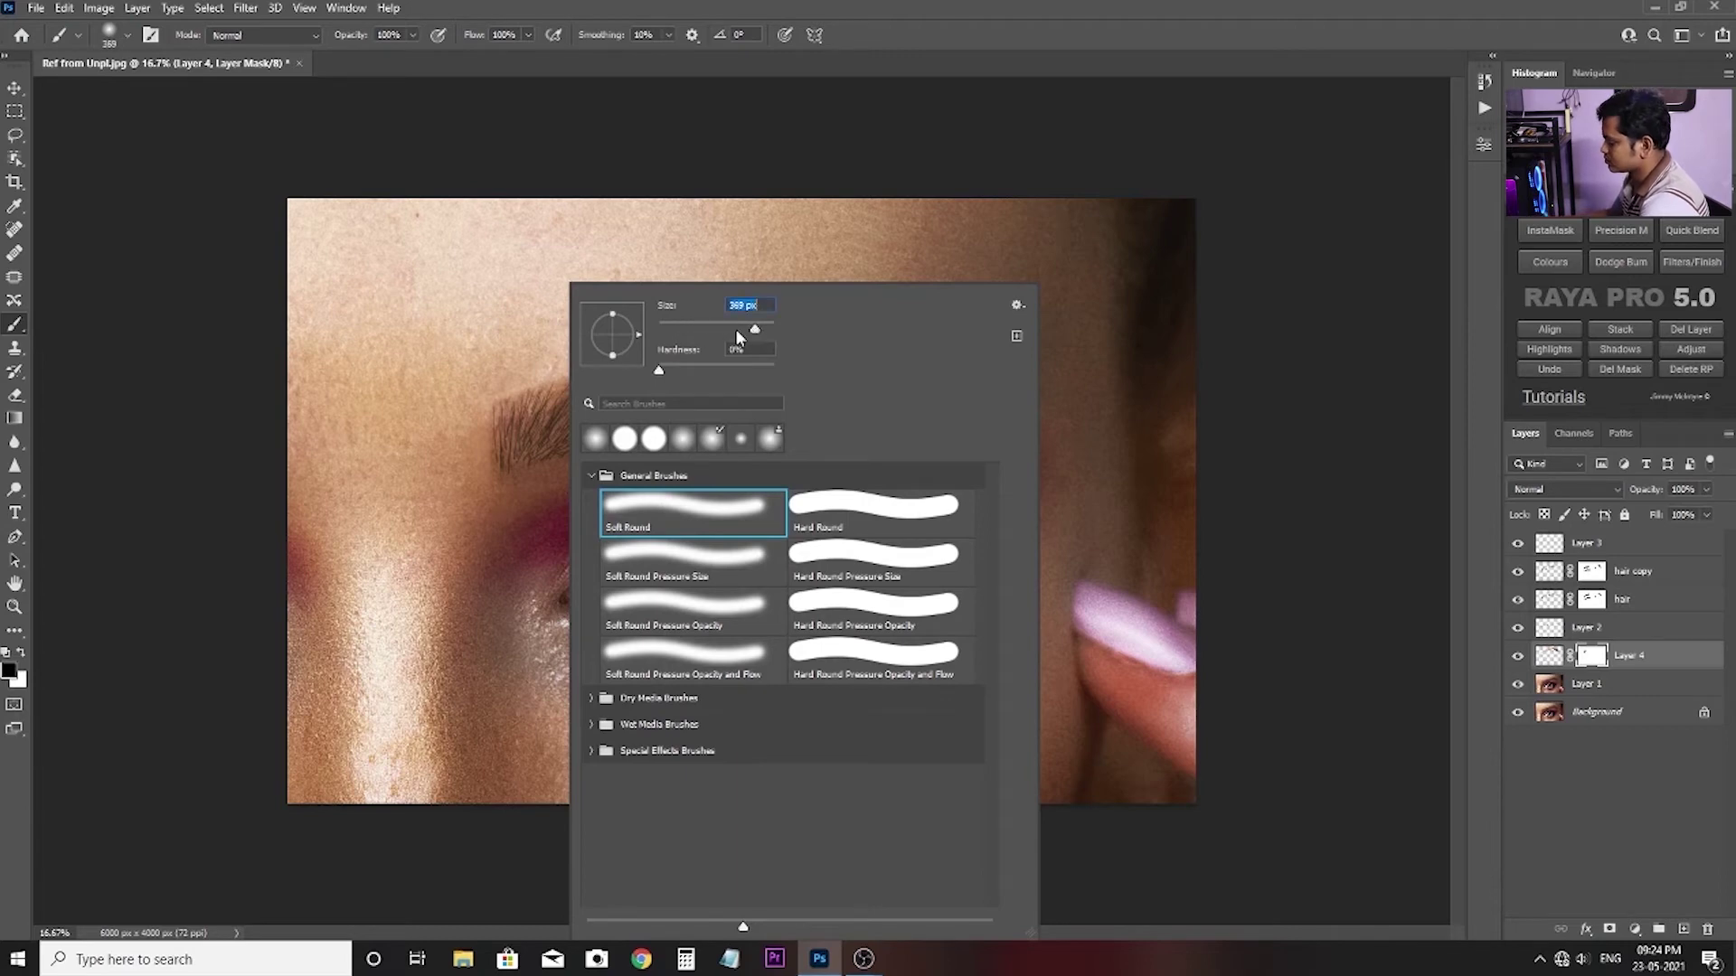
key("Return")
left_click_drag(576, 340, 757, 288)
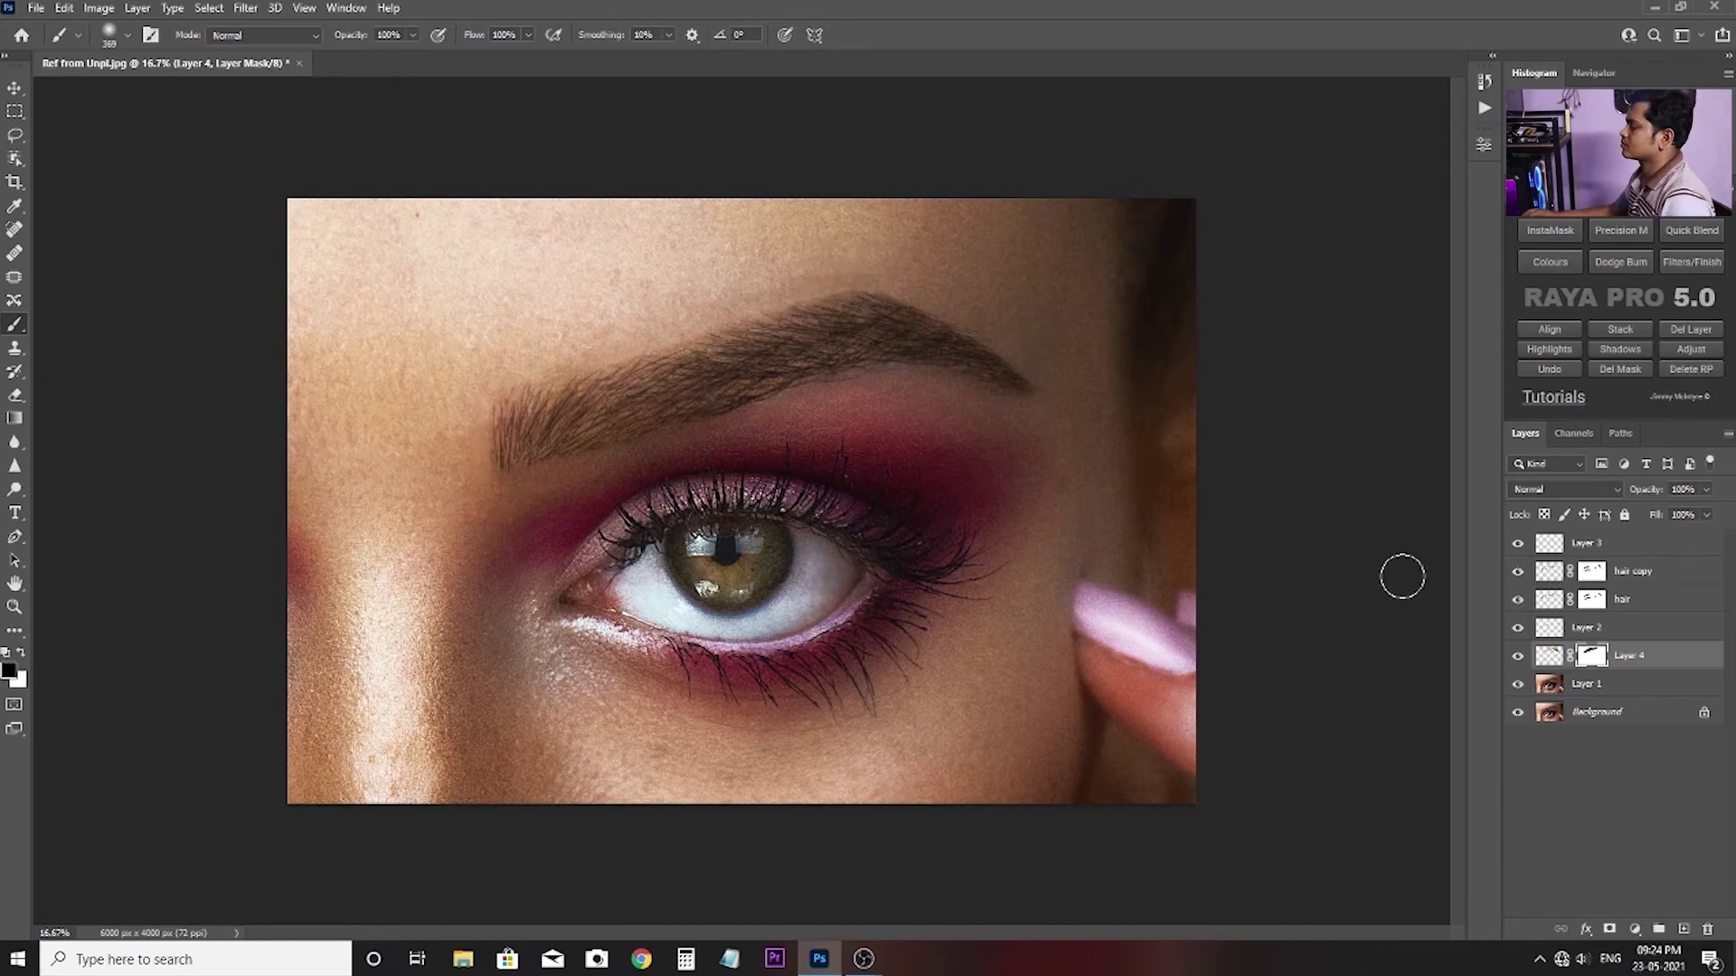
Undo the mask stroke, set brush flow to 40%, and compare Layer 4 on and off.
left_click(1517, 658)
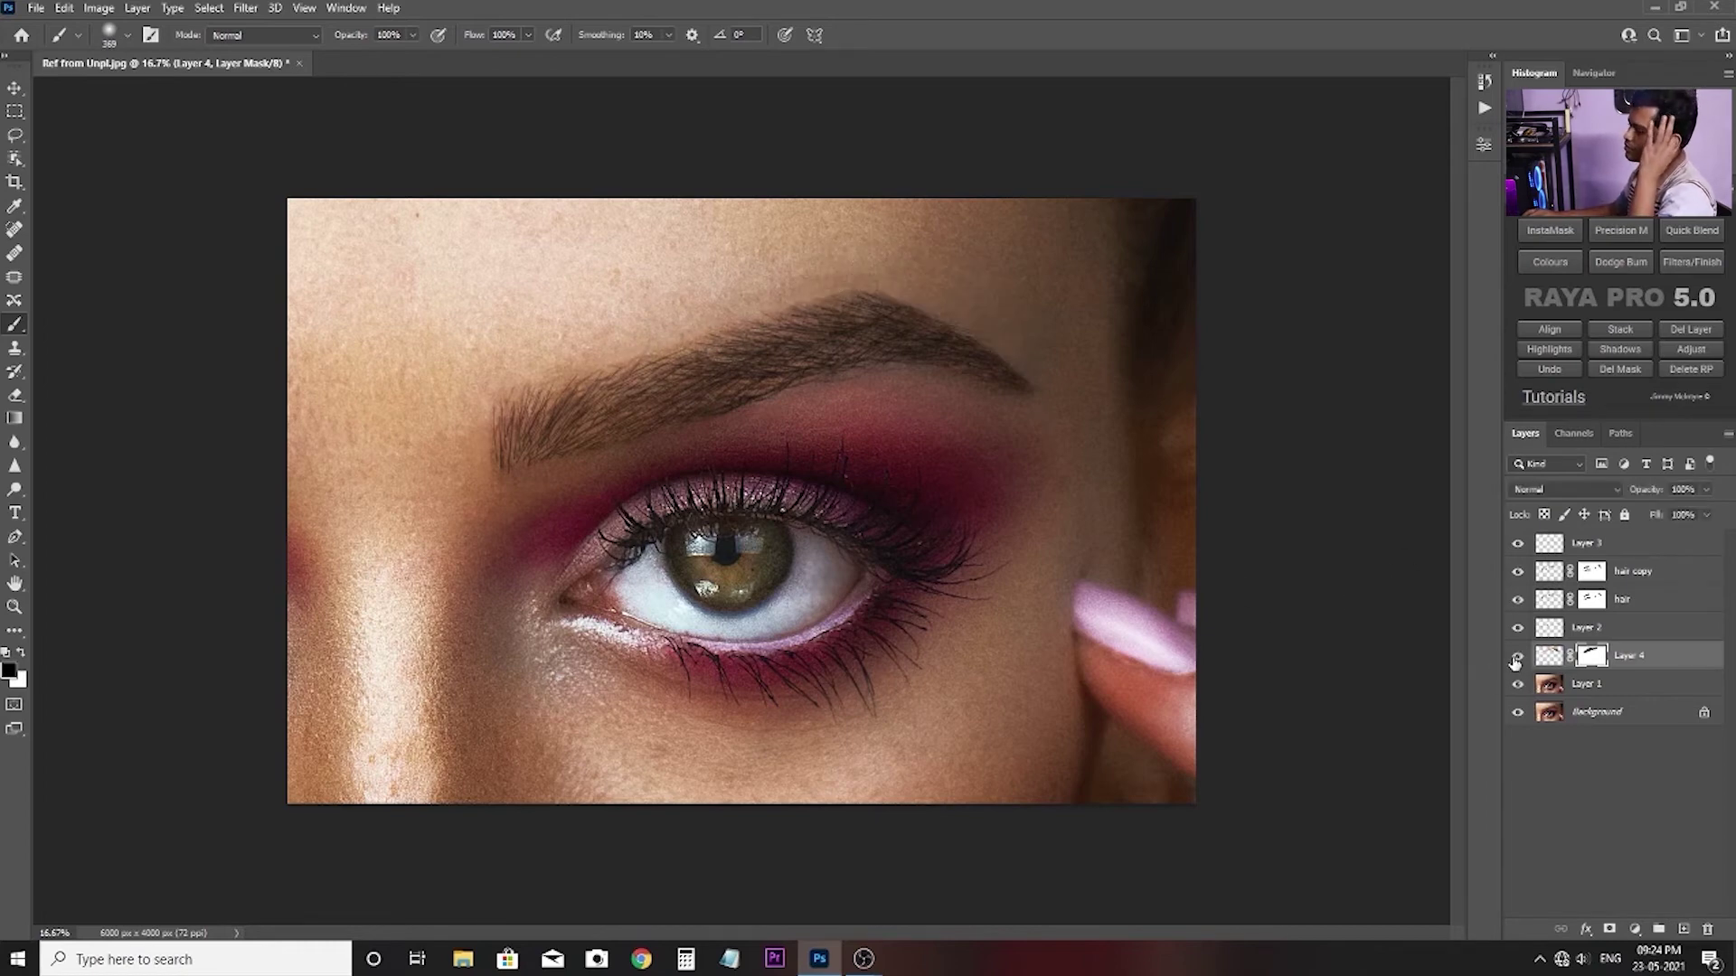
left_click(1517, 658)
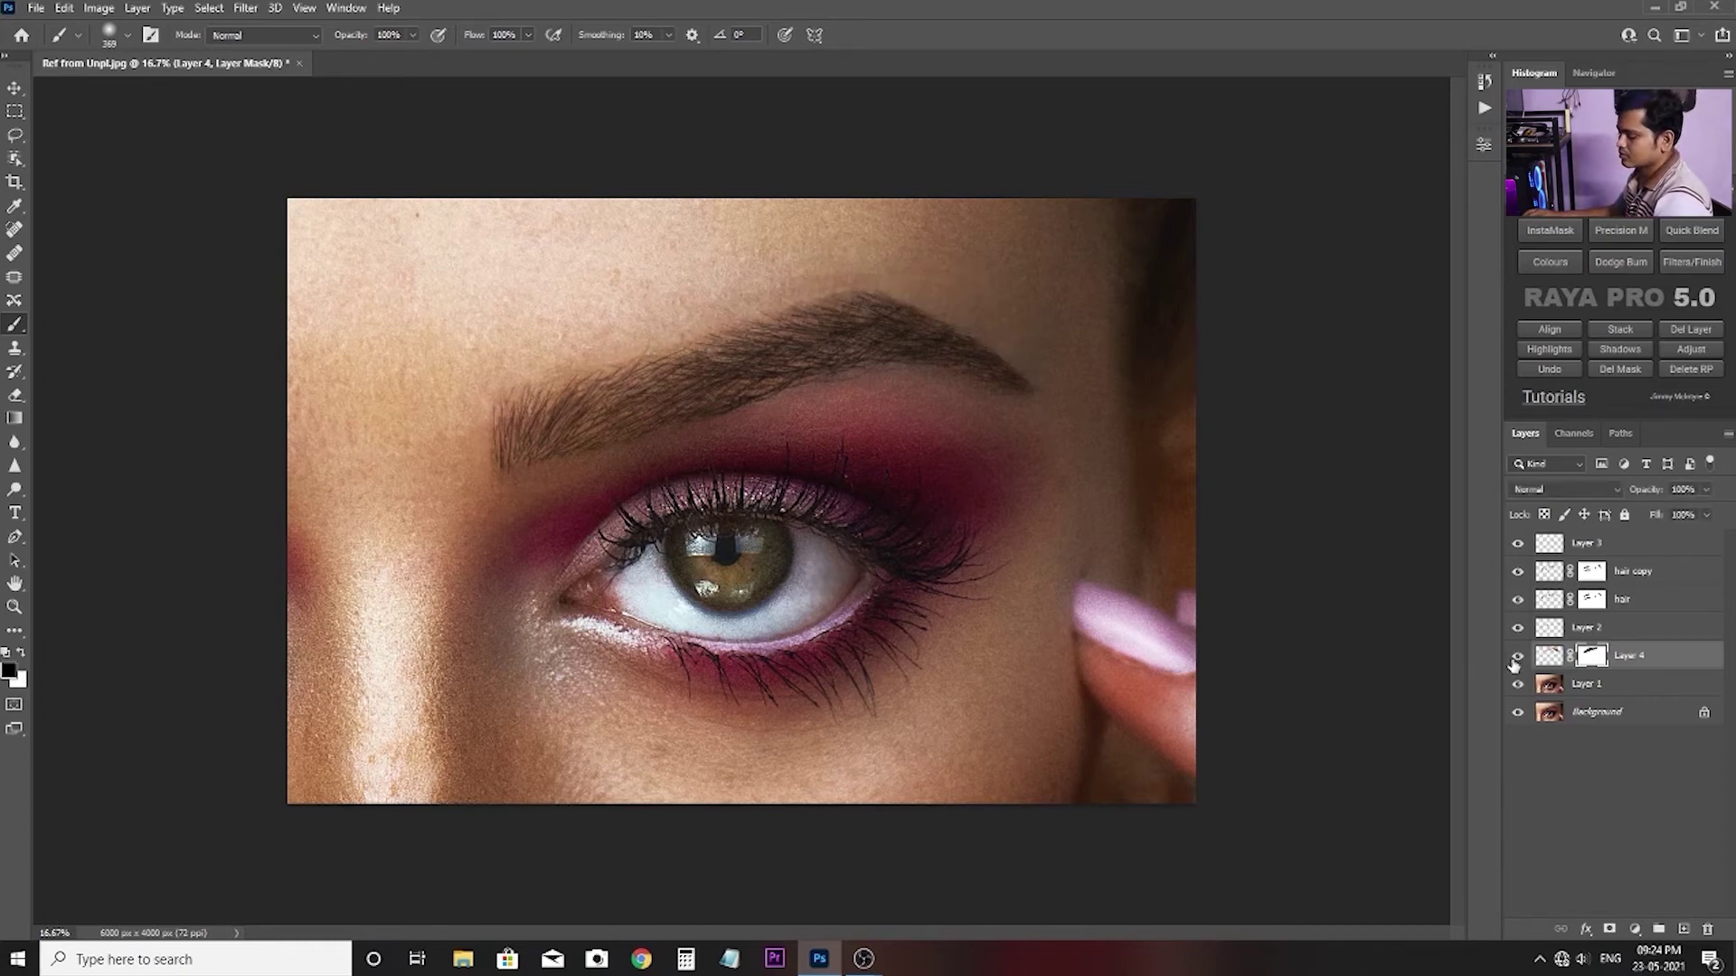
key("ctrl+comma")
key("ctrl+comma")
key("ctrl+comma")
key("ctrl+comma")
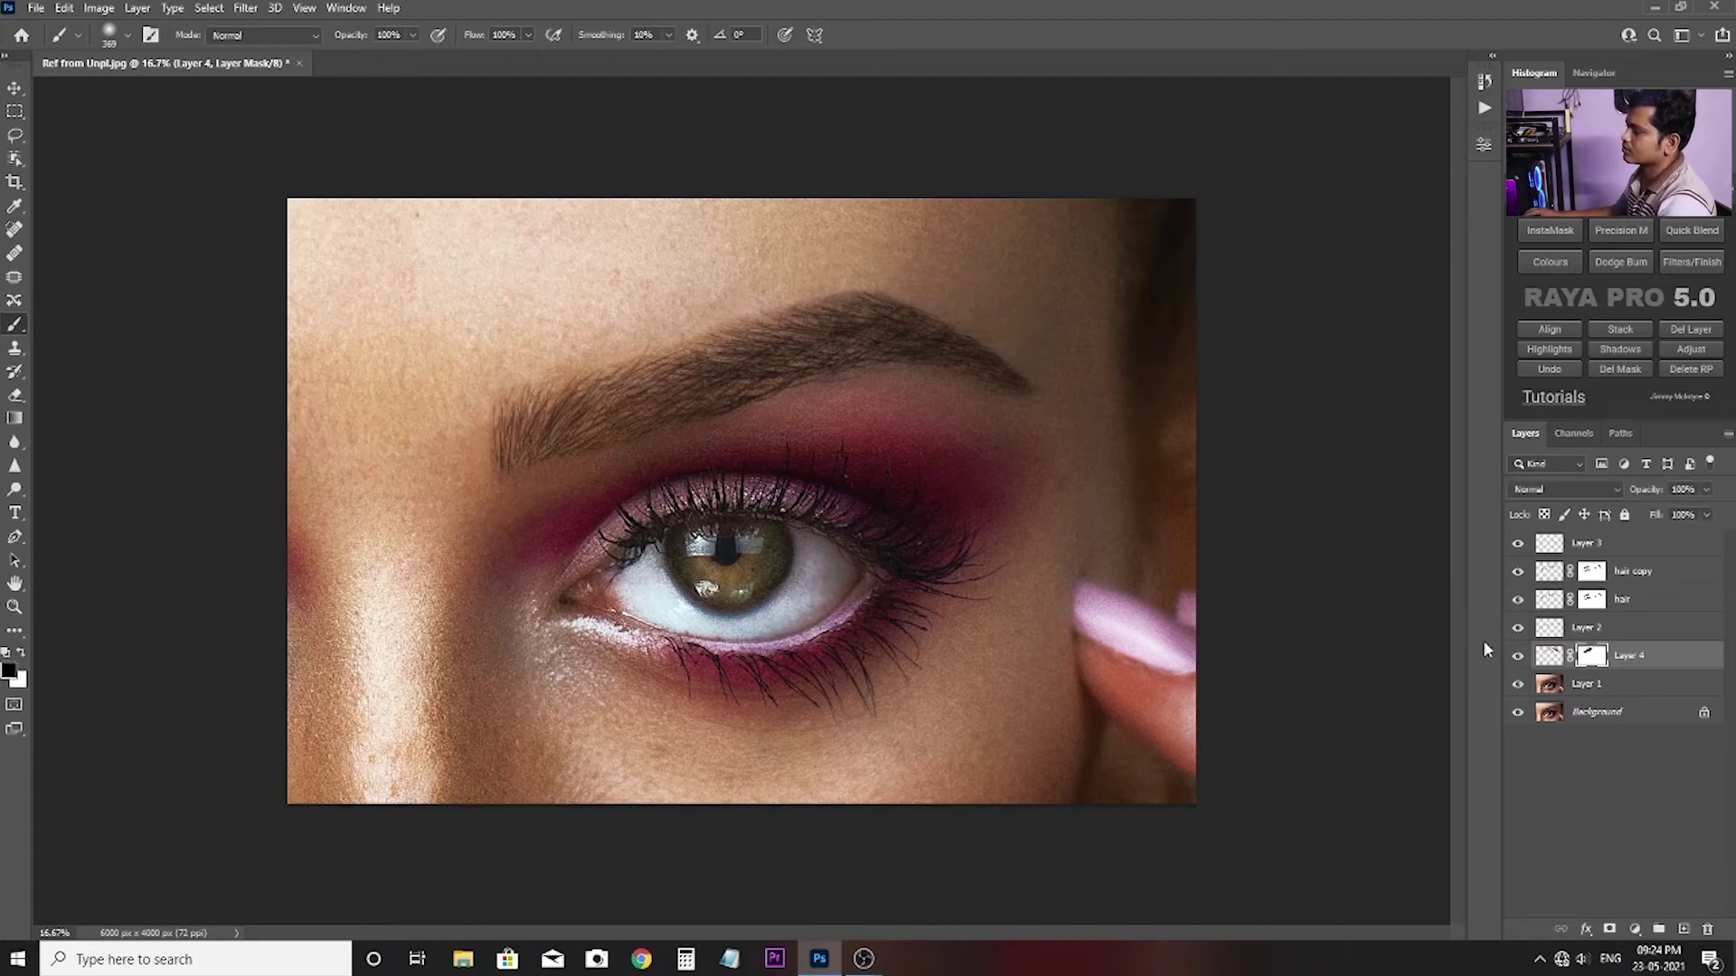
key("ctrl+z")
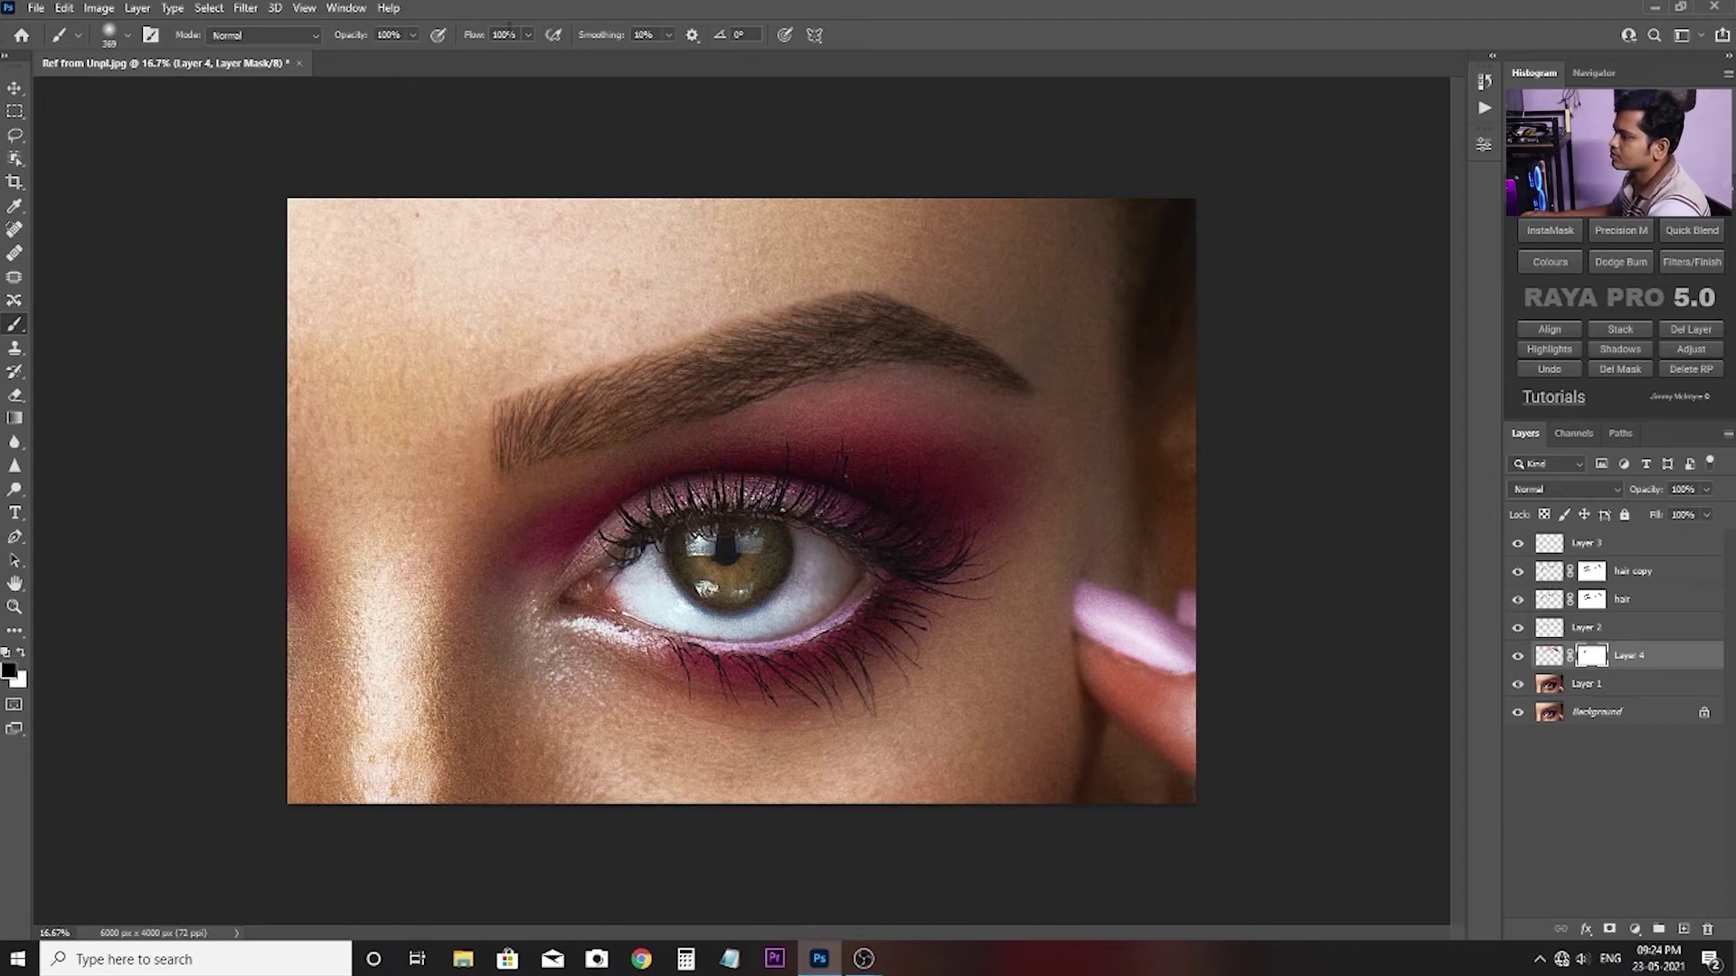
left_click(529, 36)
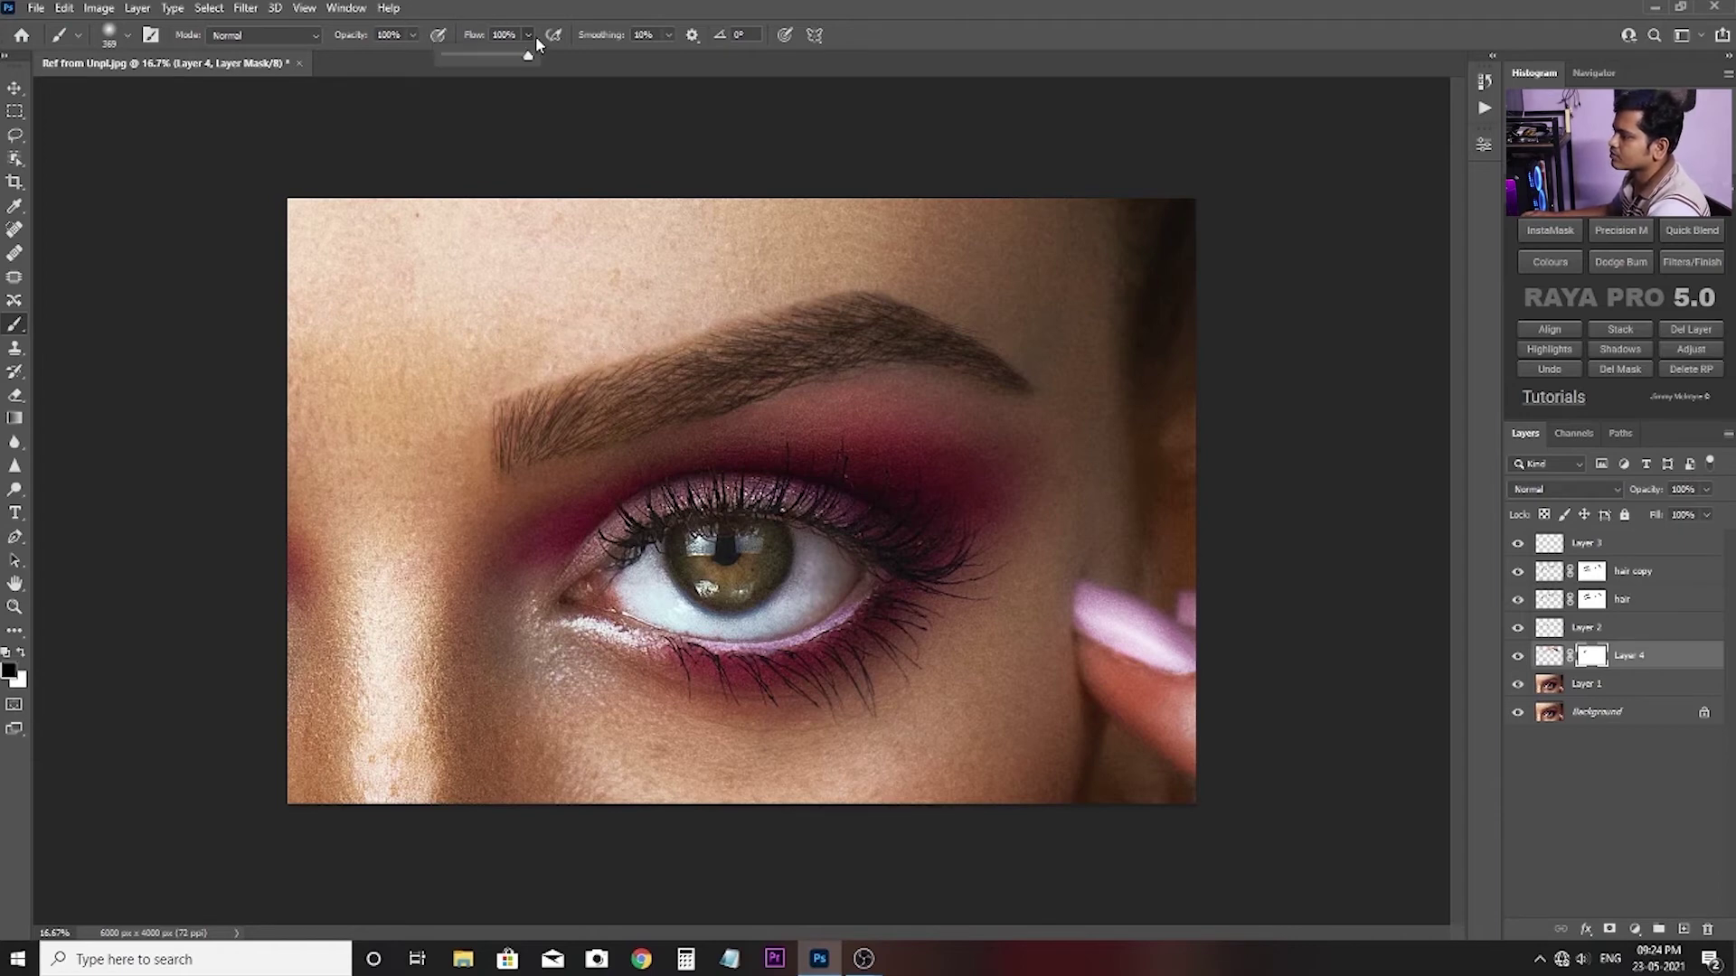
left_click(610, 311)
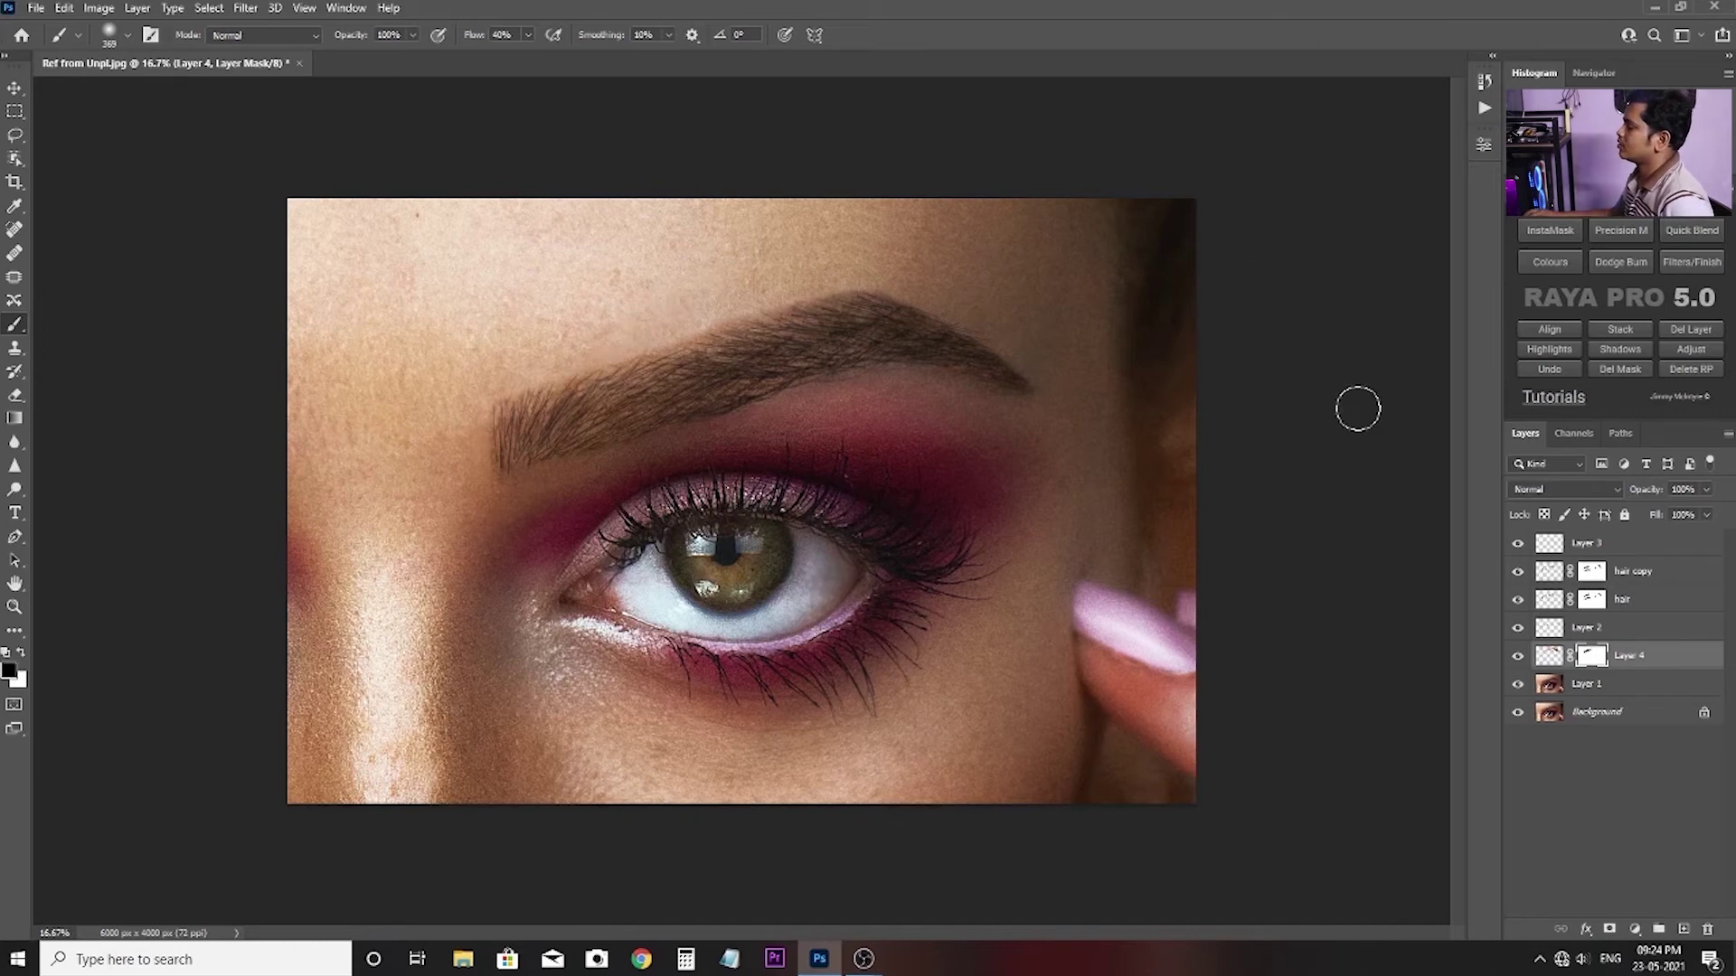
left_click(1517, 660)
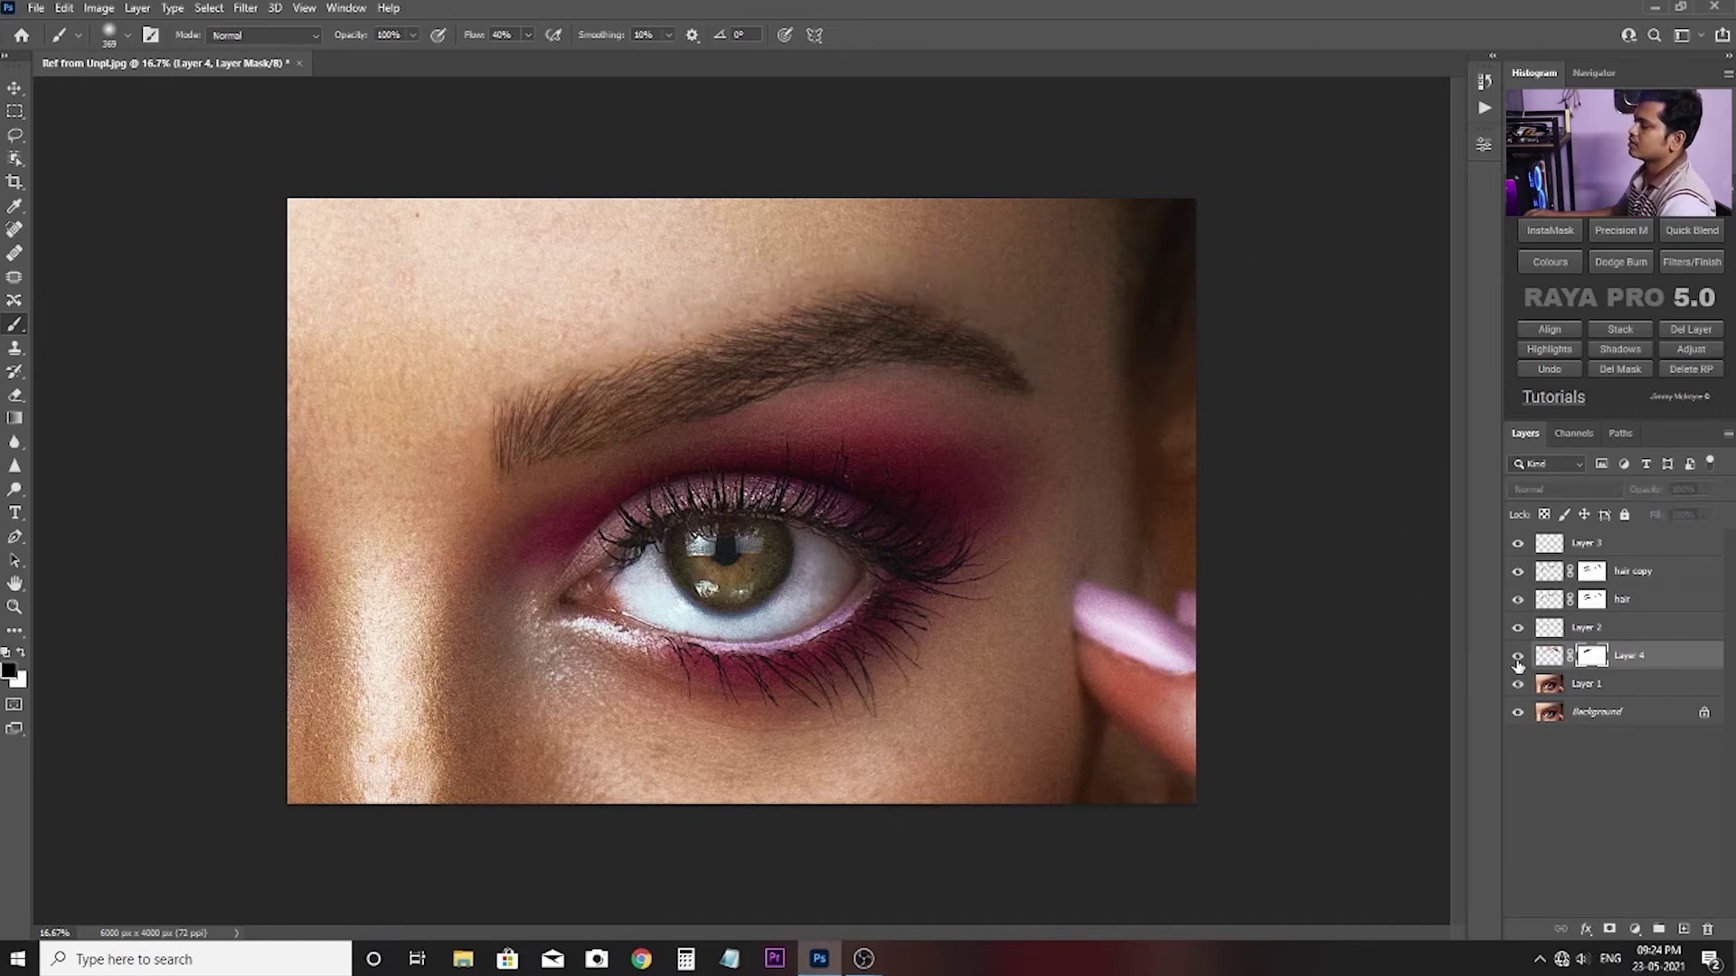
left_click(1517, 660)
left_click(1517, 656)
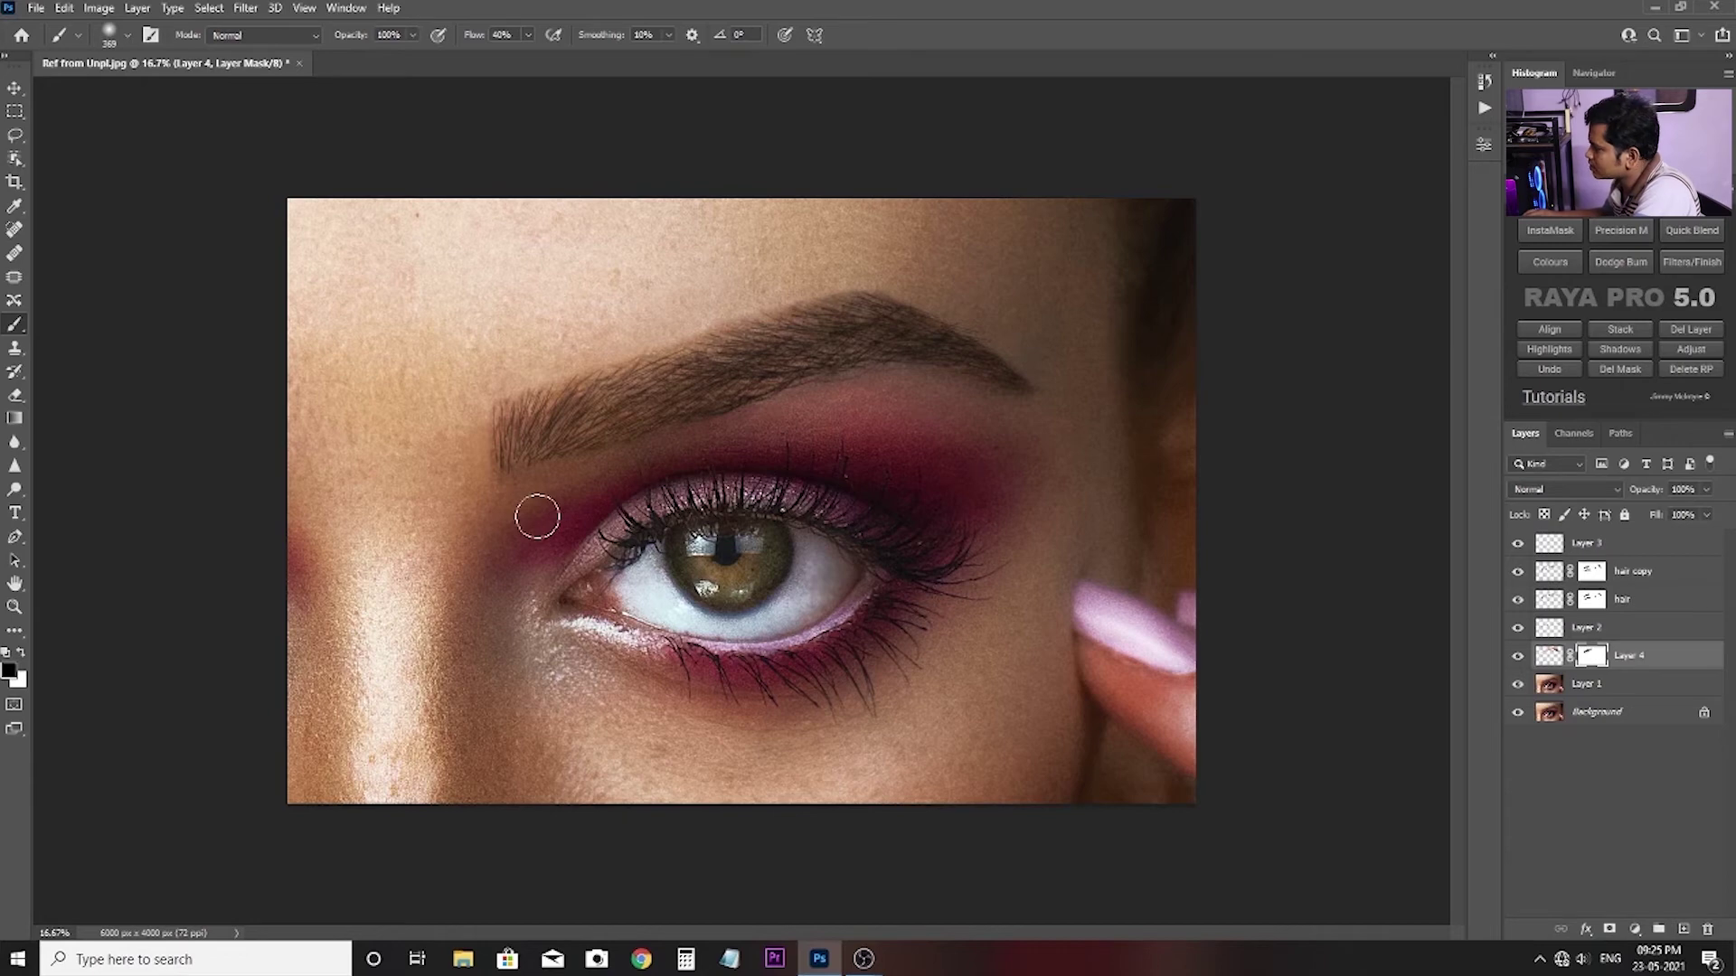
Lasso the skin under the eyebrow on Layer 1 and feather it with a Quick Mask Gaussian Blur.
left_click(1587, 684)
key("l")
mouse_move(578, 464)
left_mouse_down()
mouse_move(692, 443)
mouse_move(568, 474)
left_mouse_up()
key("q")
left_click(245, 7)
mouse_move(345, 238)
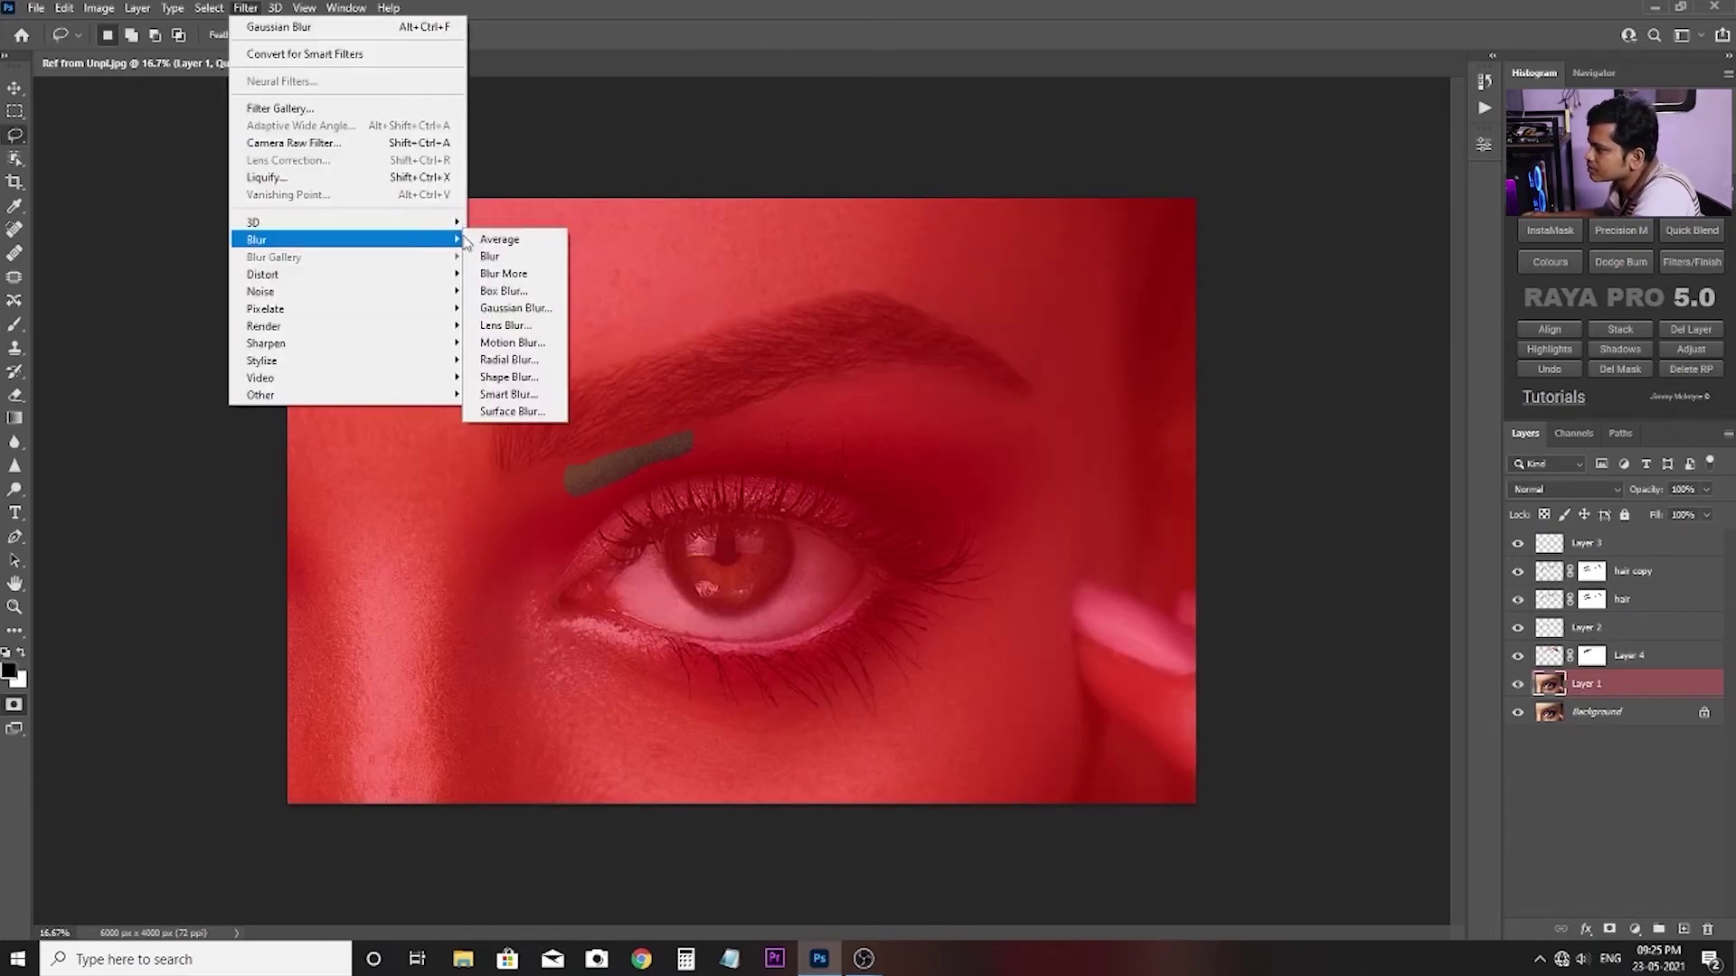
left_click(516, 307)
key("Return")
key("q")
Copy the feathered skin to Layer 5, shift it up toward the brow, and add a mask.
key("ctrl+j")
key("v")
left_click_drag(633, 461, 715, 432)
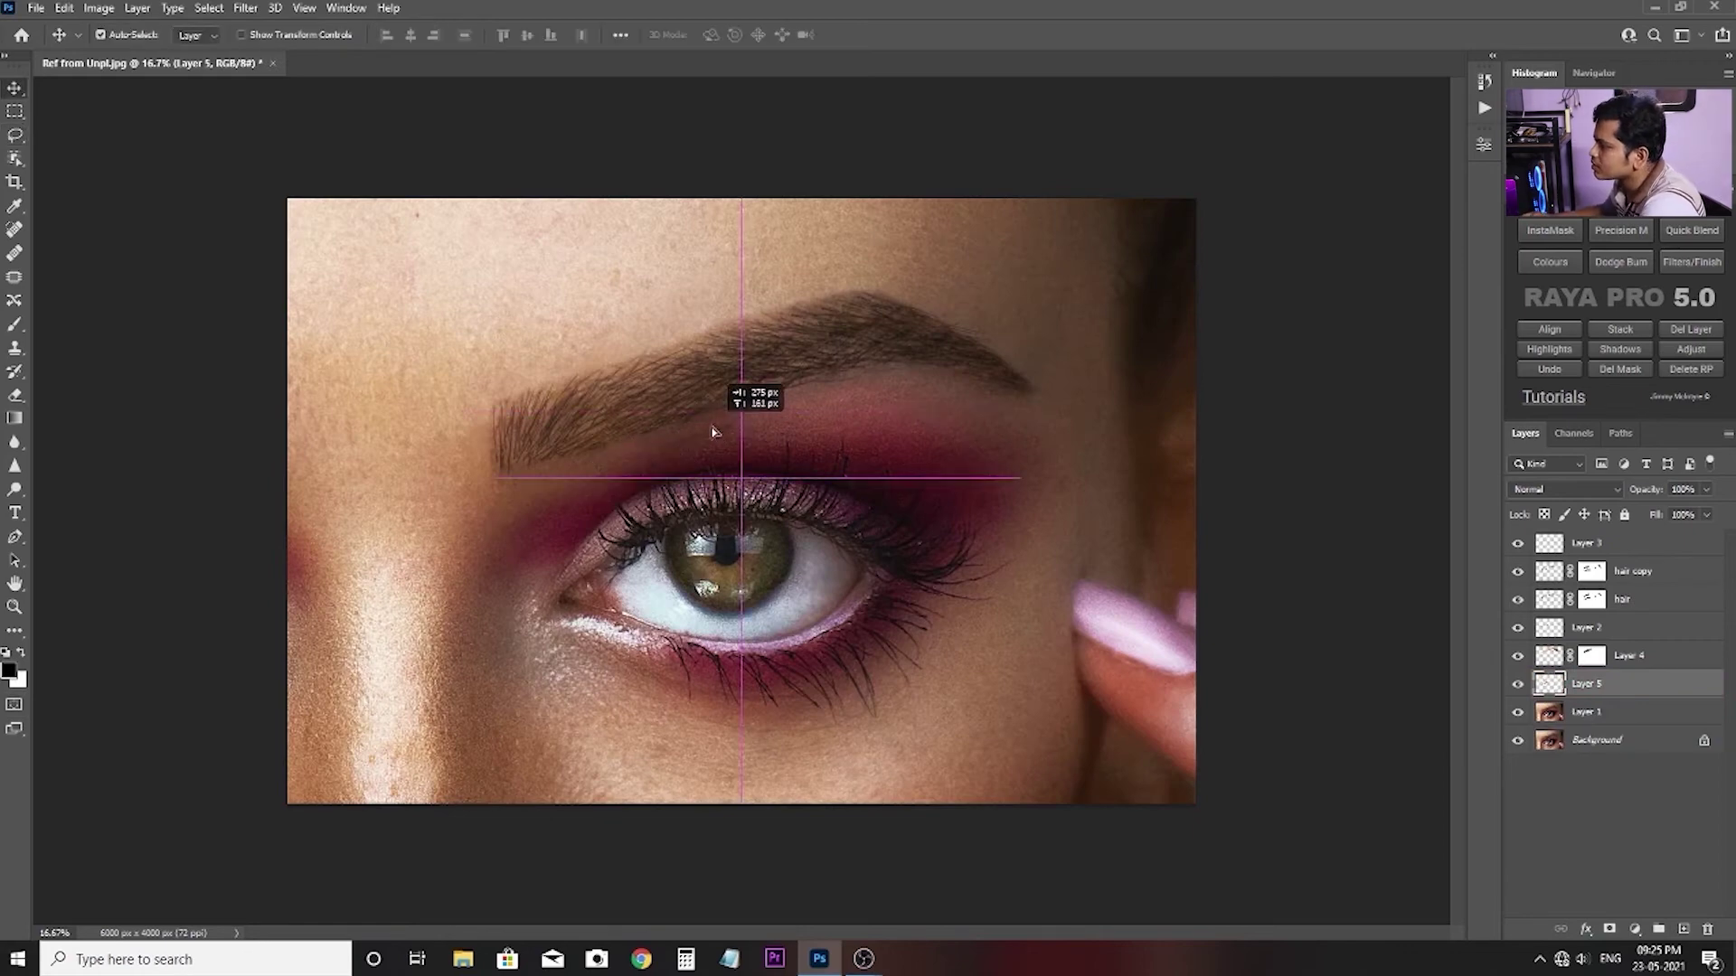
left_click(1609, 930)
Target Layer 5's pixels, set a 150 px Clone Stamp sampling Current & Below, and select Layer 3.
key("b")
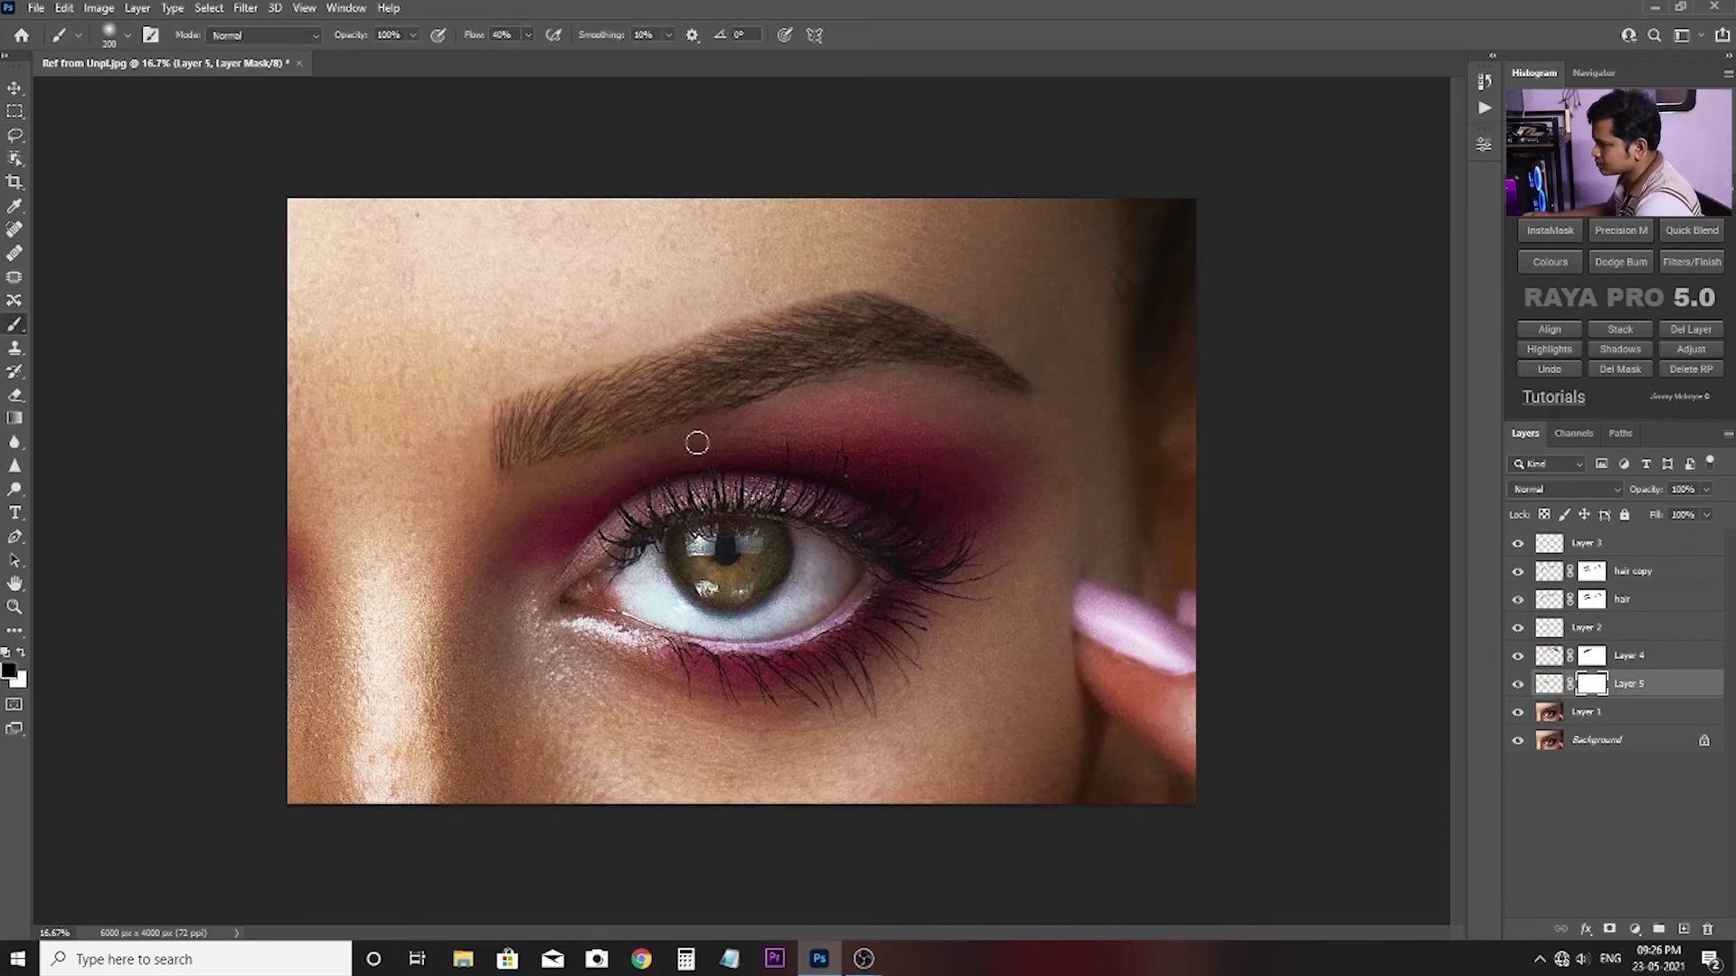
key("ctrl+2")
key("s")
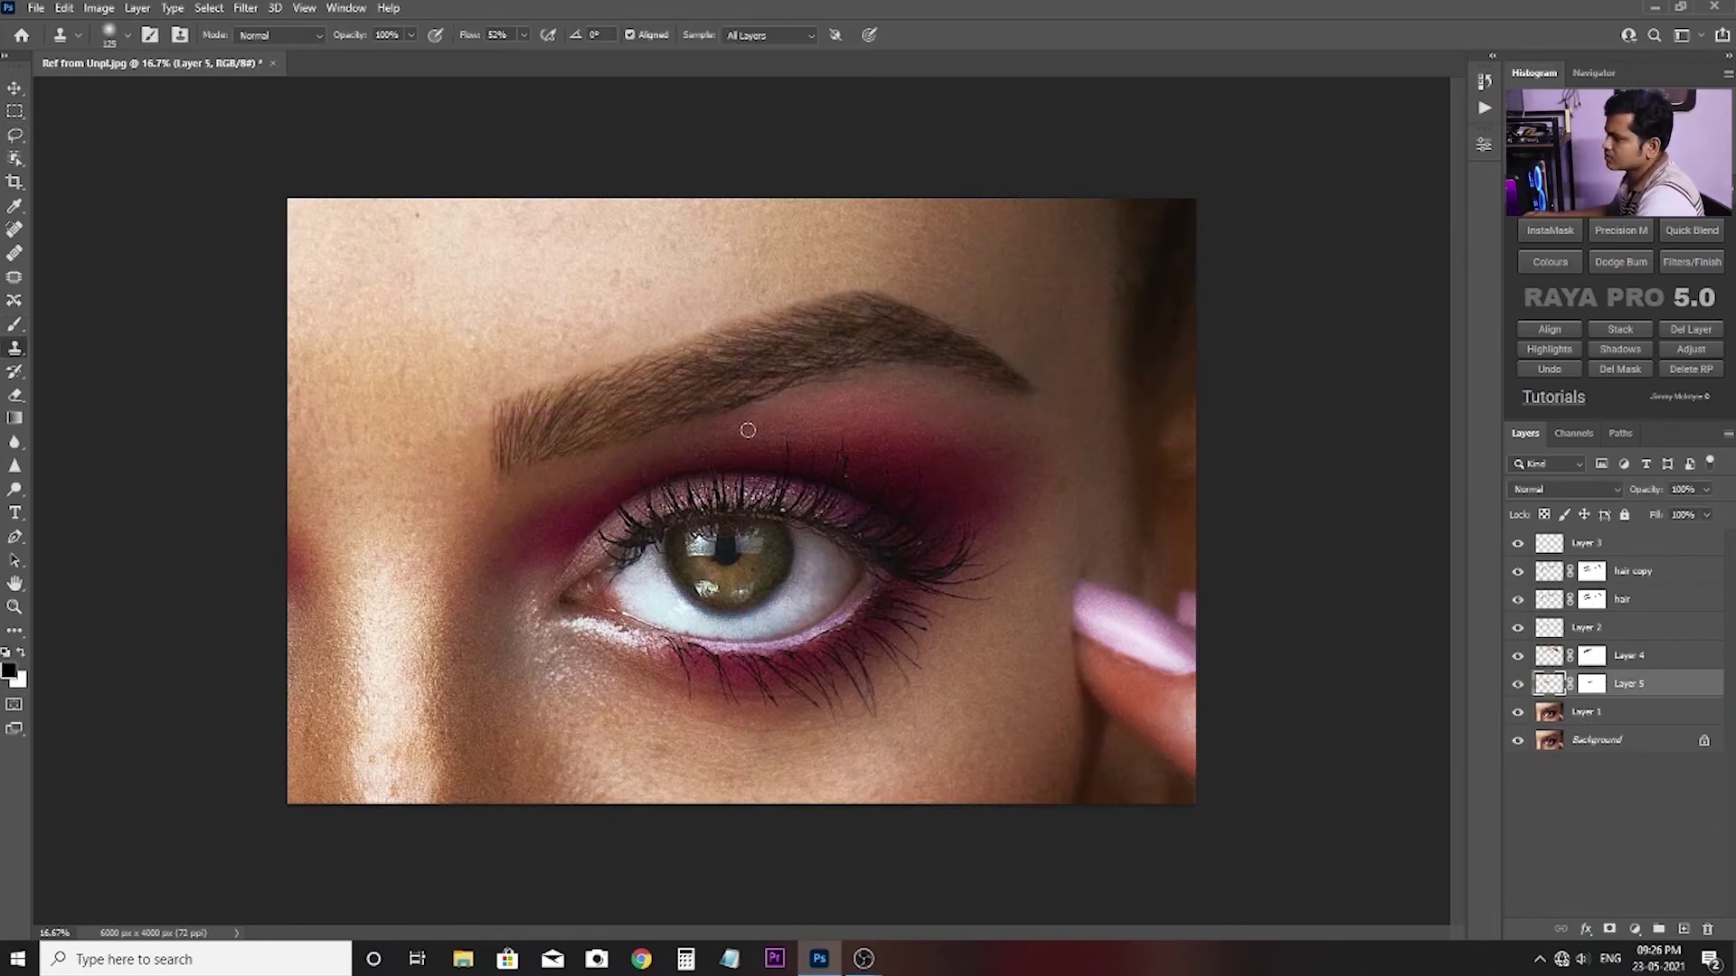
key("bracketright")
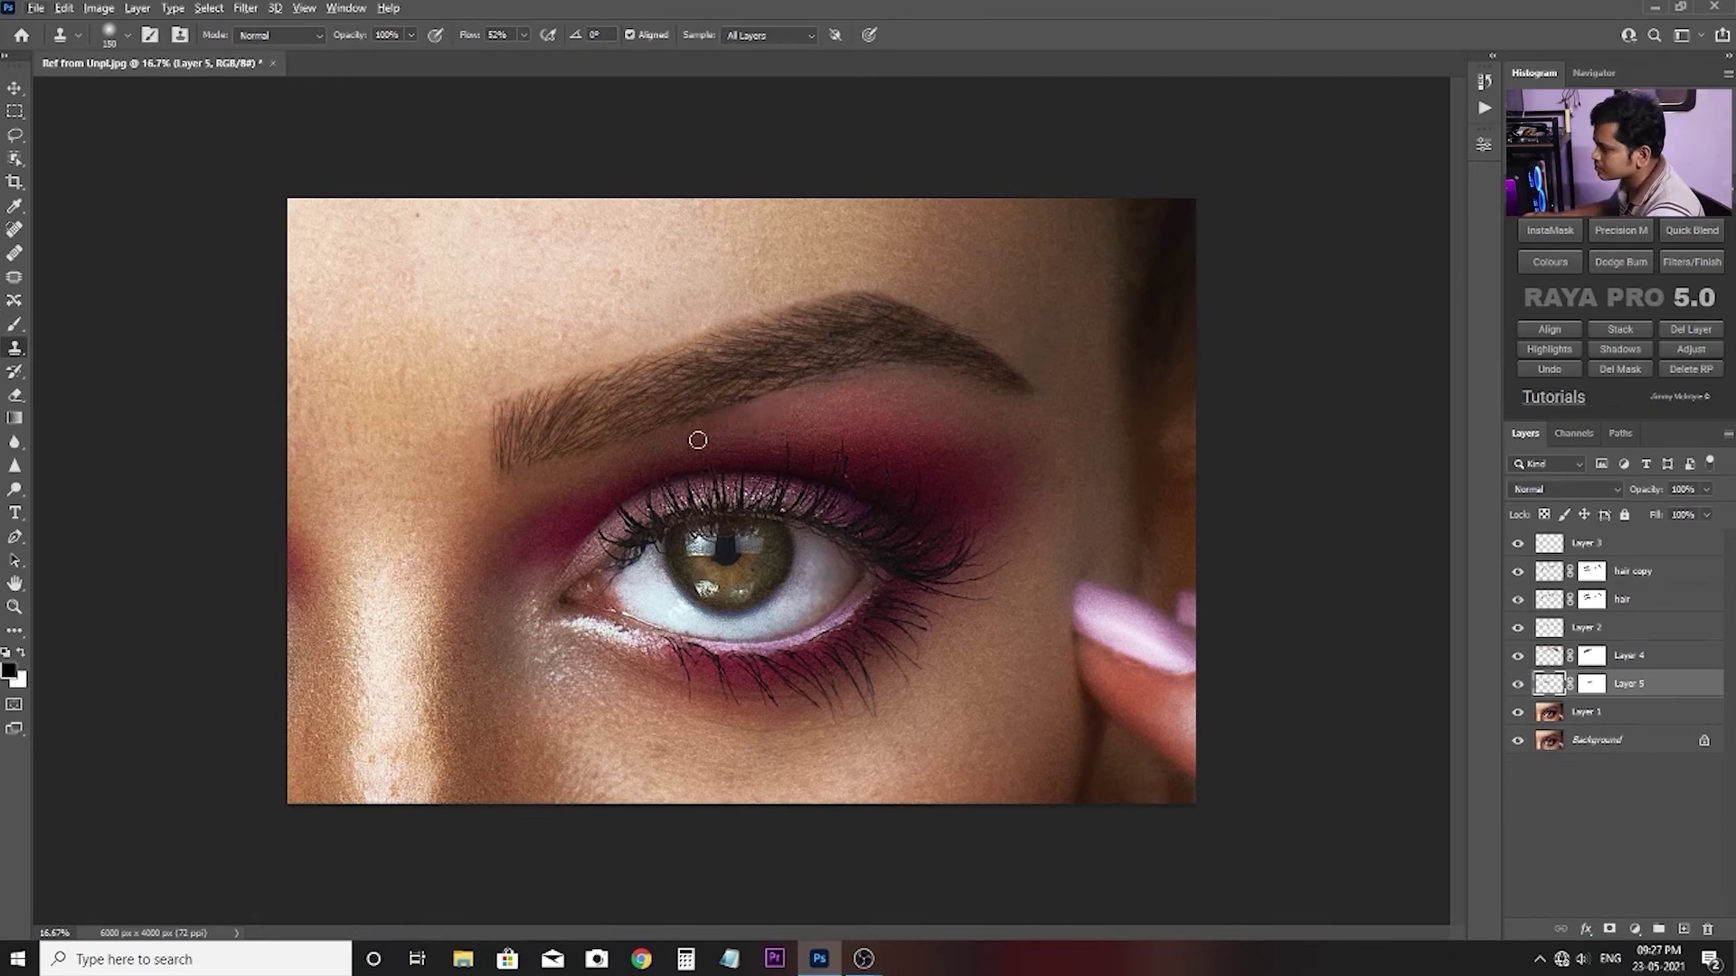
left_click(769, 34)
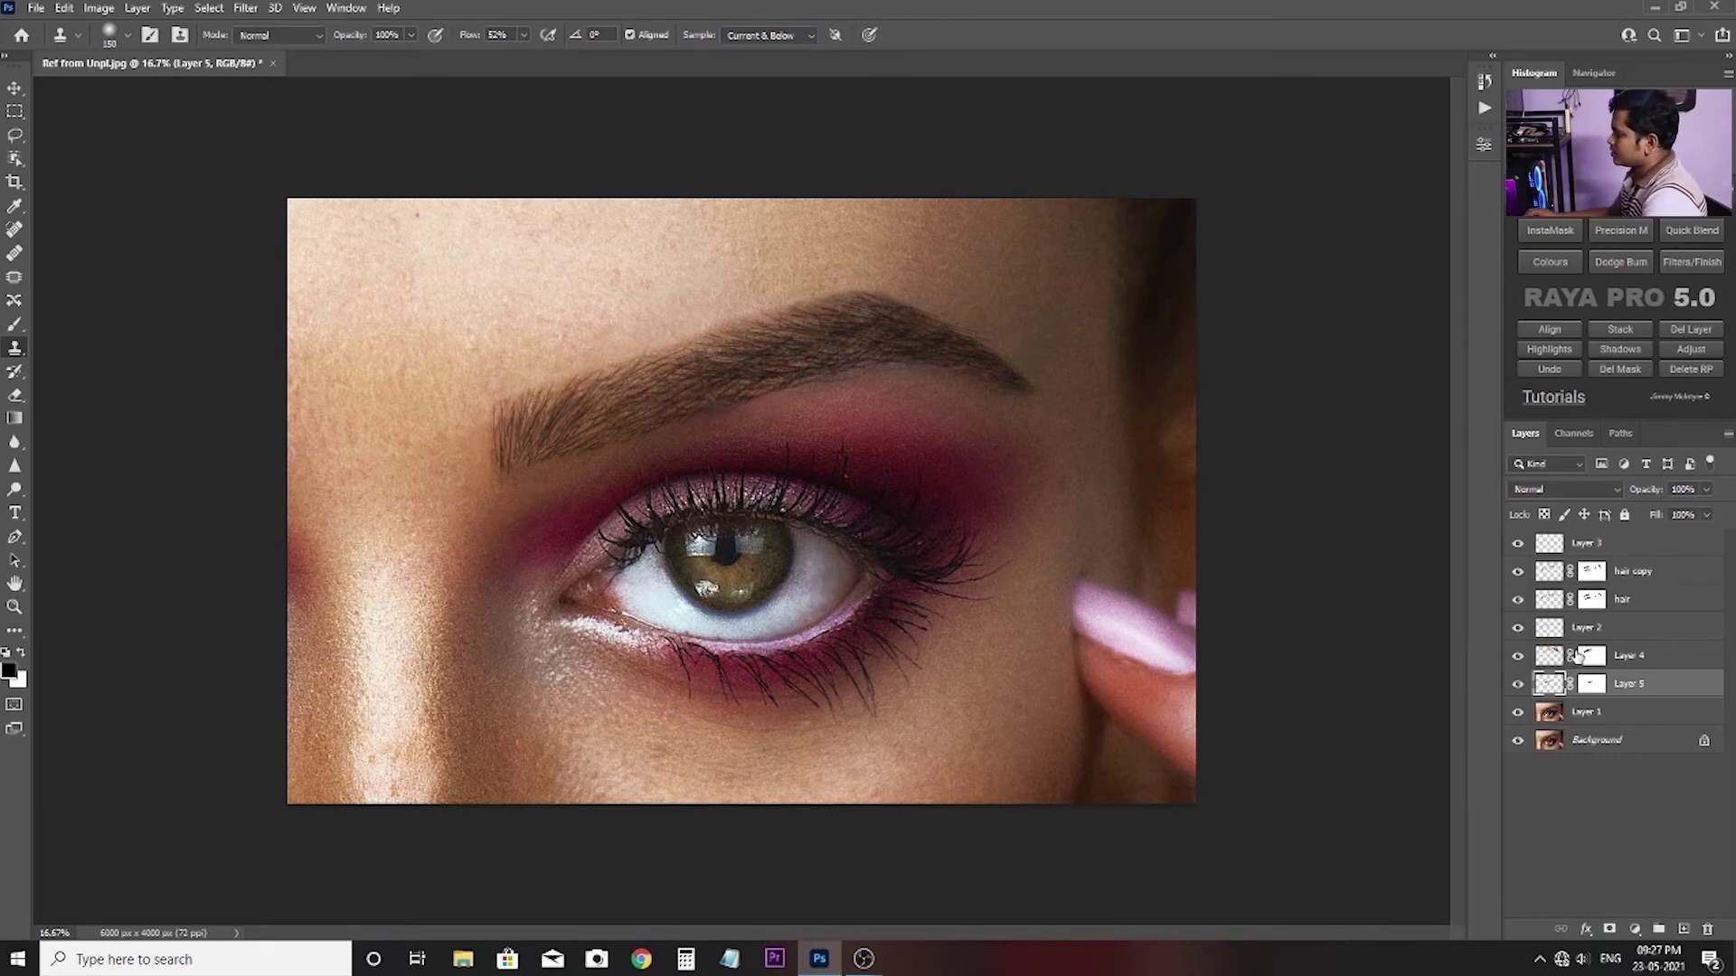
left_click(1636, 542)
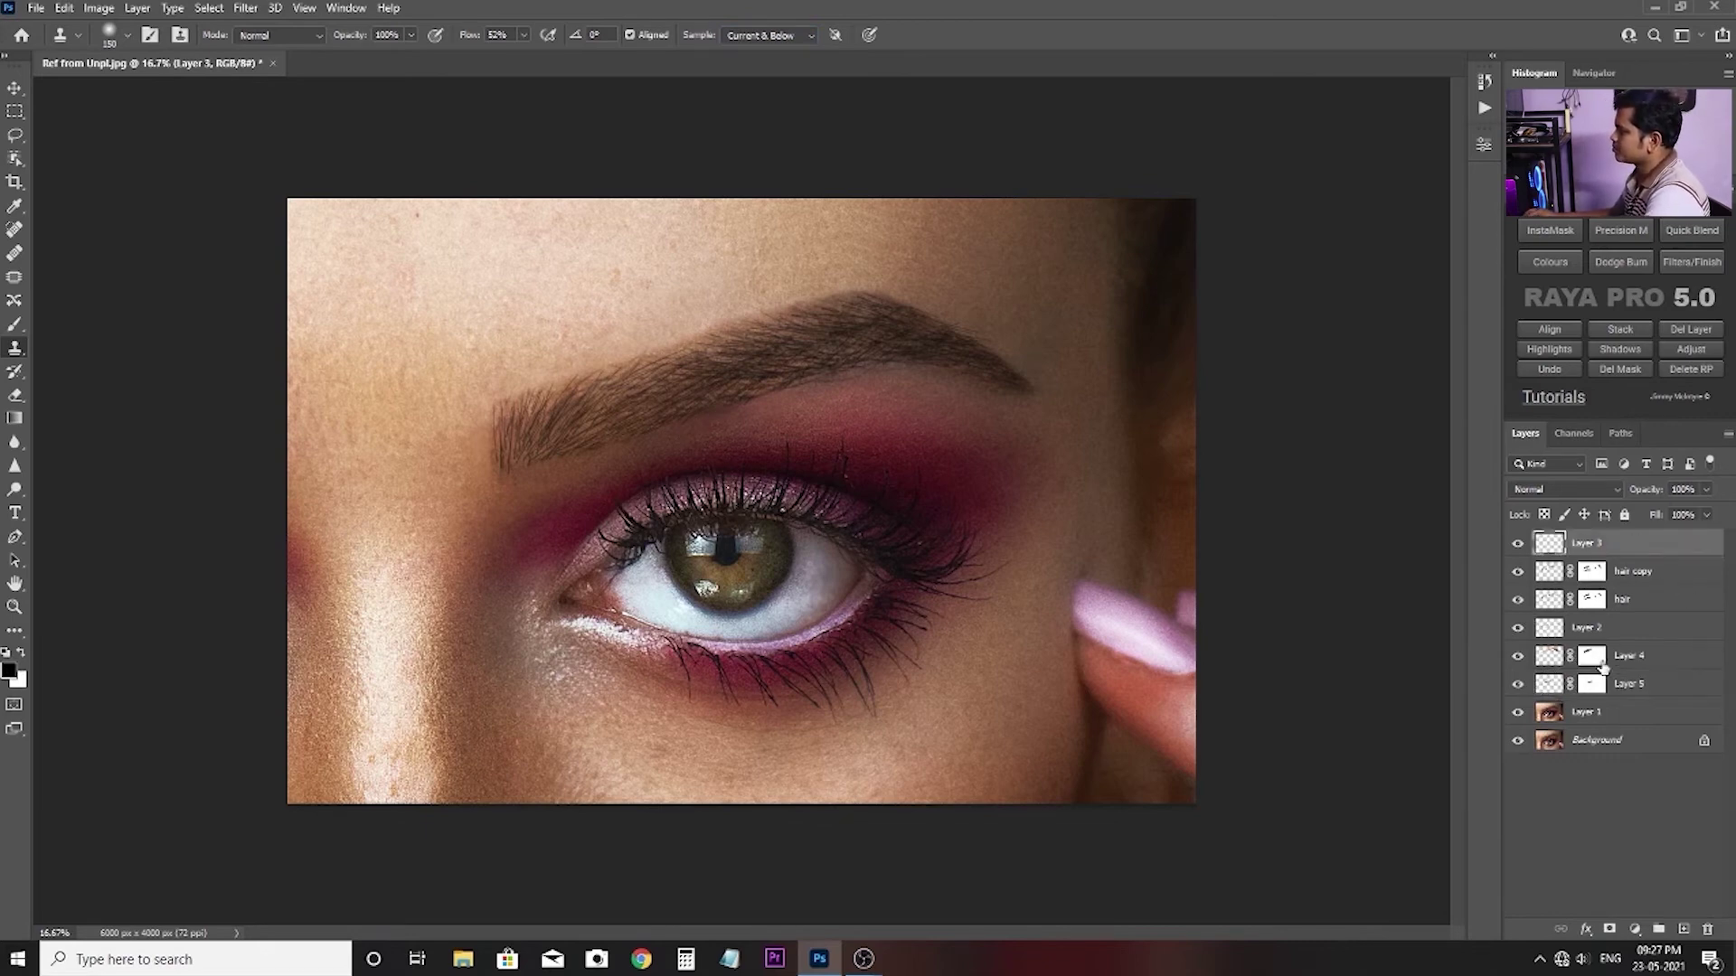
Group Layer 3 through Layer 1 into Group 1 and toggle its visibility to compare.
left_click(1612, 713, "shift")
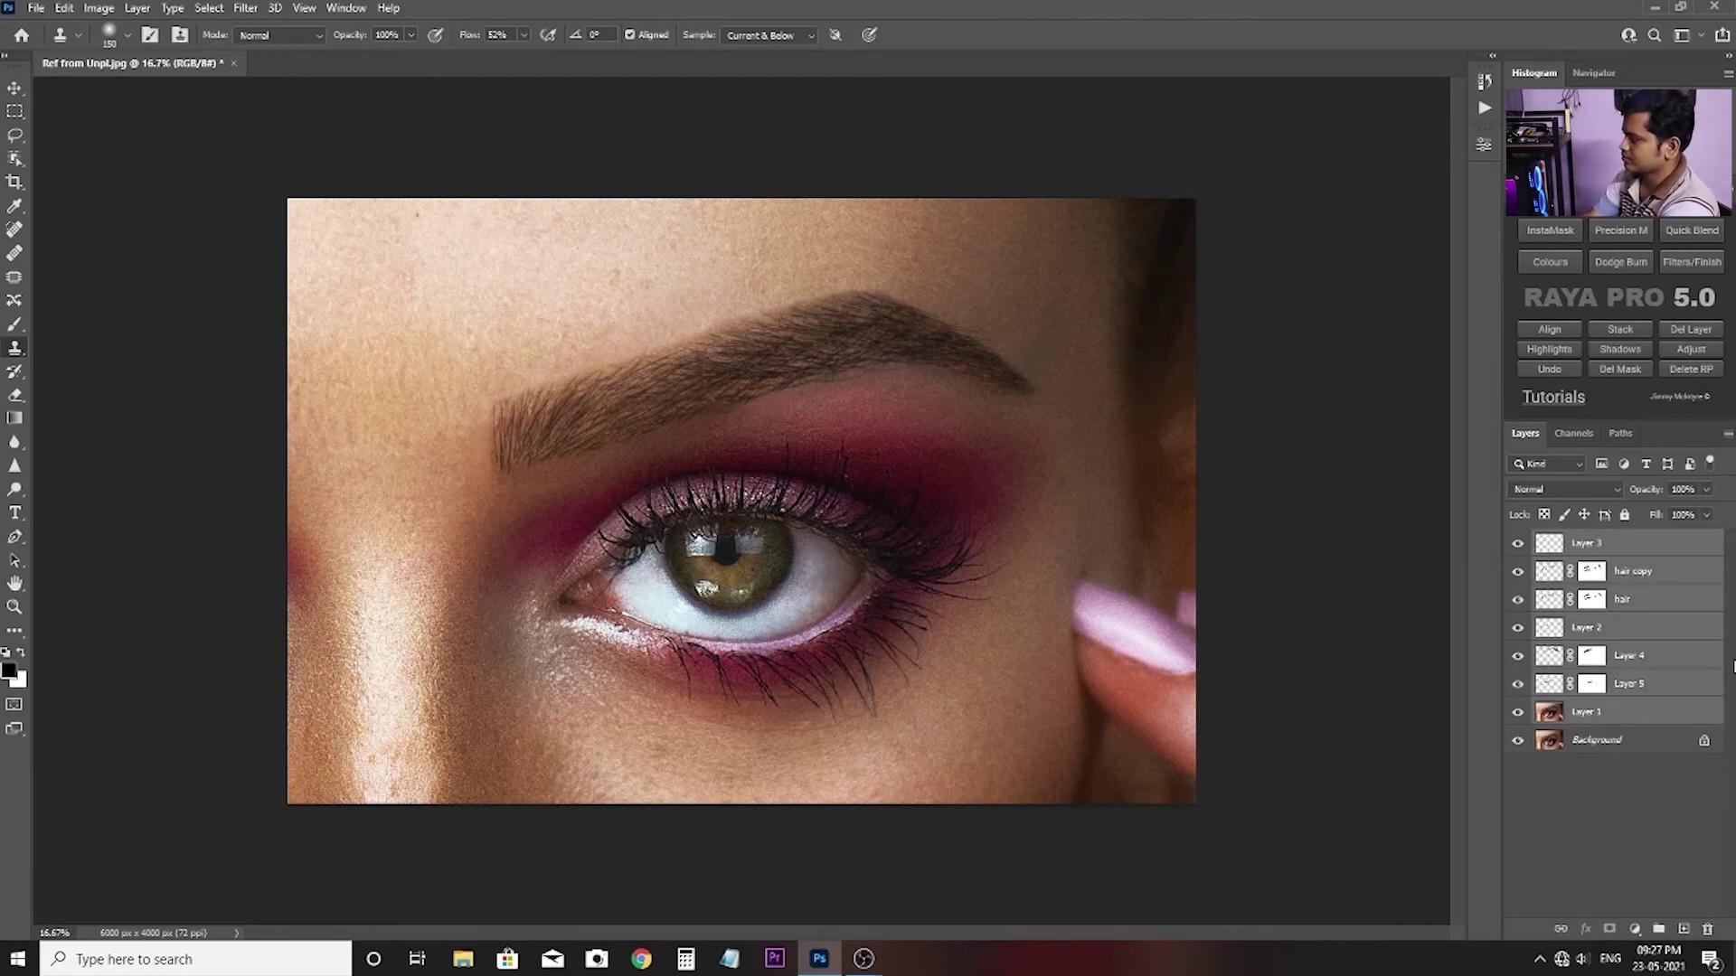
key("ctrl+g")
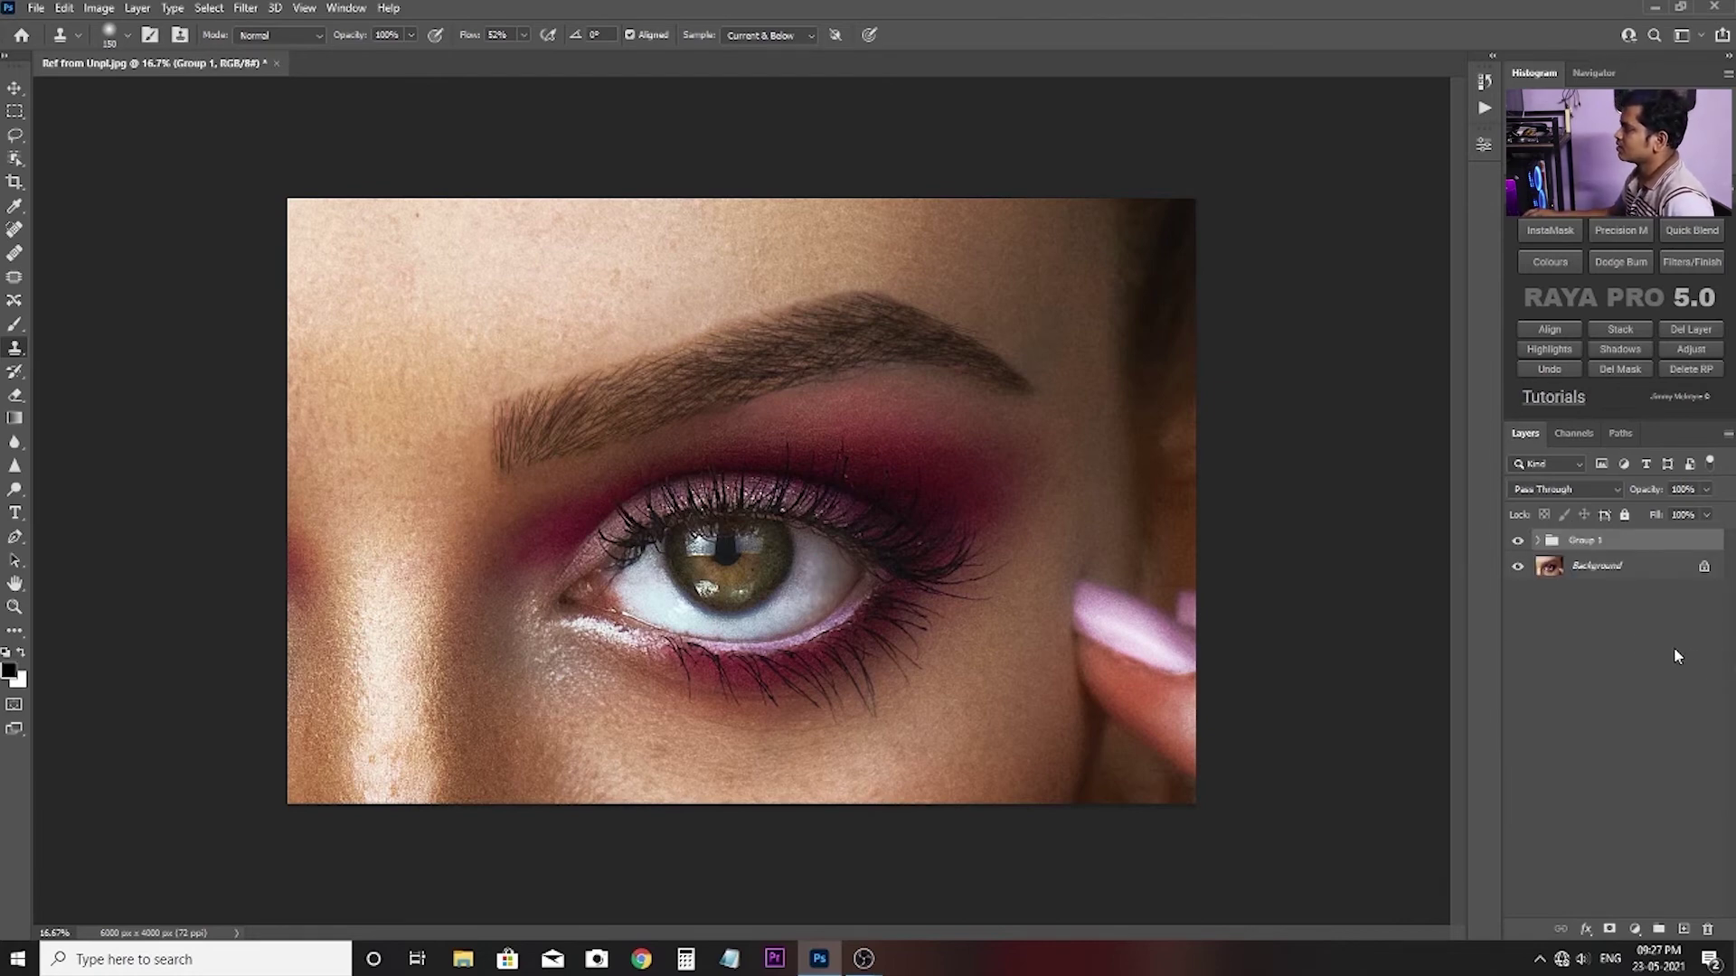
left_click(1519, 546)
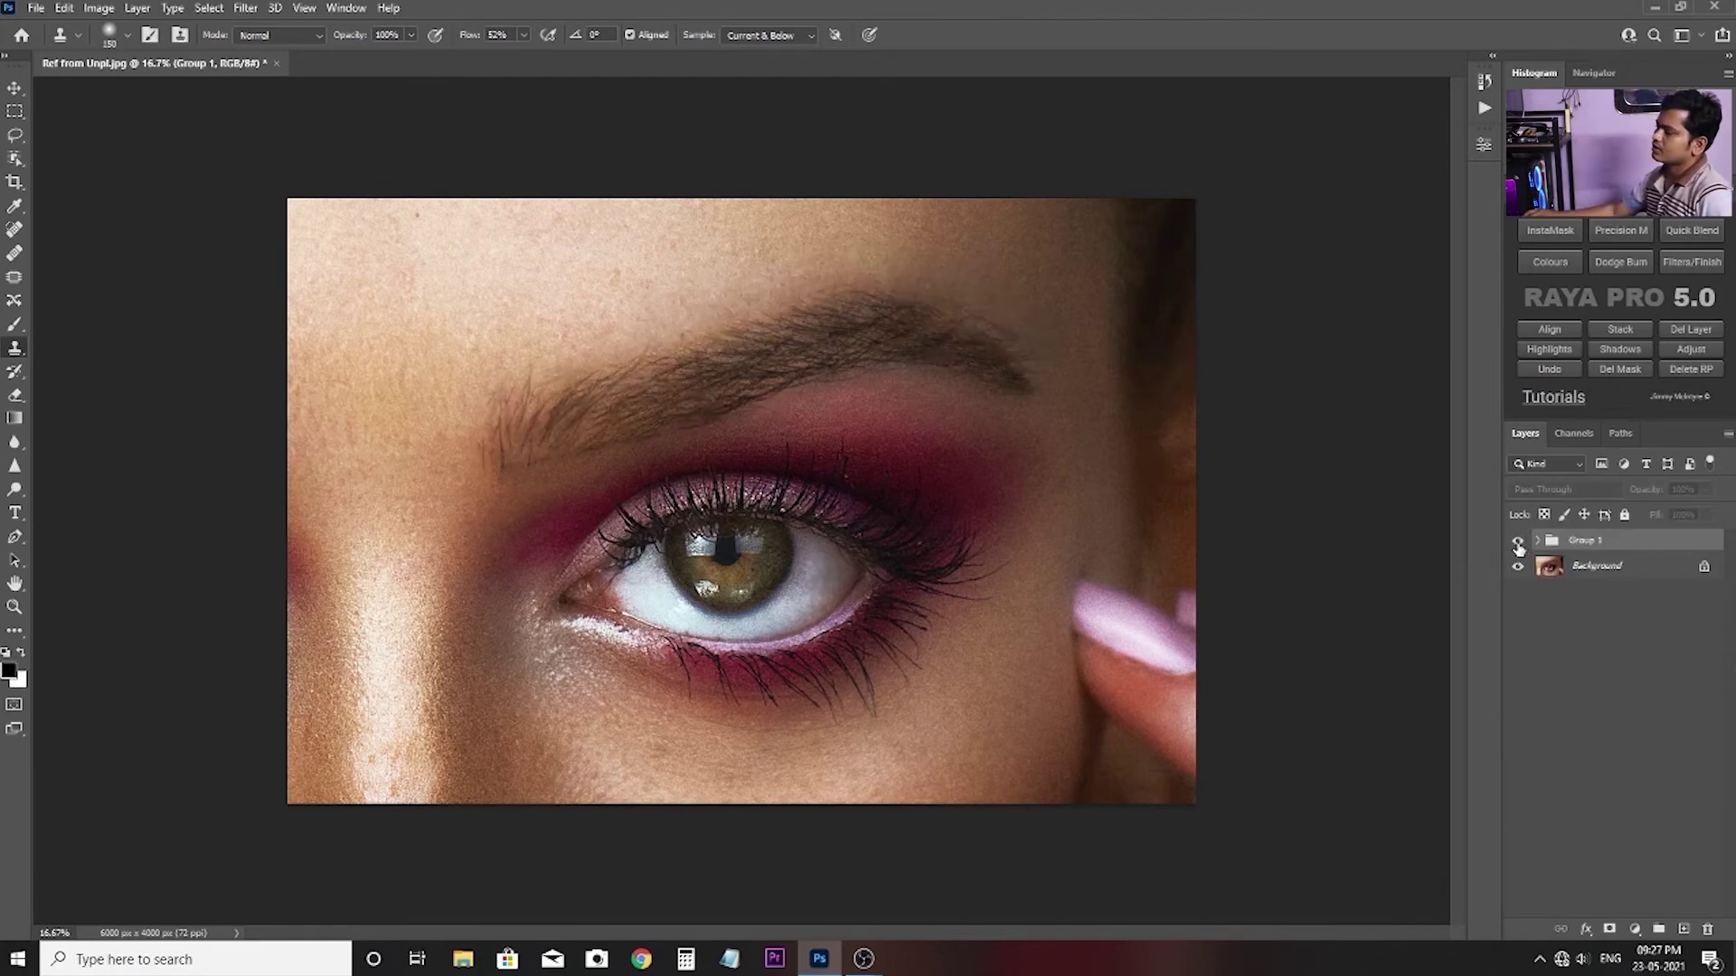
left_click(1519, 546)
left_click(1518, 543)
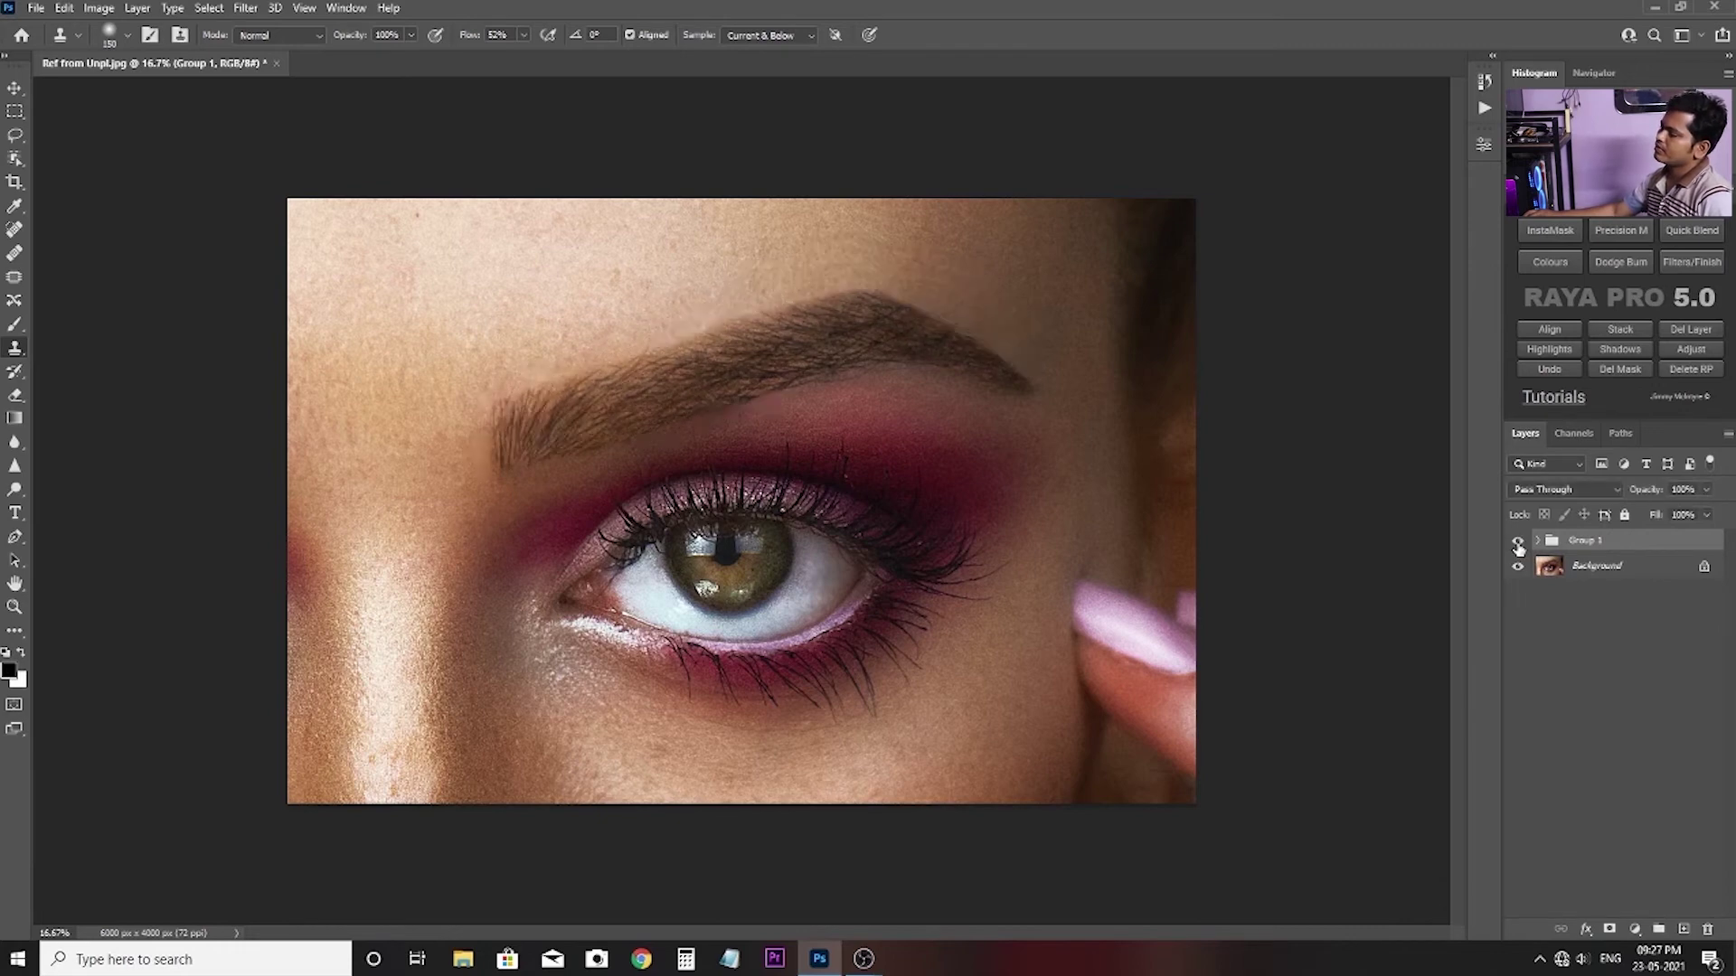
left_click(1518, 542)
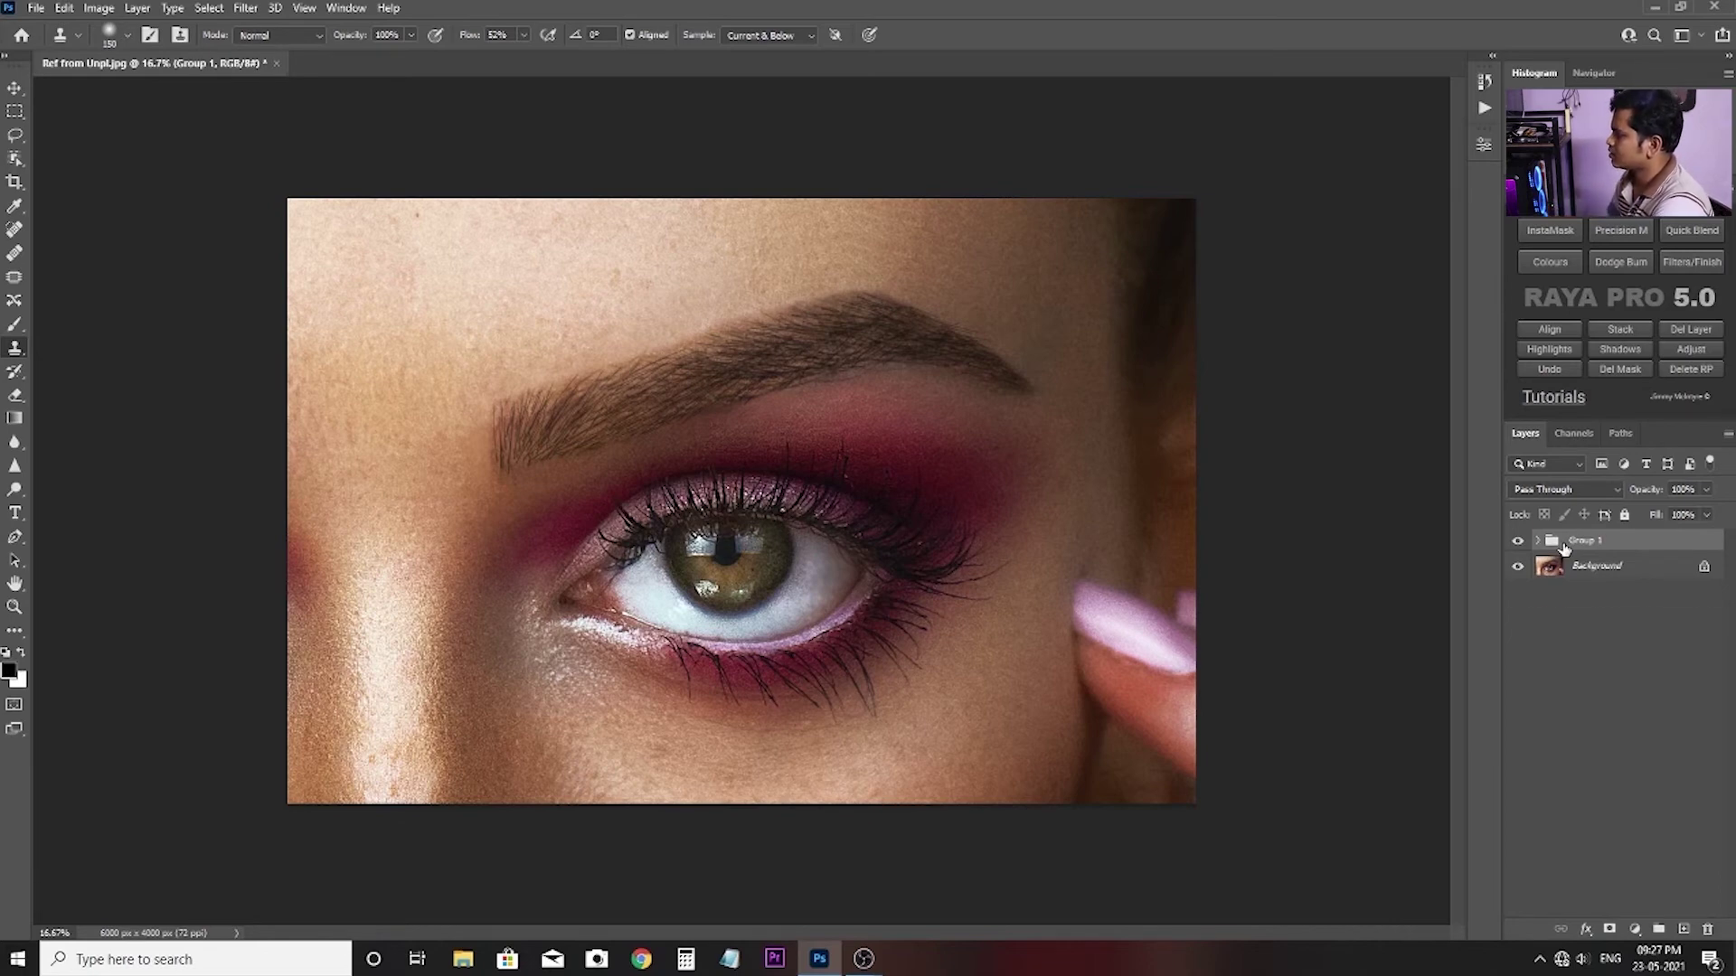
Stamp a merged Layer 6 above Group 1 and load a clean Mixer Brush.
key("ctrl+shift+alt+e")
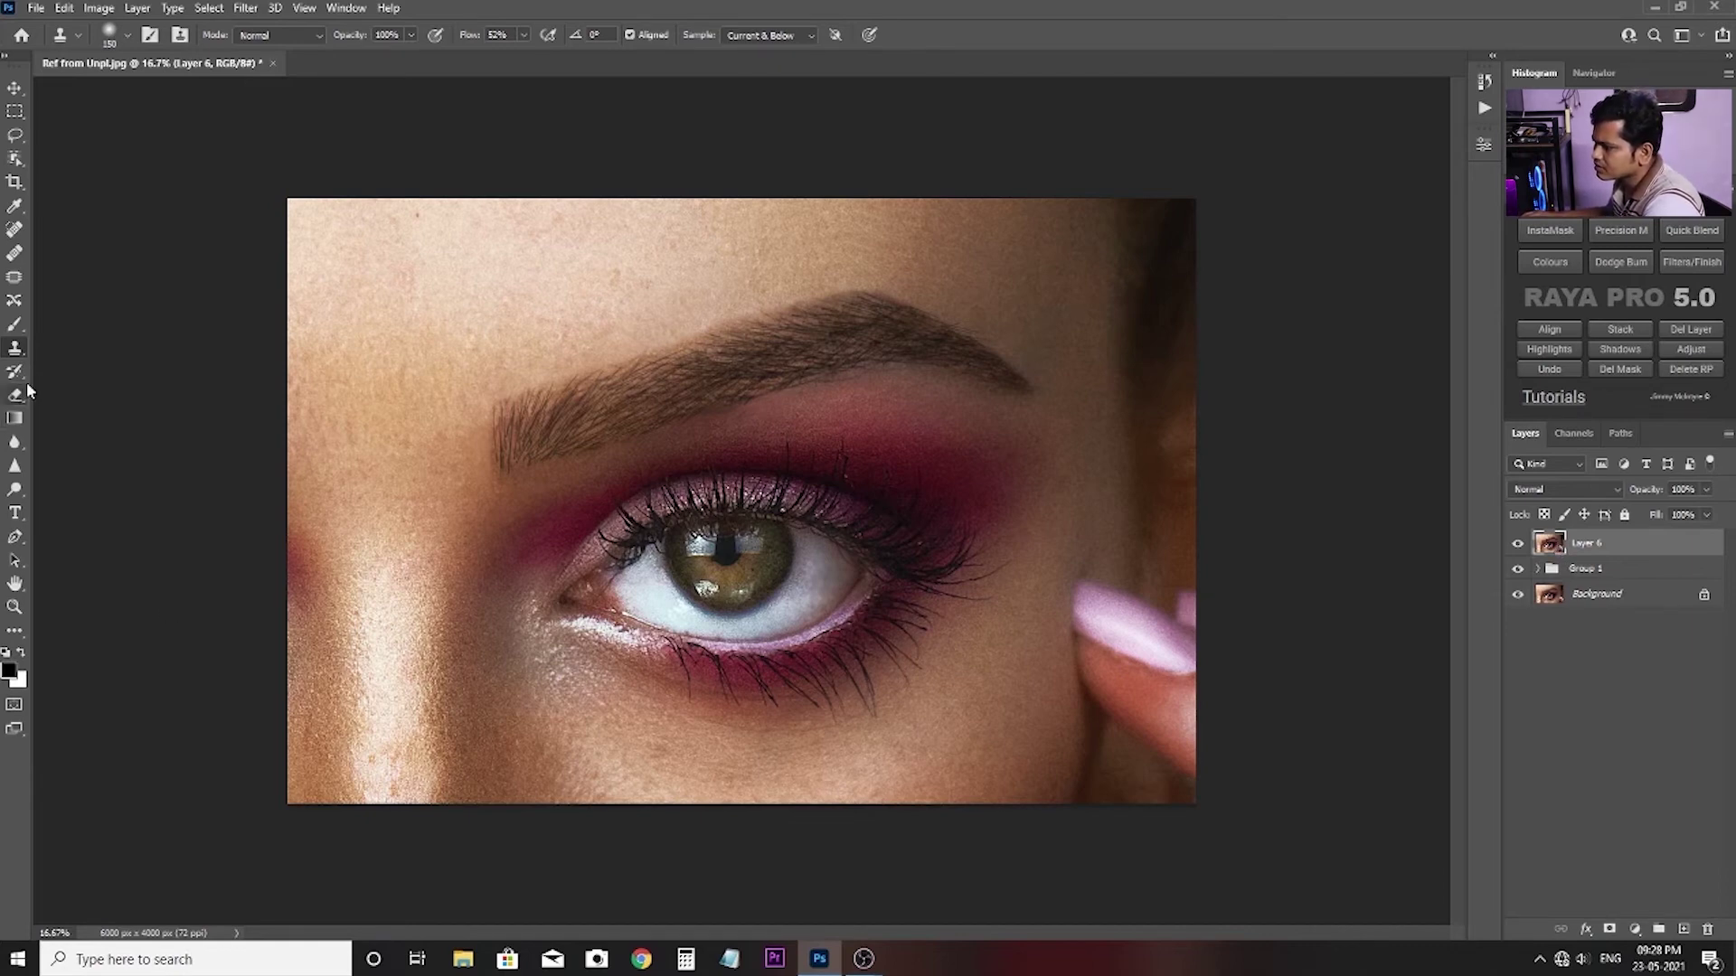
left_click(20, 327)
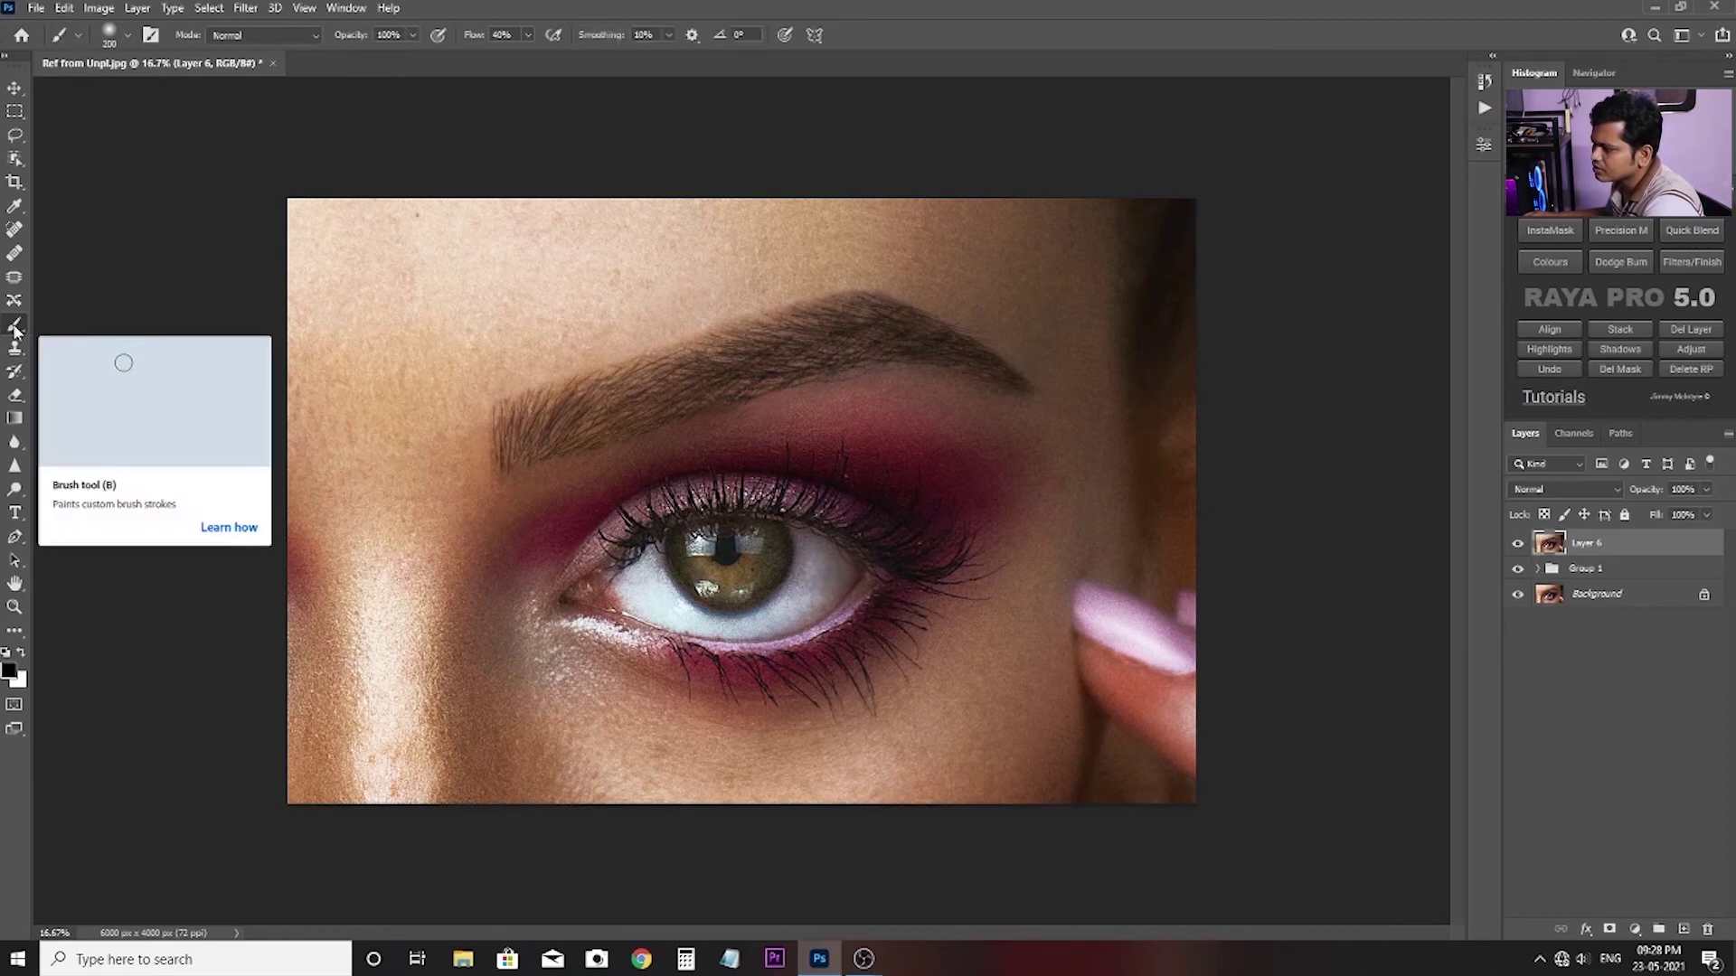
left_click(15, 633)
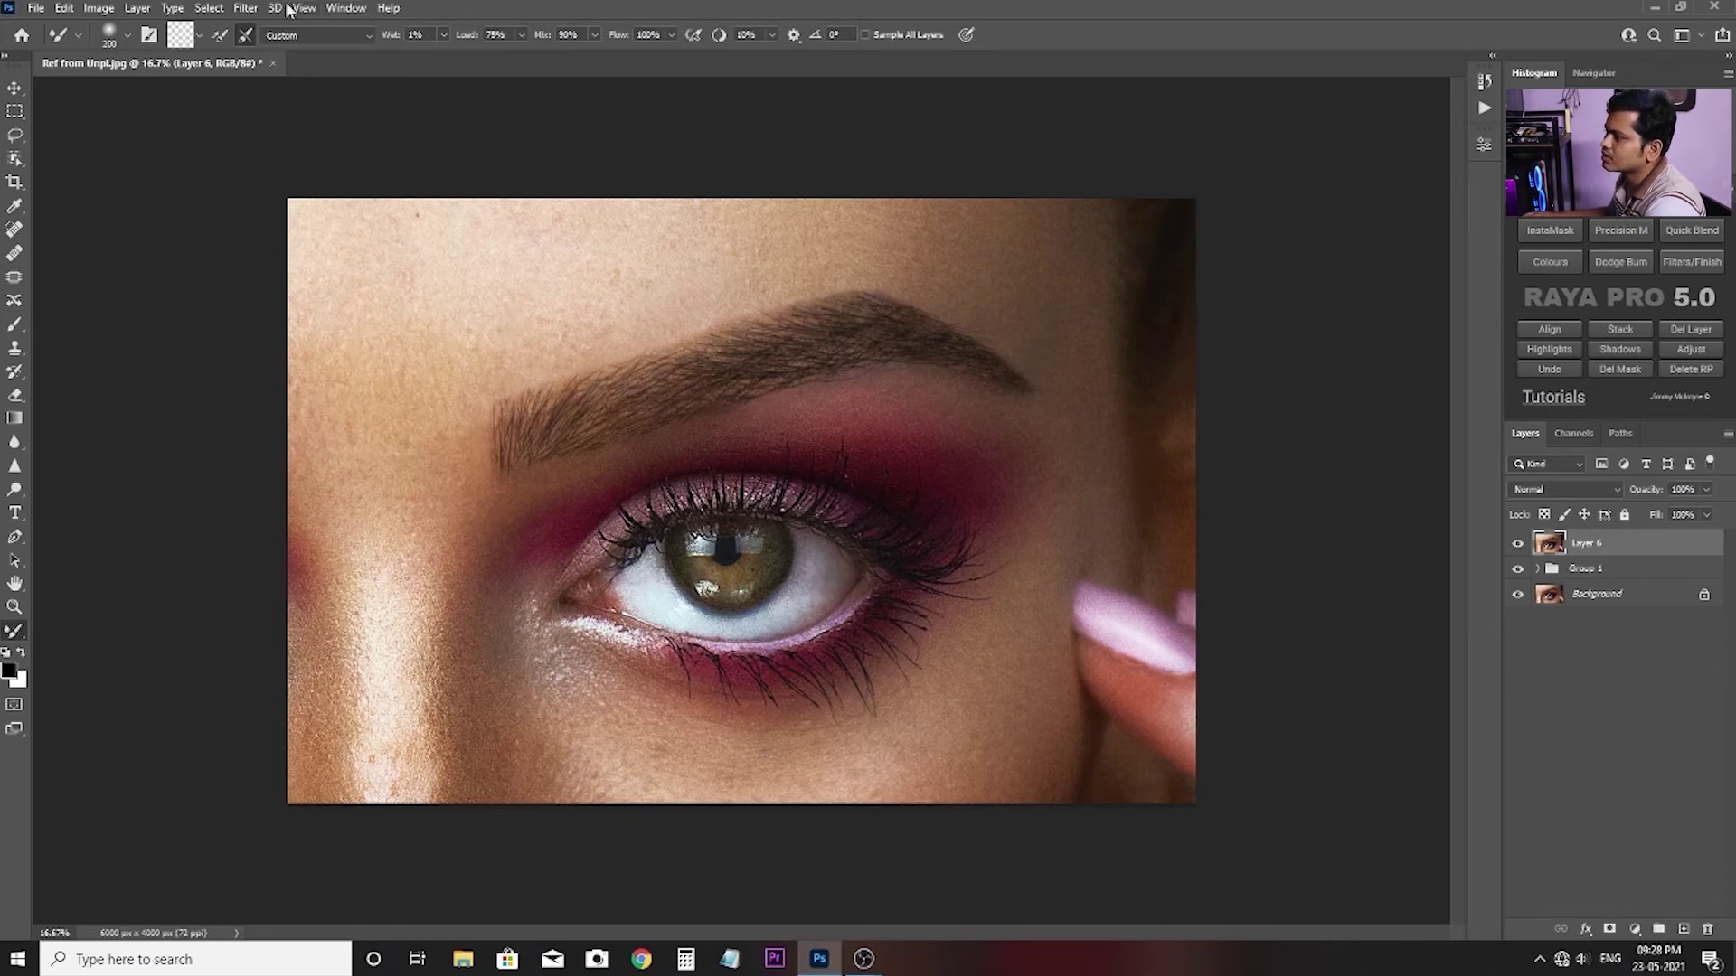
left_click(200, 38)
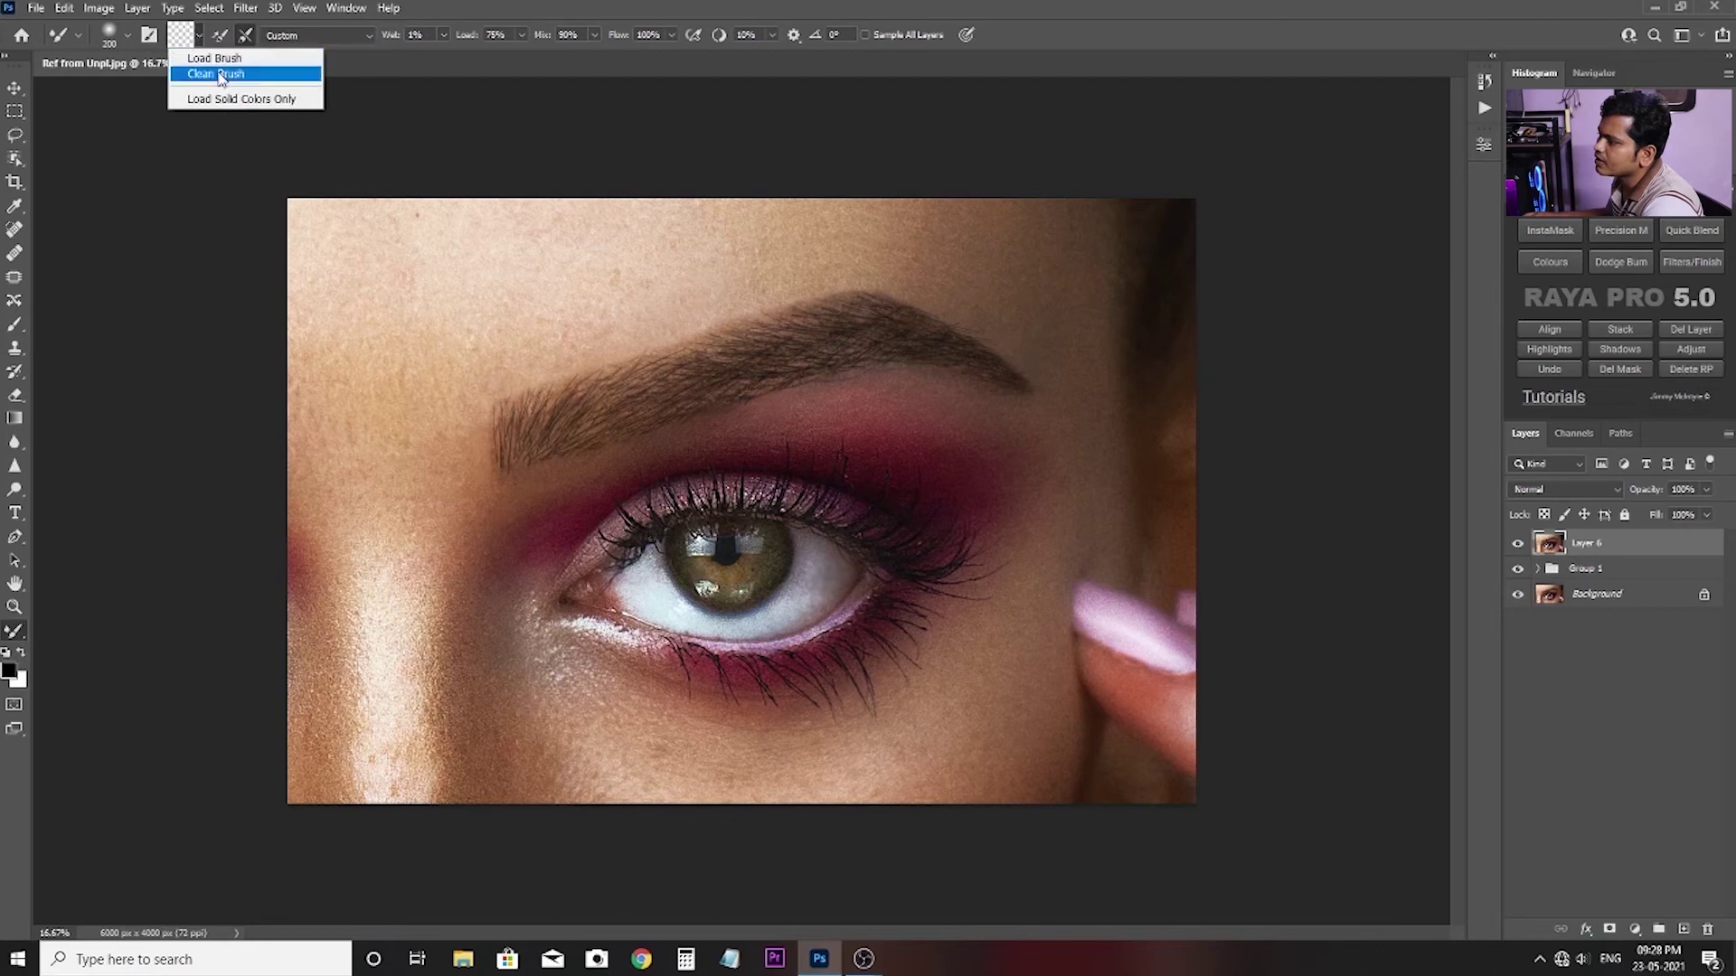
left_click(219, 78)
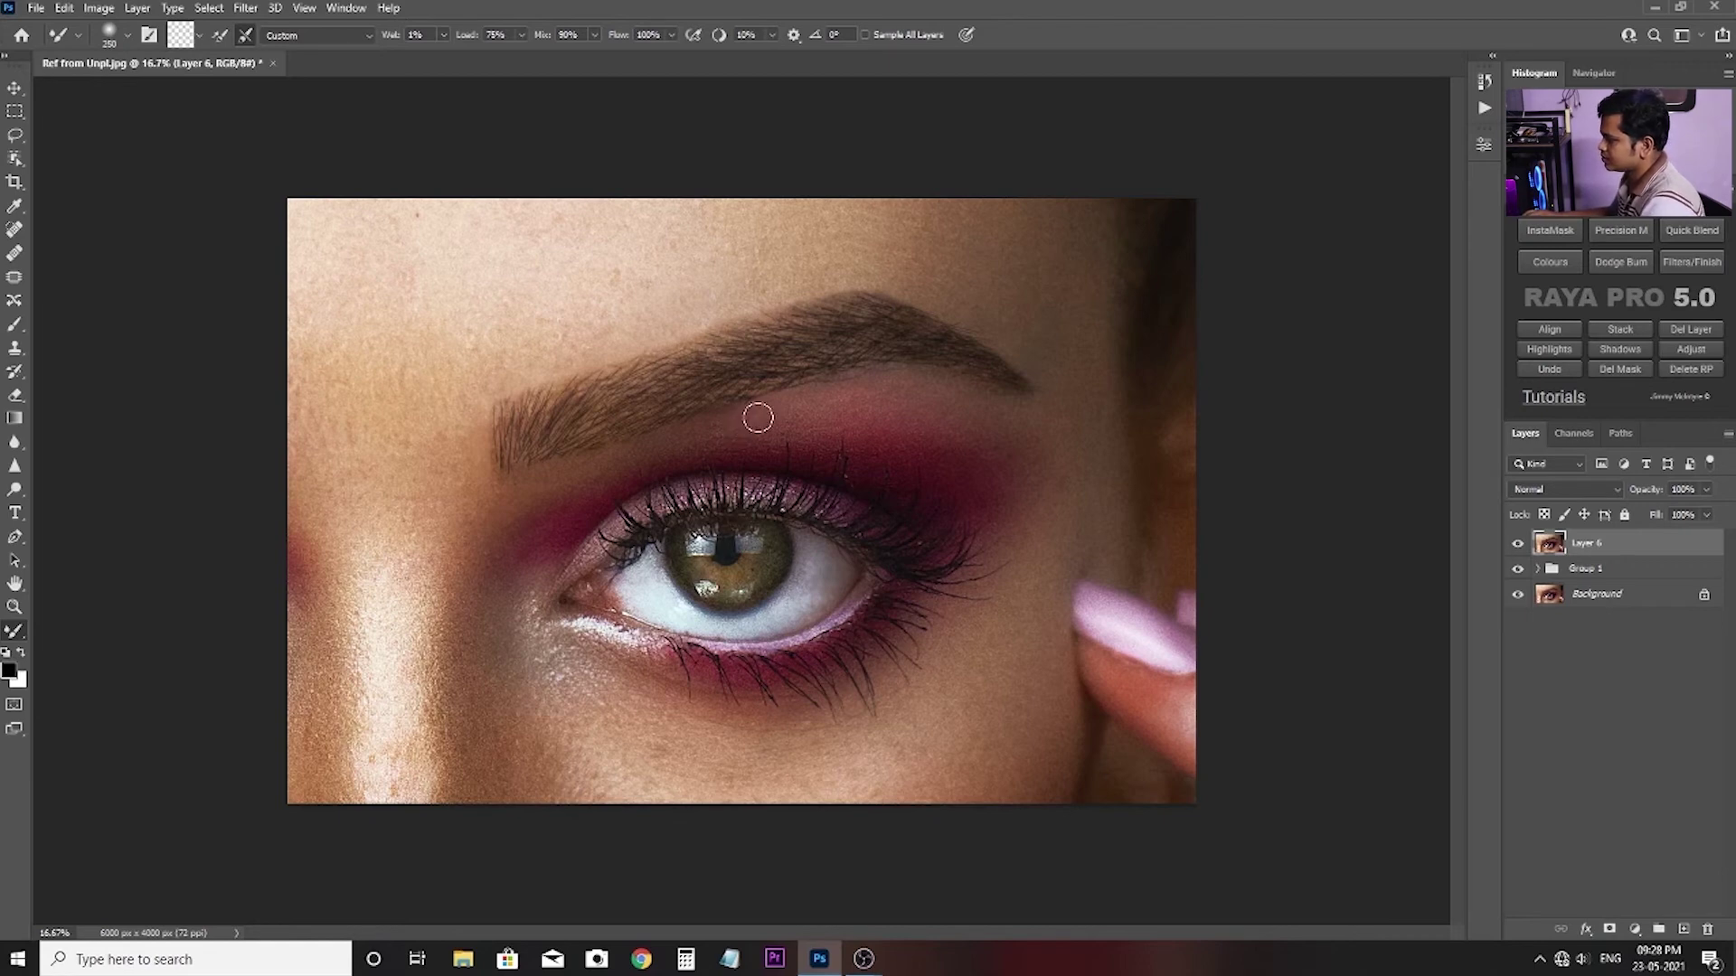
Zoom in, shrink the brush to 200 px, and switch to the Clone Stamp tool.
key("ctrl+plus")
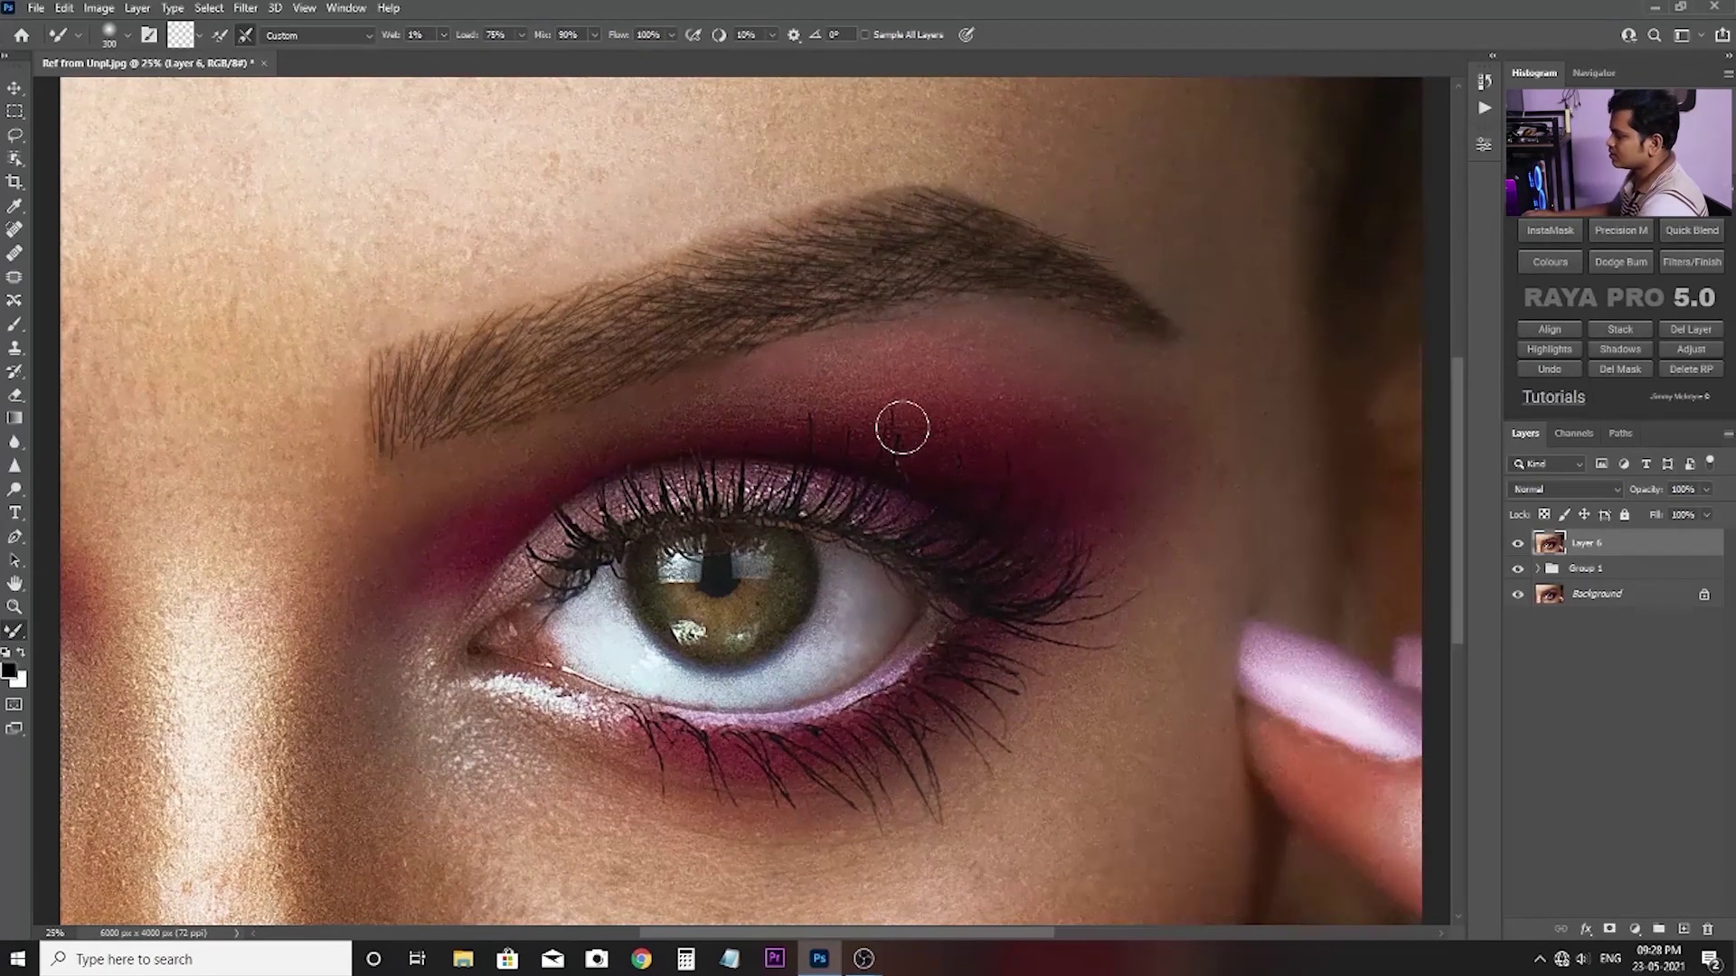
key("bracketleft")
key("bracketleft")
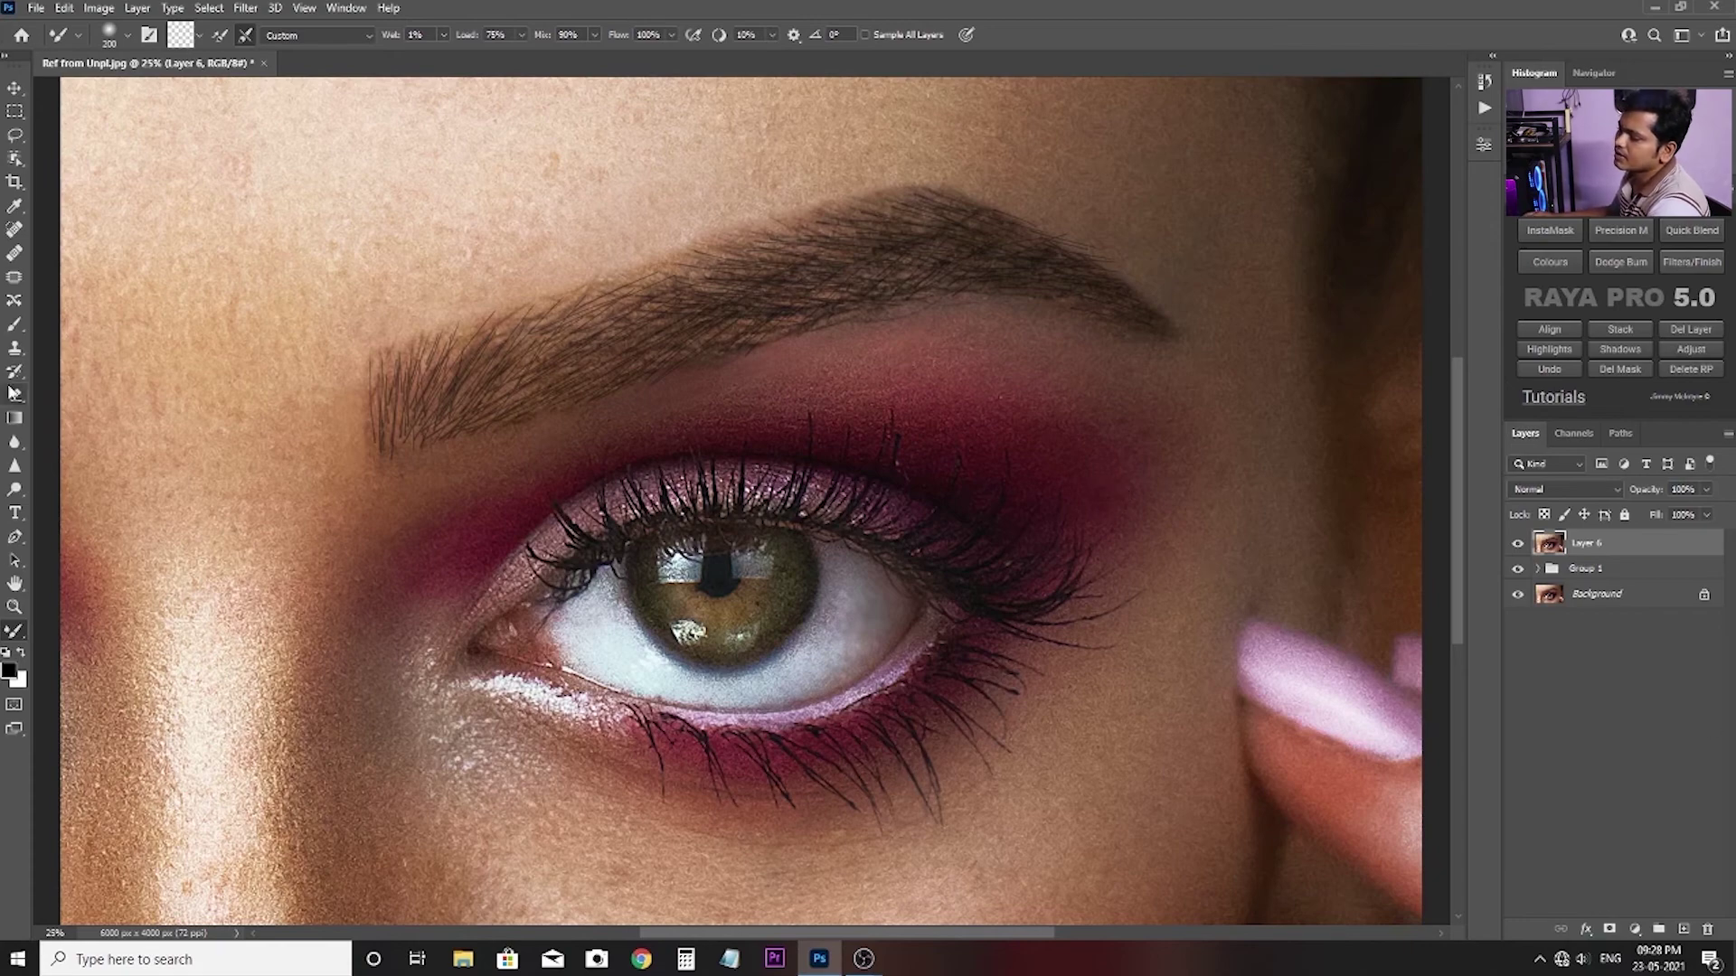
left_click(16, 348)
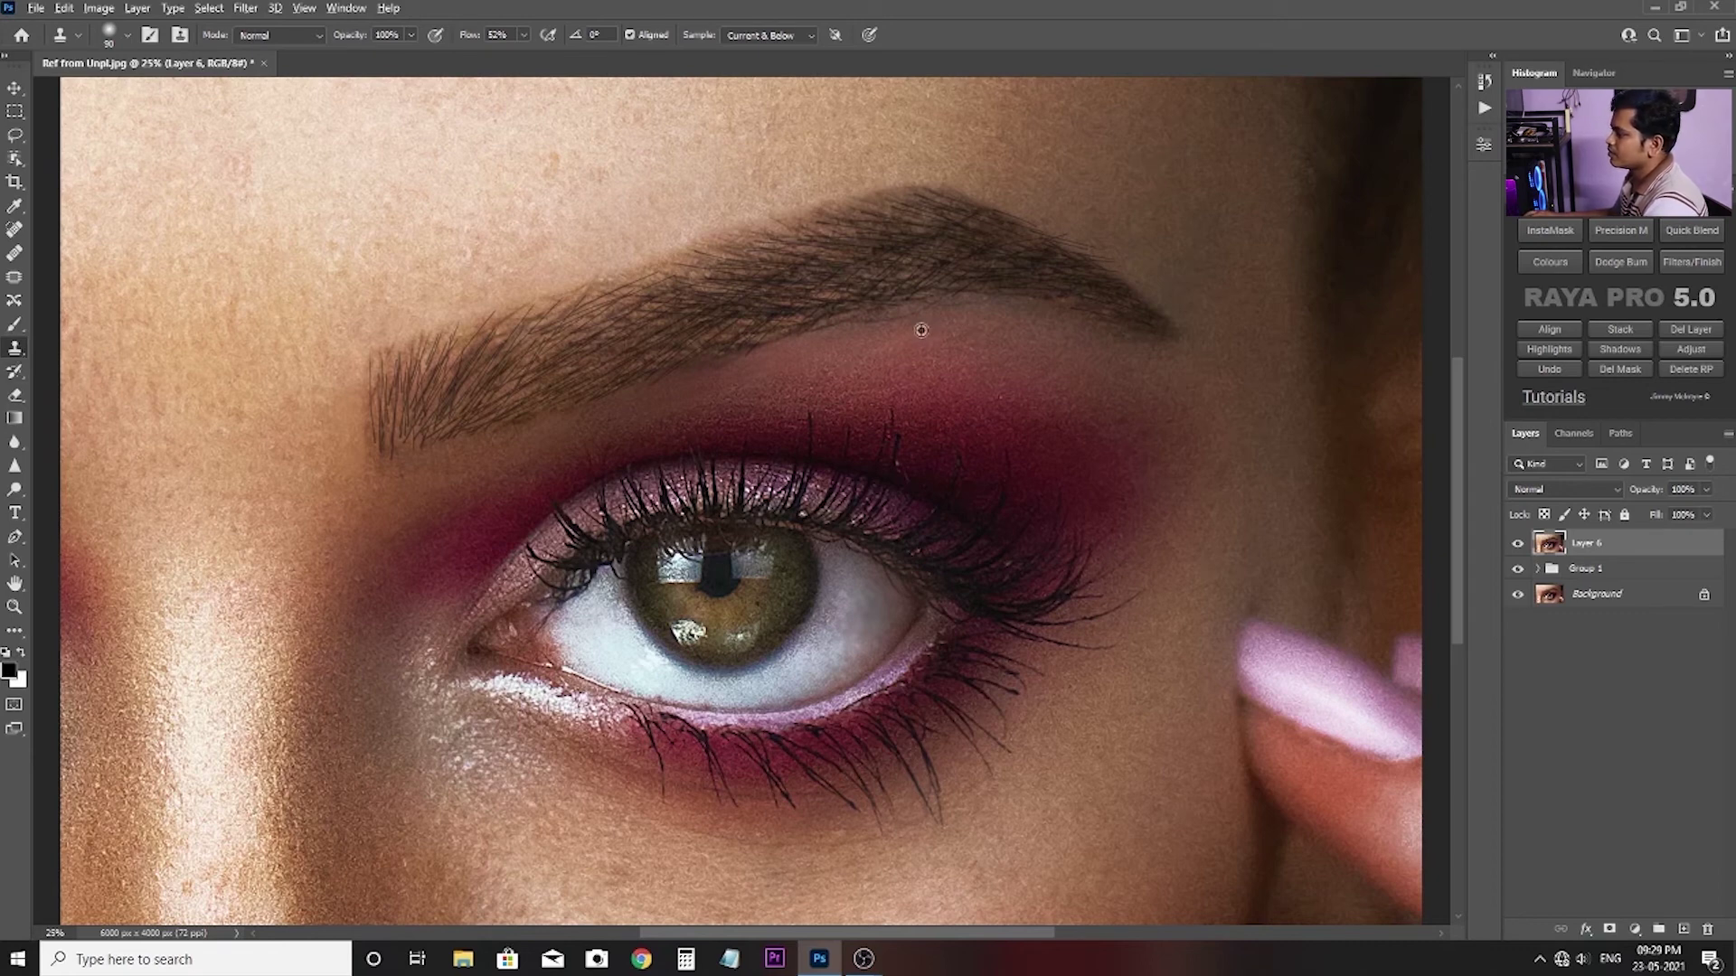
Clone clean skin under the middle of the eyebrow on Layer 6, then fit the photo to the window.
left_click_drag(931, 310, 873, 331)
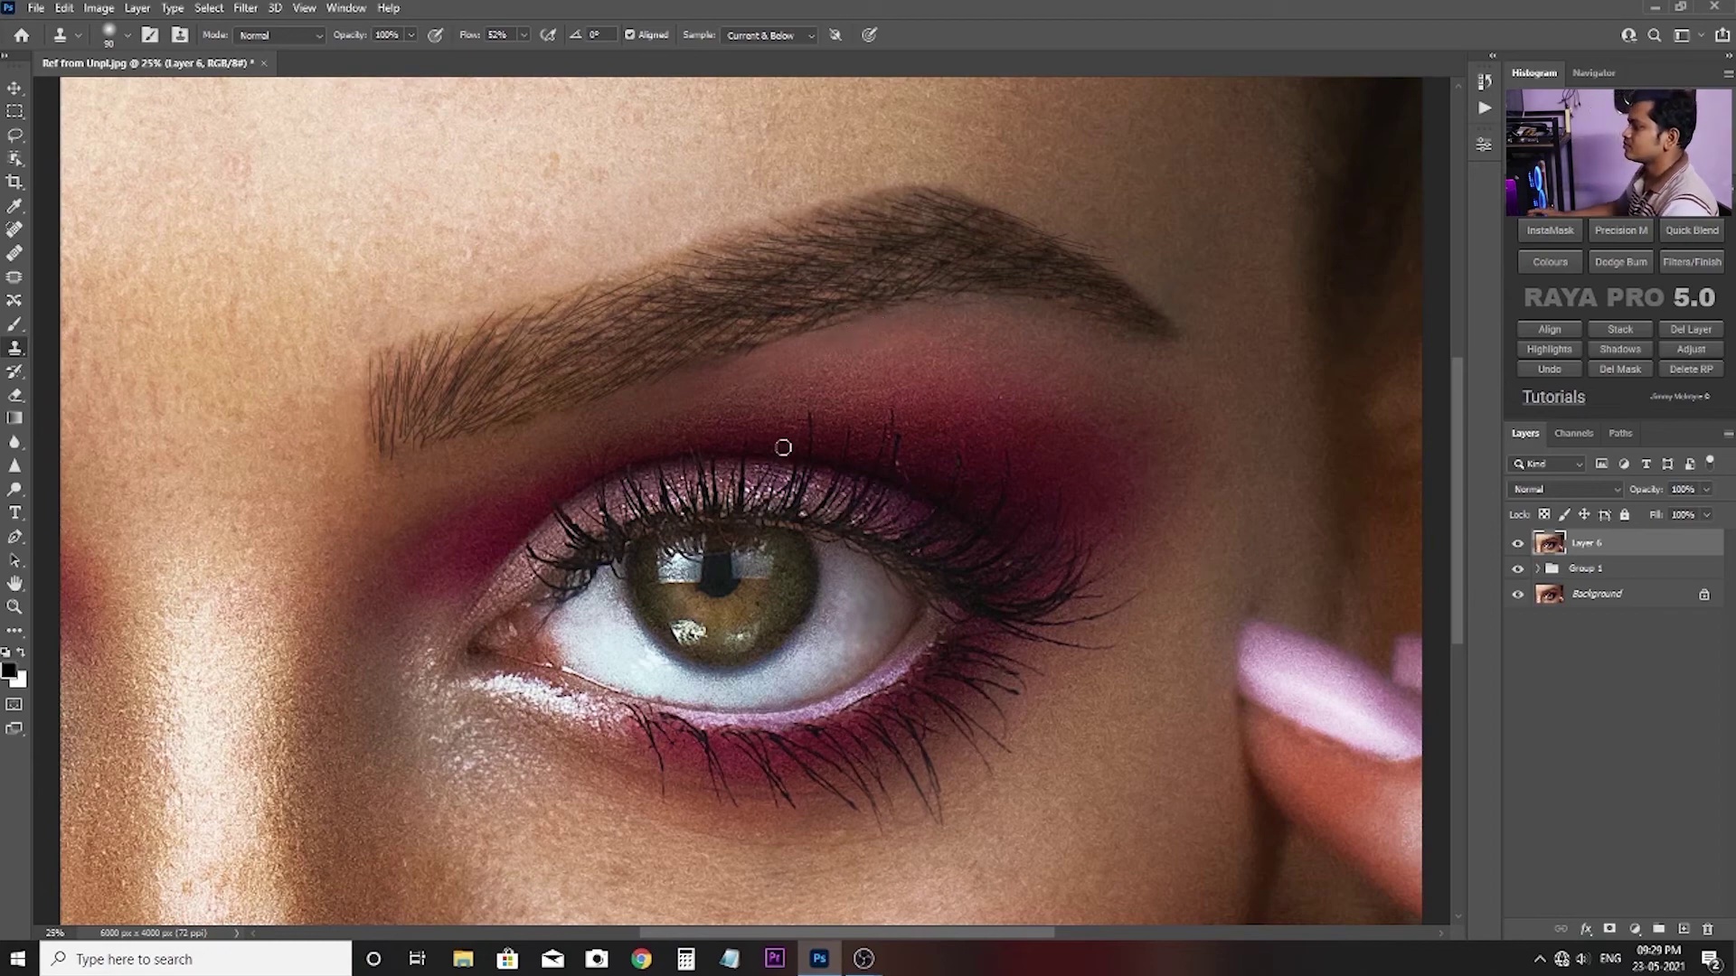
key("ctrl+0")
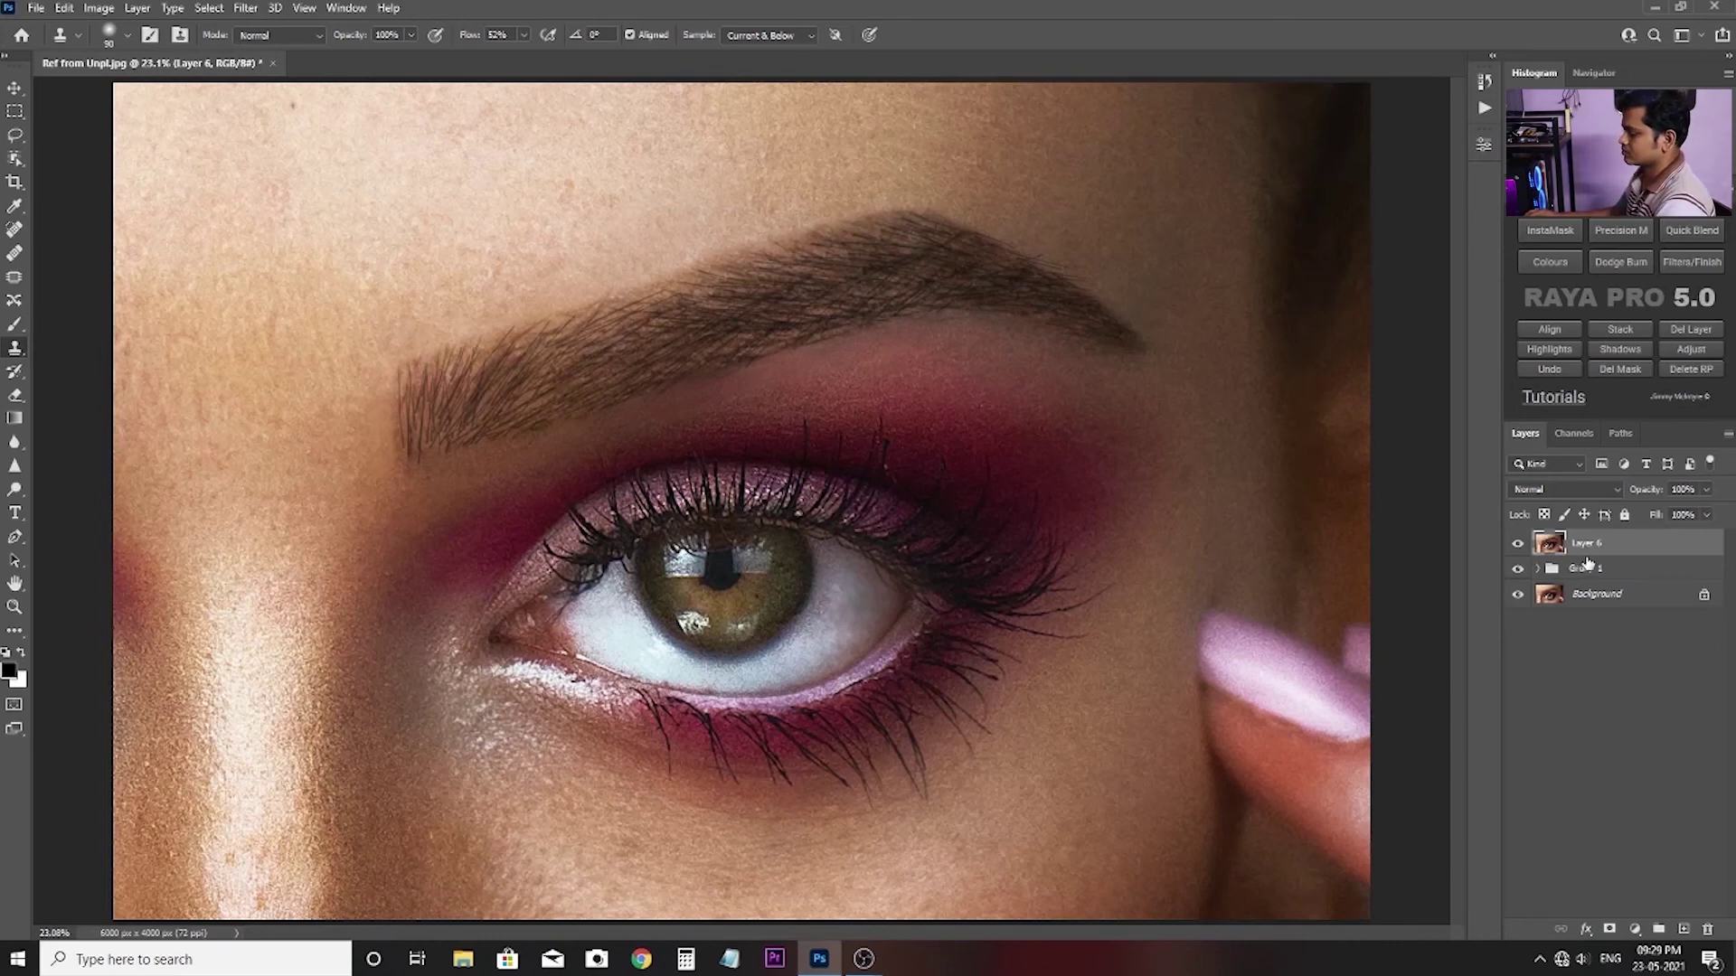
Add a Curves 1 adjustment layer with its midpoint pulled down to darken the photo.
left_click(1633, 929)
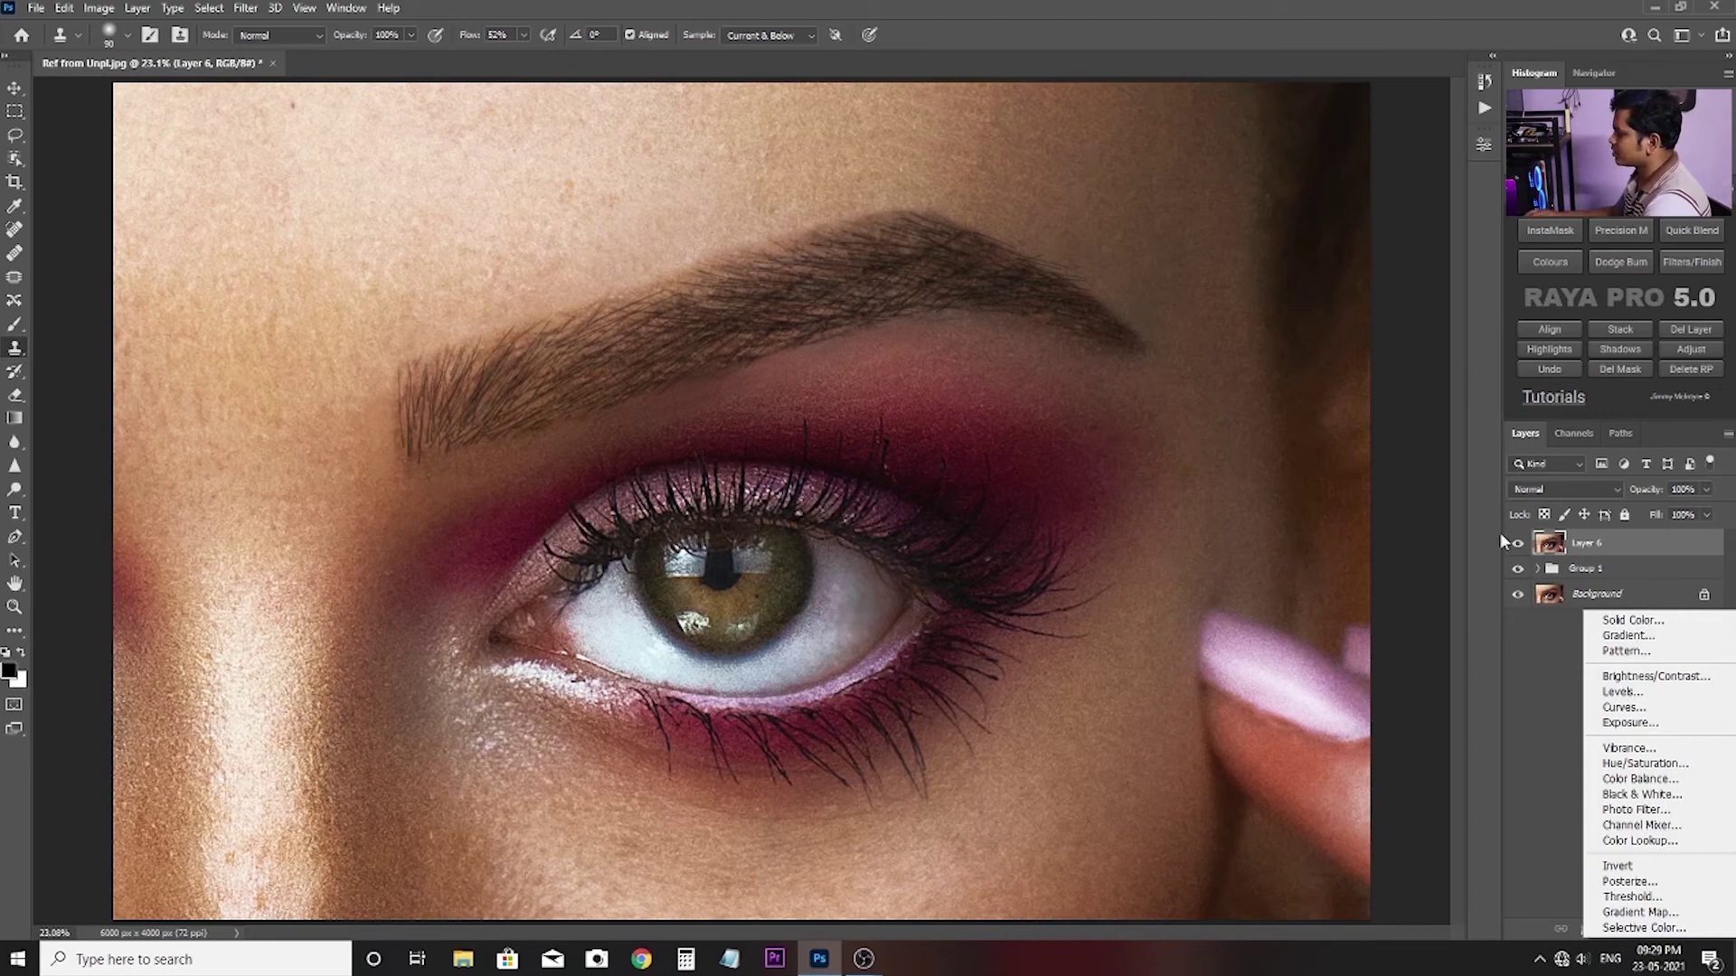
left_click(1643, 710)
left_click_drag(1351, 324, 1359, 334)
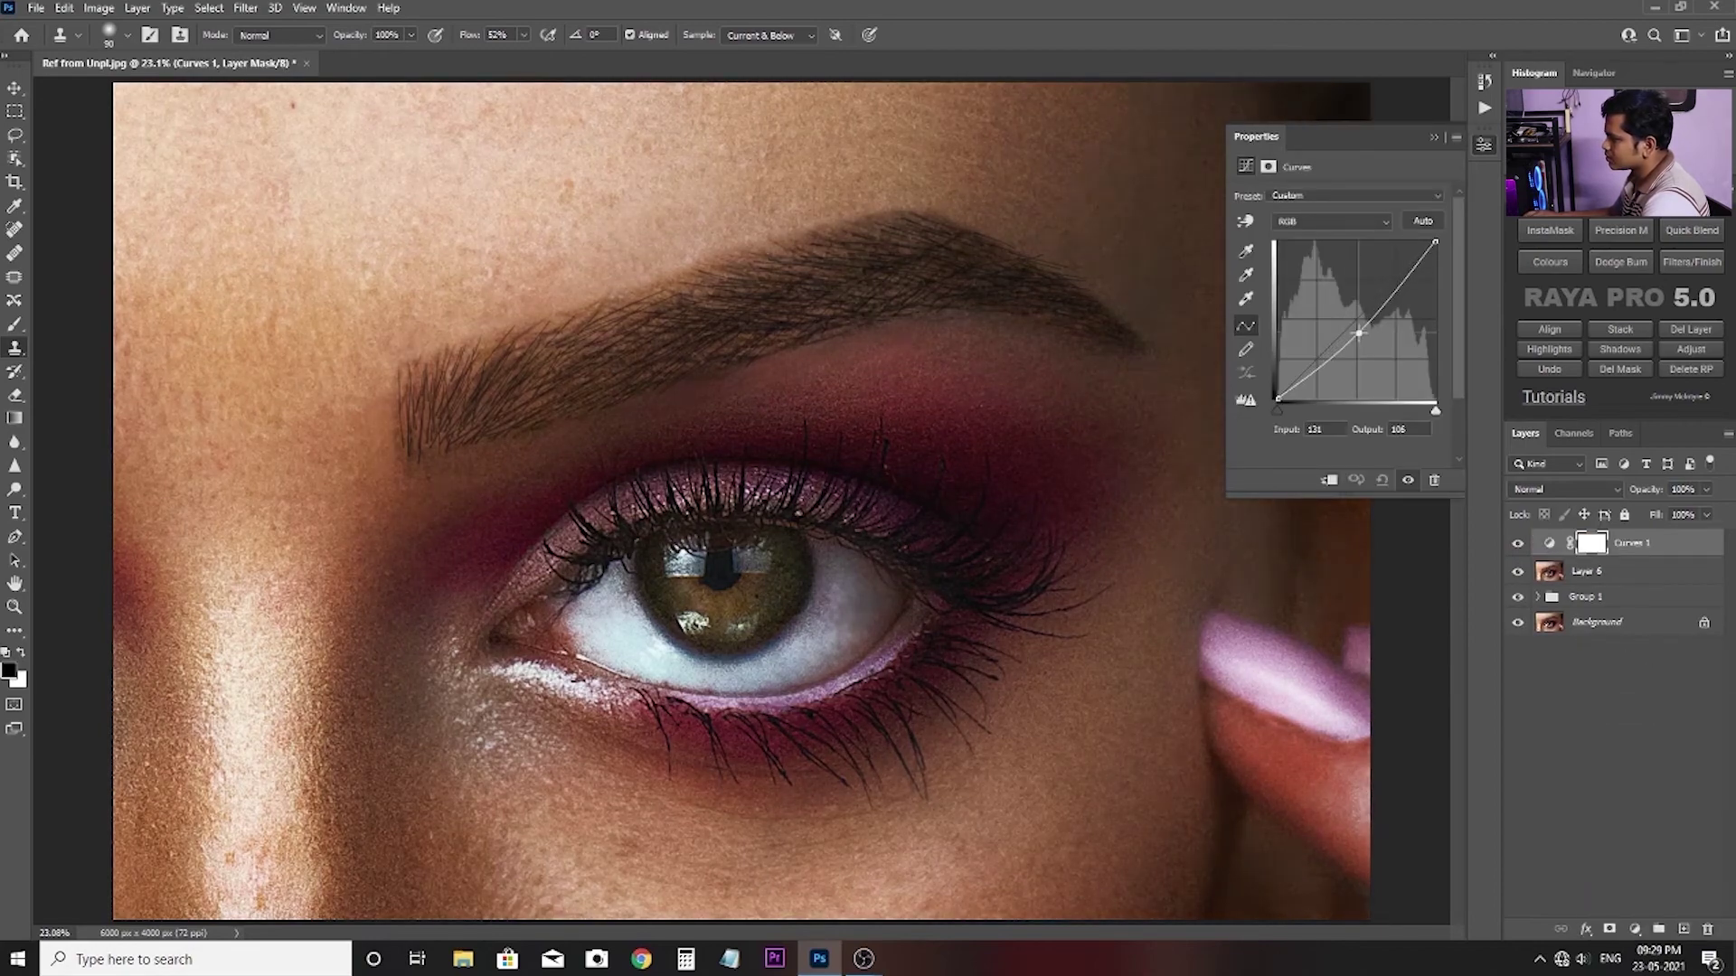
left_click(1434, 140)
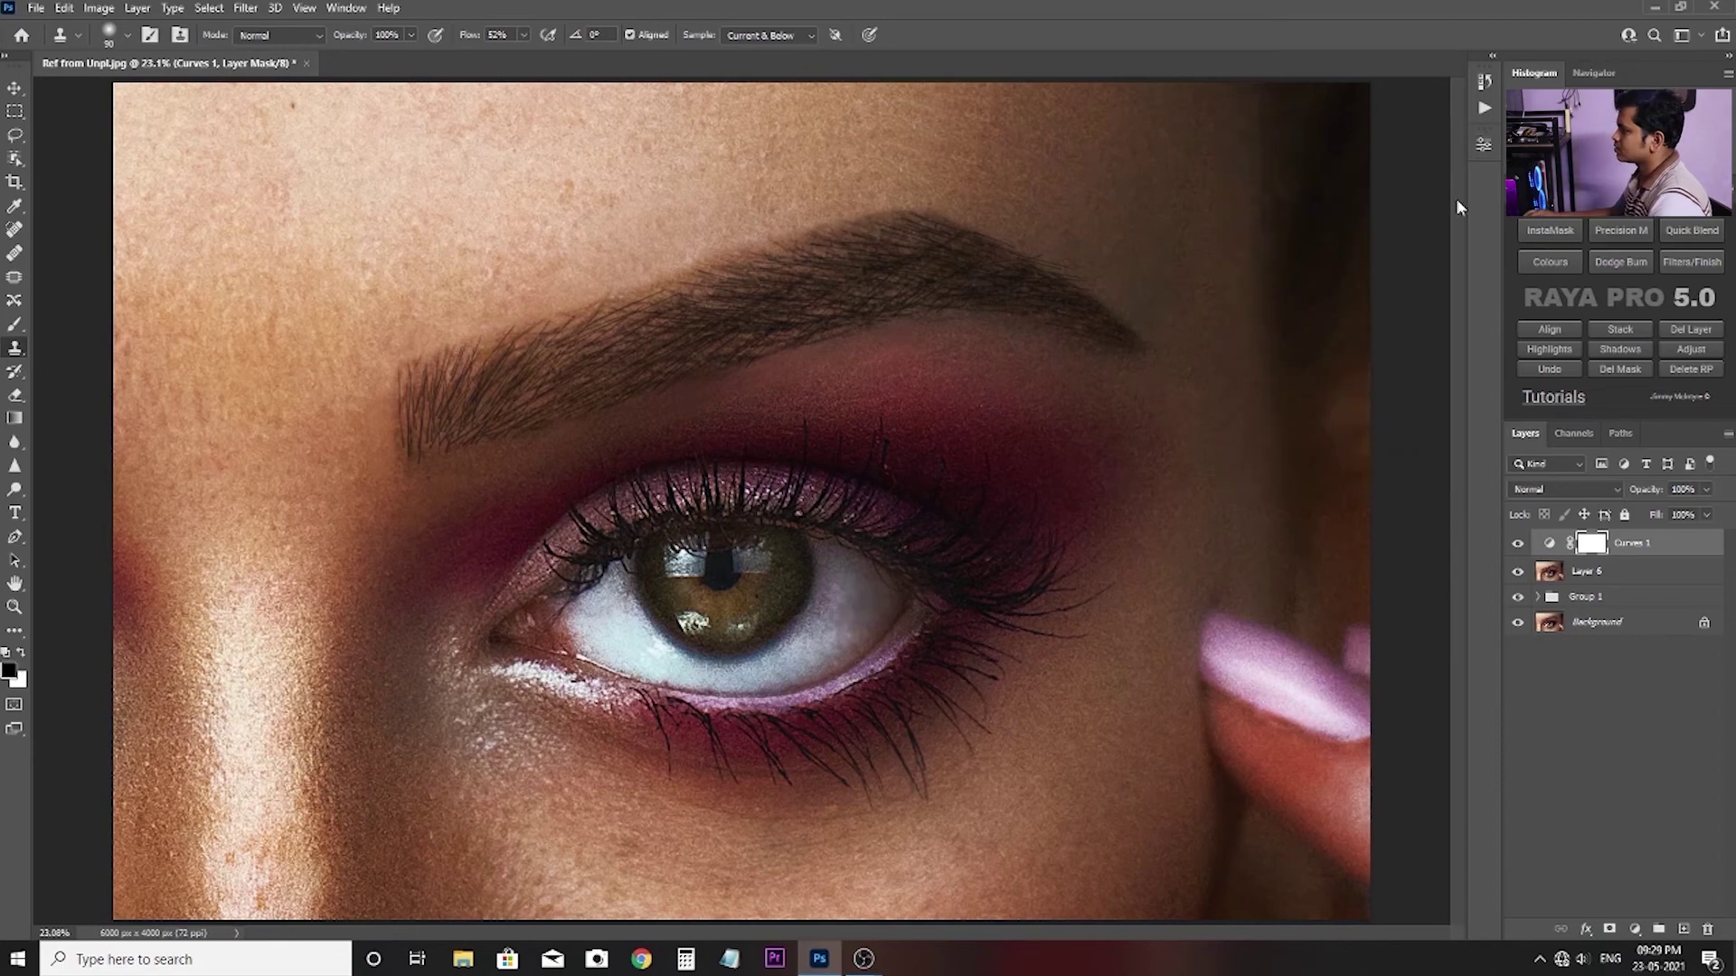
Invert the Curves 1 mask to hide the darkening and set a larger white brush.
key("ctrl+i")
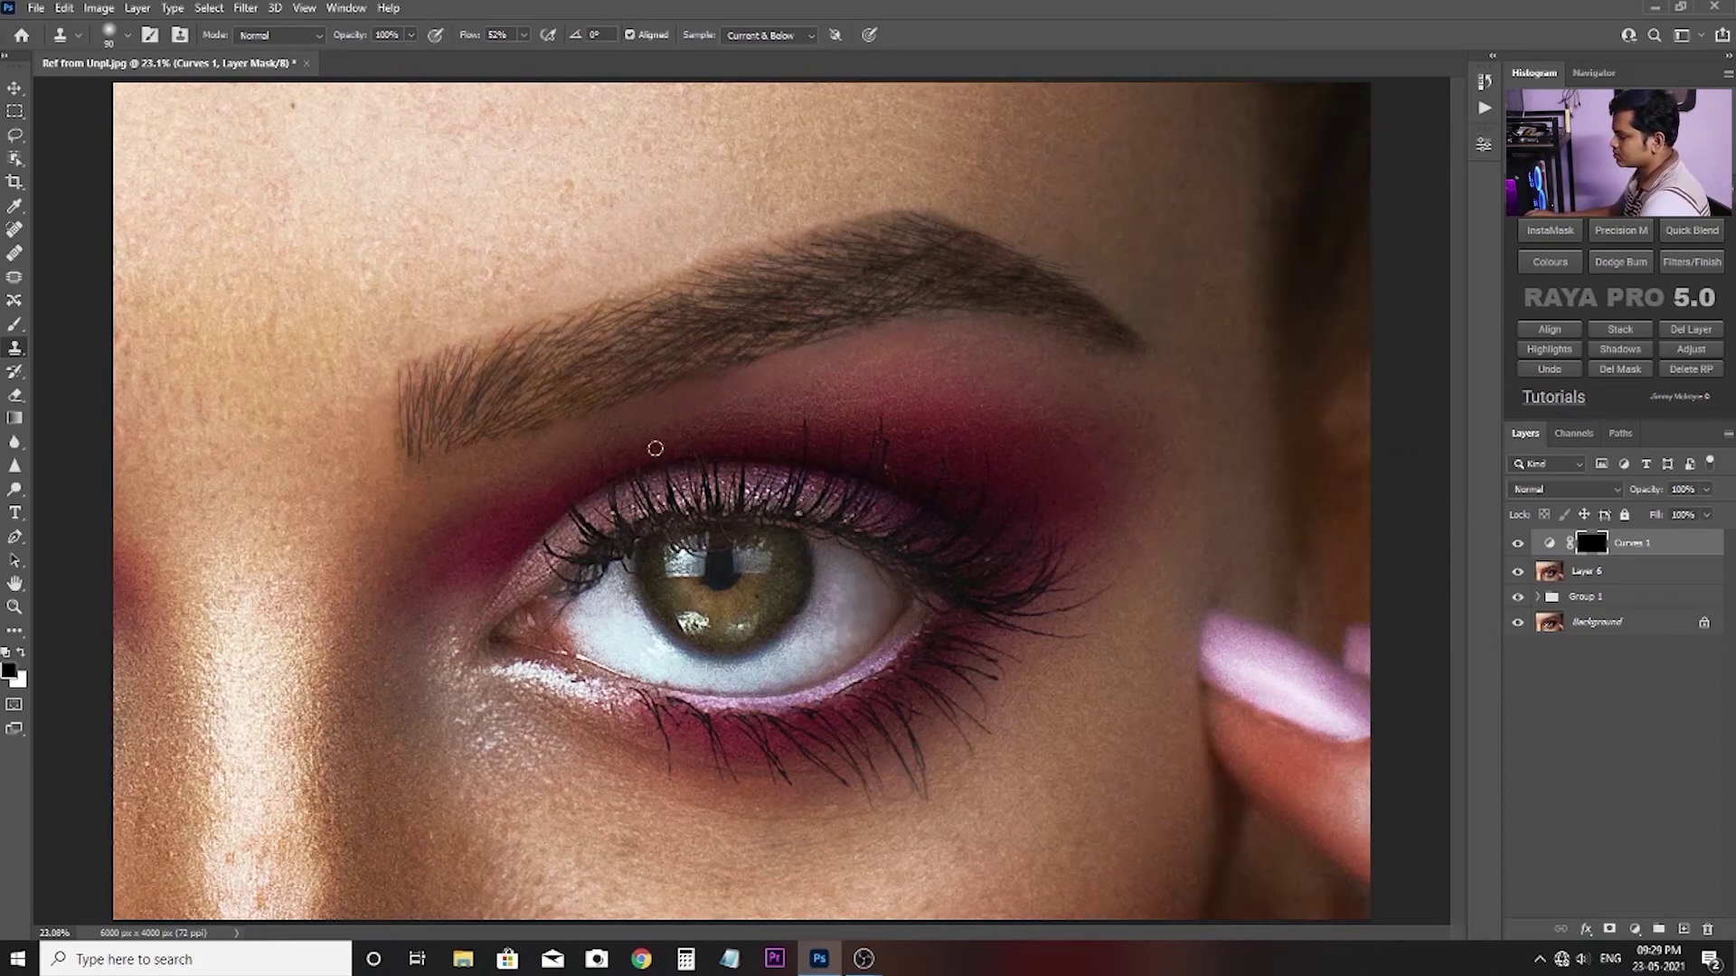
key("bracketright")
key("bracketright")
key("bracketright")
key("bracketright")
key("bracketright")
key("bracketright")
key("bracketright")
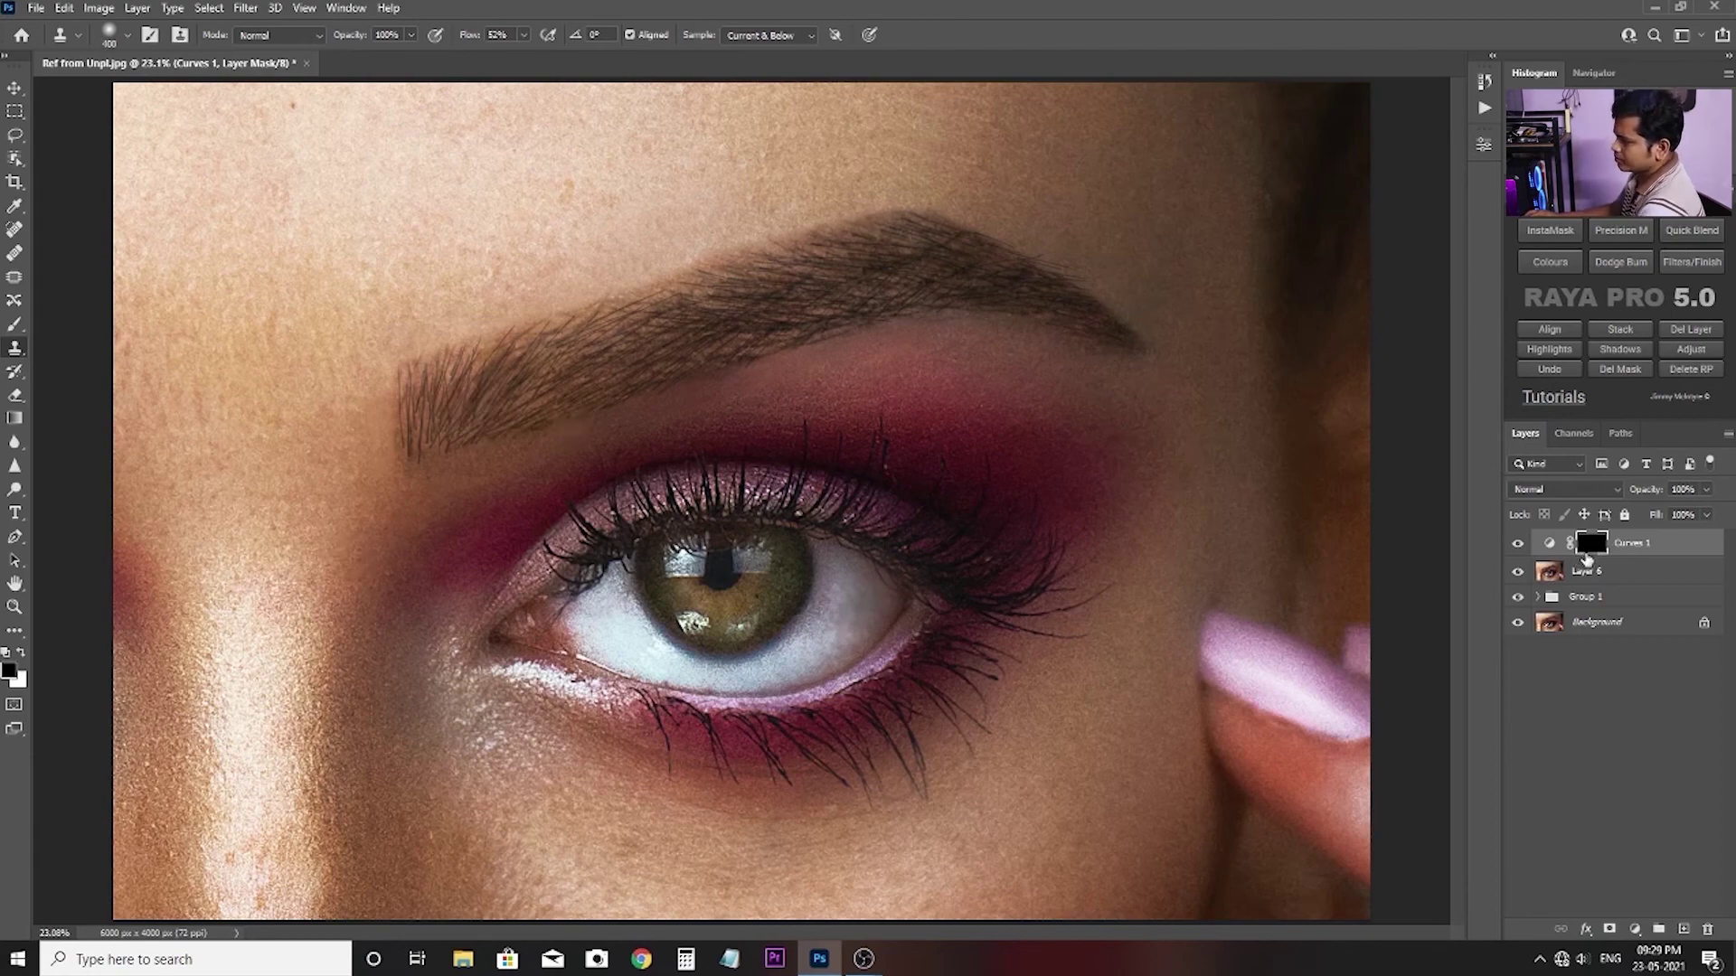
key("x")
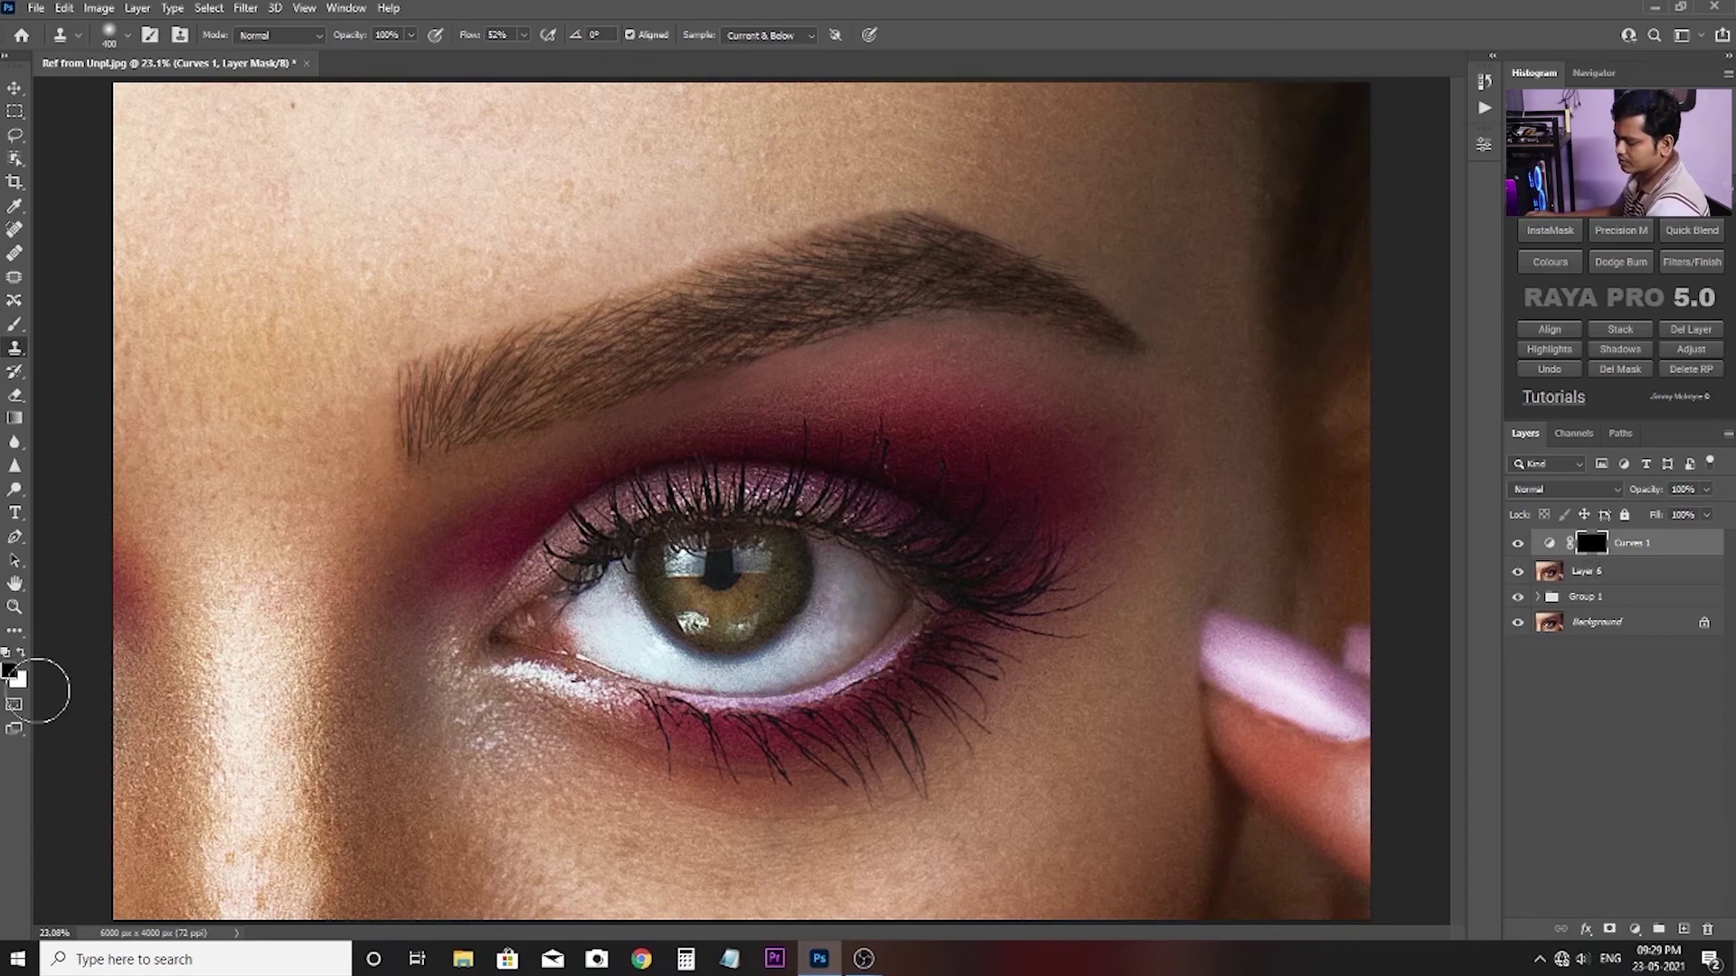
left_click_drag(559, 436, 639, 329)
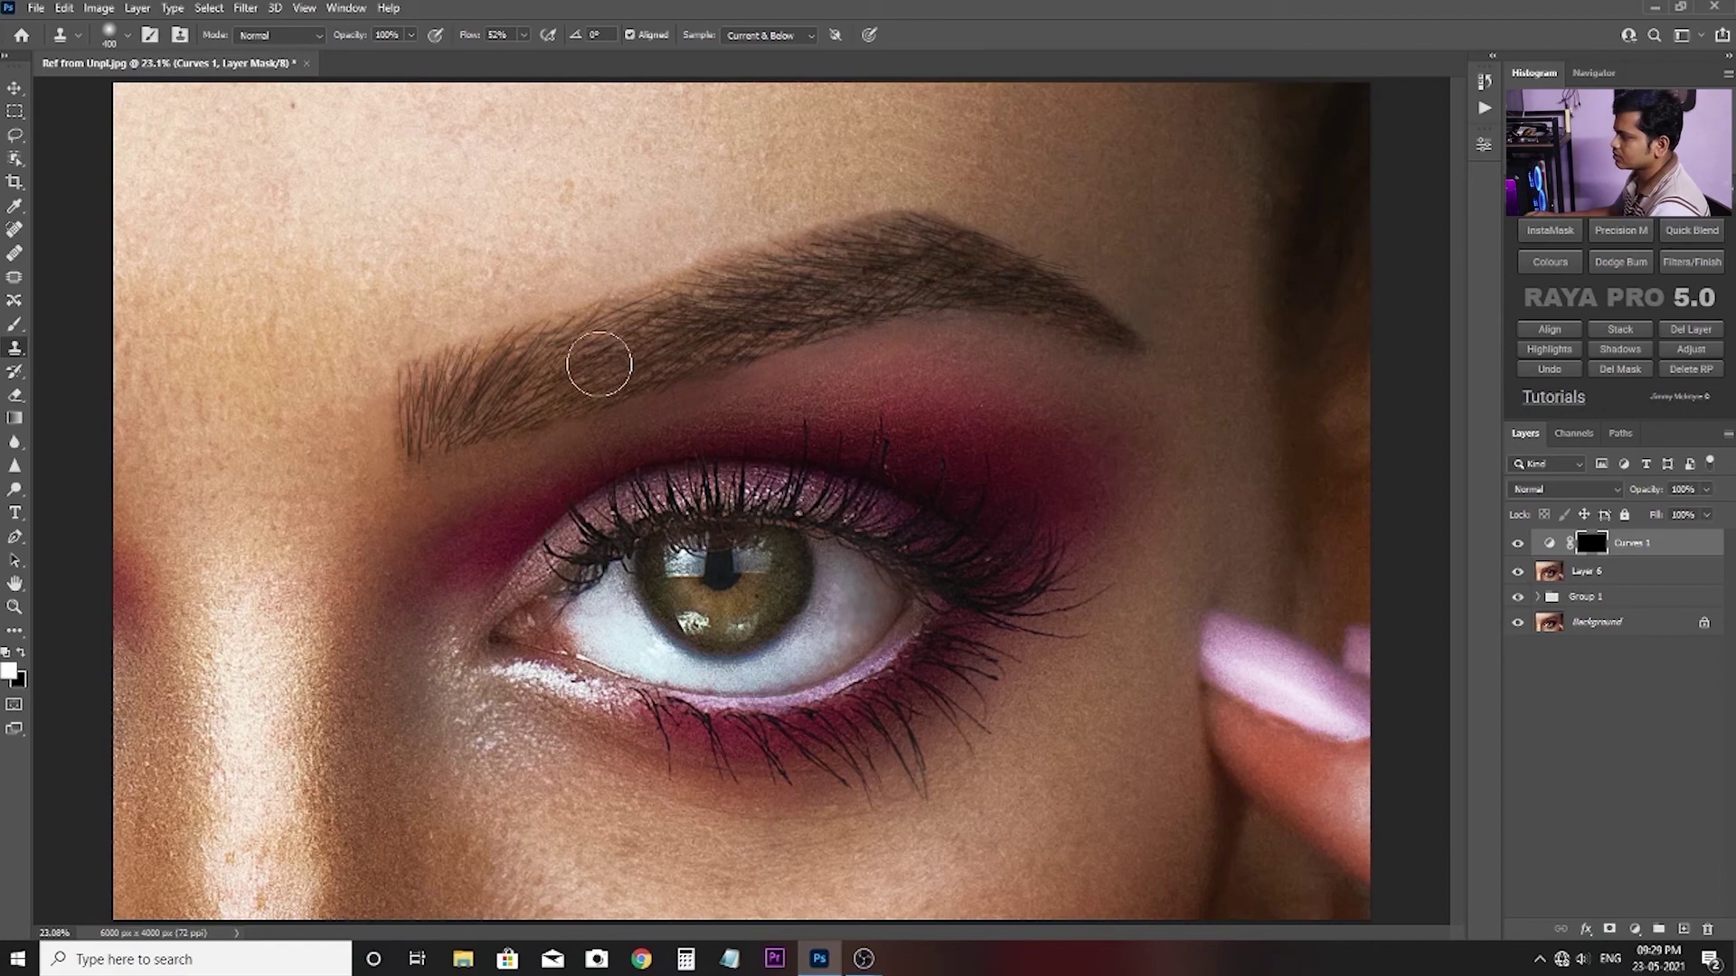
Paint the darkening back over the eyebrow with a soft brush, resizing it along the brow.
left_click(14, 326)
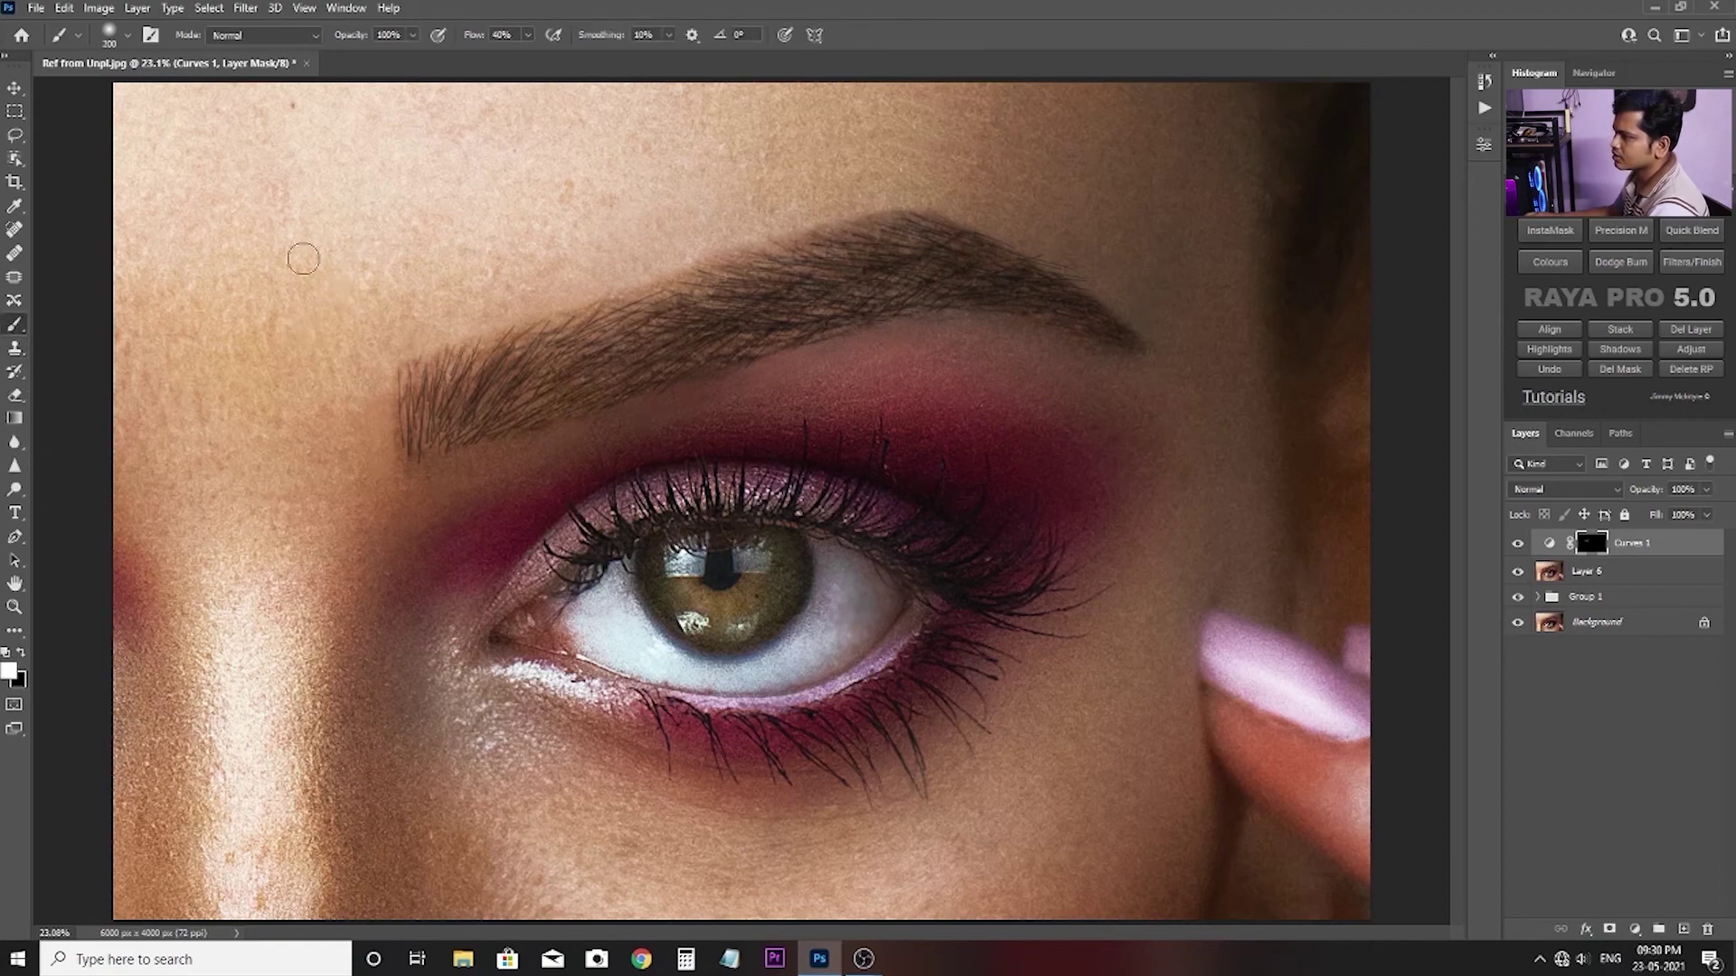
key("bracketright")
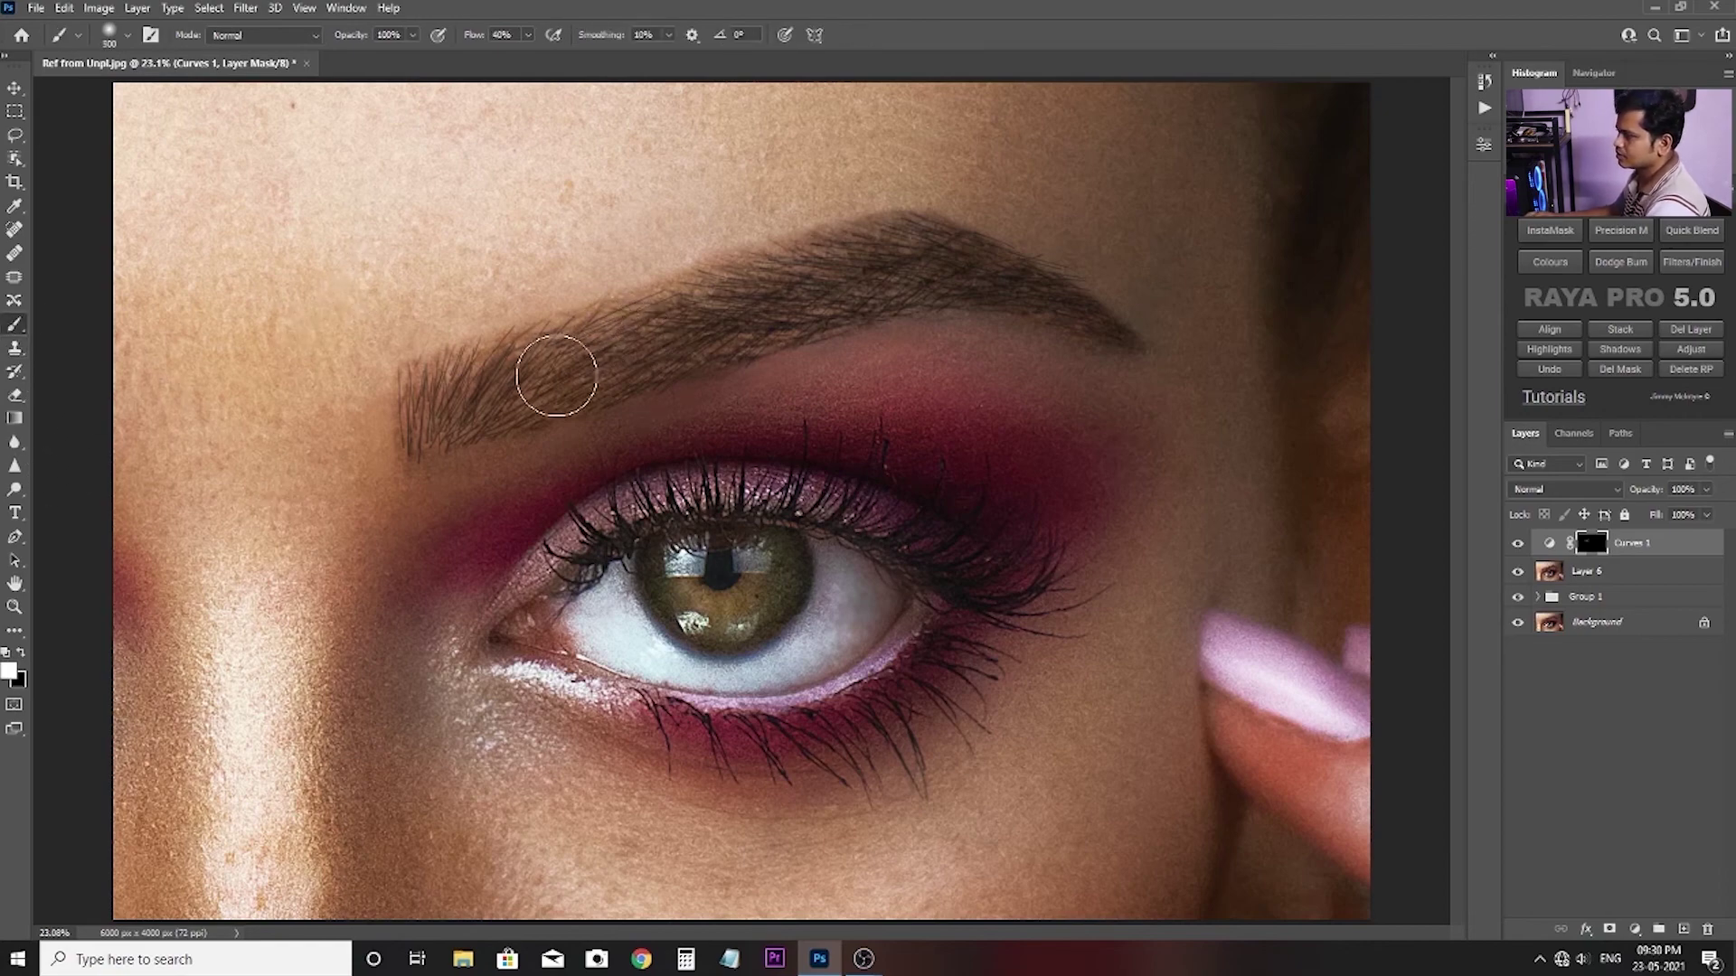
left_click_drag(576, 364, 920, 270)
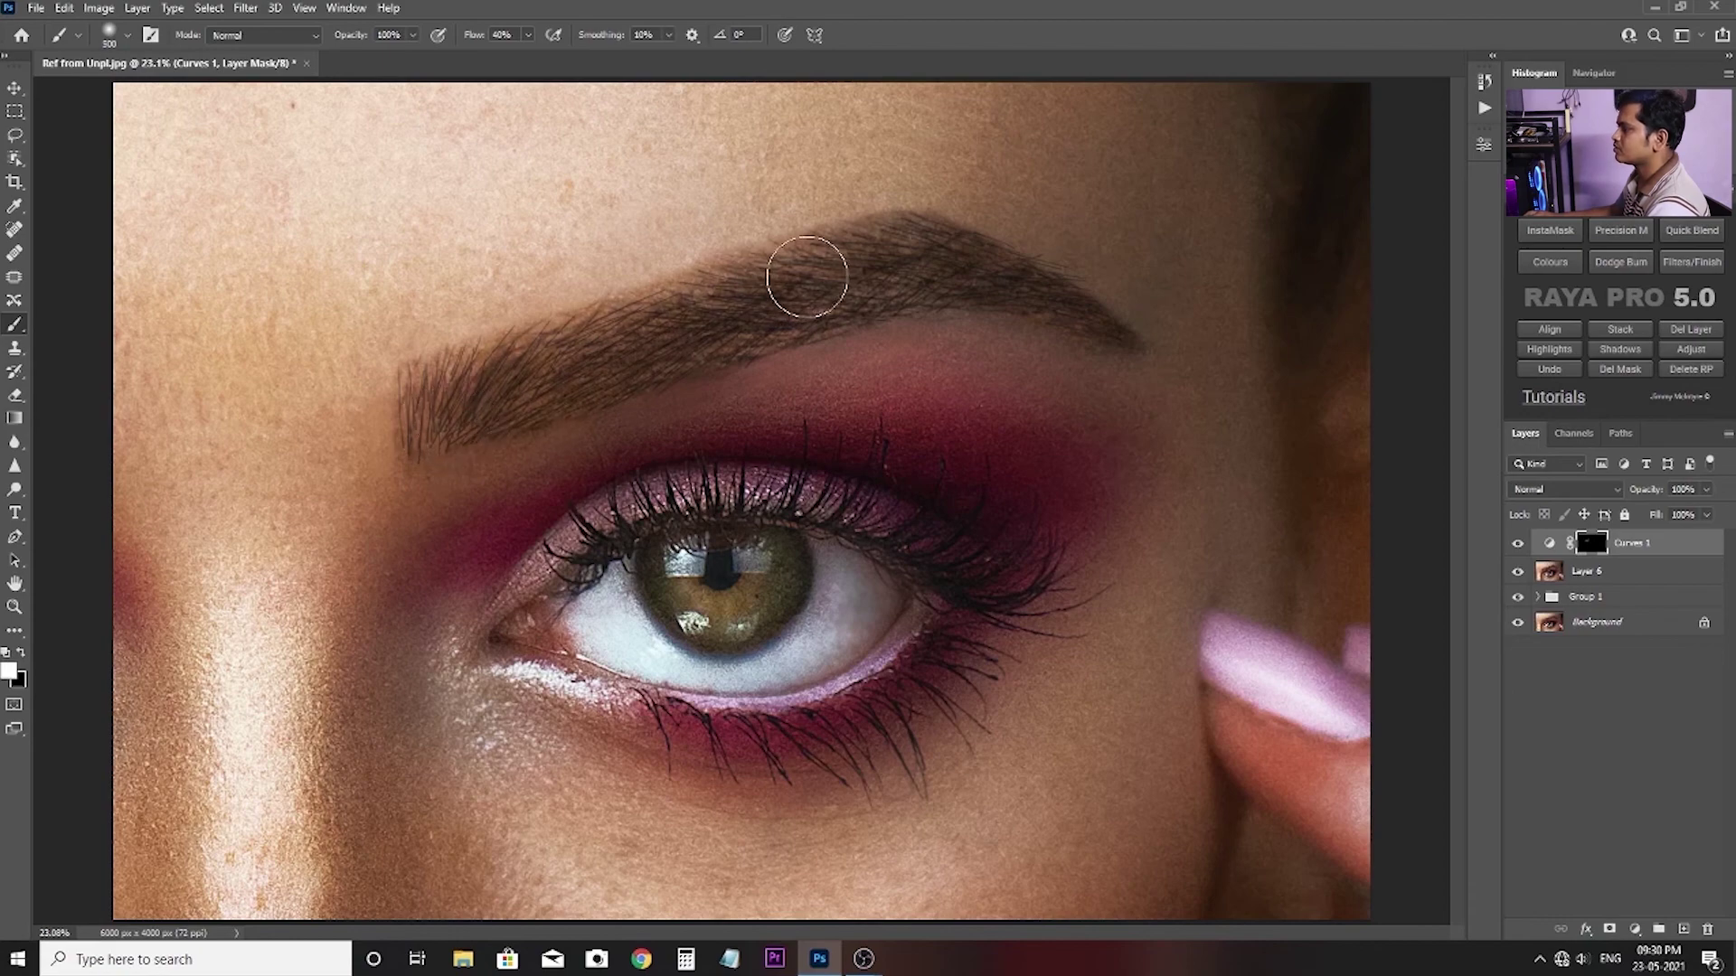
key("bracketleft")
key("bracketleft")
key("bracketleft")
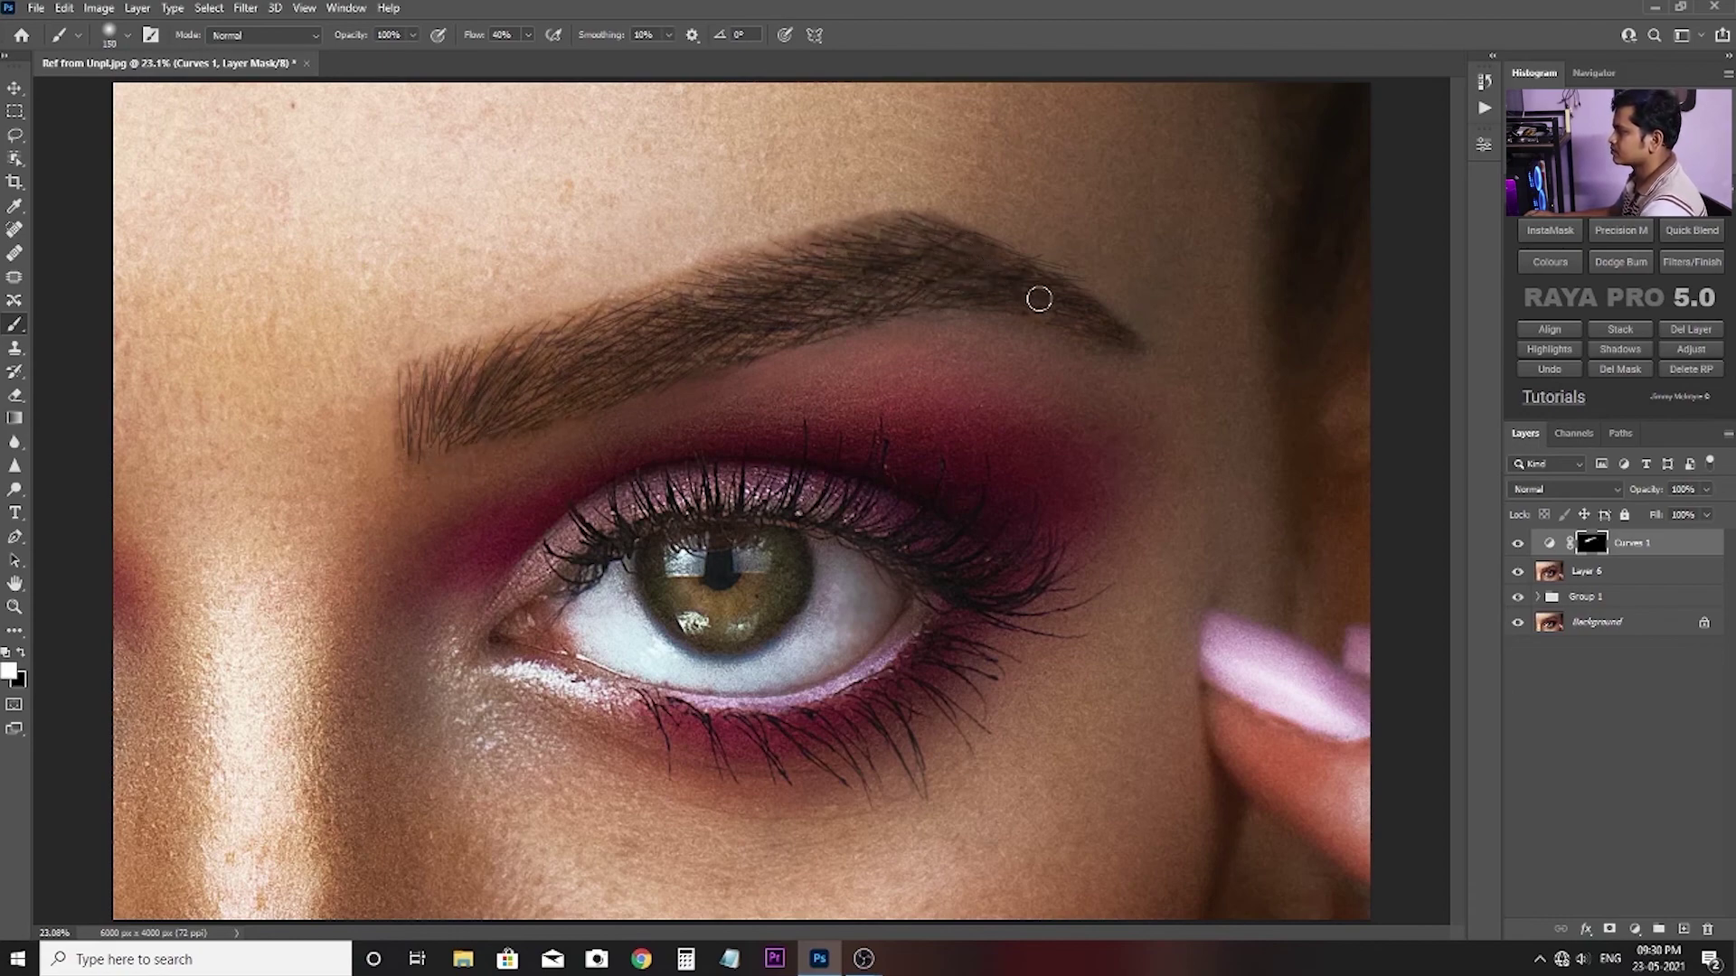
key("bracketright")
key("bracketright")
key("bracketright")
key("bracketright")
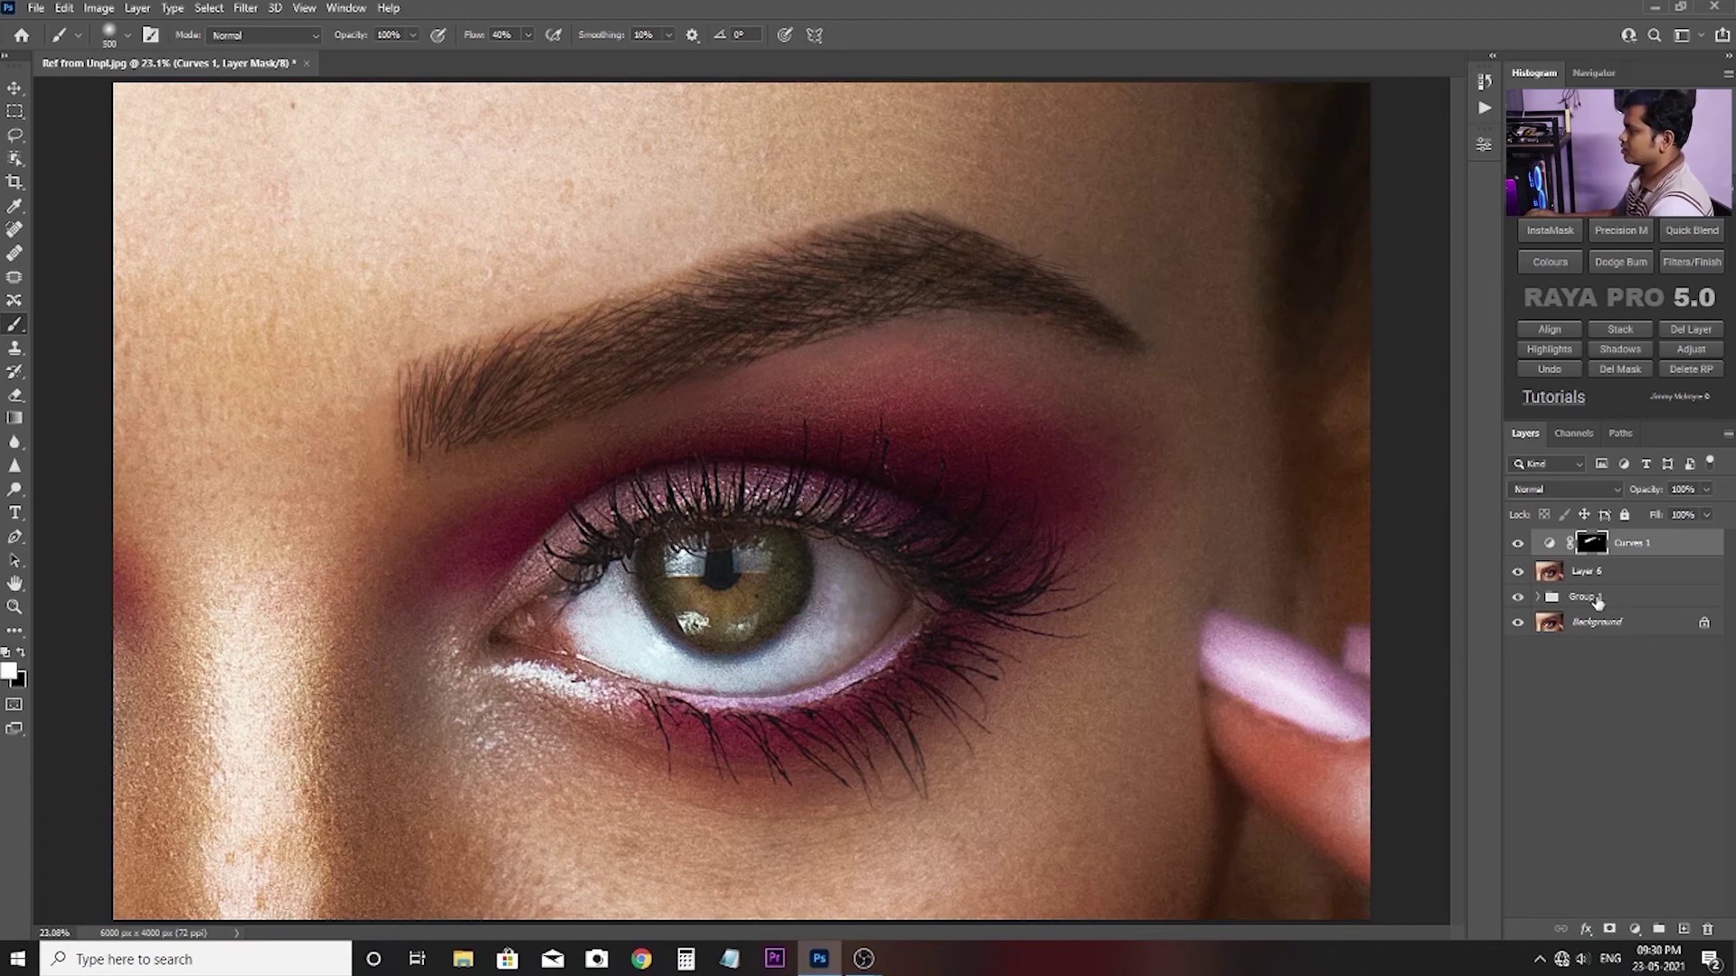
Select Curves 1, Layer 6 and Group 1 together and group them into Group 2.
left_click(1597, 603, "shift")
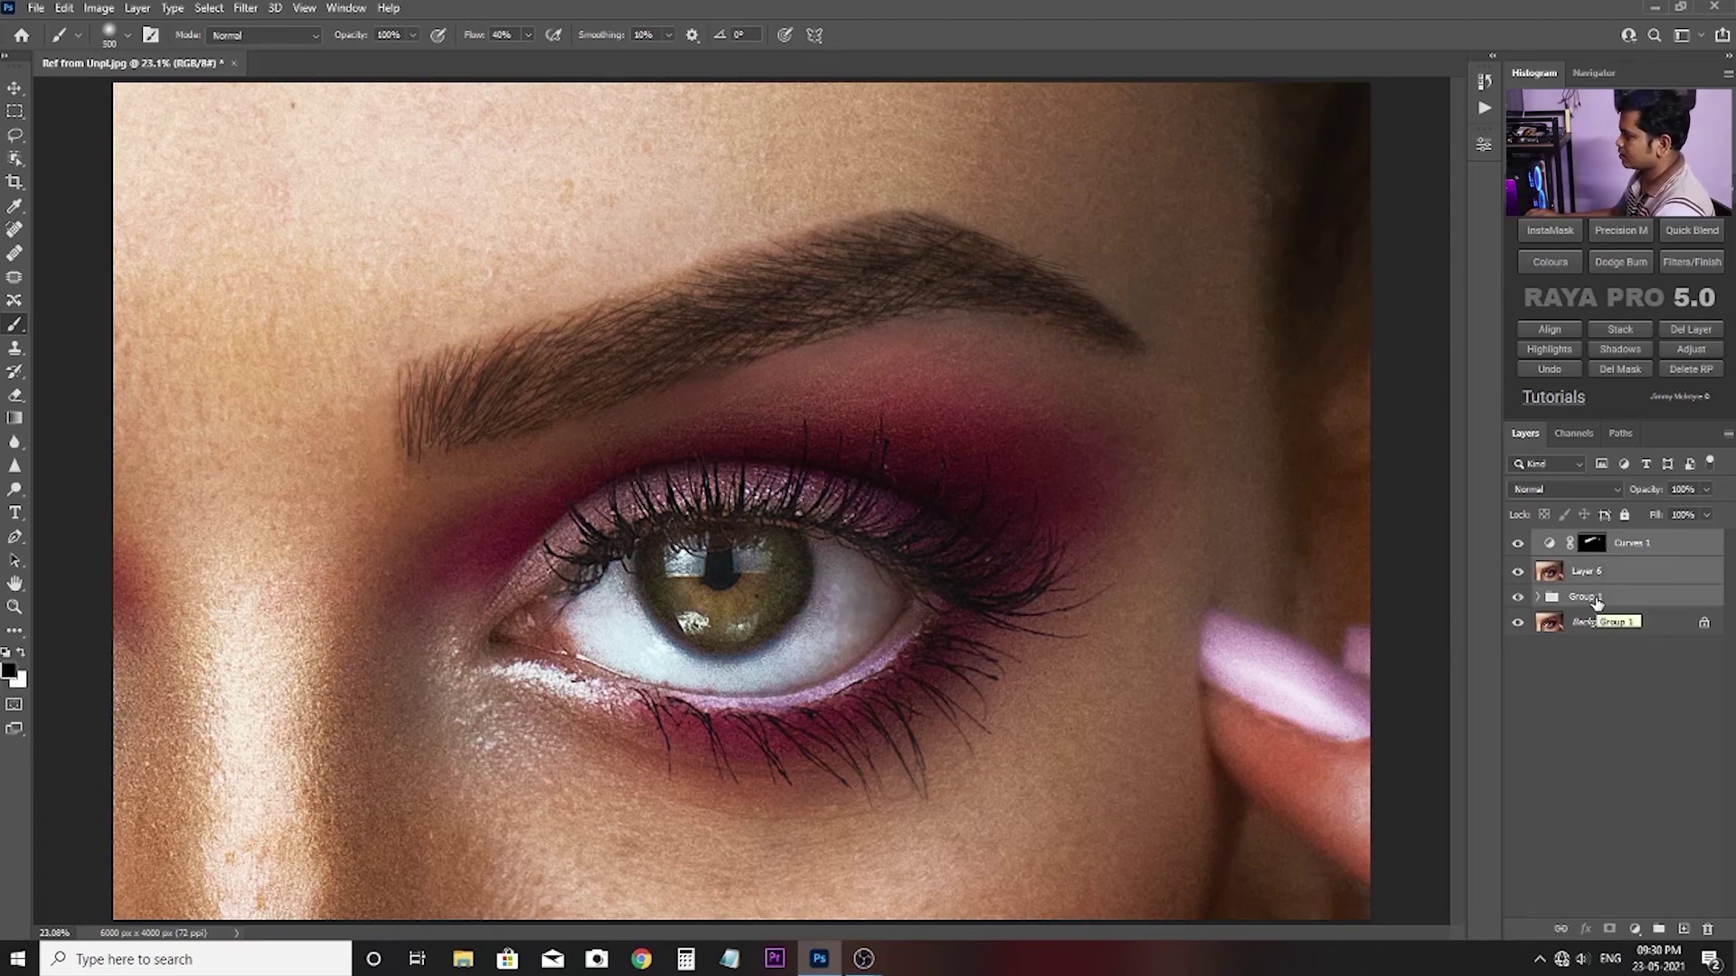
left_click(1518, 544)
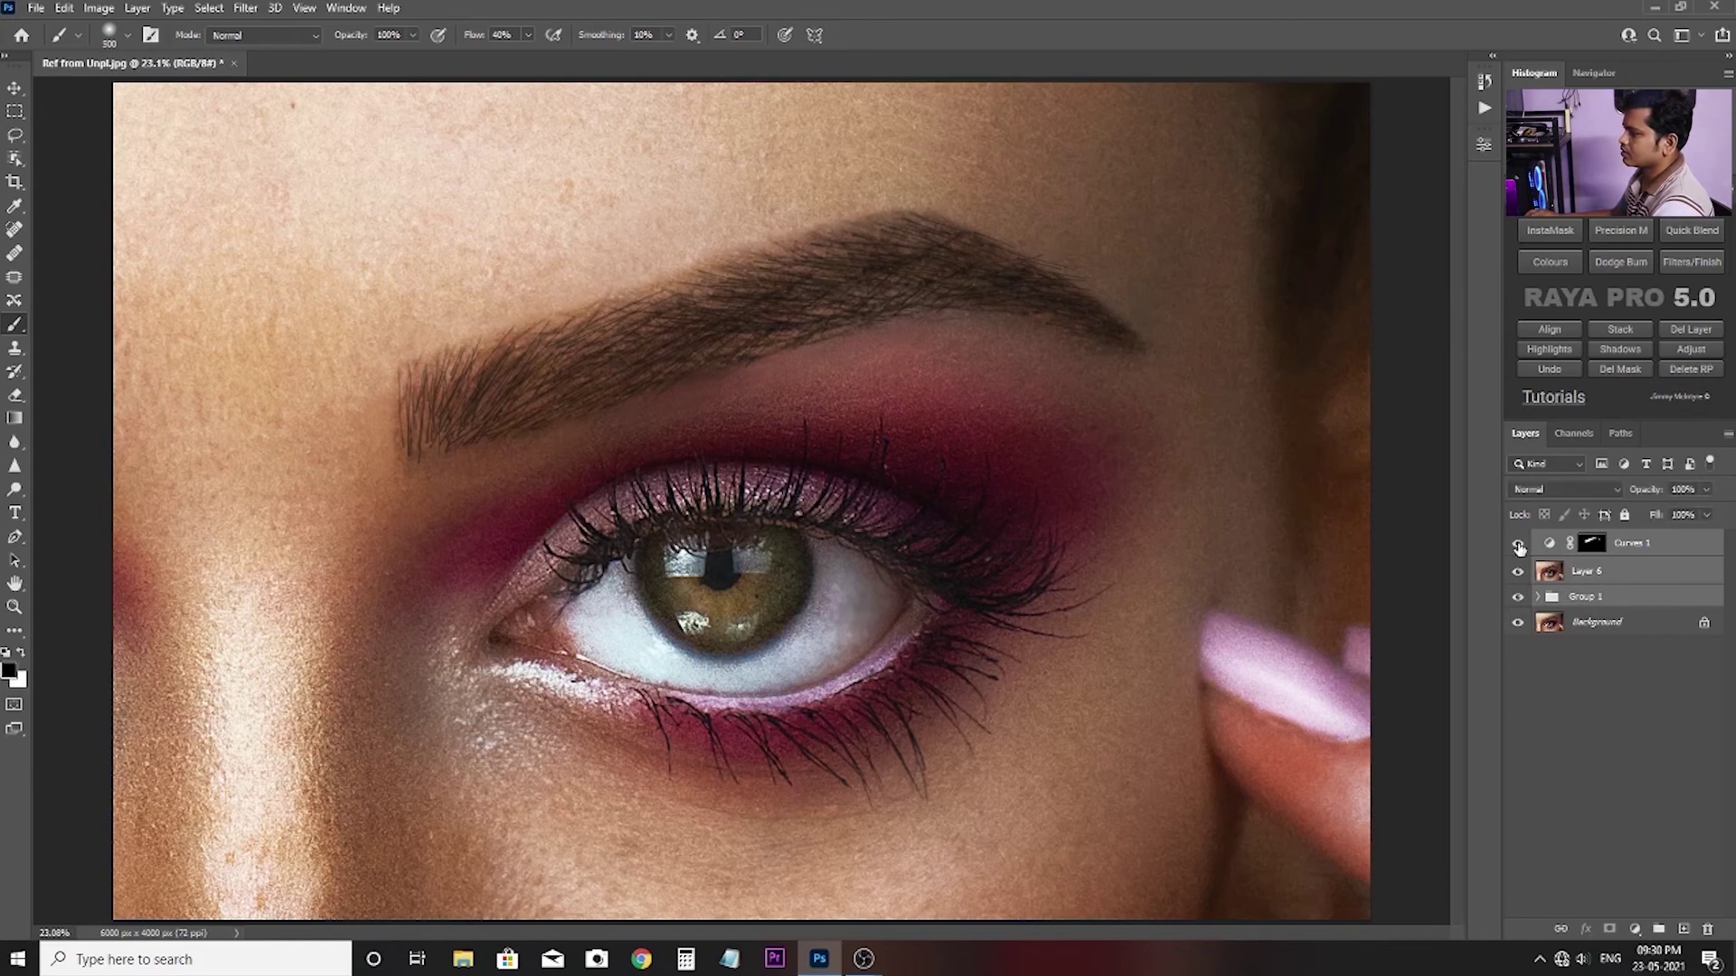
left_click(1518, 544)
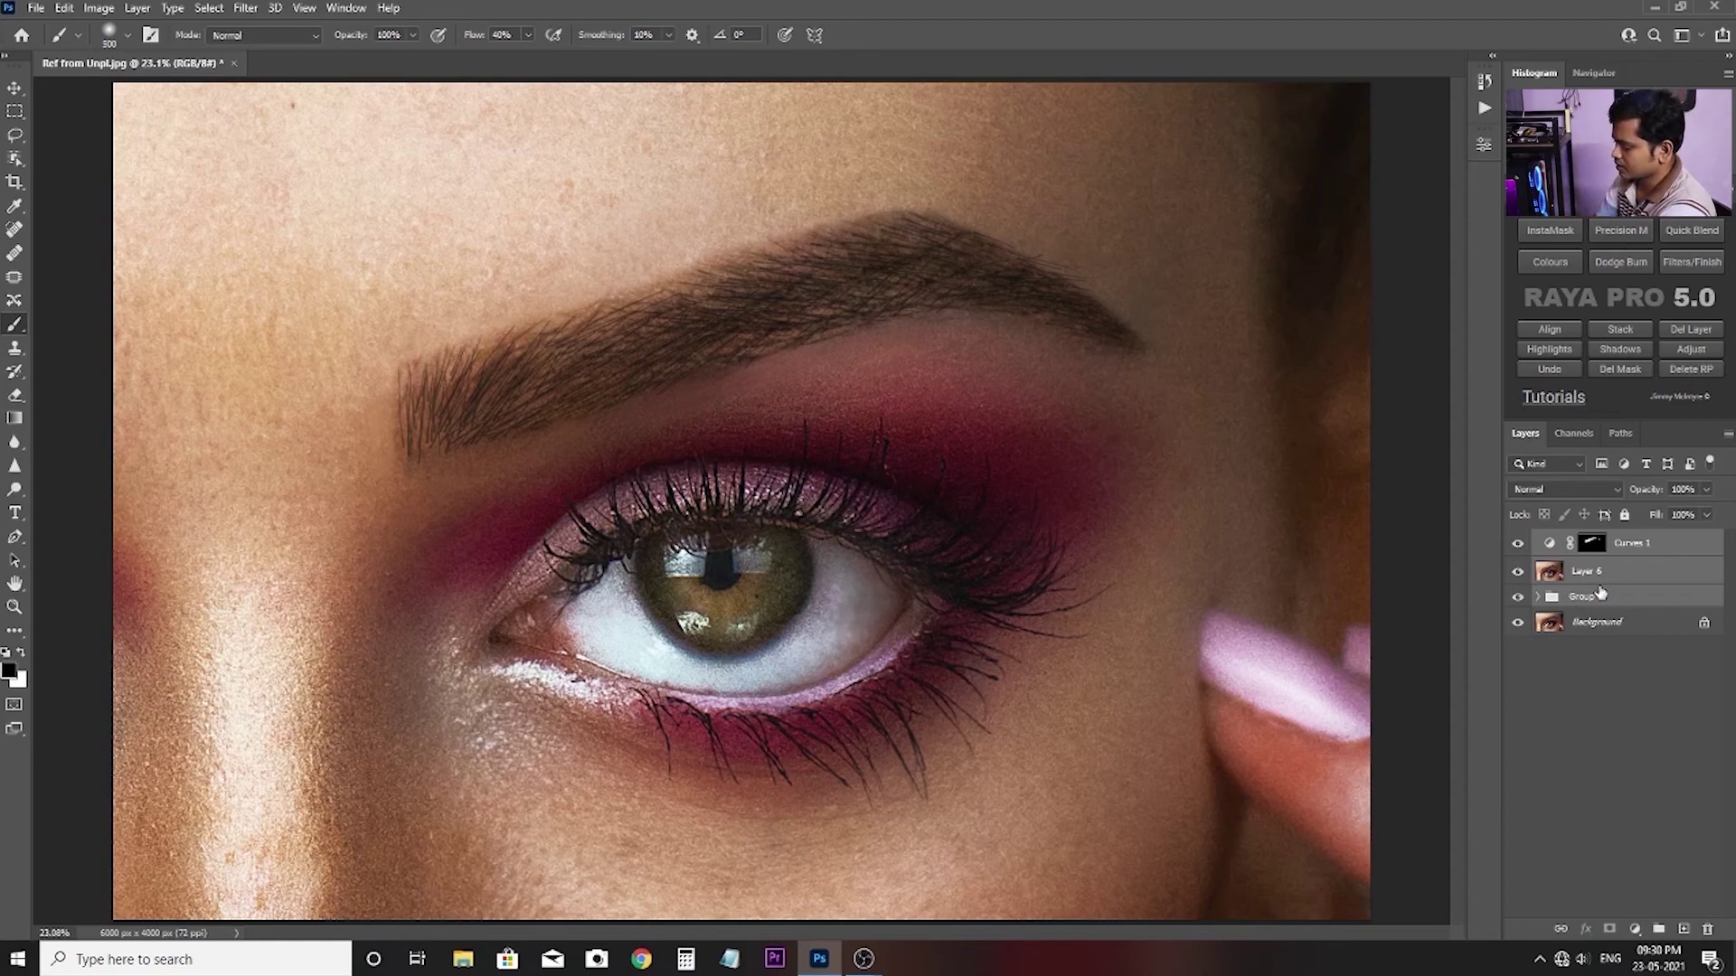
key("ctrl+g")
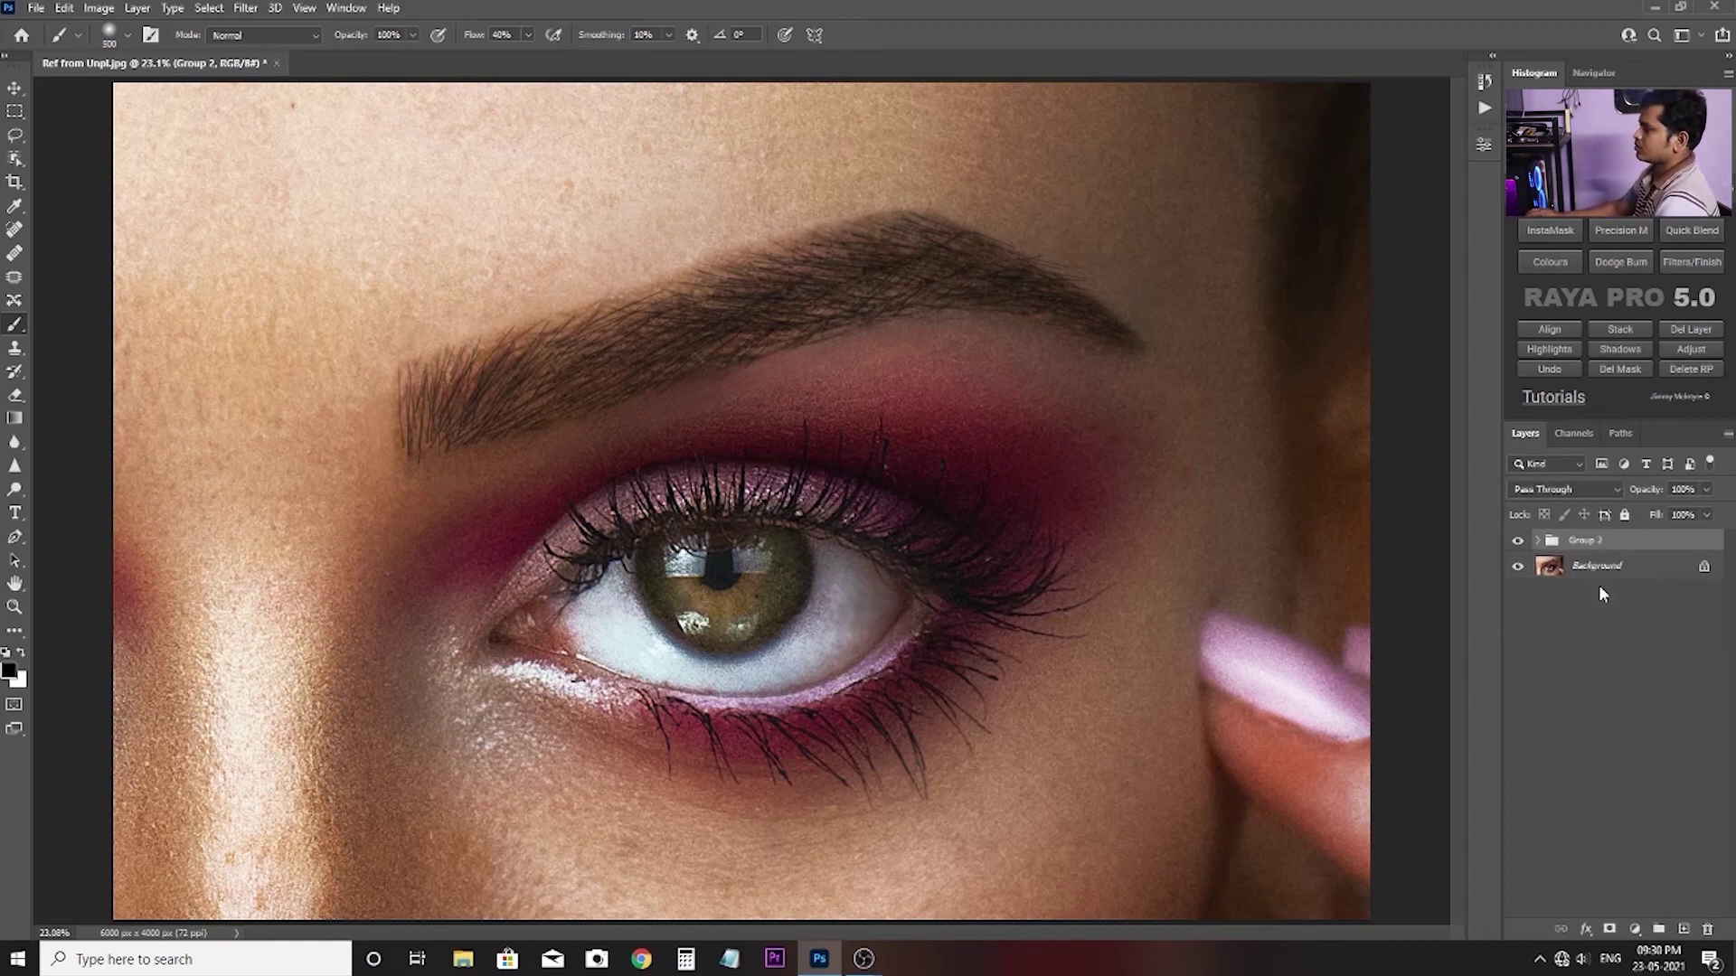
Toggle Group 2's visibility to compare before and after retouching, leaving it visible.
left_click(1519, 542)
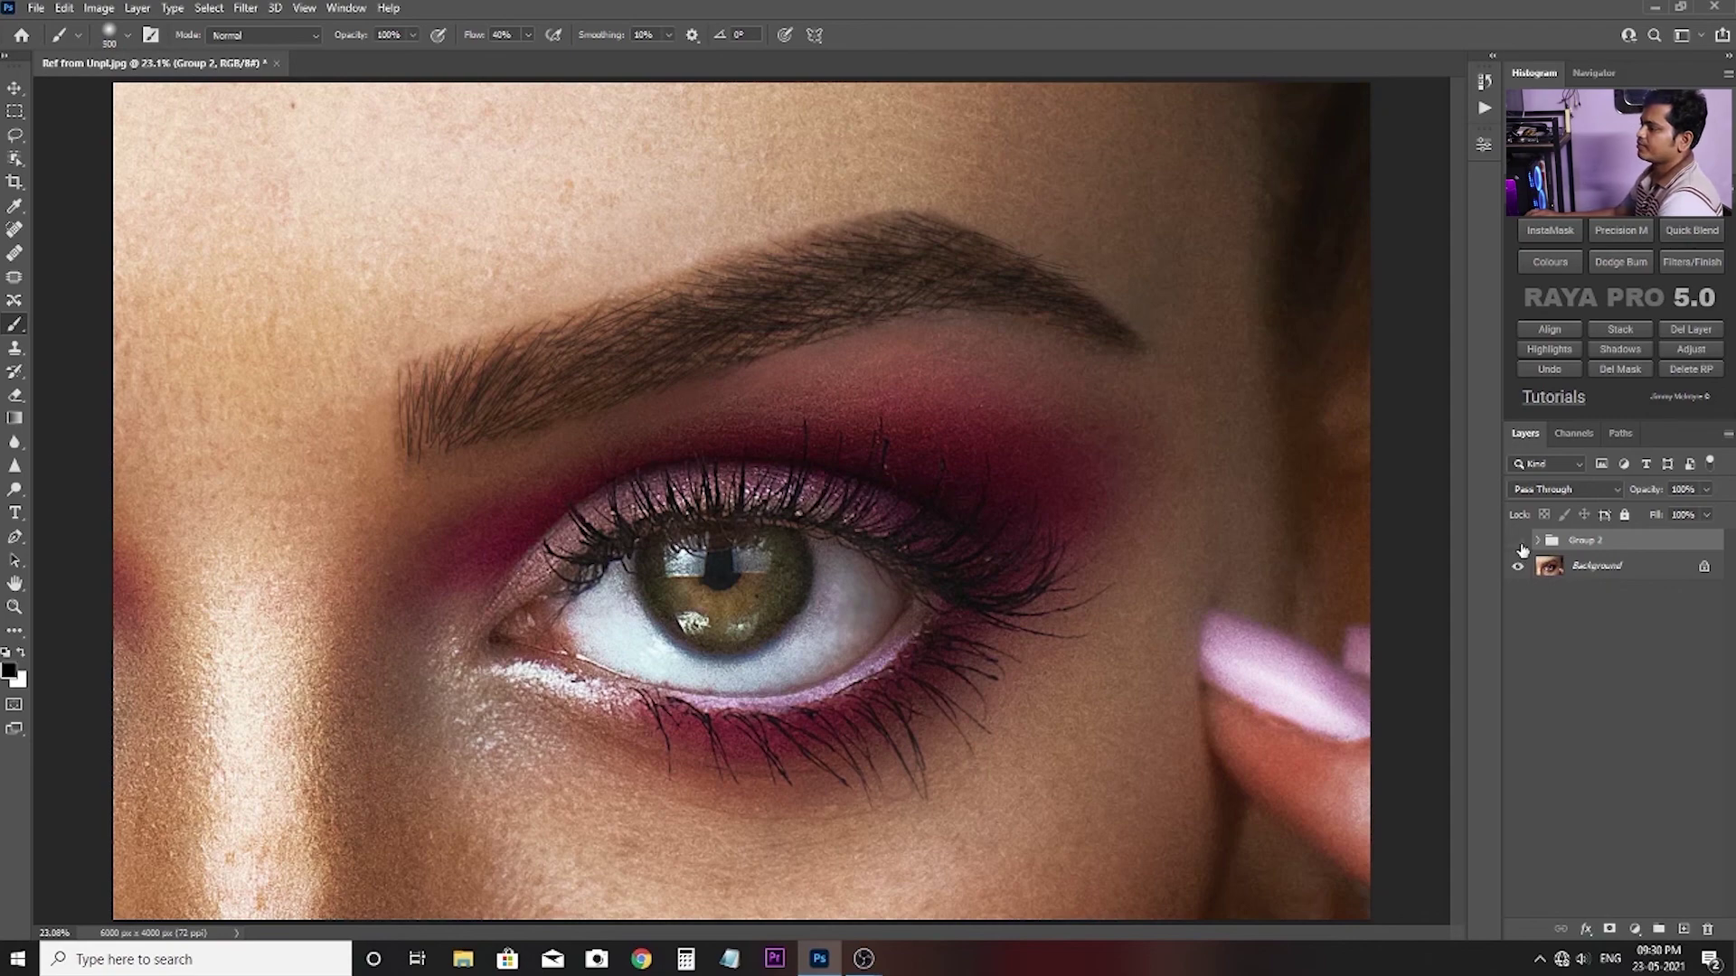
left_click(1519, 541)
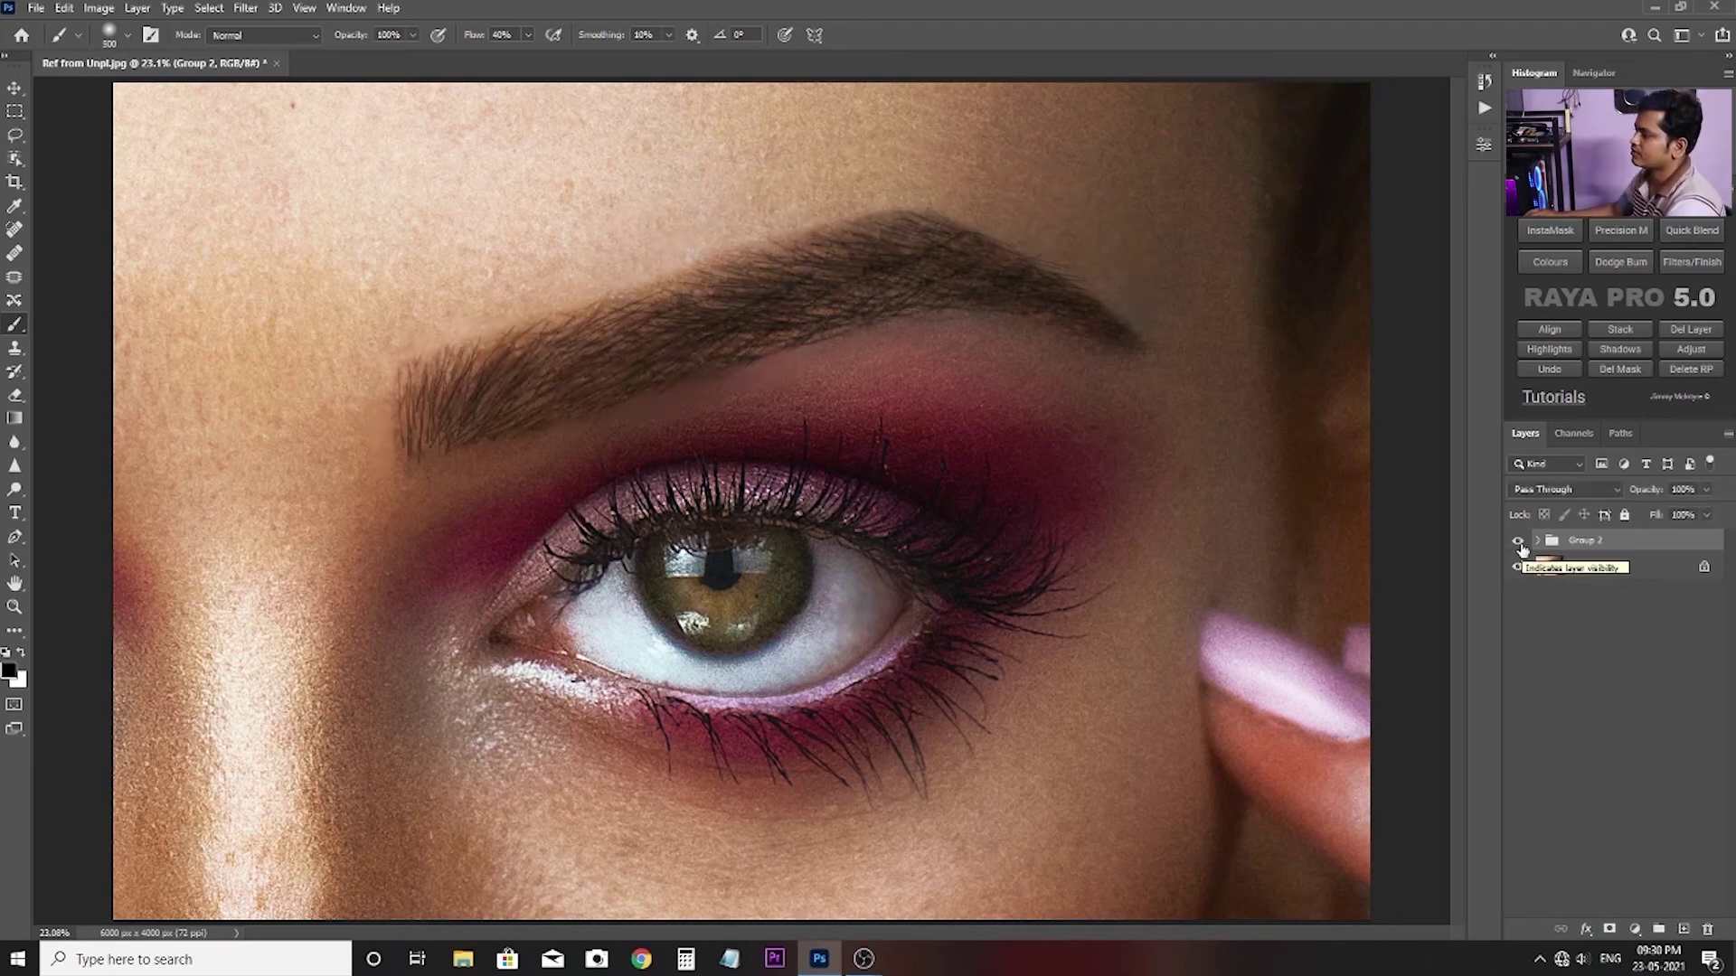
left_click(1520, 542)
left_click(1520, 542)
left_click(1519, 543)
left_click(1520, 543)
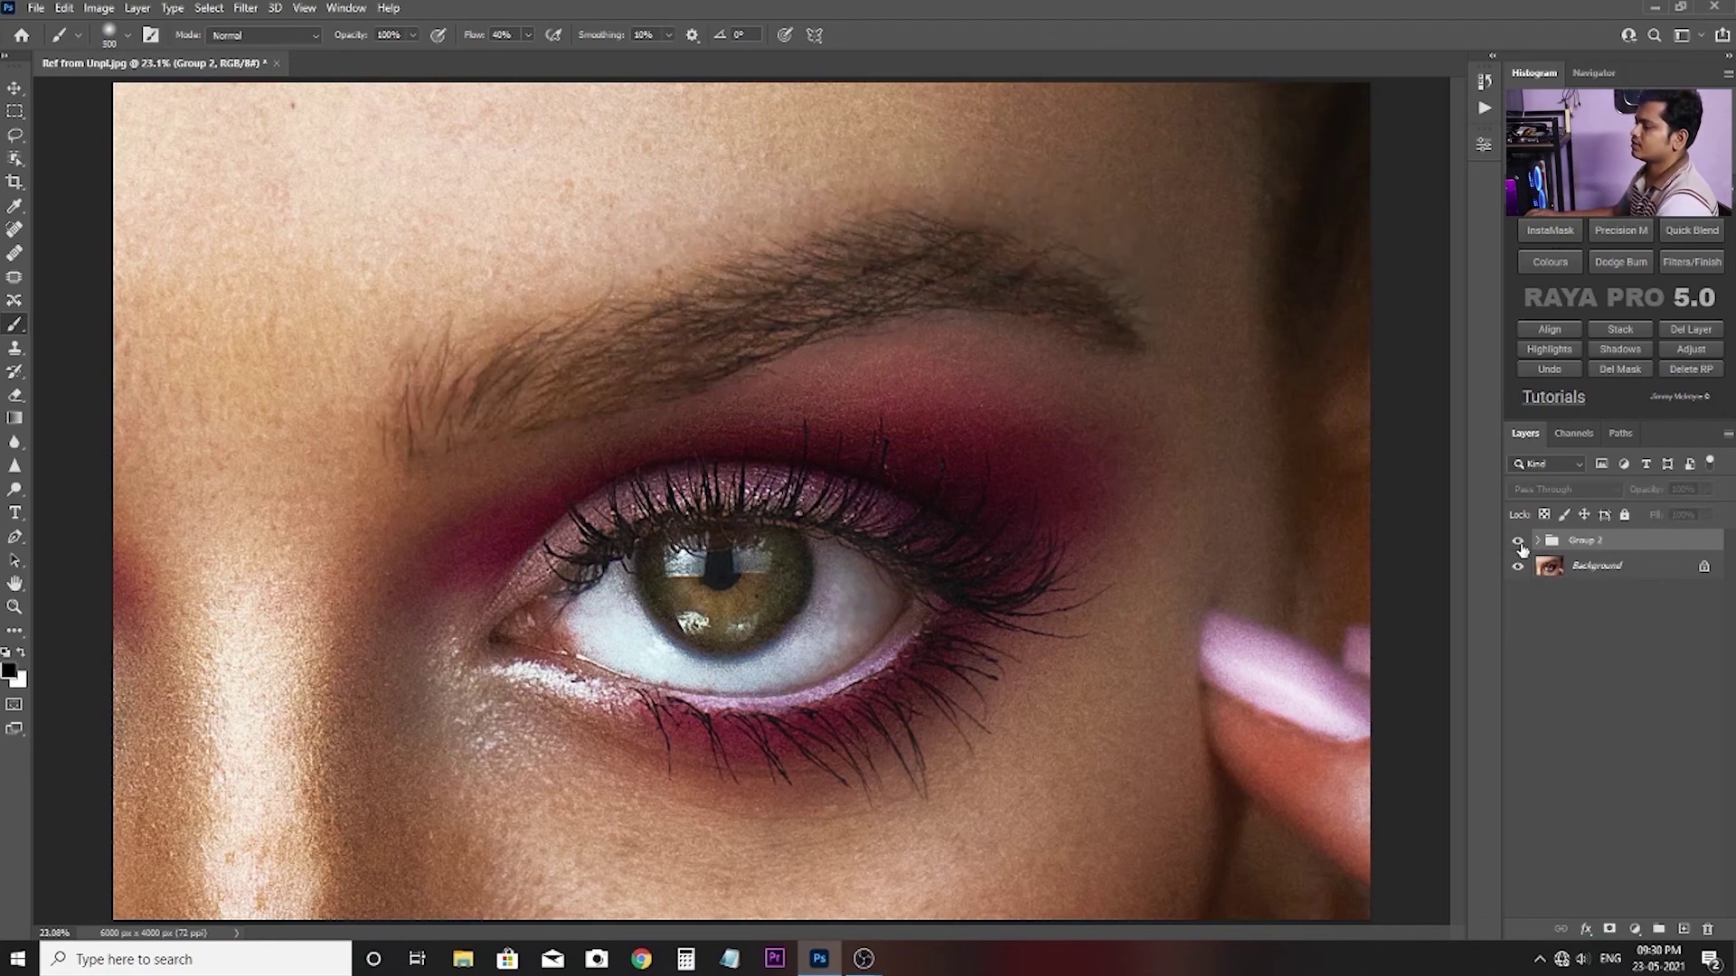
left_click(1519, 542)
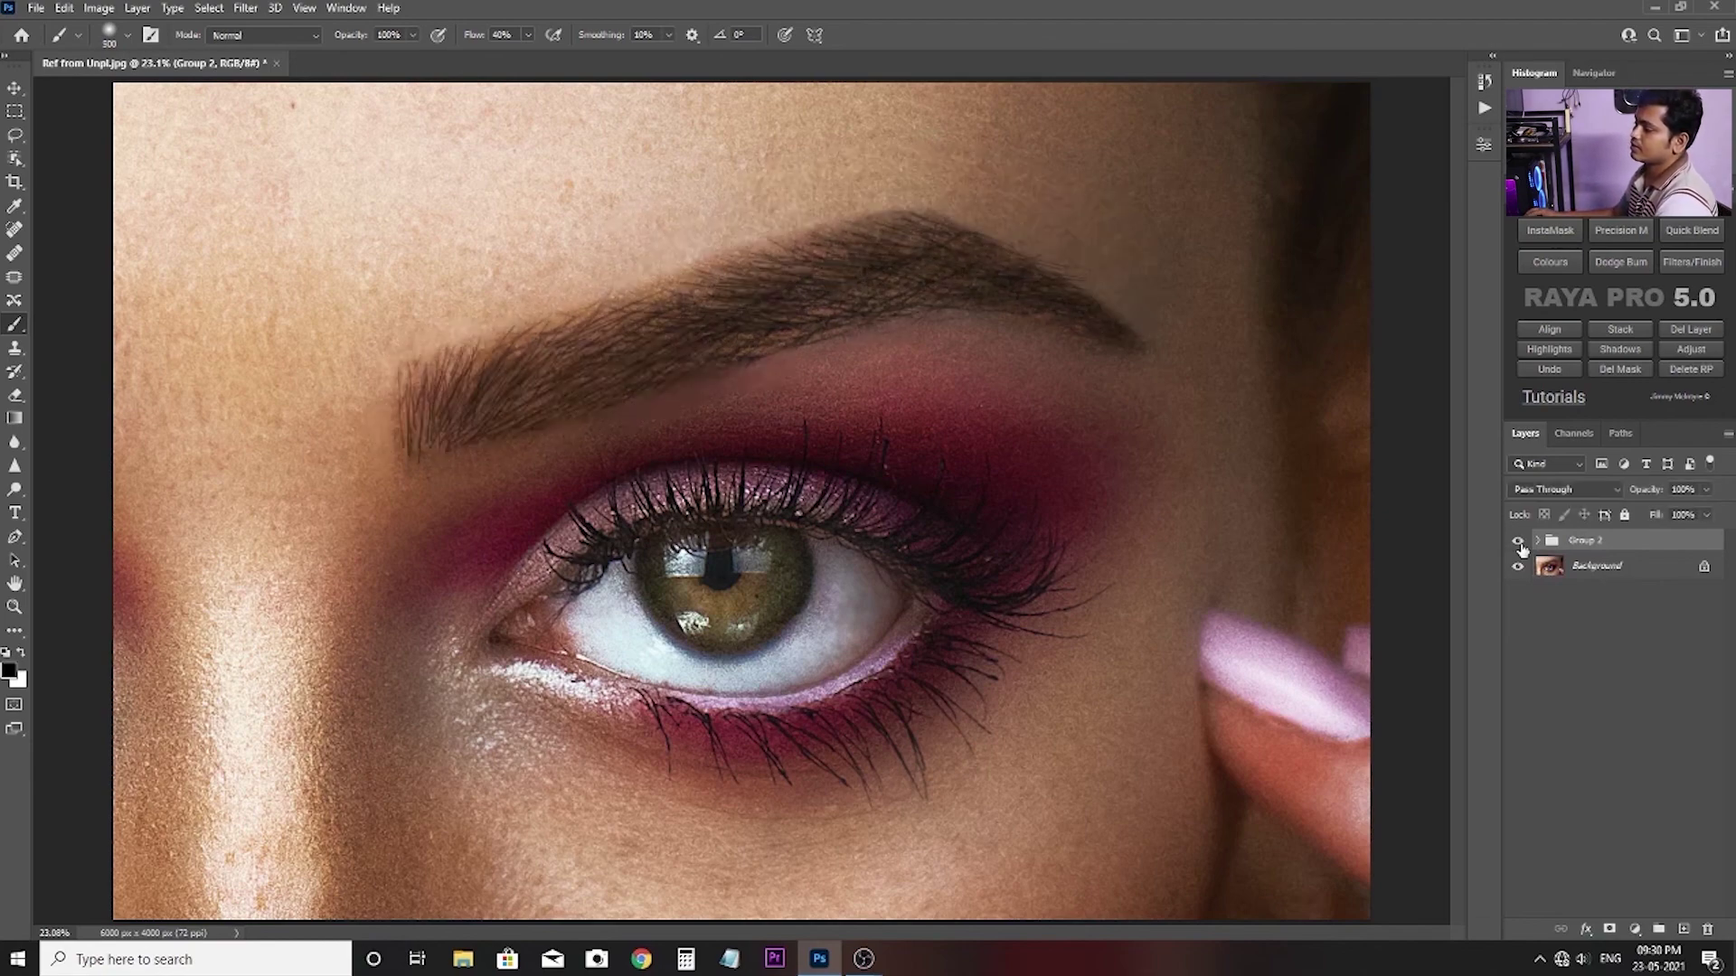